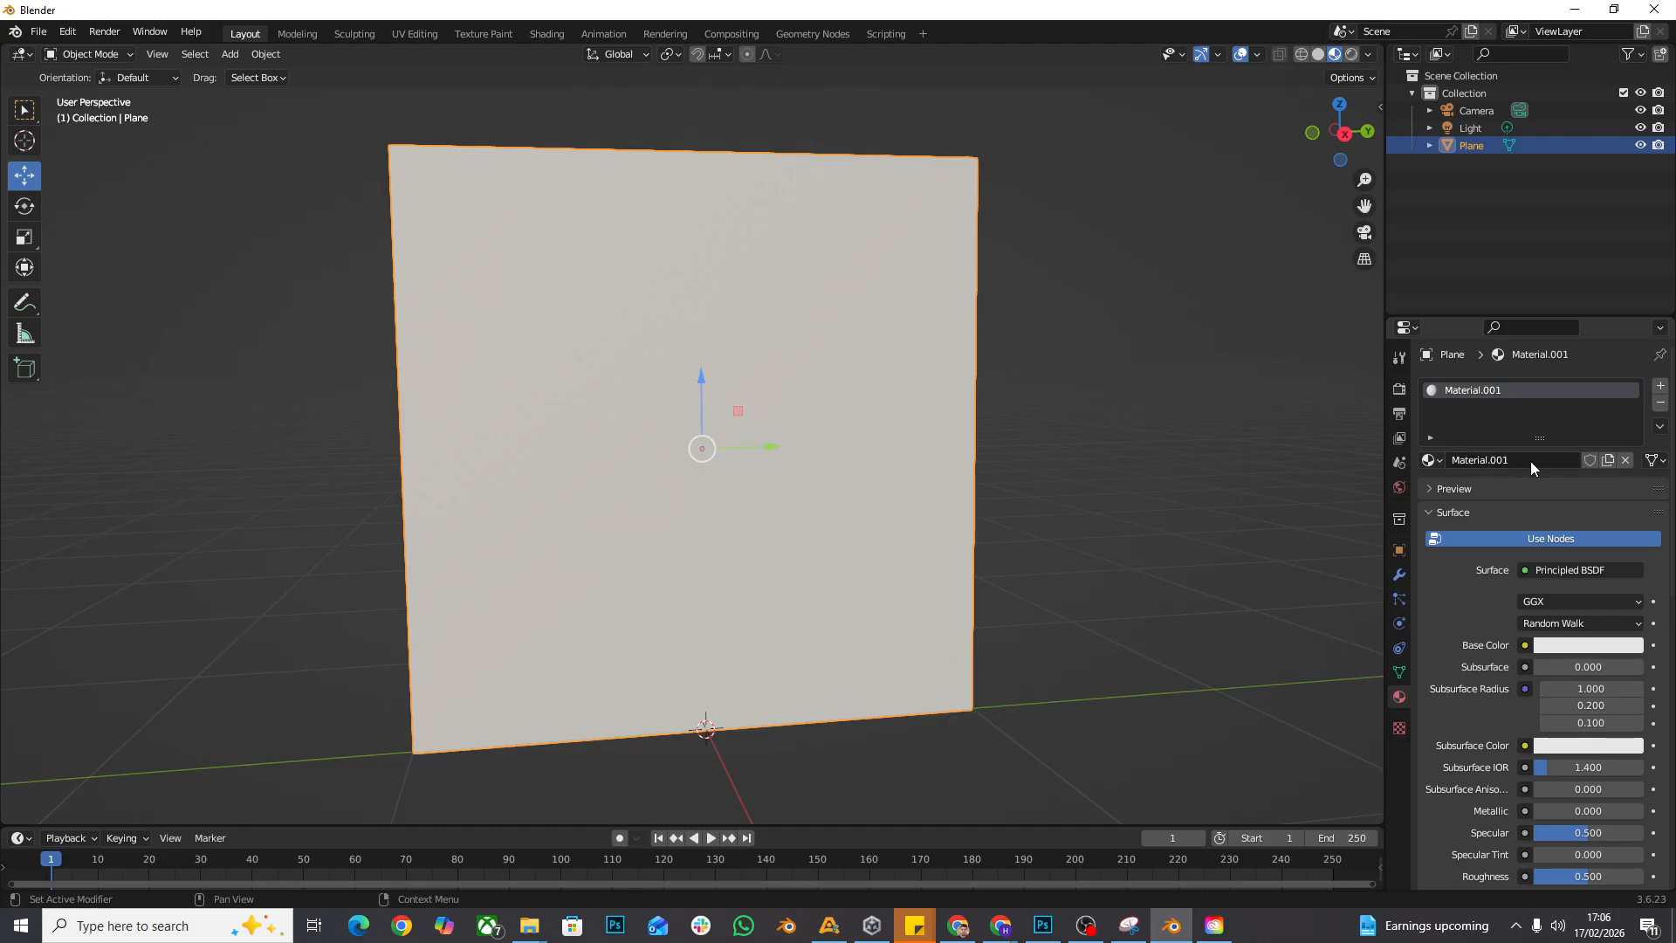
- Rename the plane's material to FloorMat
{"action": "double_click", "coordinate": [1534, 460]}
{"action": "type", "text": "FloorMat"}
{"action": "key", "text": "Return"}
- Assign an Image Texture to the FloorMat base color using Tiles107_2K-JPG_Color.jpg from the PBR tutorial Tile flooring folder in Downloads
{"action": "left_click", "coordinate": [1526, 645]}
{"action": "left_click", "coordinate": [1167, 492]}
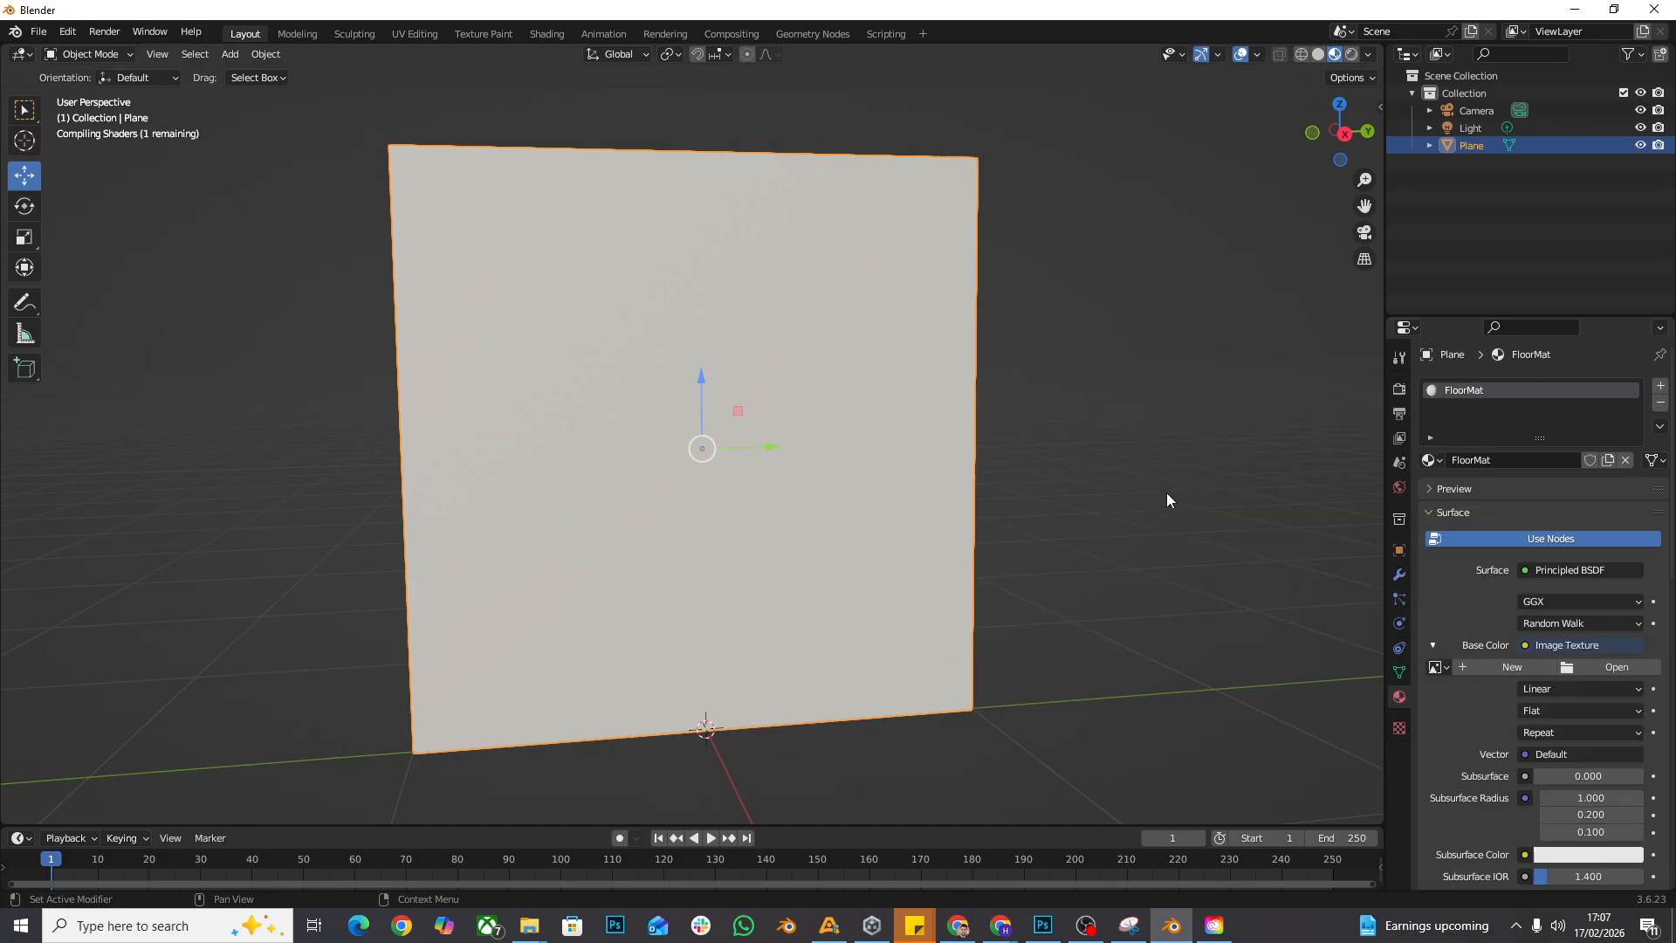
{"action": "left_click", "coordinate": [1621, 667]}
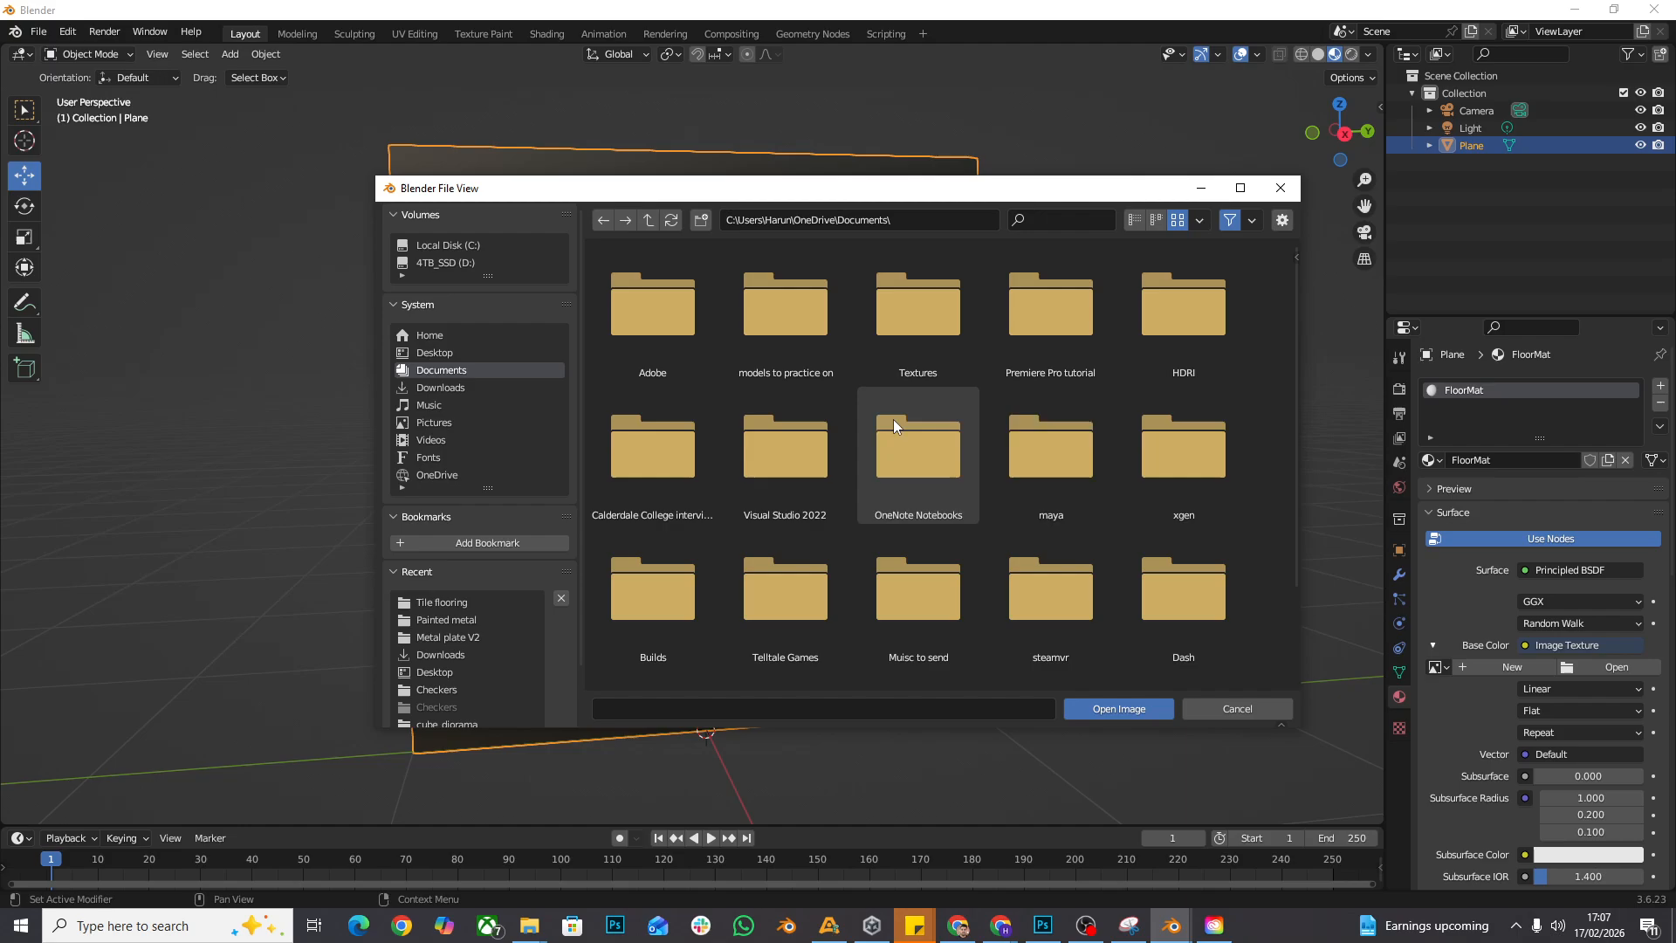
{"action": "left_click", "coordinate": [469, 382]}
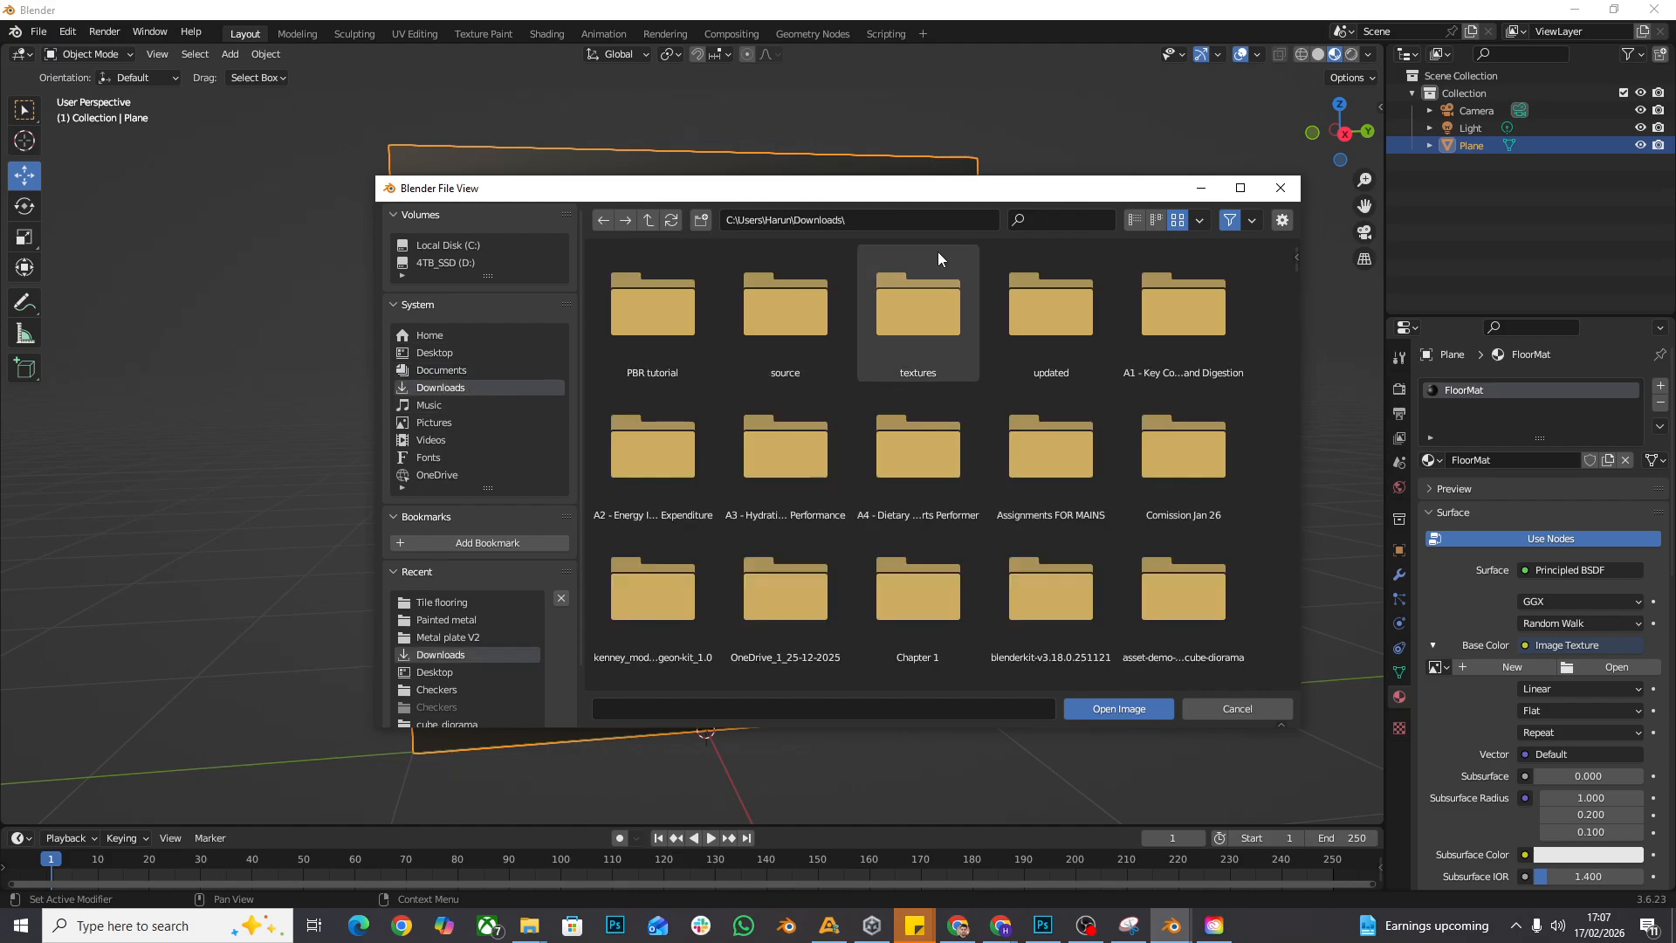
{"action": "left_click", "coordinate": [1083, 226]}
{"action": "type", "text": "pbr"}
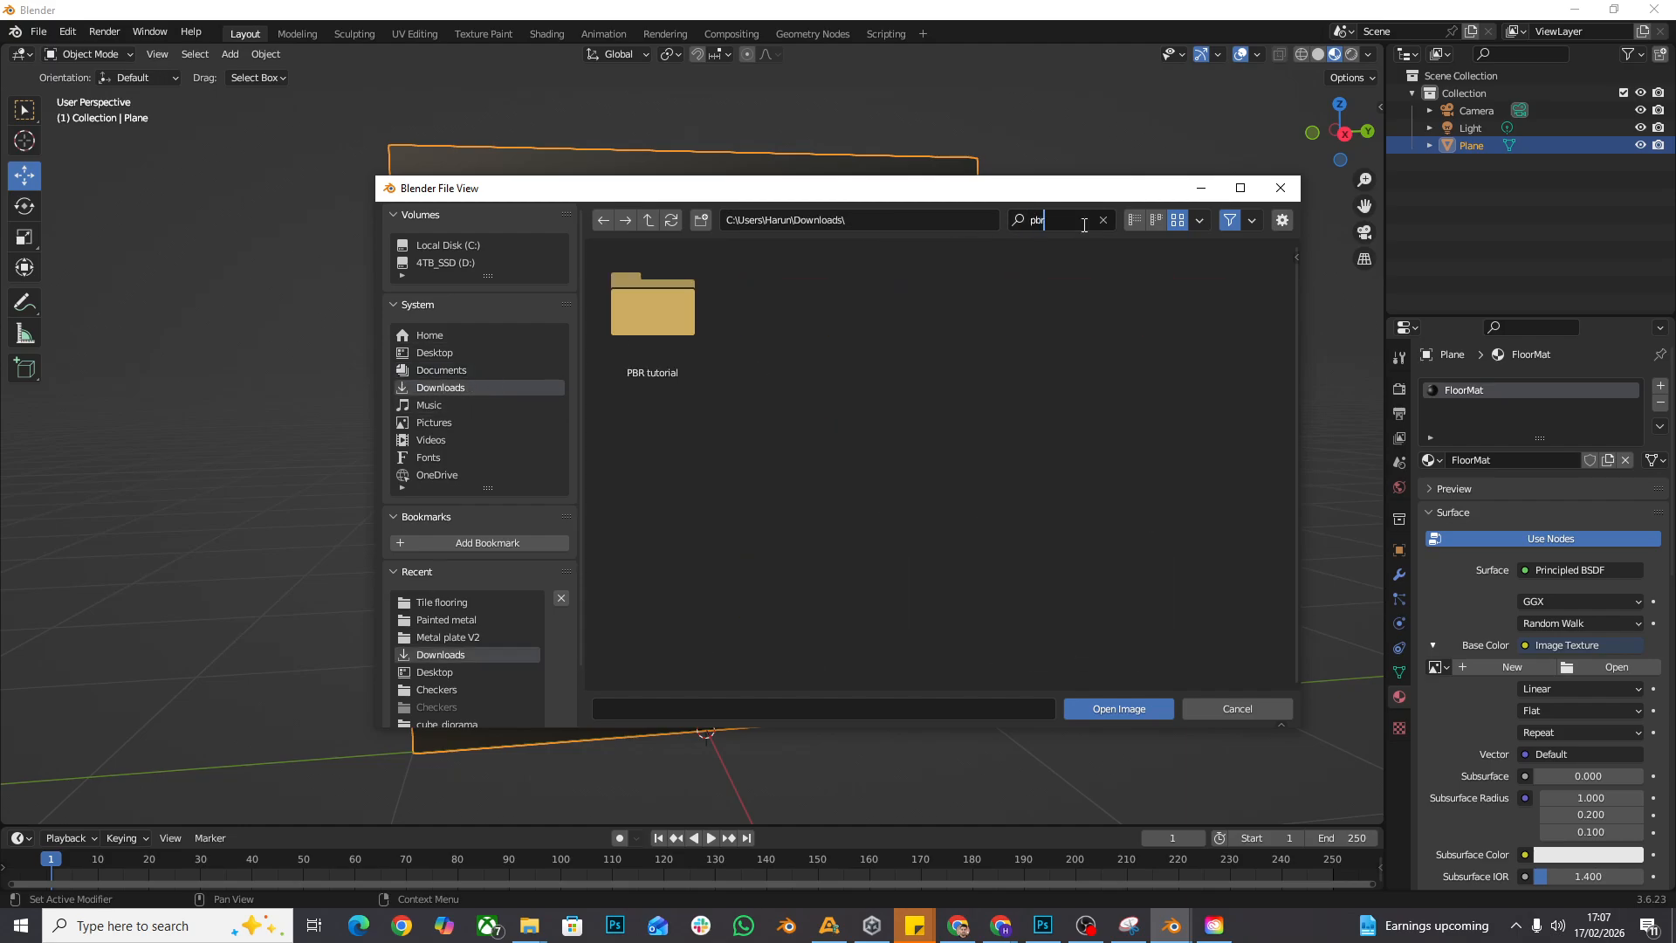
{"action": "double_click", "coordinate": [629, 339]}
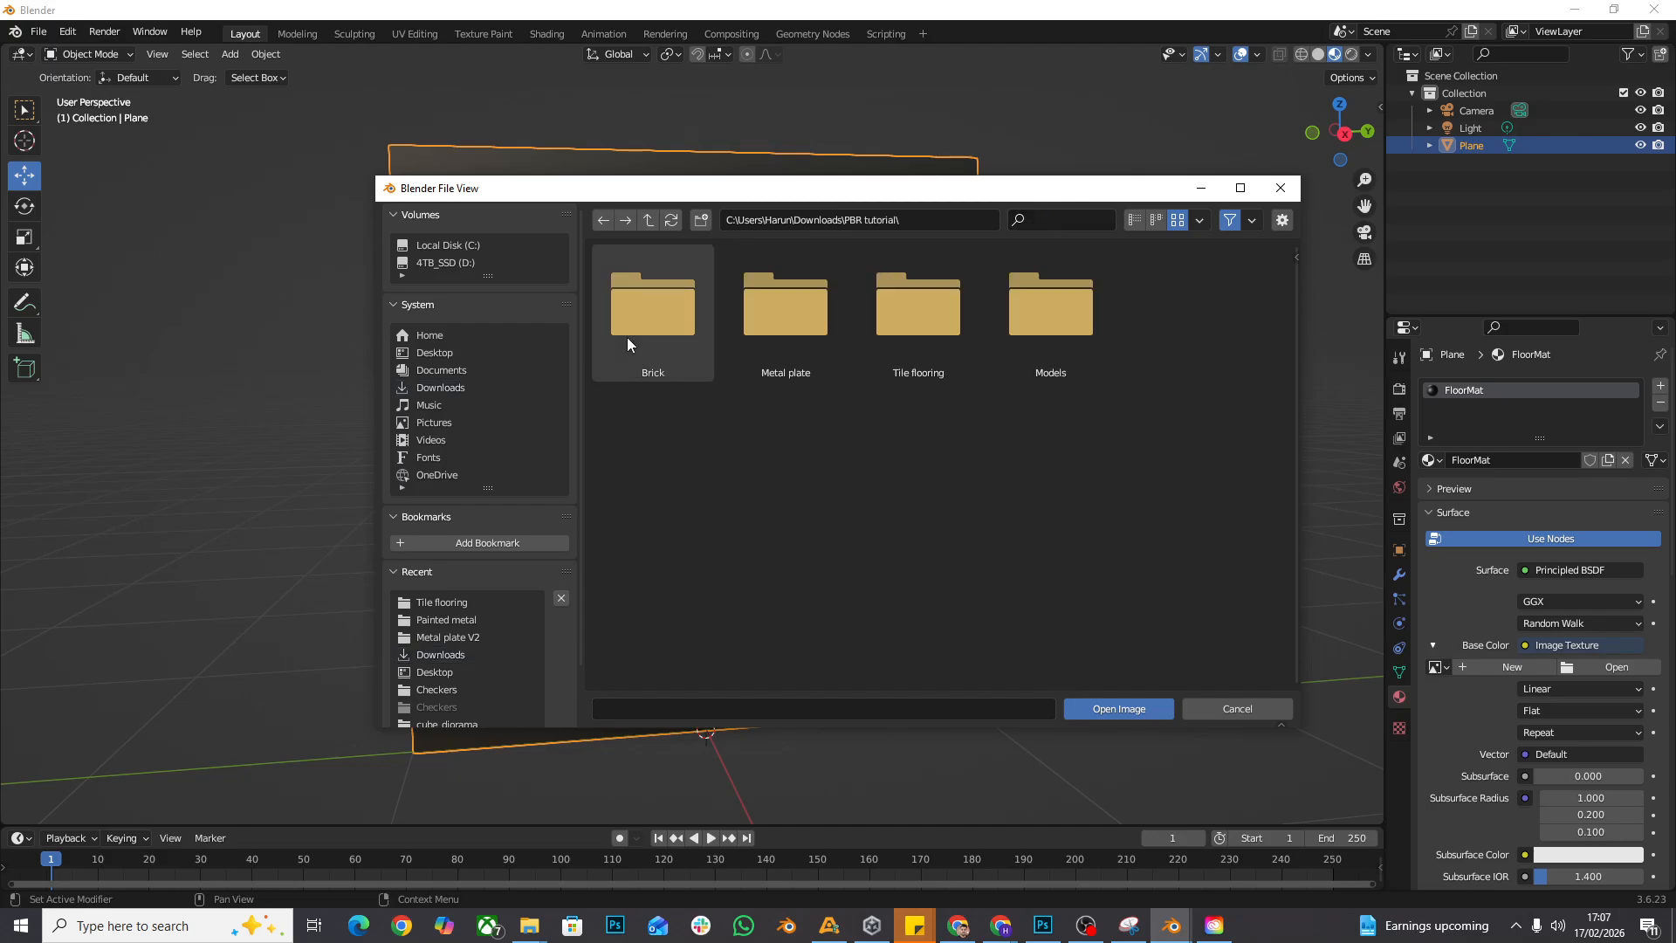
{"action": "double_click", "coordinate": [914, 329]}
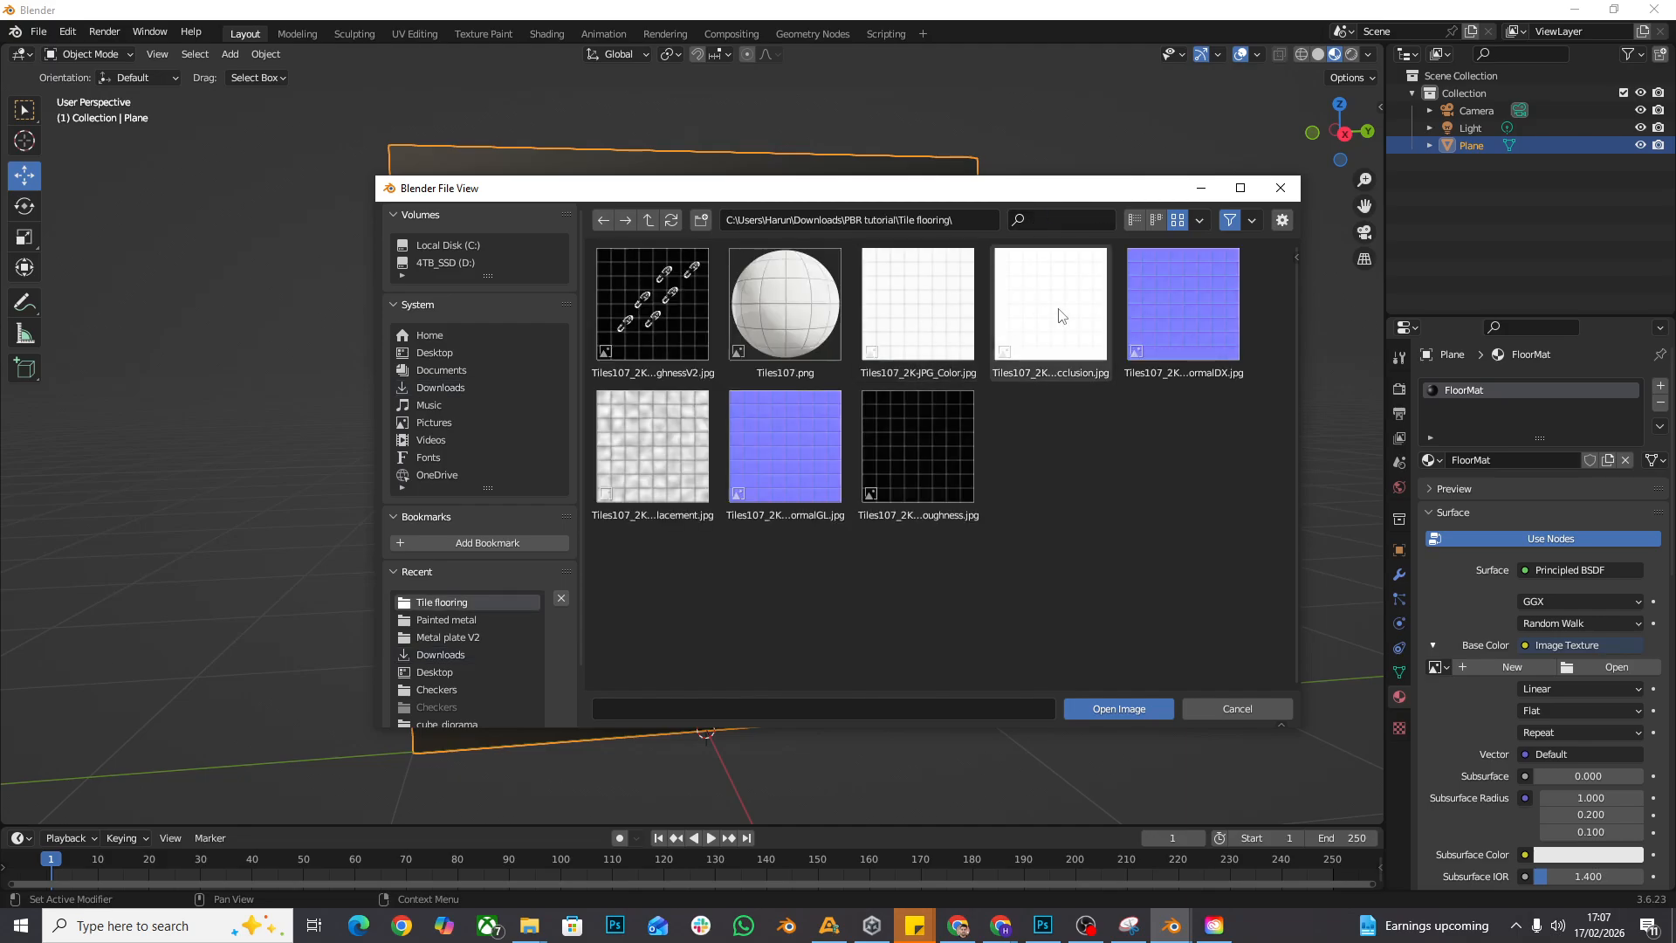
{"action": "double_click", "coordinate": [926, 314]}
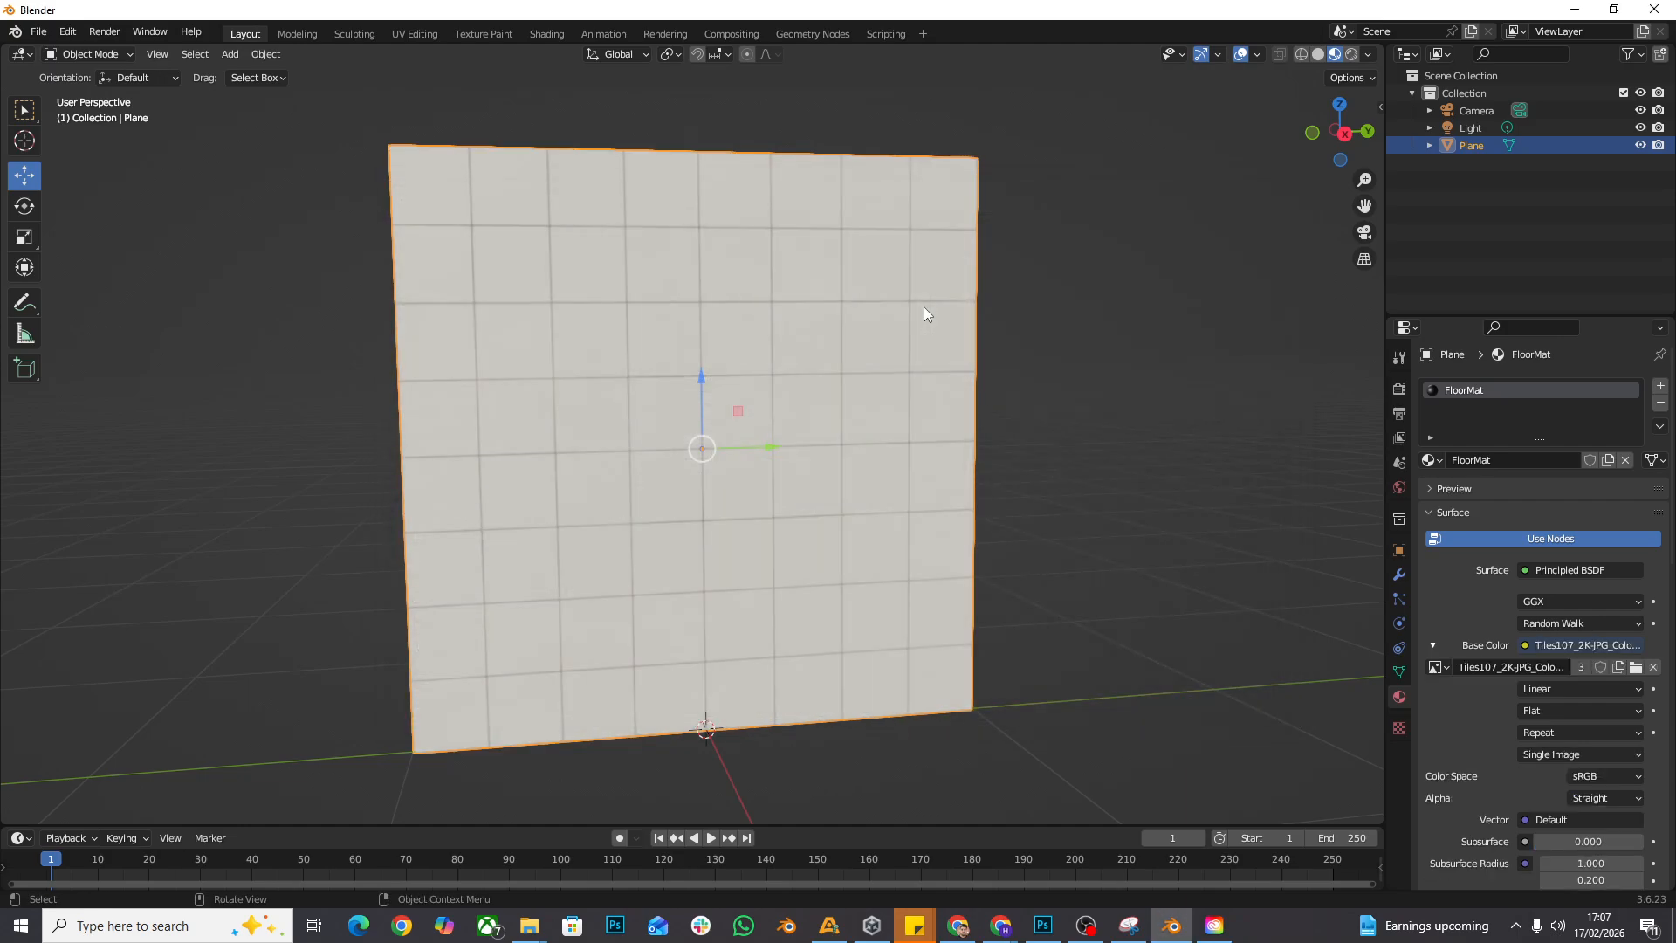
{"action": "mouse_move", "coordinate": [1201, 289]}
{"action": "left_mouse_down"}
{"action": "mouse_move", "coordinate": [1113, 313]}
{"action": "mouse_move", "coordinate": [1185, 293]}
{"action": "left_mouse_up"}
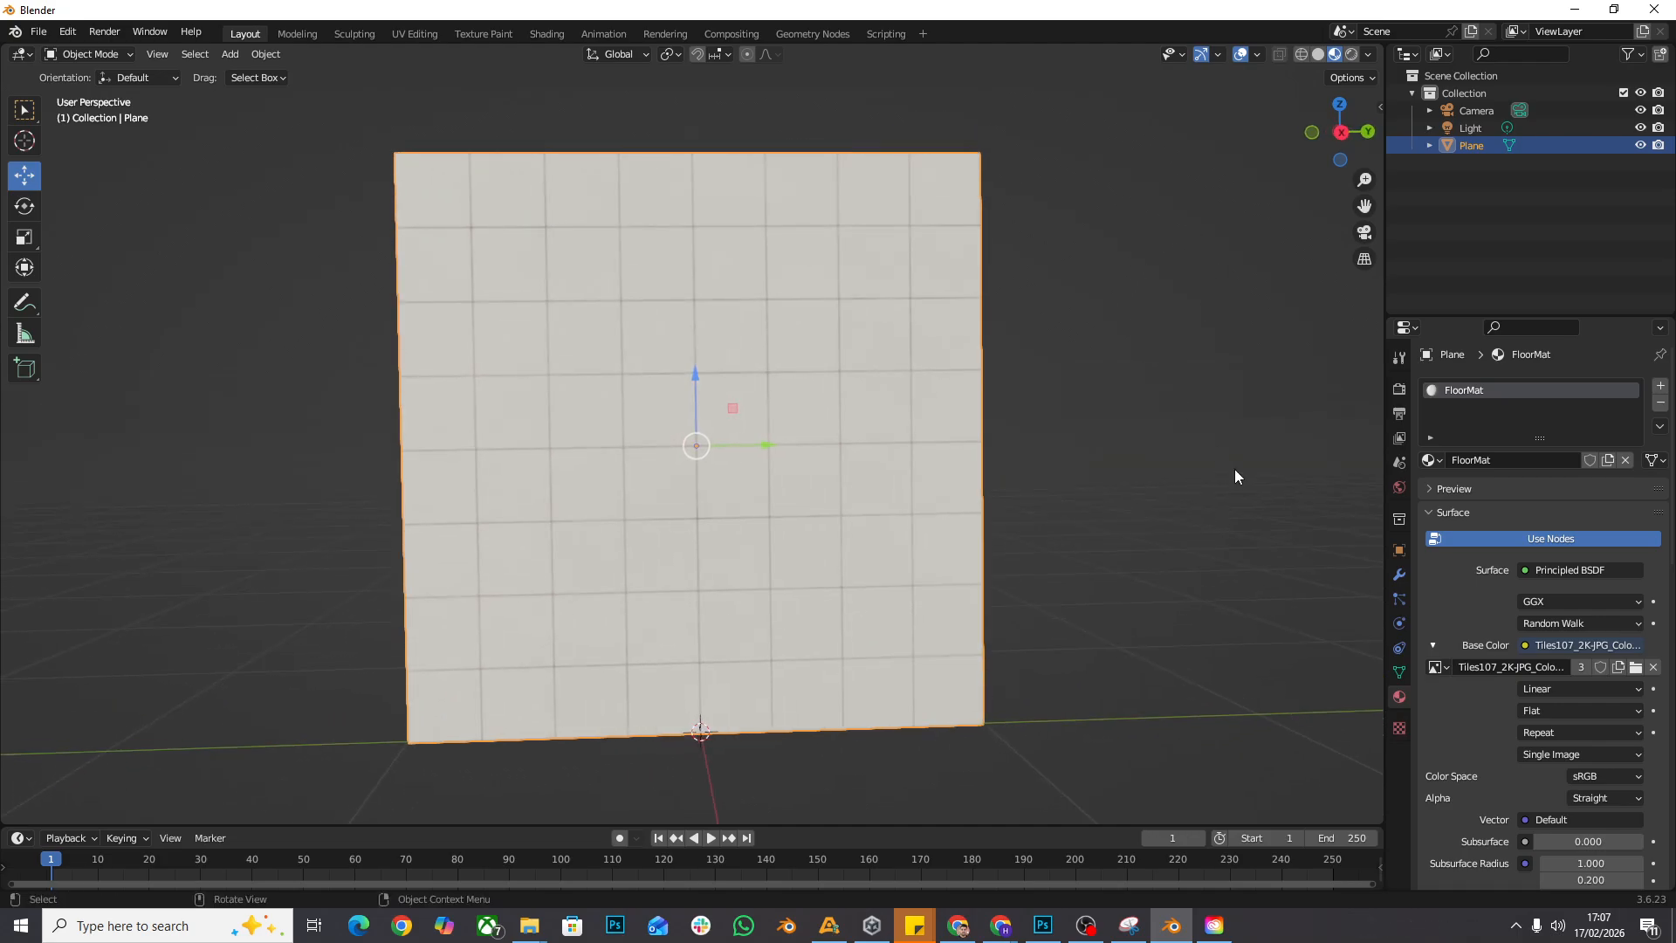
- Switch to Photoshop and look through the open AdobeStock grime images and footprint.png
{"action": "left_click", "coordinate": [1043, 925]}
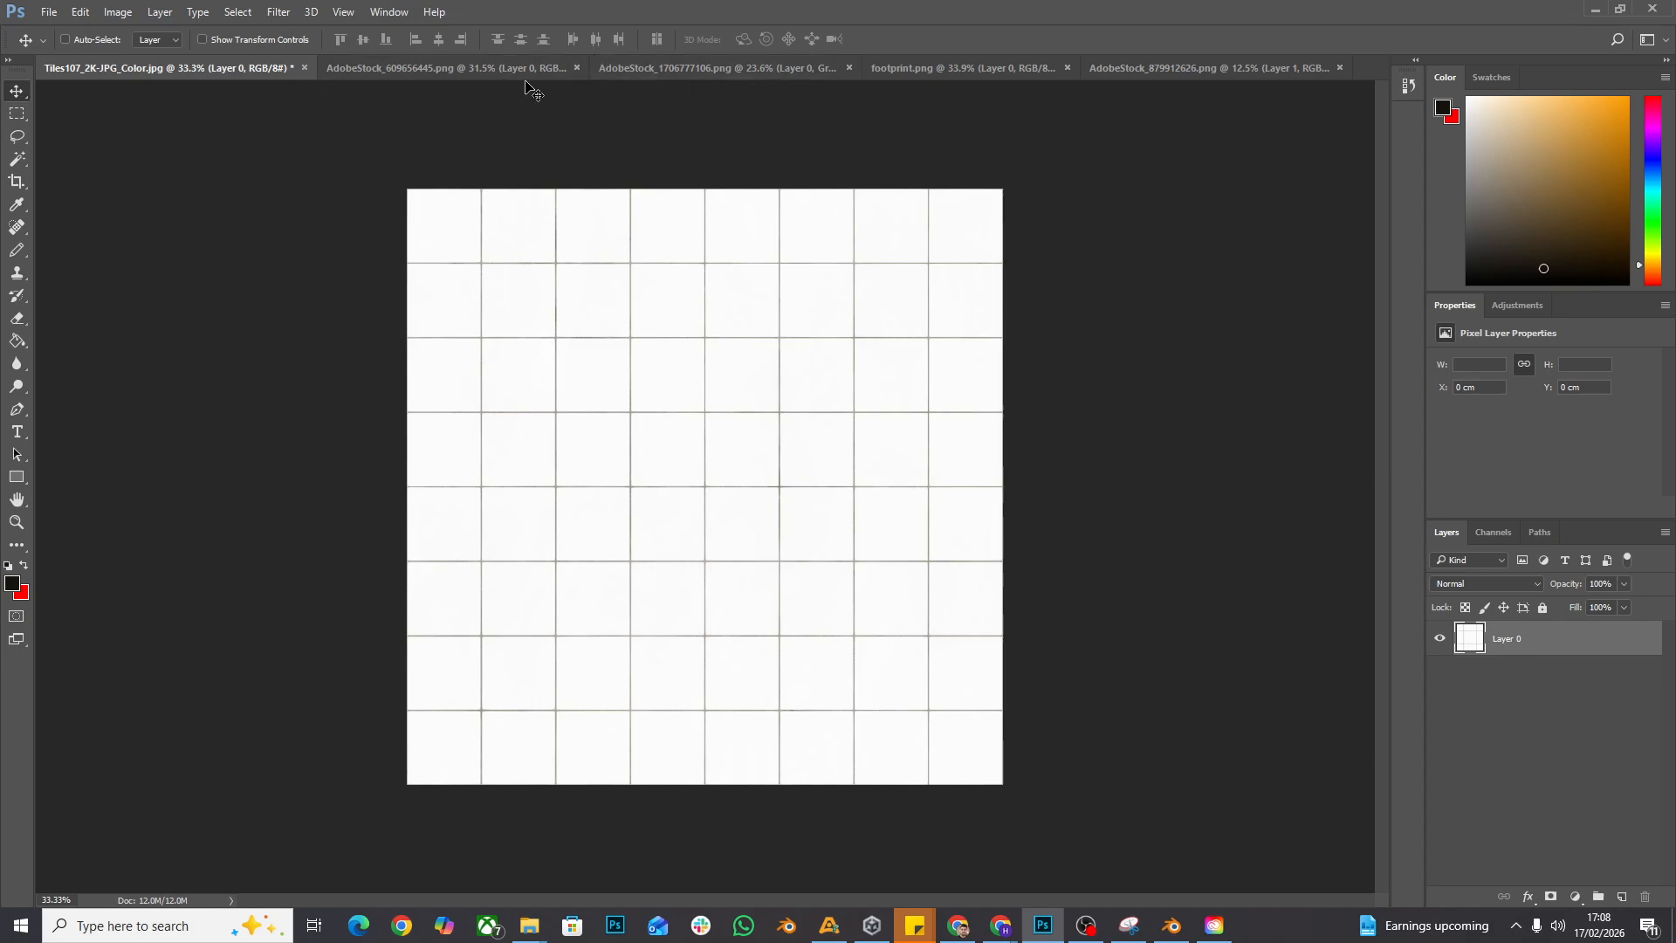
{"action": "left_click", "coordinate": [490, 71]}
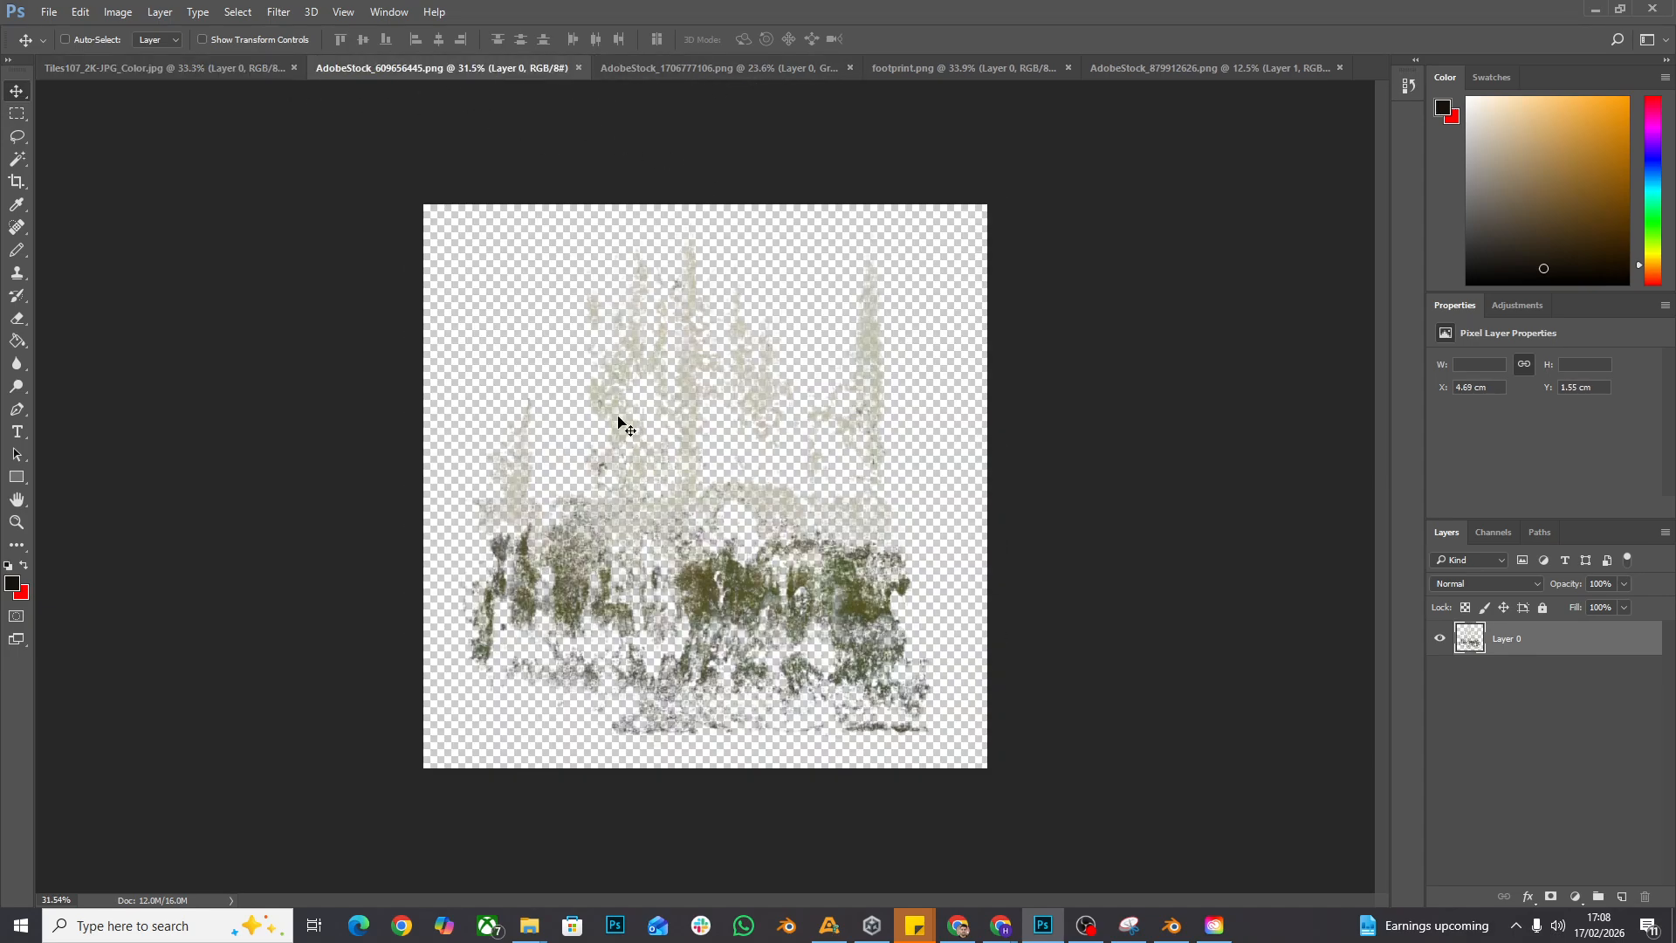
{"action": "left_click", "coordinate": [662, 63]}
{"action": "left_click", "coordinate": [960, 68]}
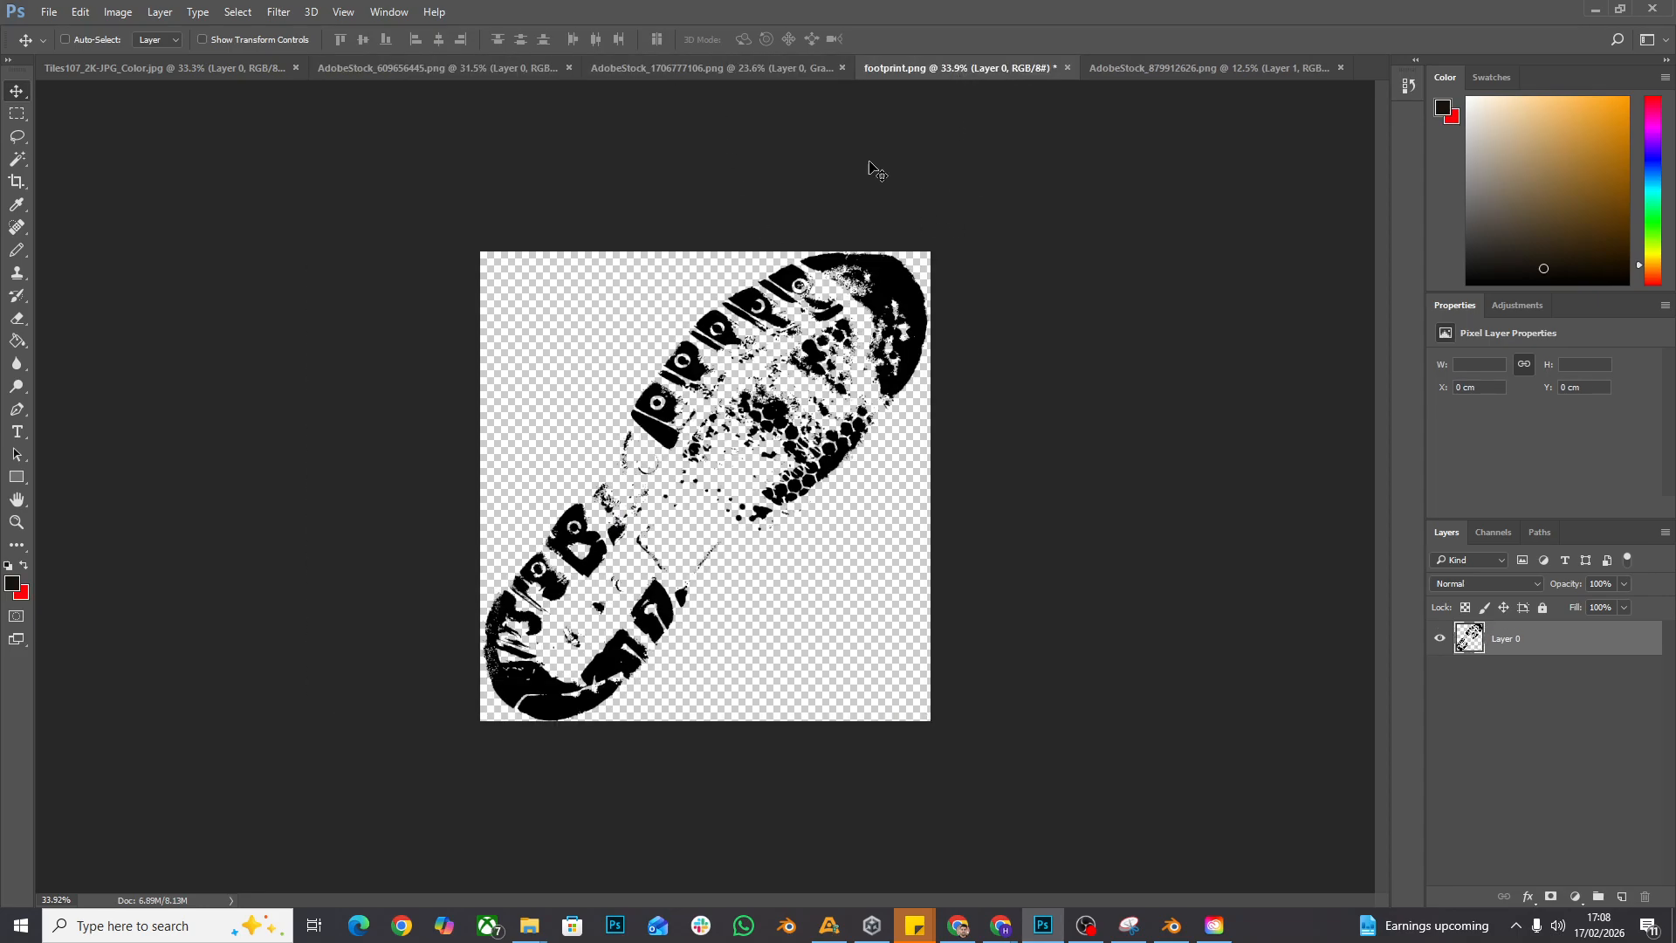
{"action": "left_click", "coordinate": [1205, 70]}
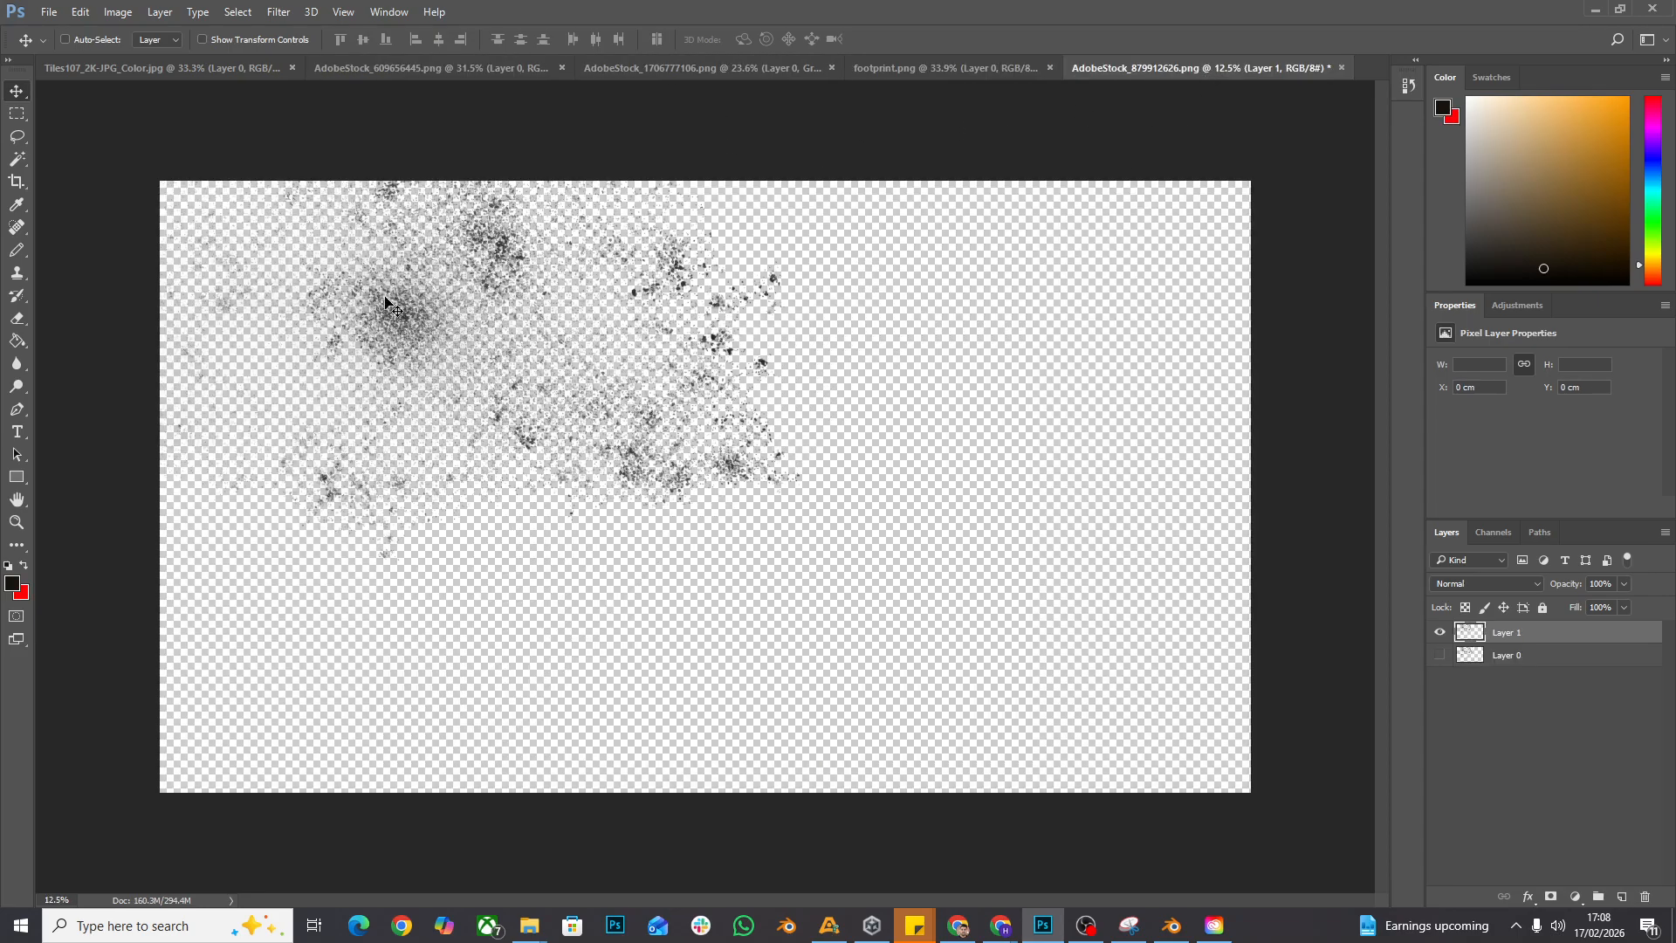
{"action": "left_click", "coordinate": [888, 66]}
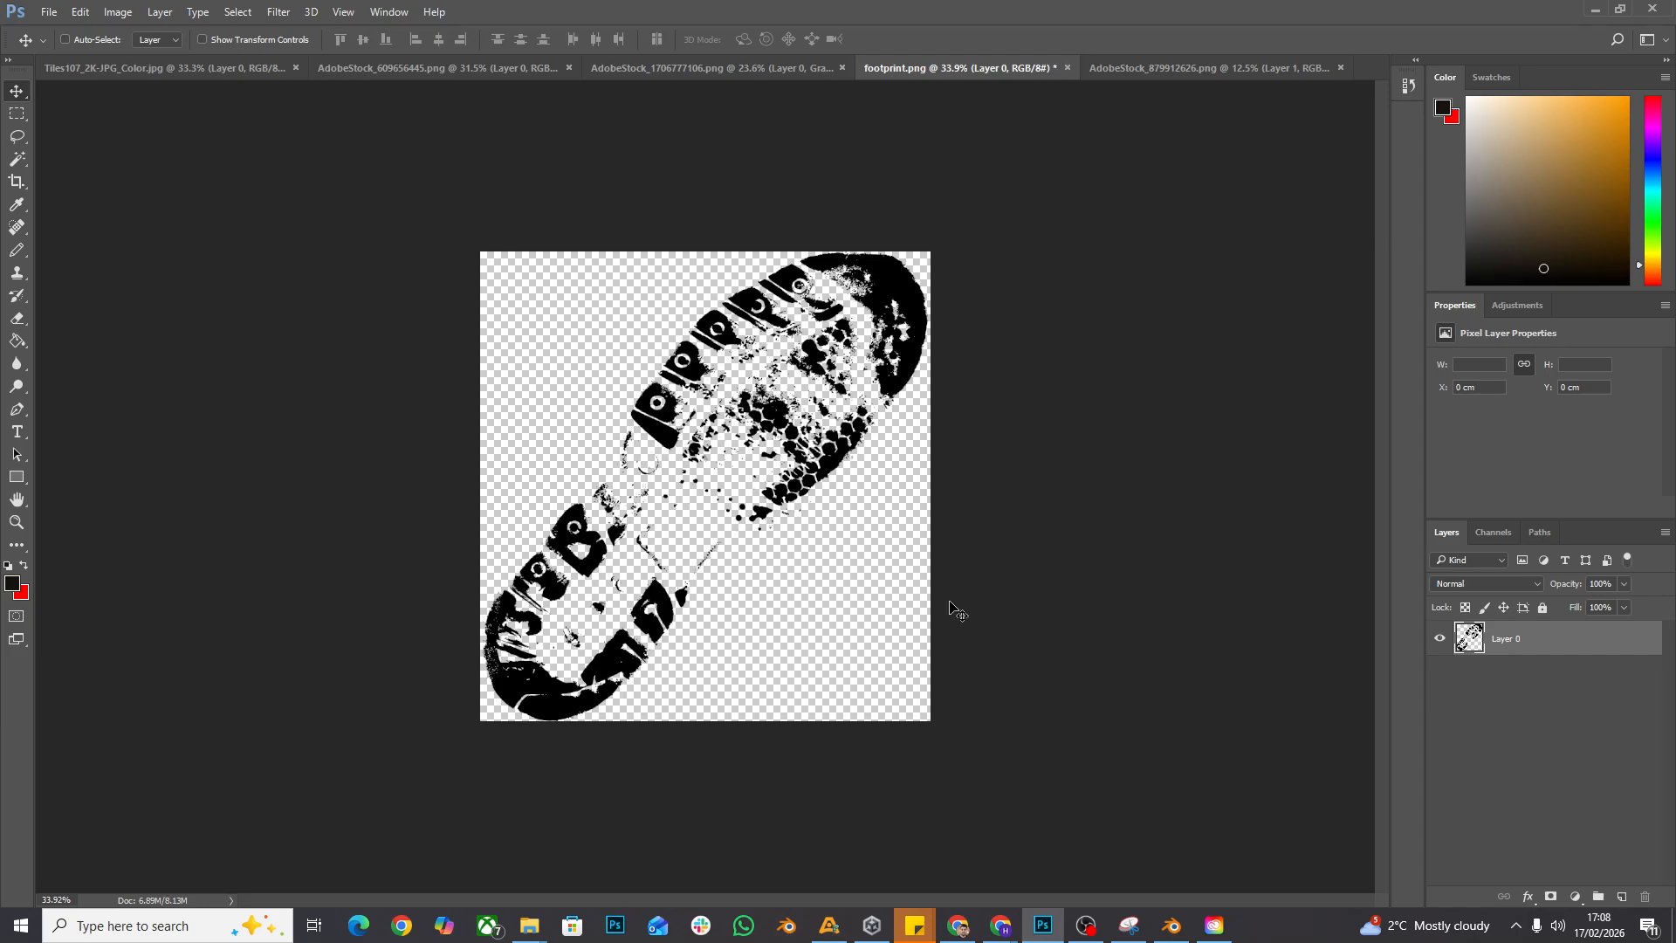
- Switch to Adobe Stock in the browser and browse the "grime png" results and the powder splatter image's similar images for overlays
{"action": "mouse_move", "coordinate": [993, 919]}
{"action": "left_click", "coordinate": [906, 838]}
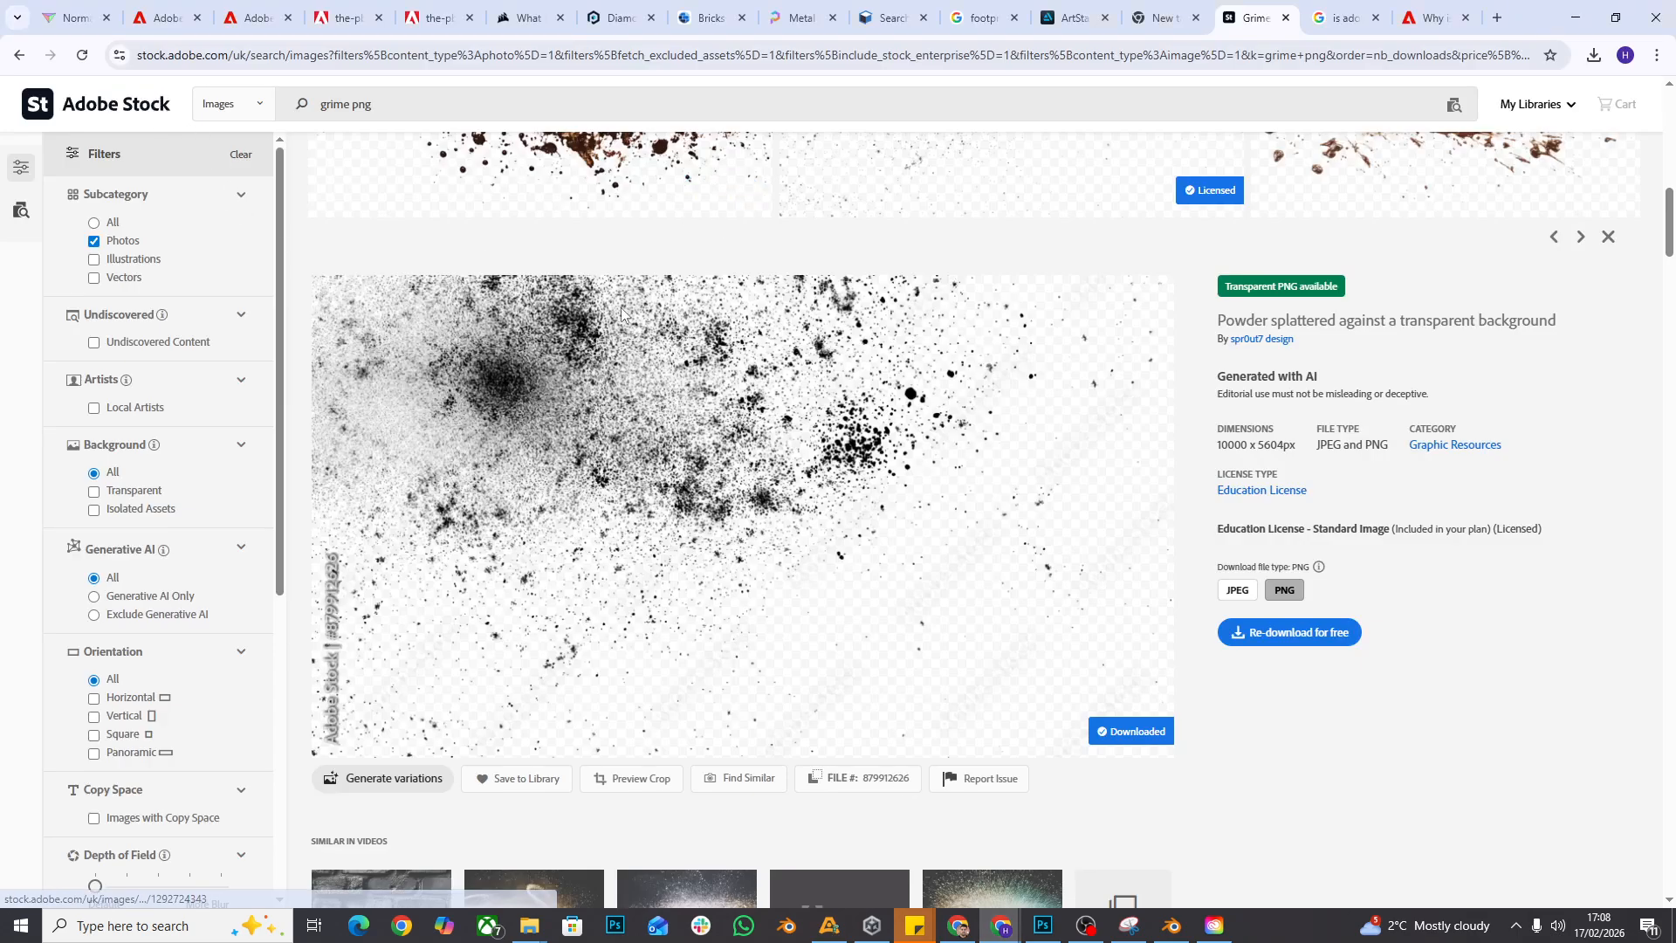
{"action": "scroll", "coordinate": [628, 357], "scroll_direction": "up", "scroll_amount": 8}
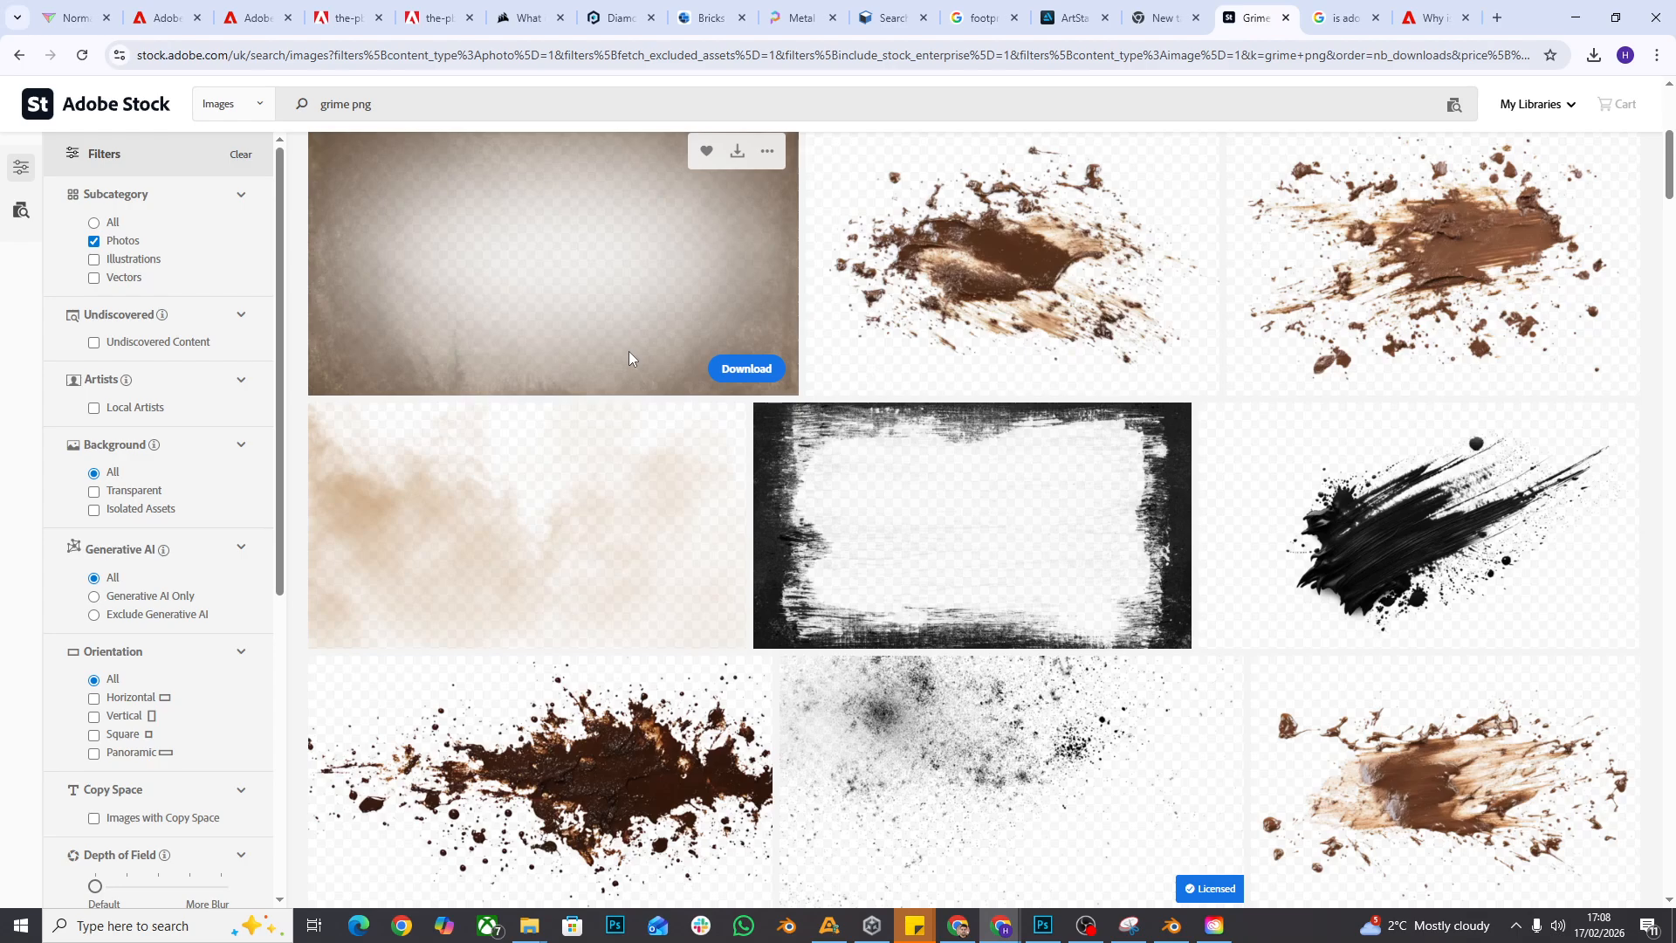
{"action": "scroll", "coordinate": [629, 351], "scroll_direction": "up", "scroll_amount": 5}
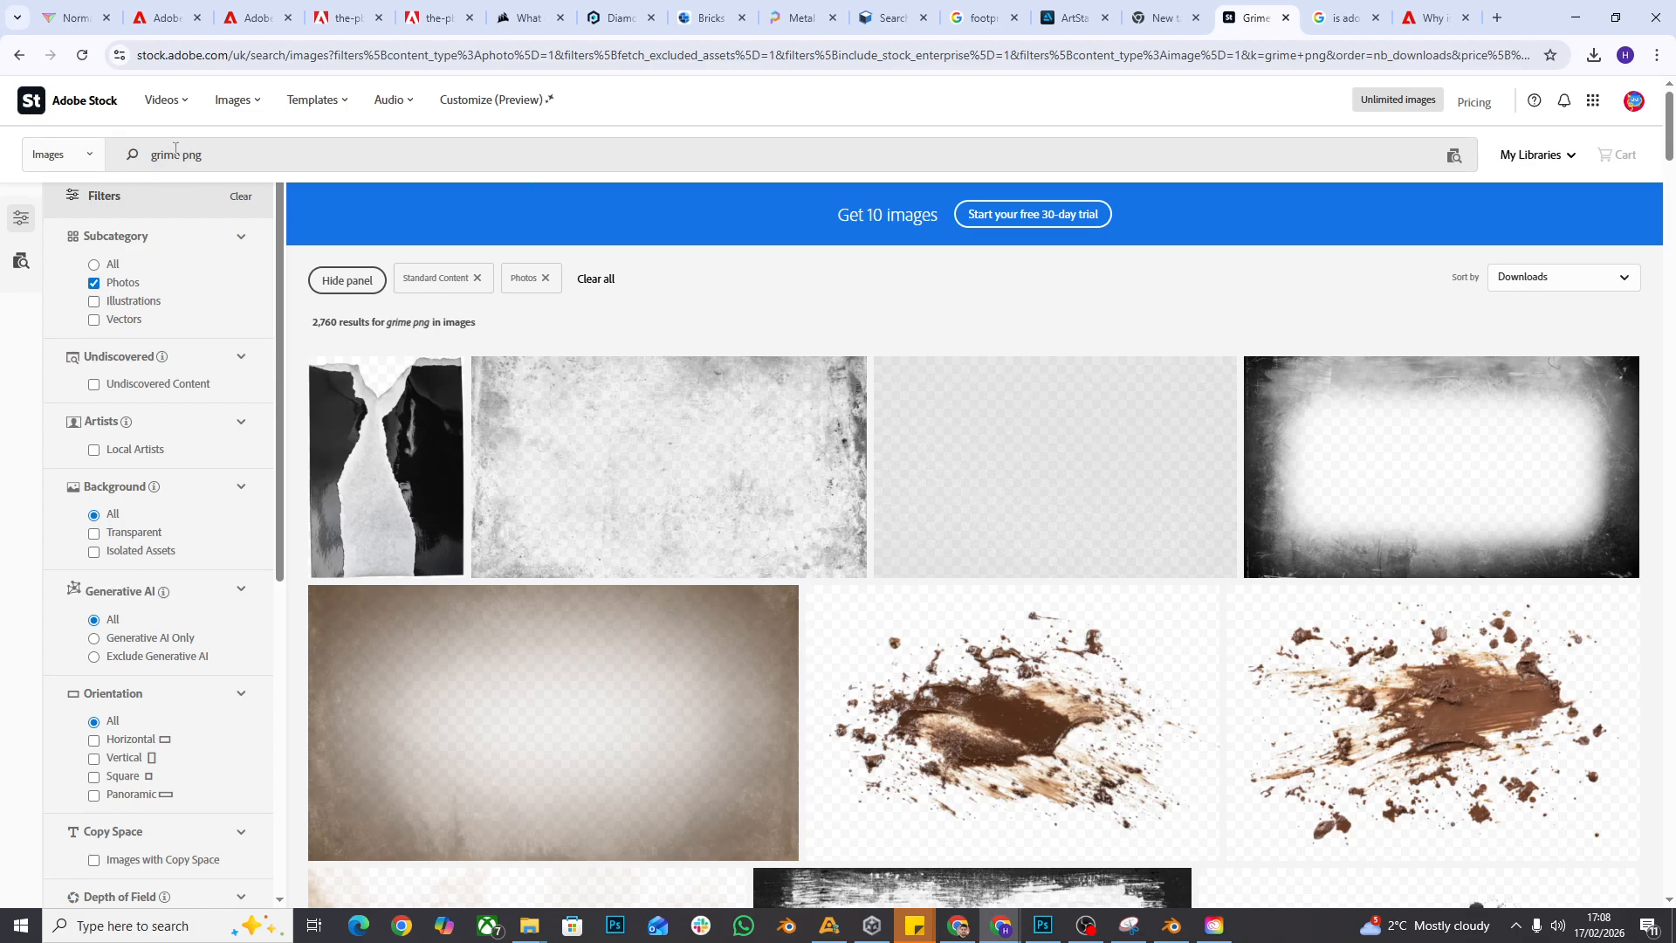
{"action": "mouse_move", "coordinate": [782, 475]}
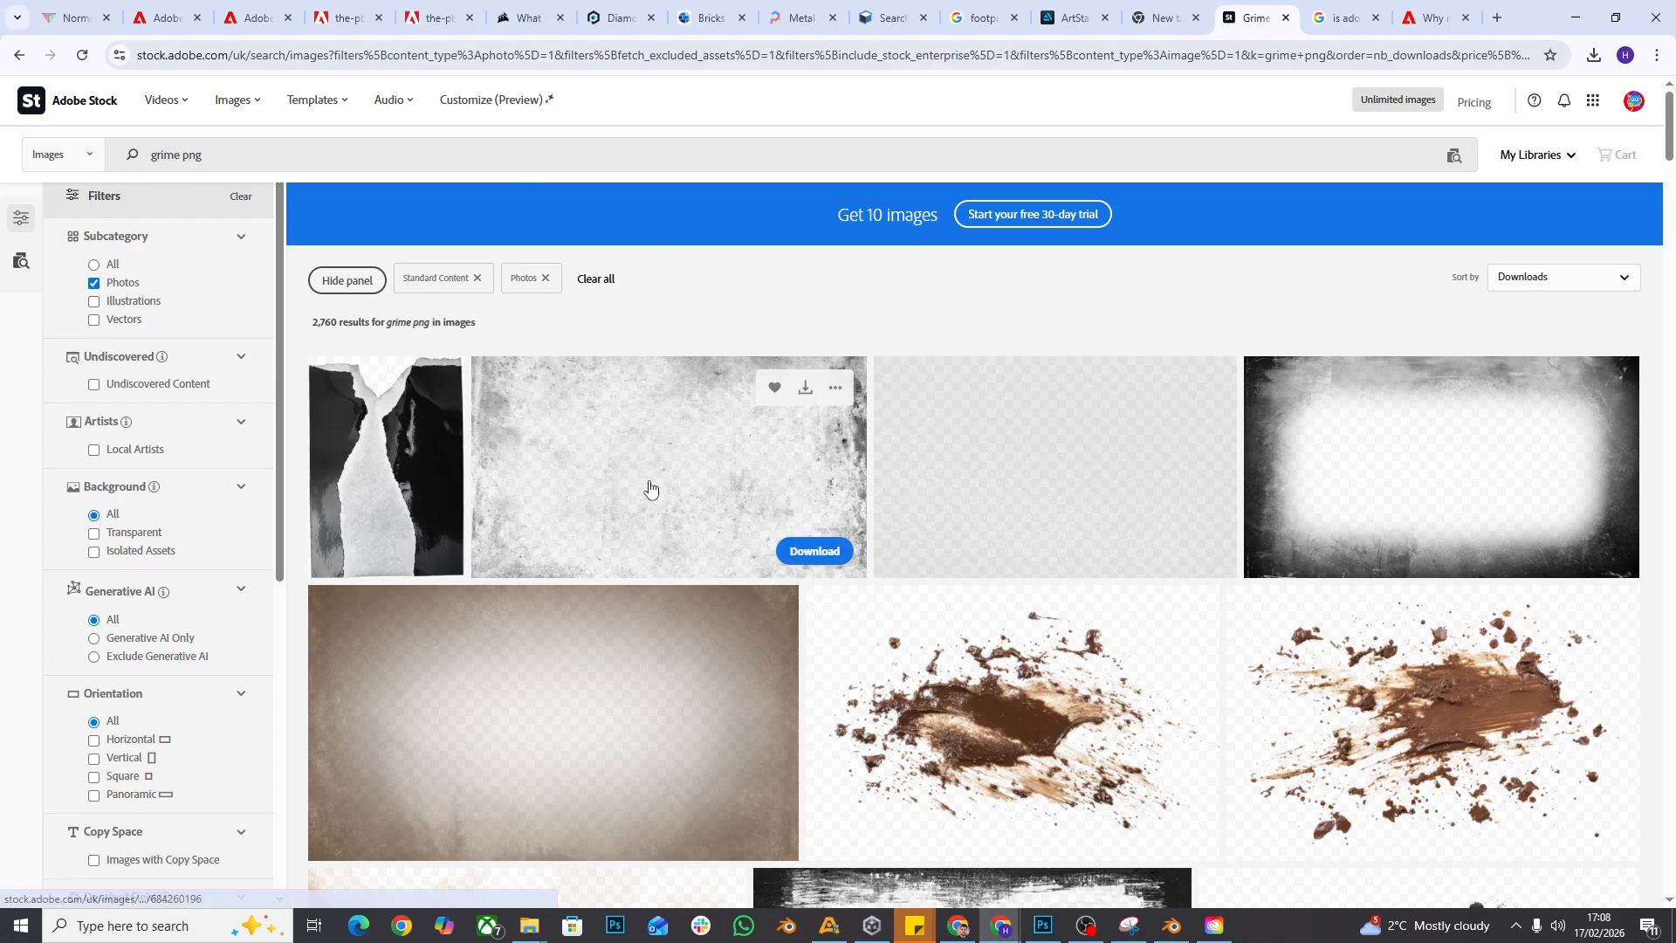
{"action": "scroll", "coordinate": [642, 486], "scroll_direction": "down", "scroll_amount": 4}
{"action": "left_click", "coordinate": [899, 821]}
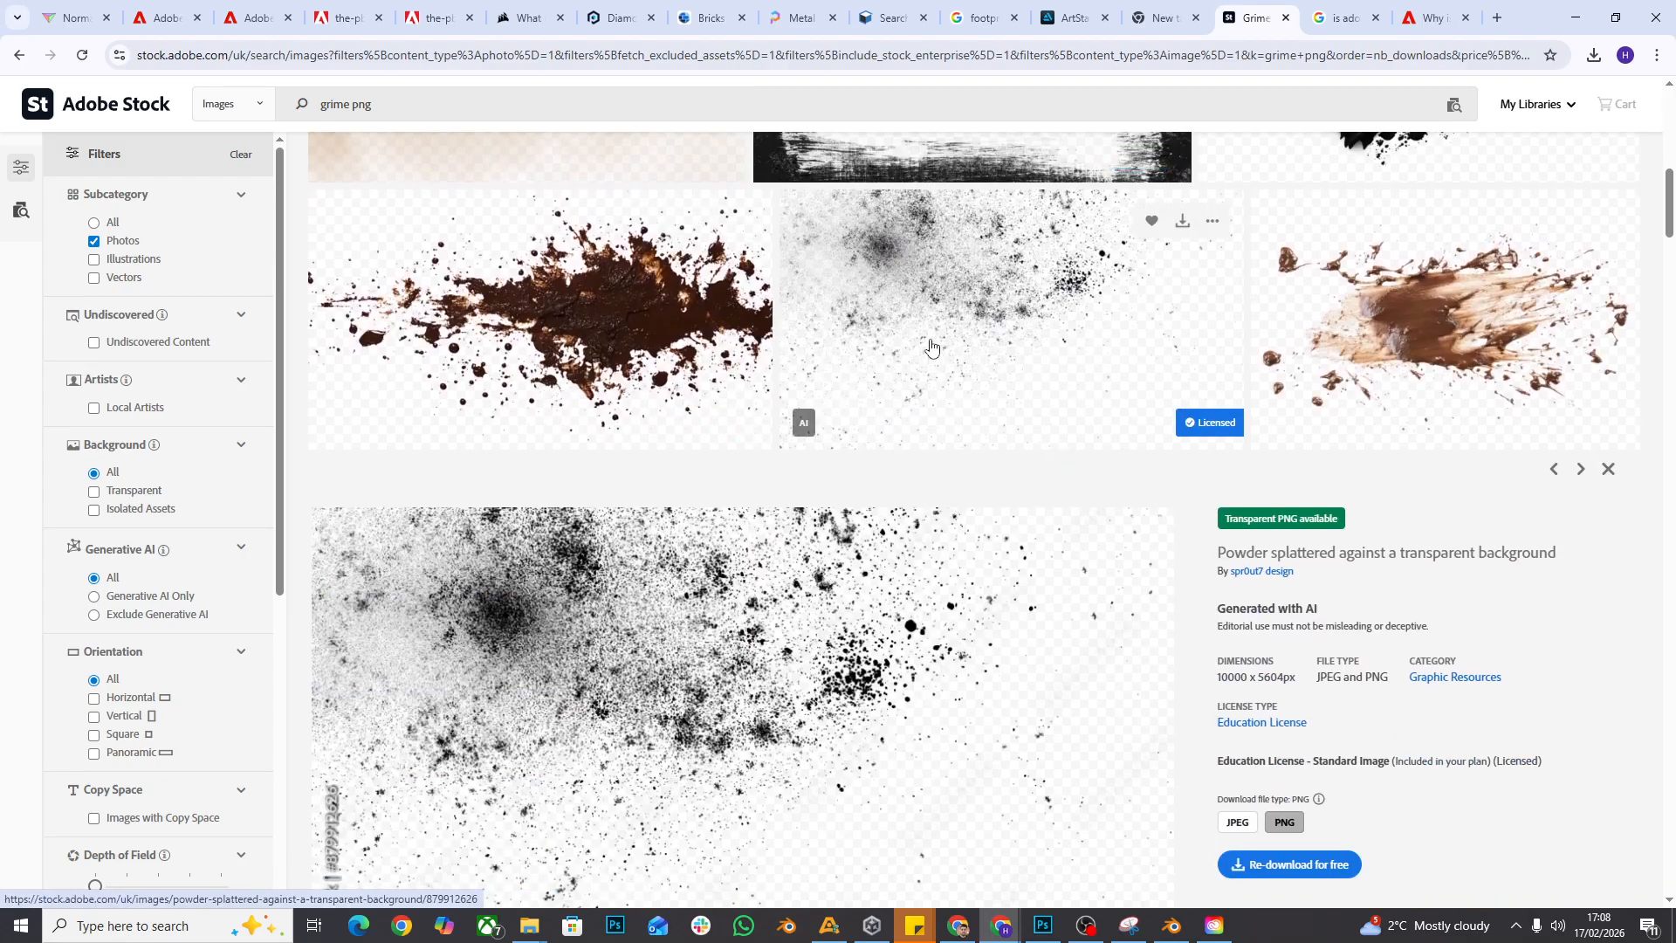
{"action": "scroll", "coordinate": [1020, 444], "scroll_direction": "down", "scroll_amount": 4}
{"action": "scroll", "coordinate": [693, 455], "scroll_direction": "down", "scroll_amount": 4}
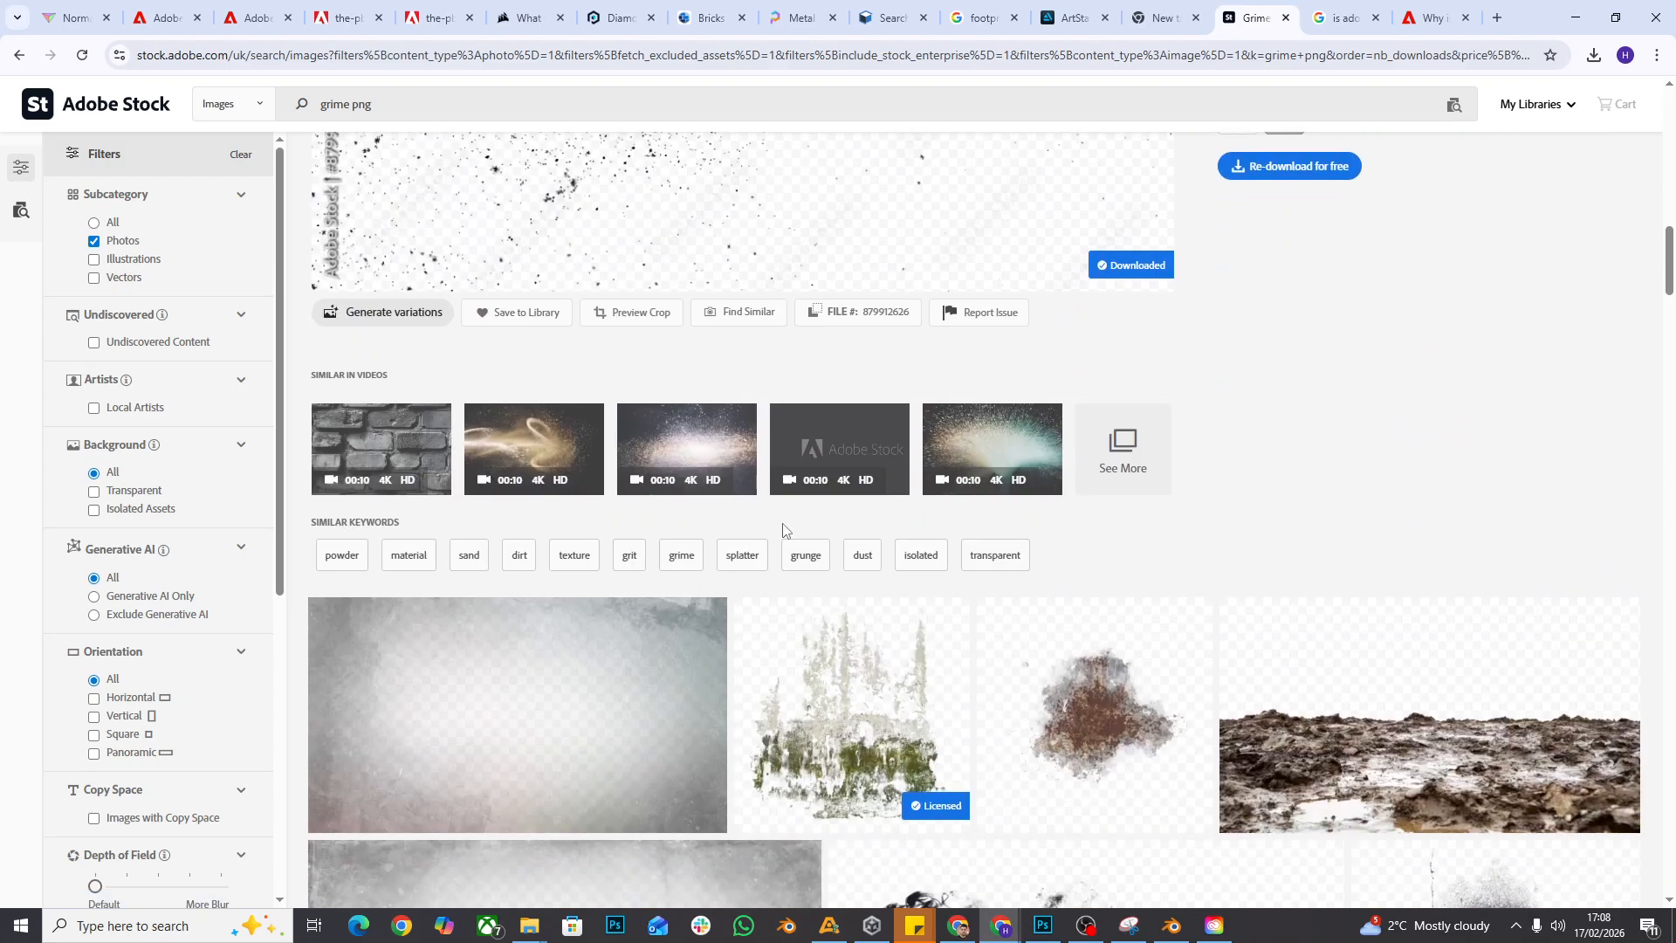
{"action": "scroll", "coordinate": [1048, 683], "scroll_direction": "down", "scroll_amount": 4}
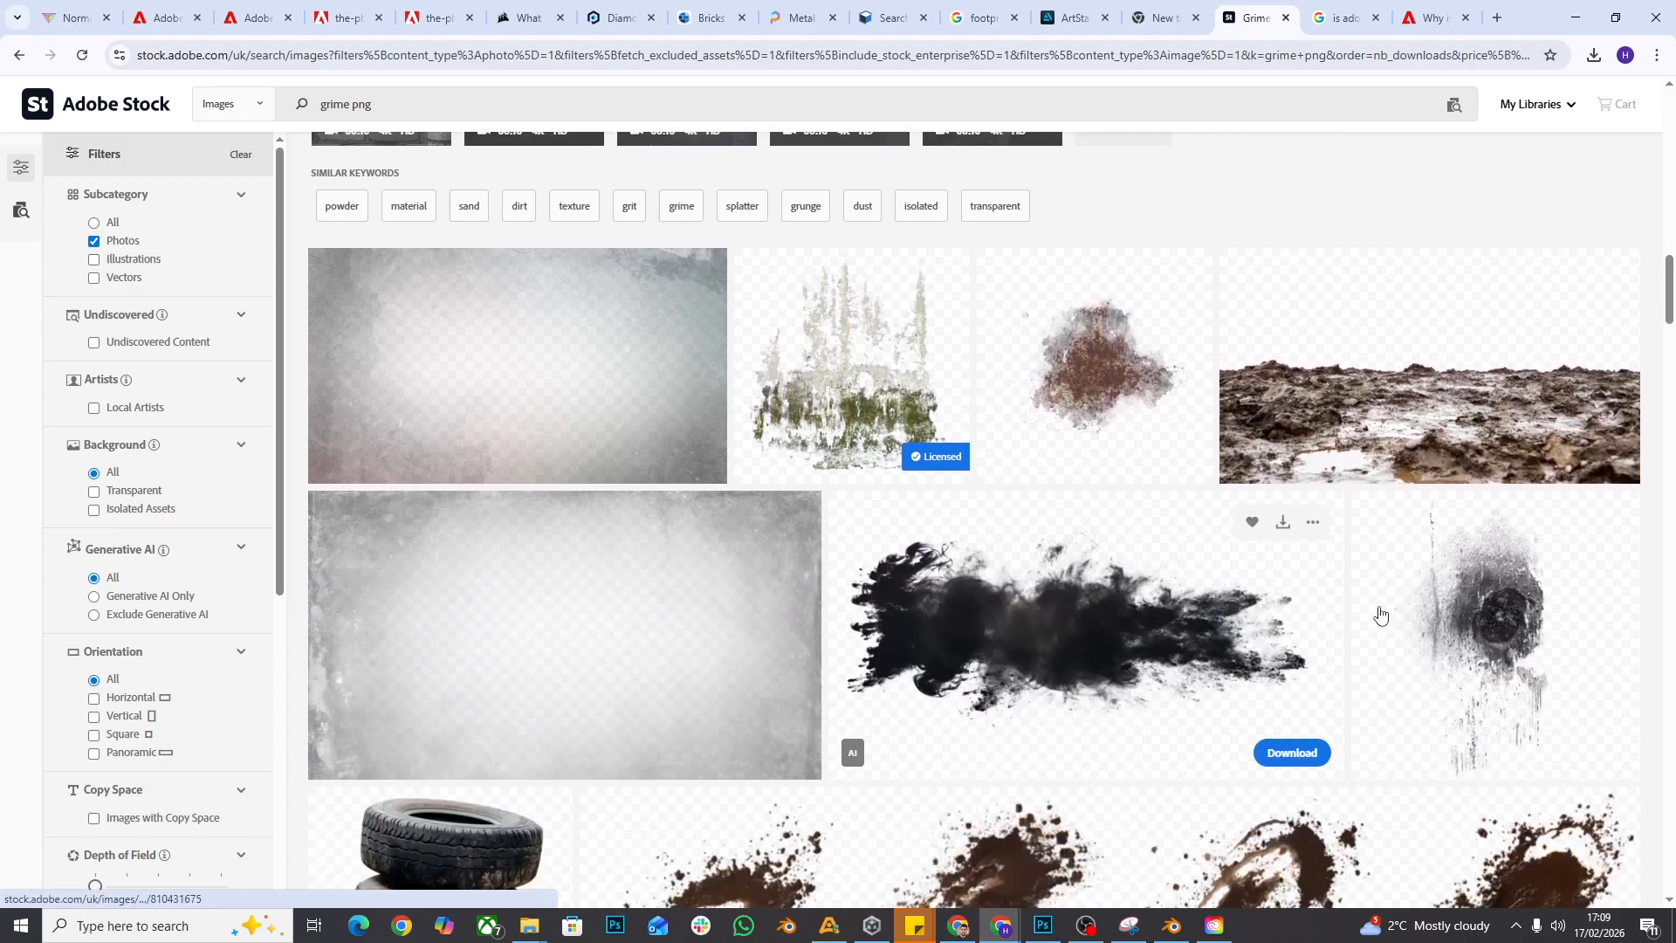
{"action": "scroll", "coordinate": [1236, 756], "scroll_direction": "down", "scroll_amount": 3}
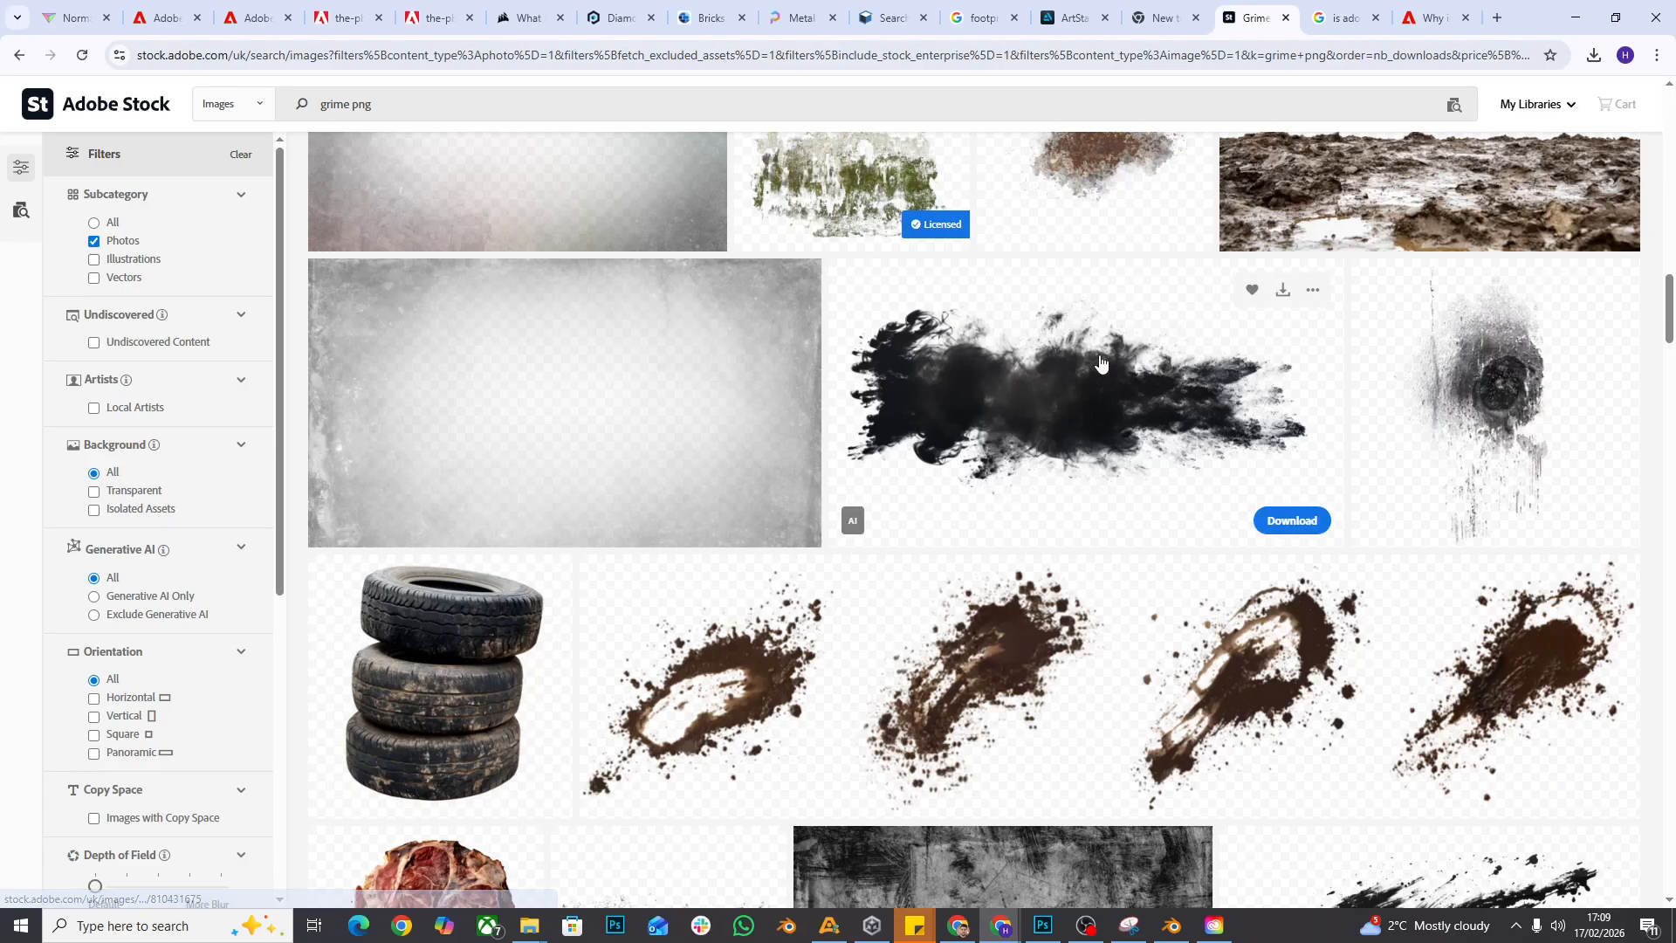
{"action": "scroll", "coordinate": [894, 578], "scroll_direction": "down", "scroll_amount": 7}
{"action": "scroll", "coordinate": [725, 349], "scroll_direction": "down", "scroll_amount": 4}
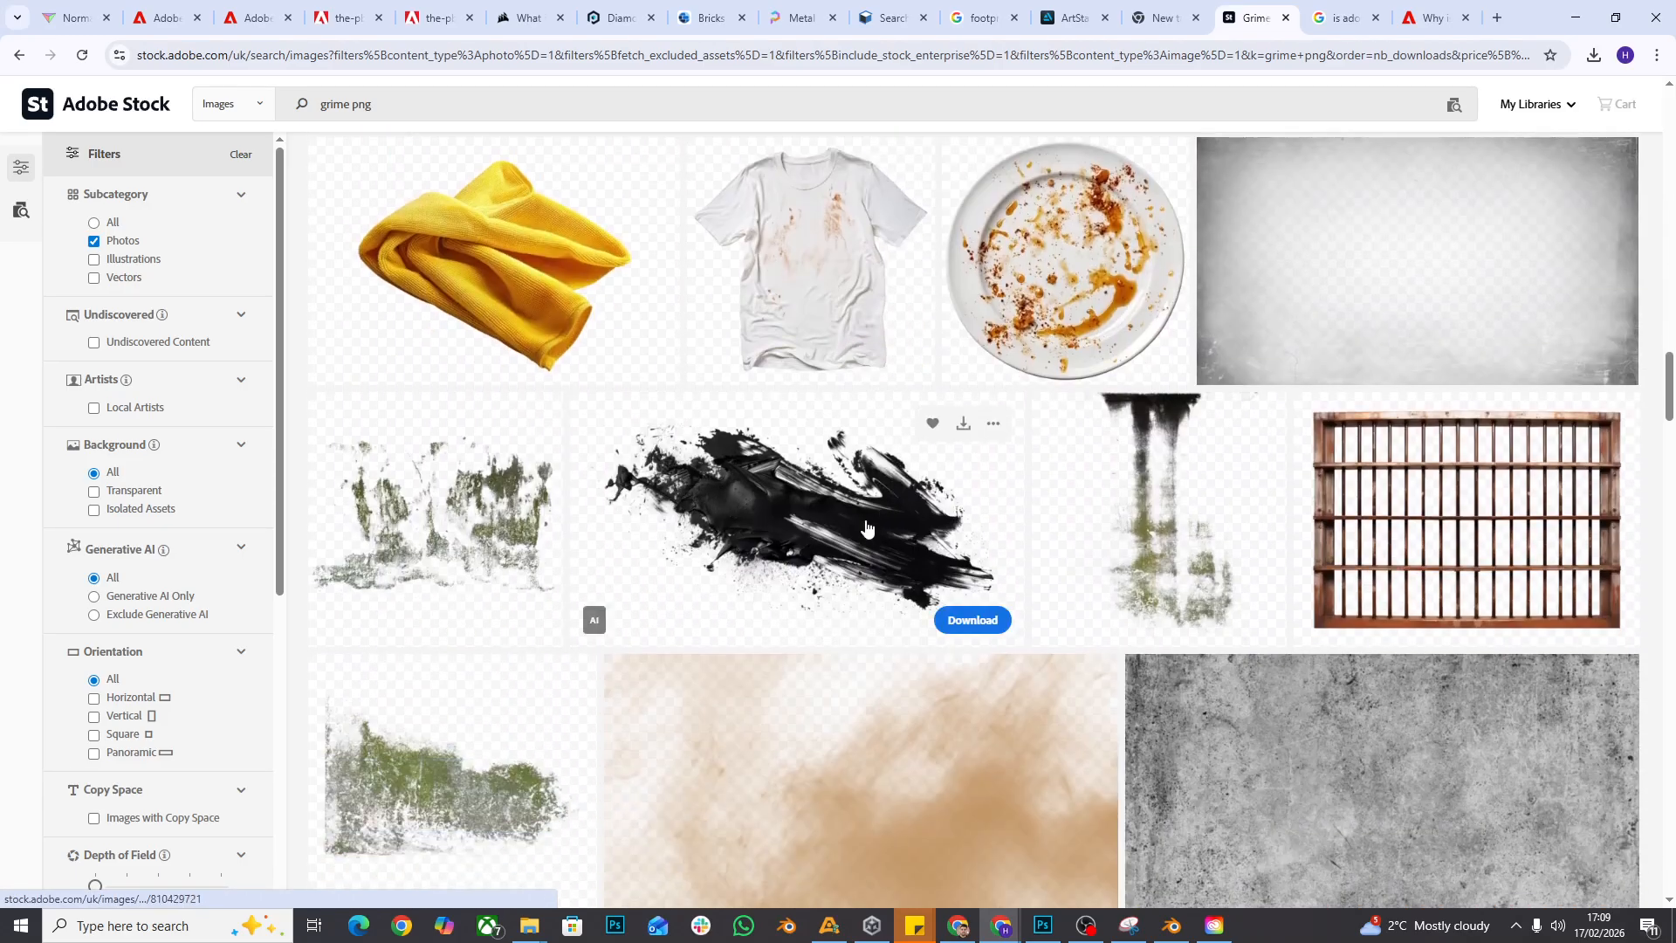
{"action": "scroll", "coordinate": [785, 506], "scroll_direction": "up", "scroll_amount": 15}
{"action": "scroll", "coordinate": [797, 522], "scroll_direction": "up", "scroll_amount": 20}
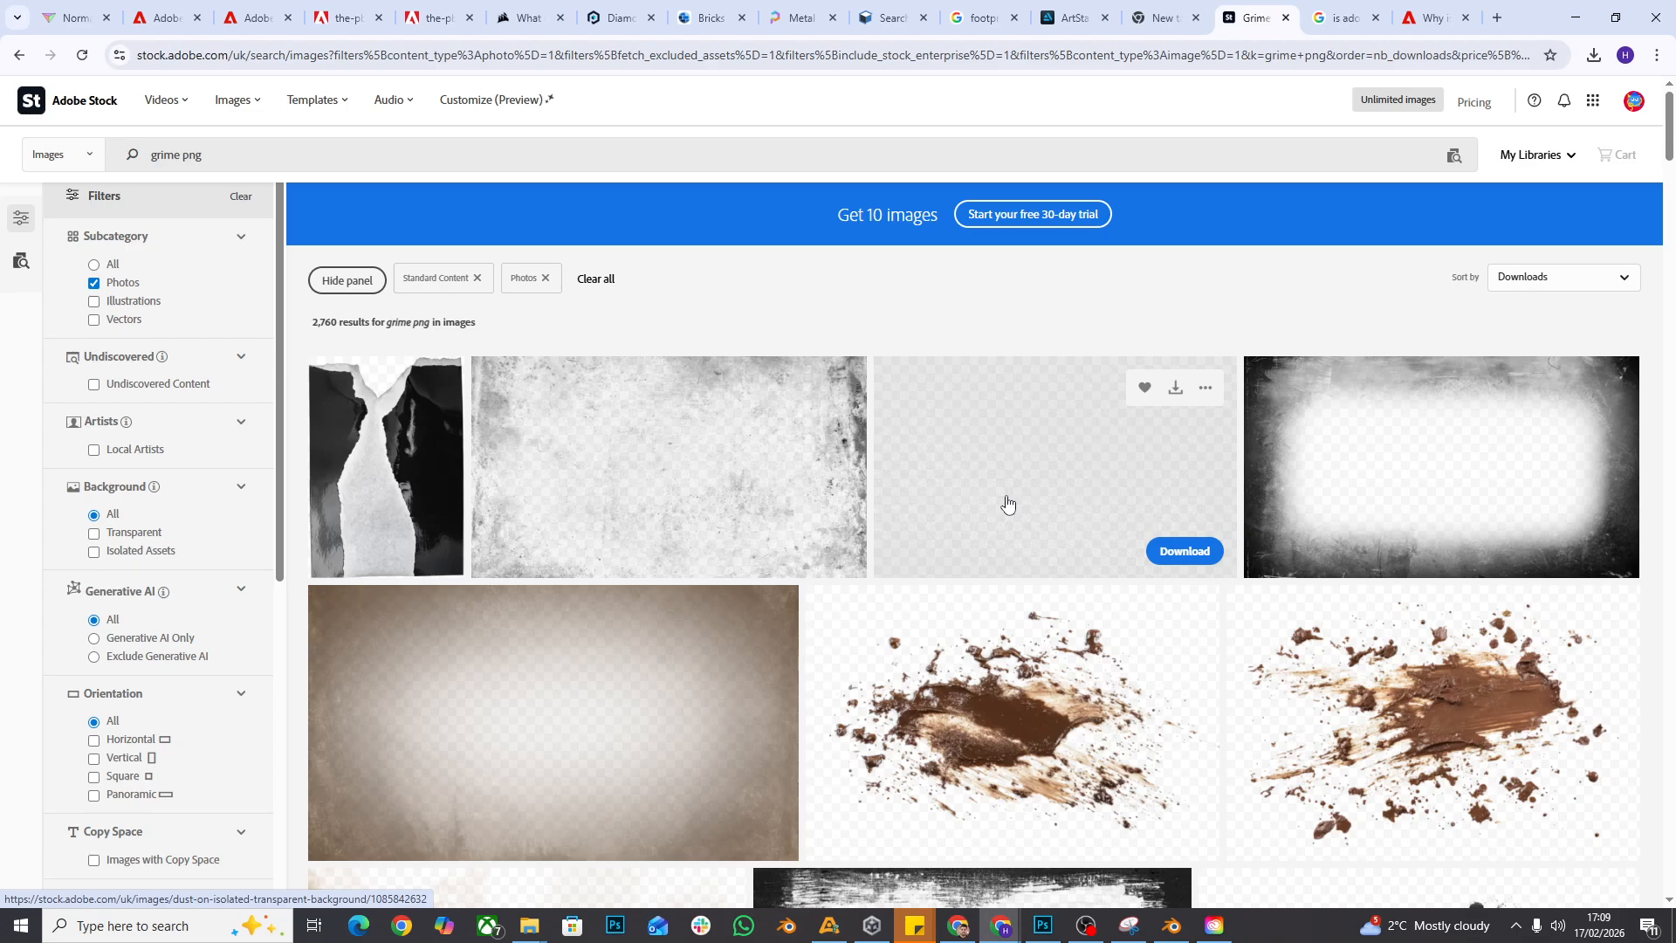
- Return to footprint.png in Photoshop, confirm 17130c as the foreground color and select the footprint's pixels on Layer 0
{"action": "left_click", "coordinate": [1045, 928]}
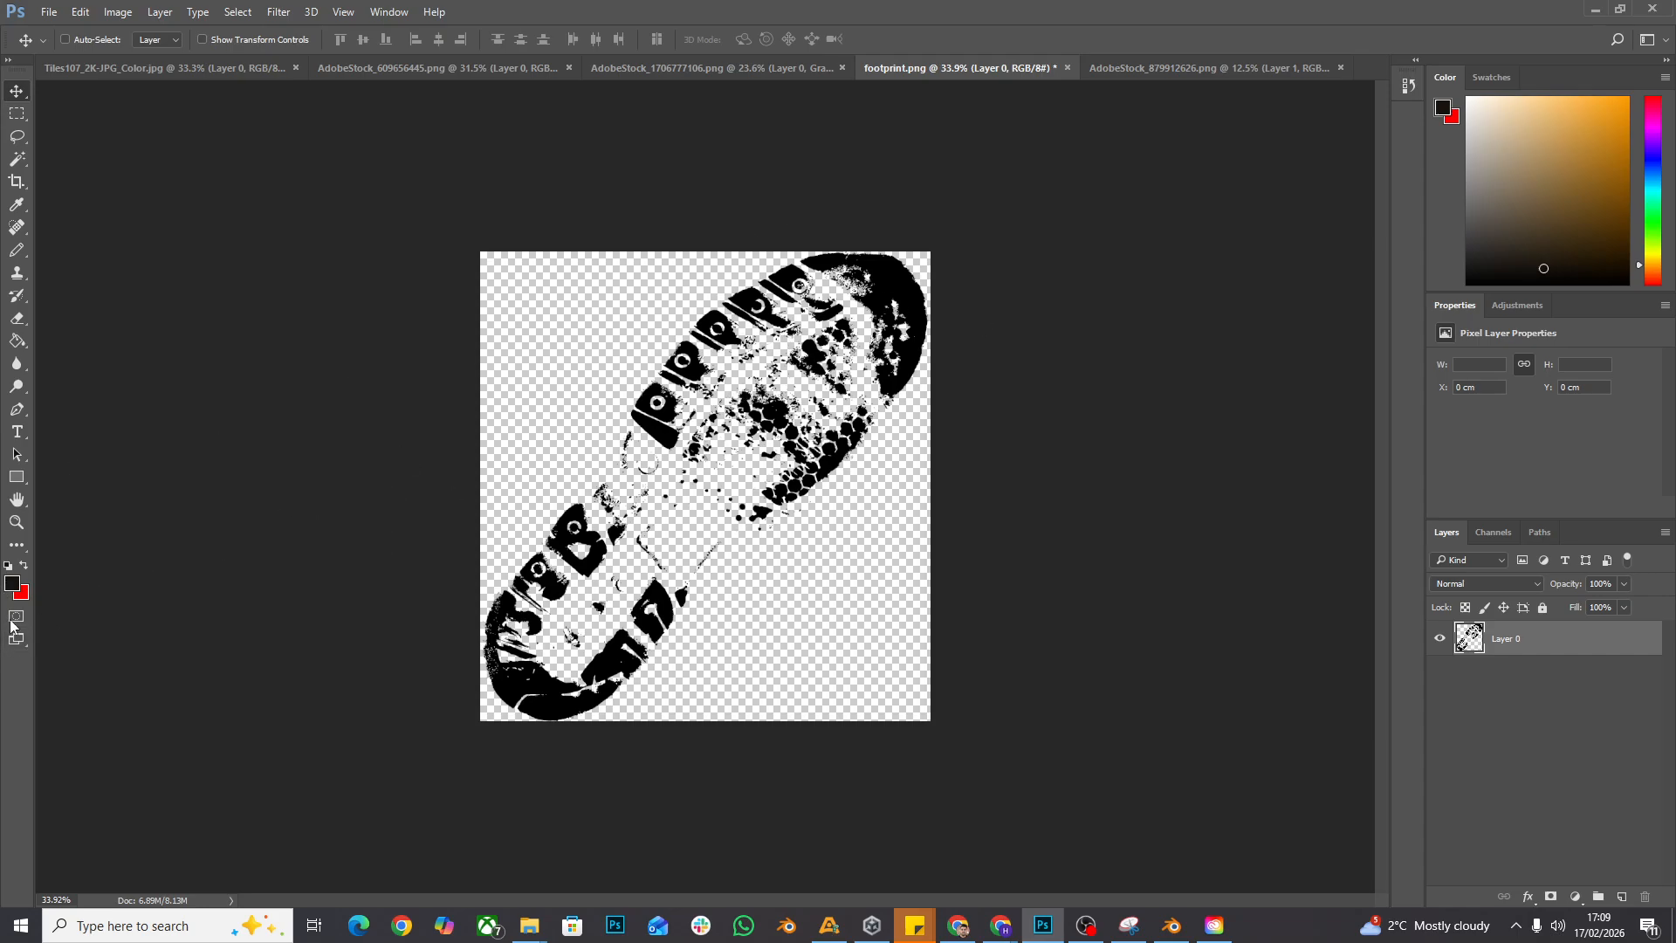
{"action": "left_click", "coordinate": [12, 584]}
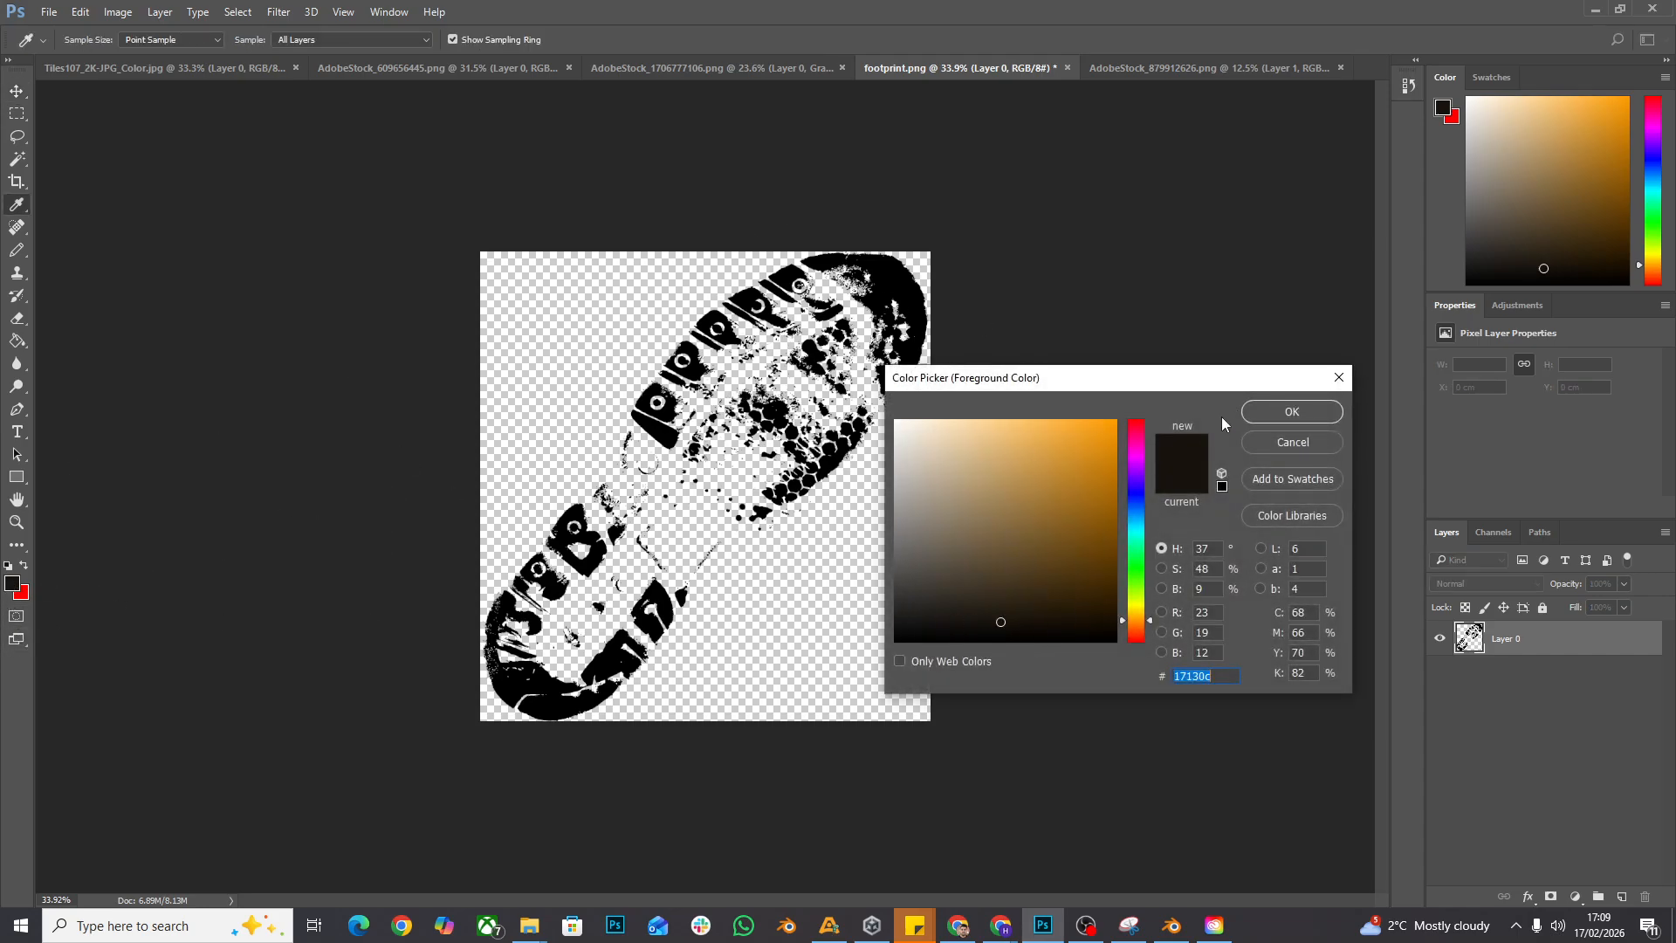
{"action": "left_click", "coordinate": [1287, 414]}
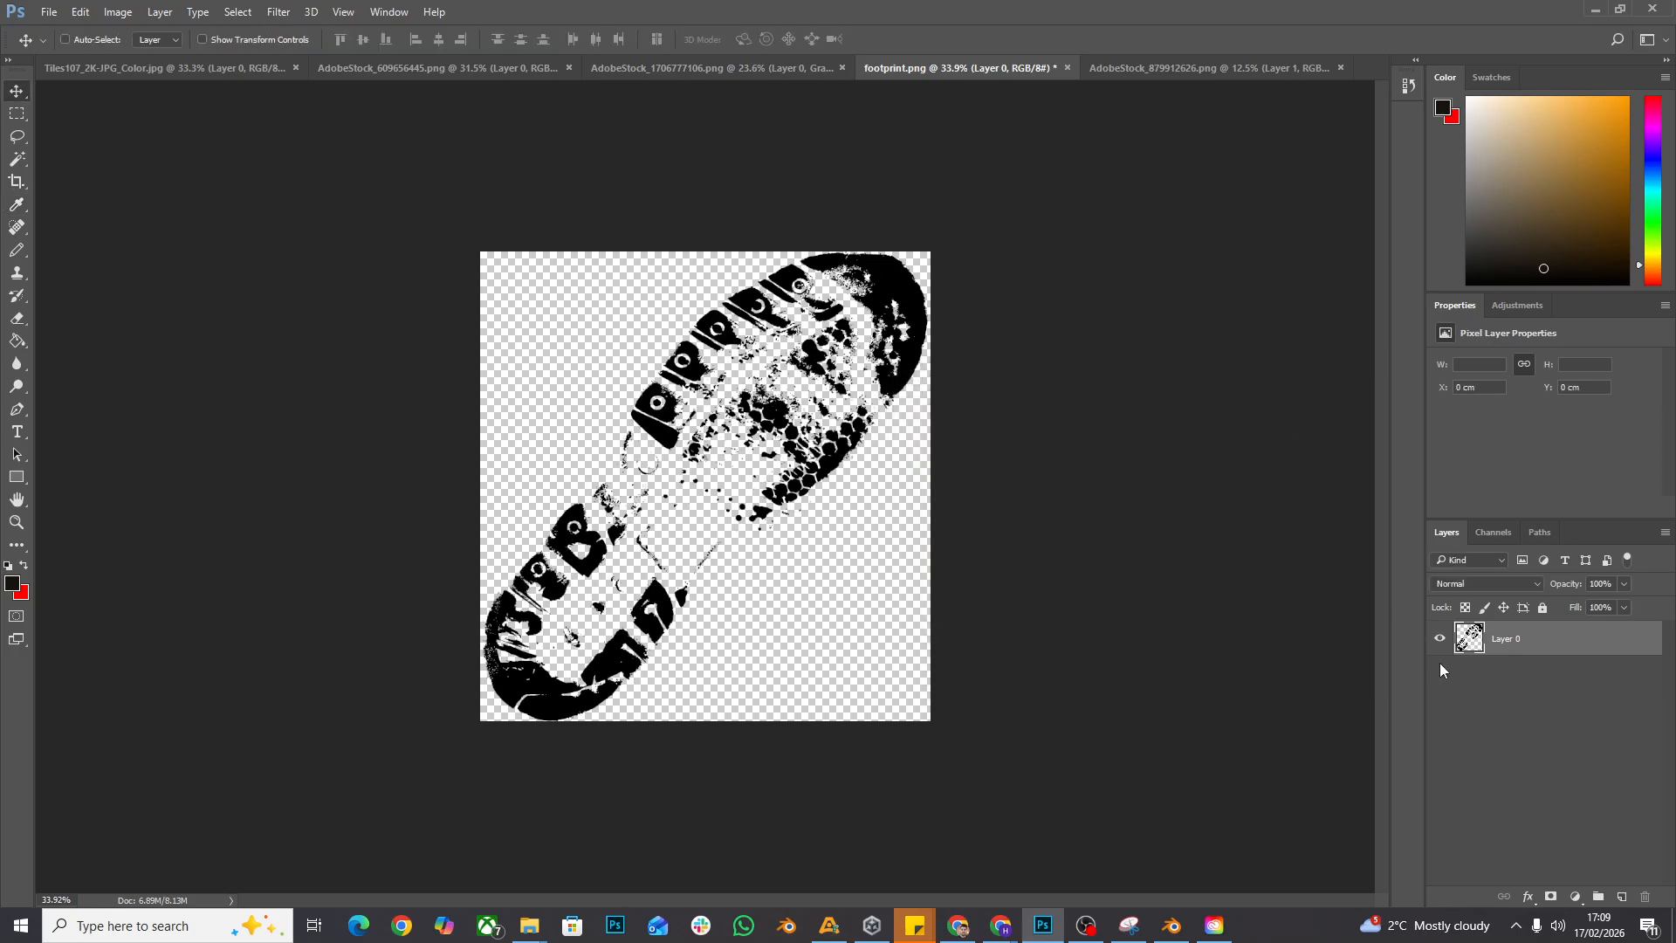
{"action": "key", "text": "ctrl"}
{"action": "left_click", "coordinate": [1475, 648], "text": "ctrl"}
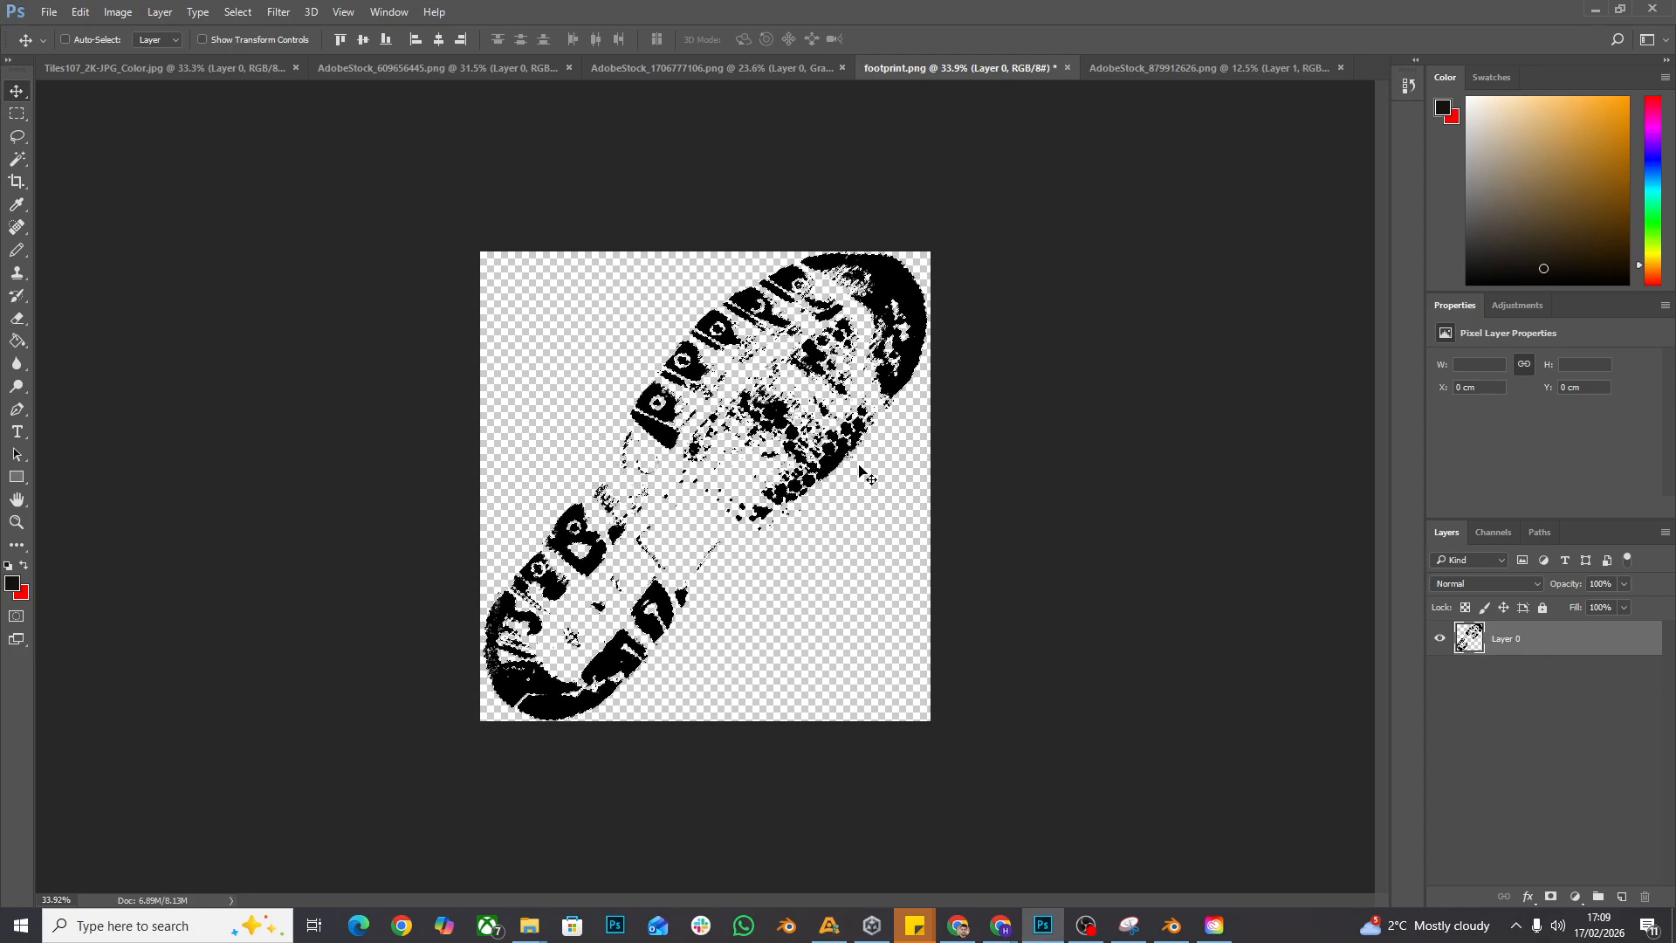
- Recolor the selected footprint with the Pencil tool in the dark foreground color, enlarging the brush up to 600 px for broad coverage
{"action": "left_click", "coordinate": [21, 254]}
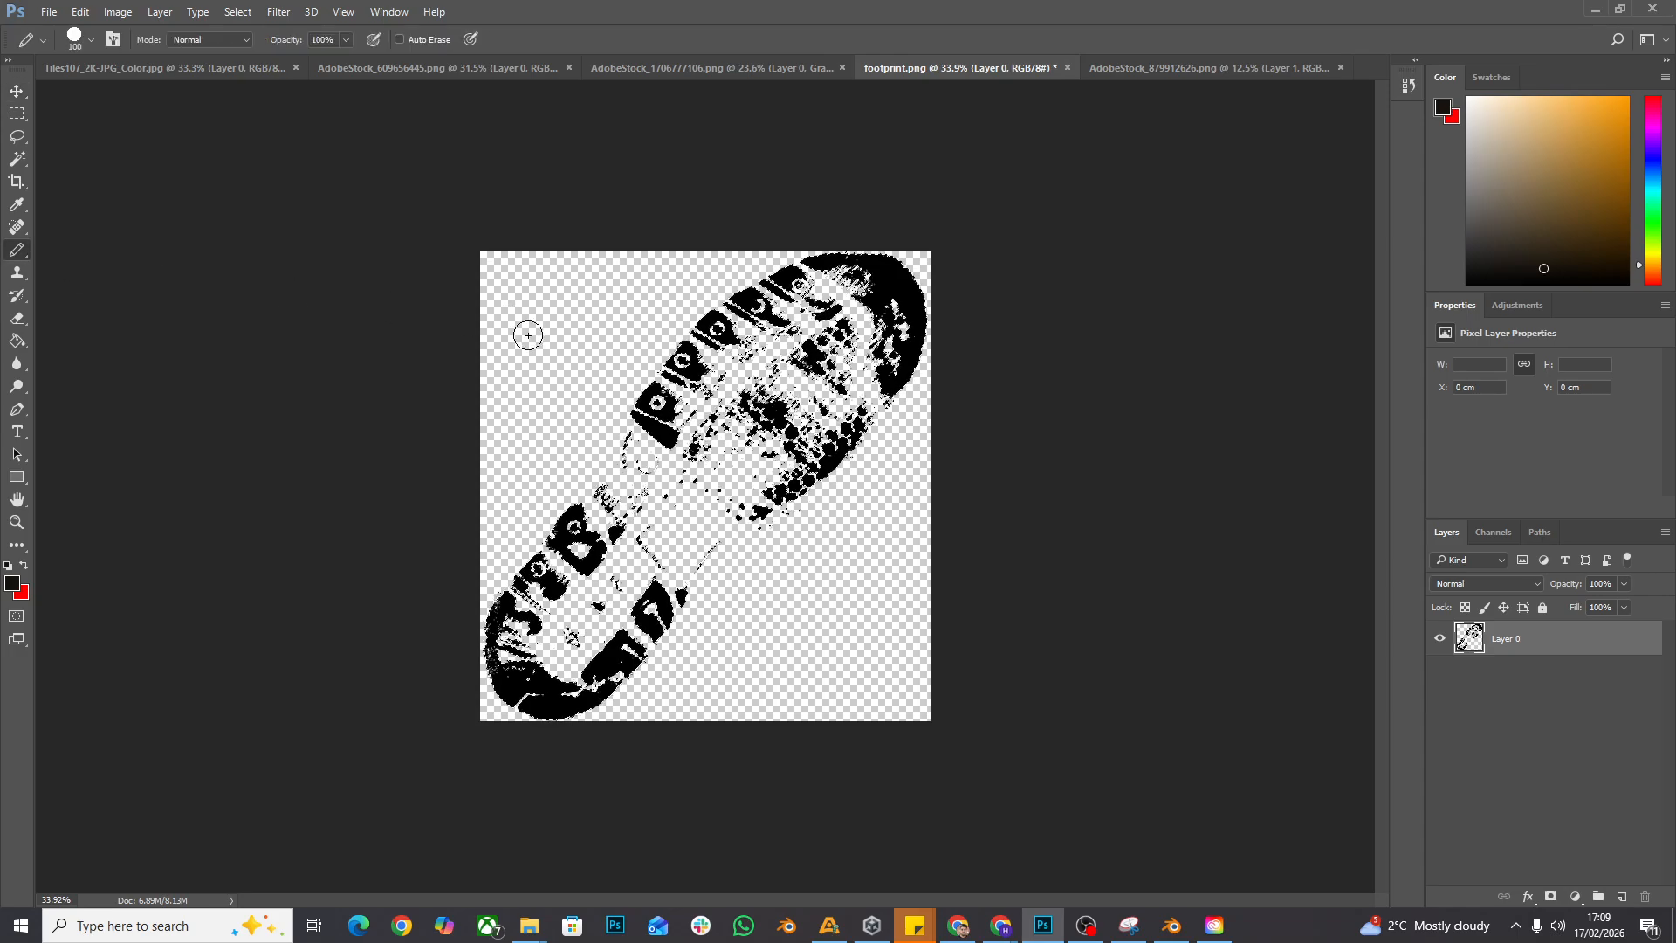
{"action": "key", "text": "bracketright"}
{"action": "key", "text": "bracketright"}
{"action": "key", "text": "bracketright"}
{"action": "key", "text": "bracketright"}
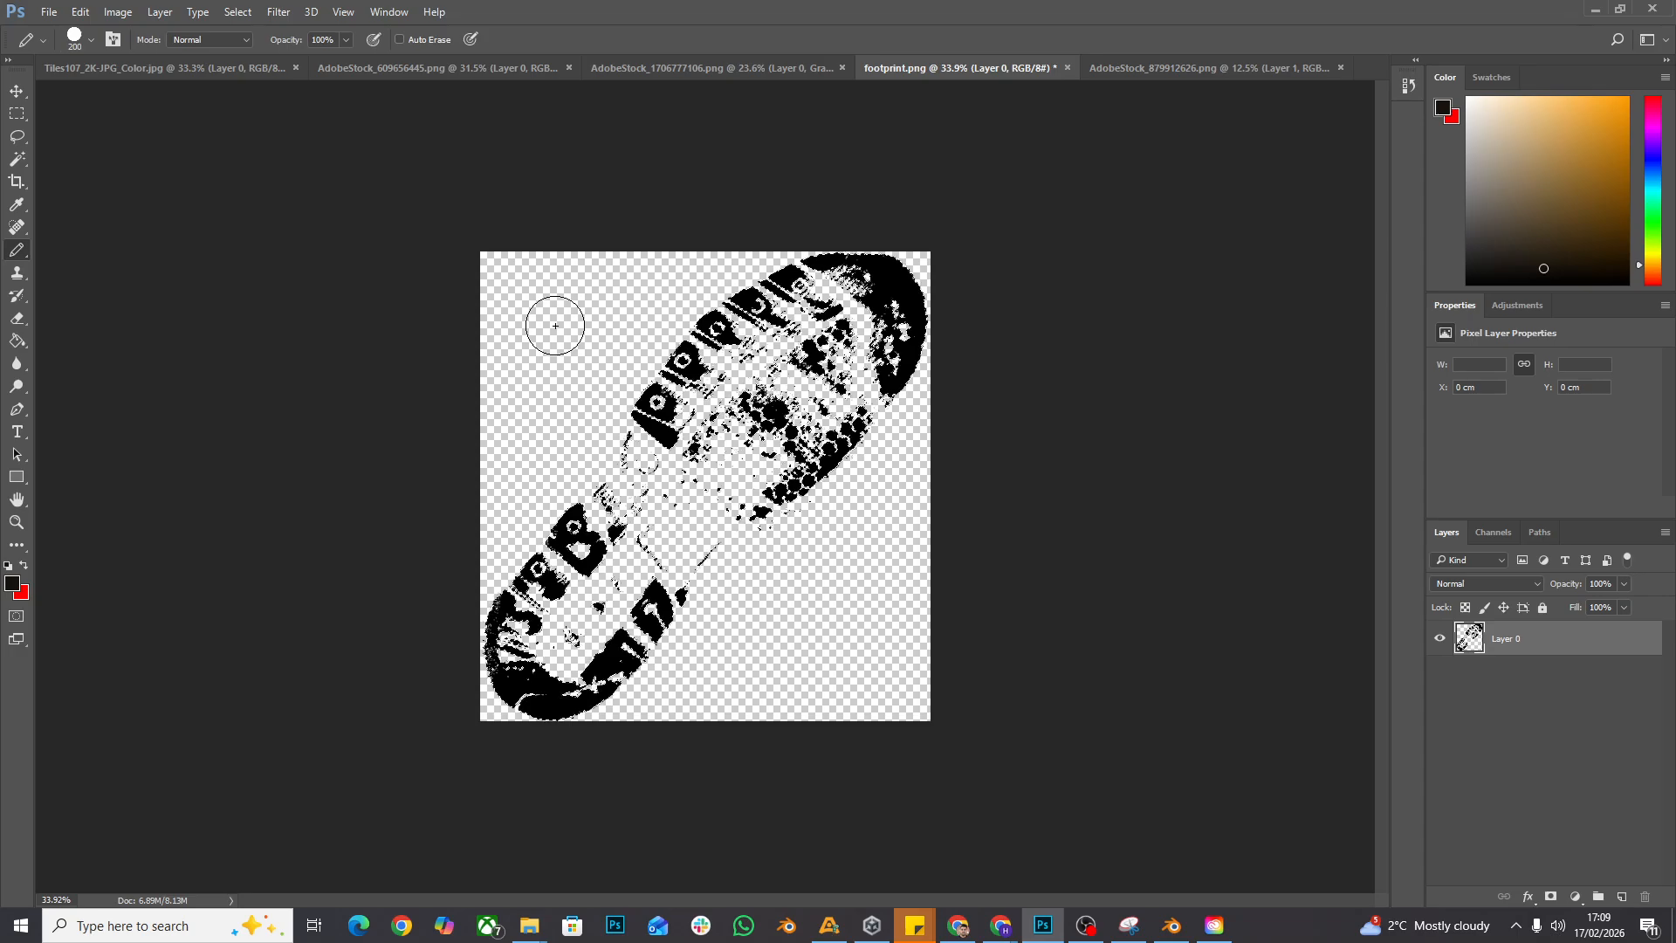
{"action": "key", "text": "bracketright"}
{"action": "key", "text": "bracketright"}
{"action": "key", "text": "bracketright"}
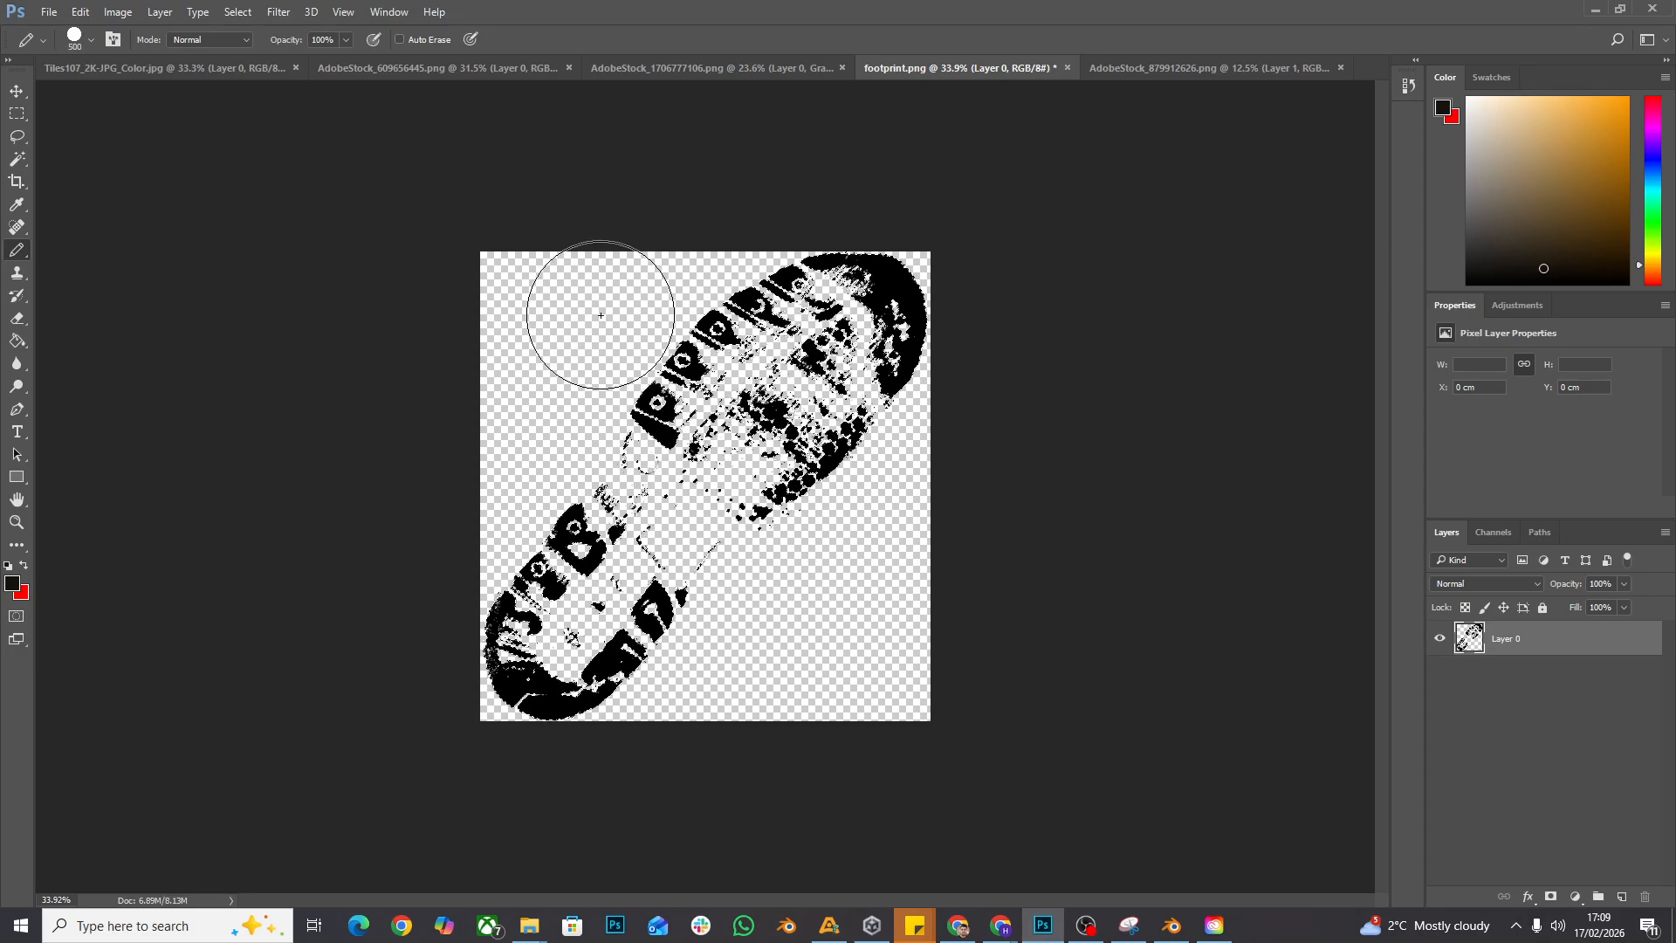
{"action": "key", "text": "bracketleft"}
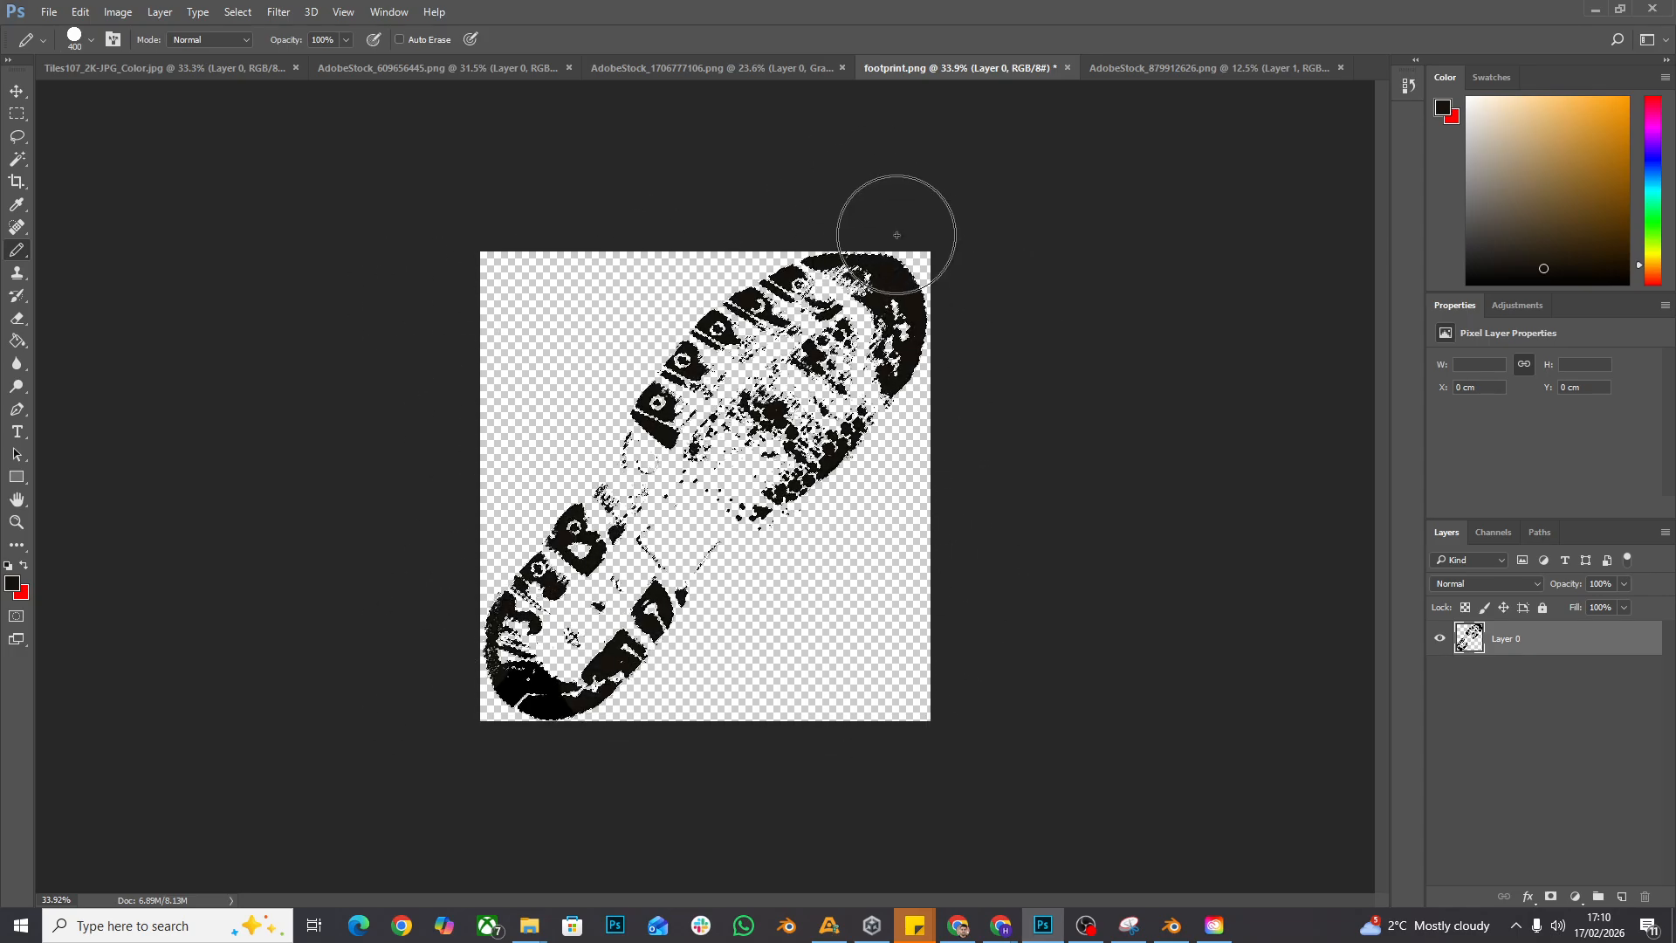
{"action": "key", "text": "bracketright"}
{"action": "key", "text": "bracketright"}
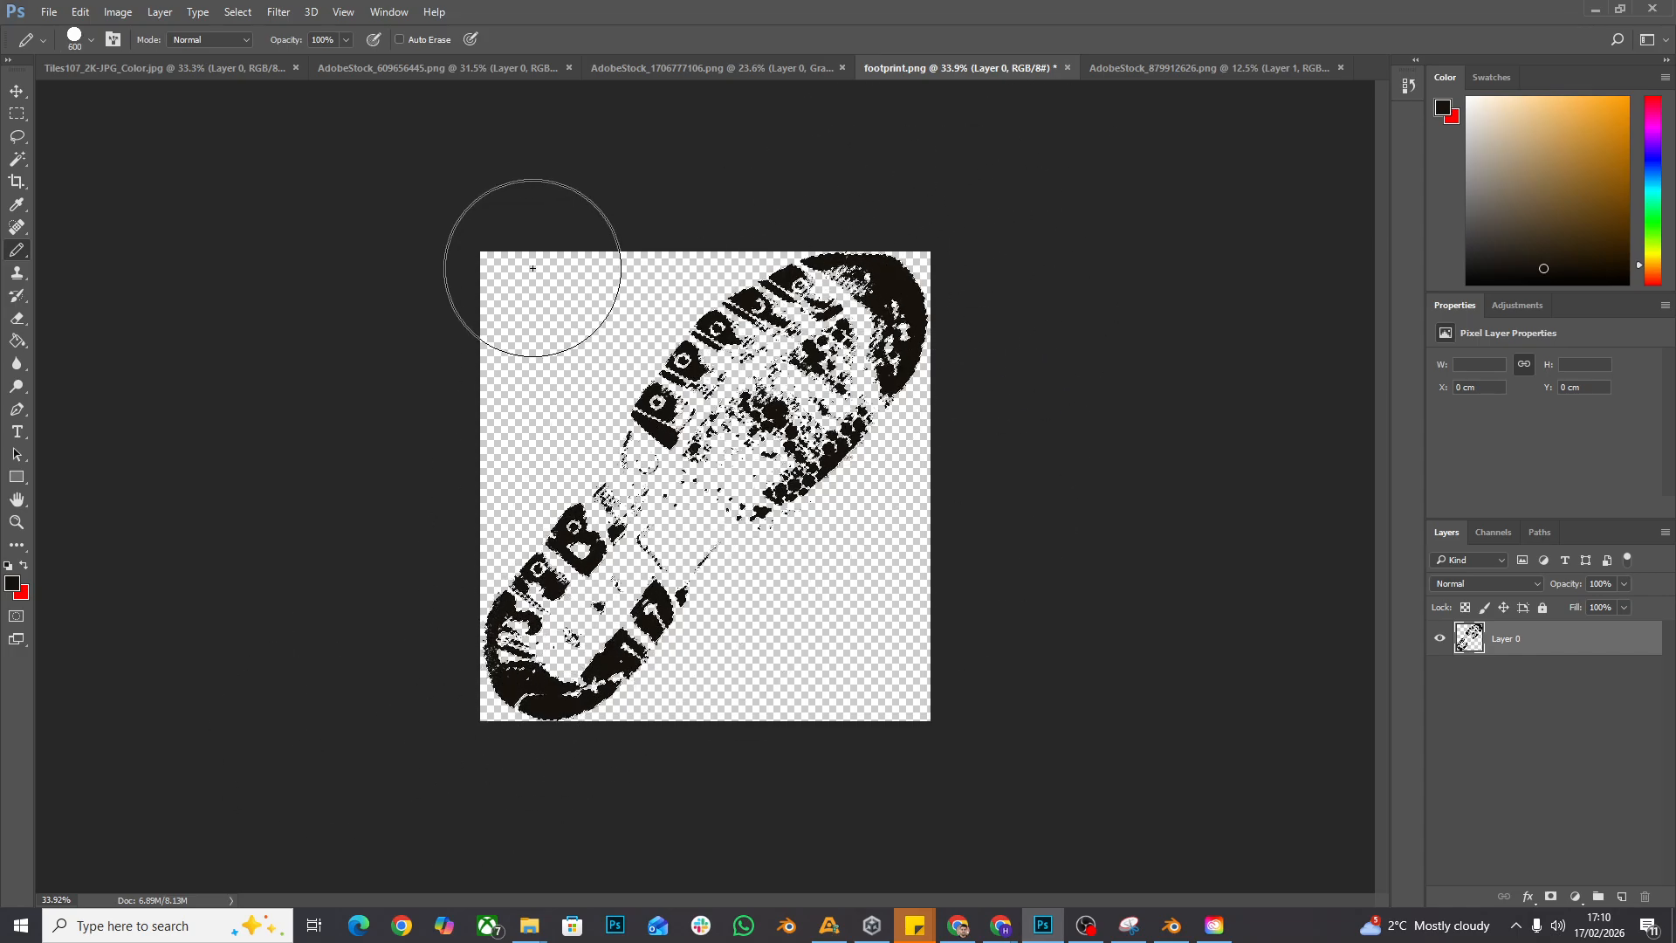
{"action": "key", "text": "bracketleft"}
{"action": "key", "text": "bracketleft"}
{"action": "key", "text": "bracketleft"}
{"action": "key", "text": "bracketleft"}
{"action": "key", "text": "bracketleft"}
{"action": "key", "text": "bracketleft"}
- Deselect the footprint and switch to the Move tool
{"action": "left_click", "coordinate": [244, 12]}
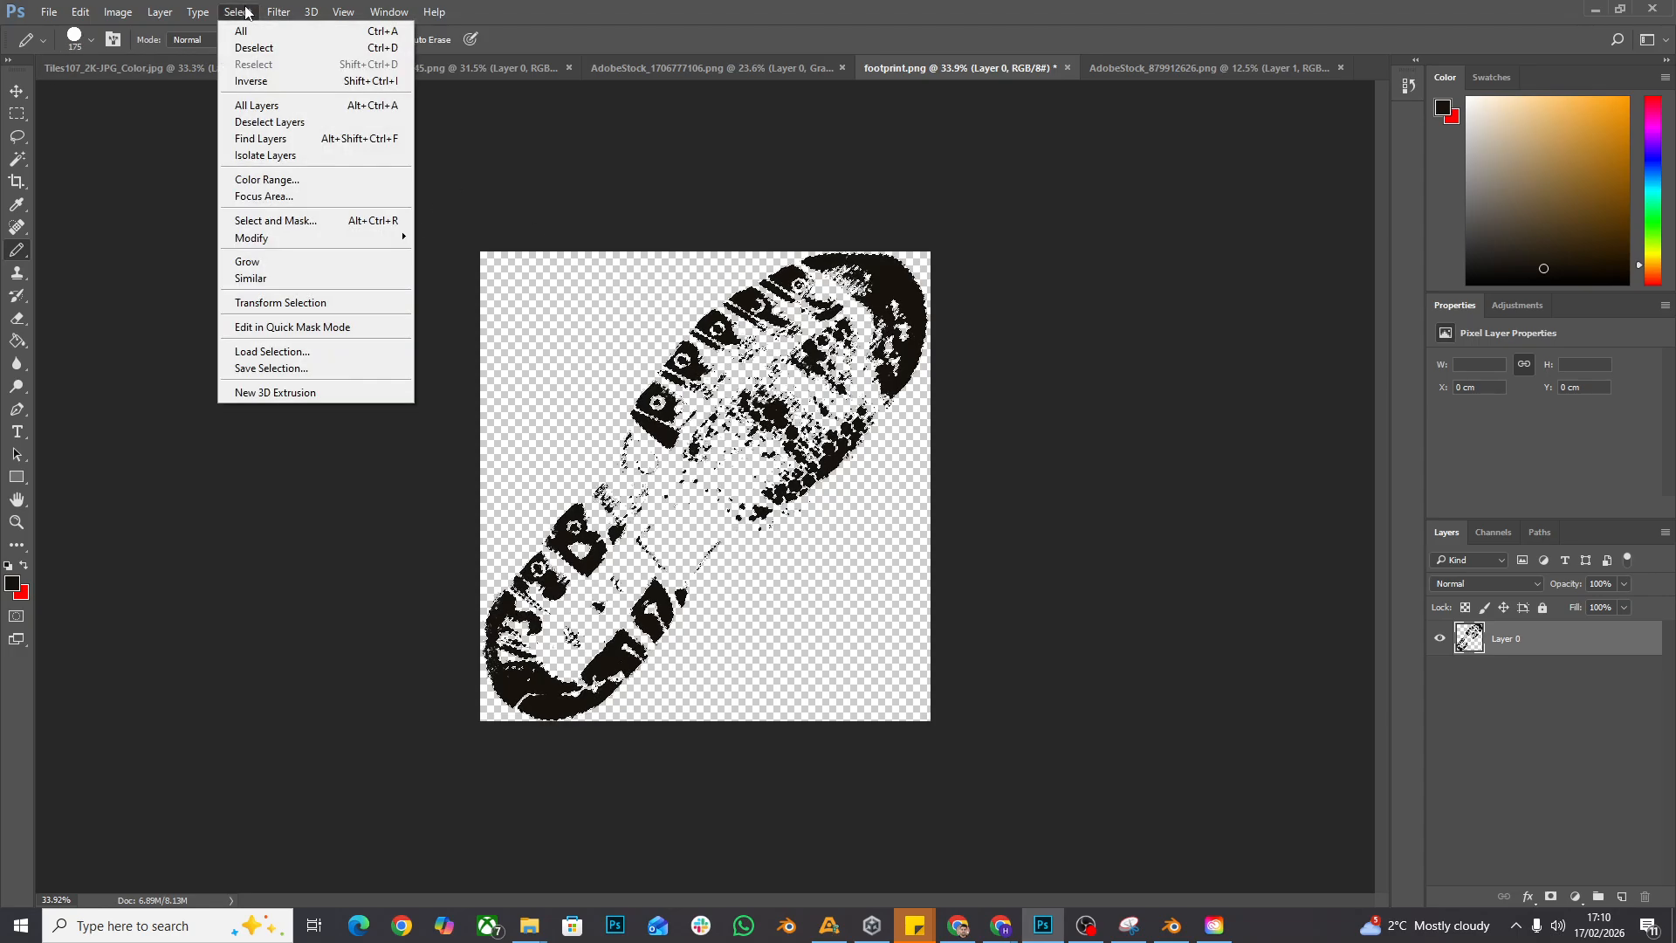
{"action": "left_click", "coordinate": [249, 49]}
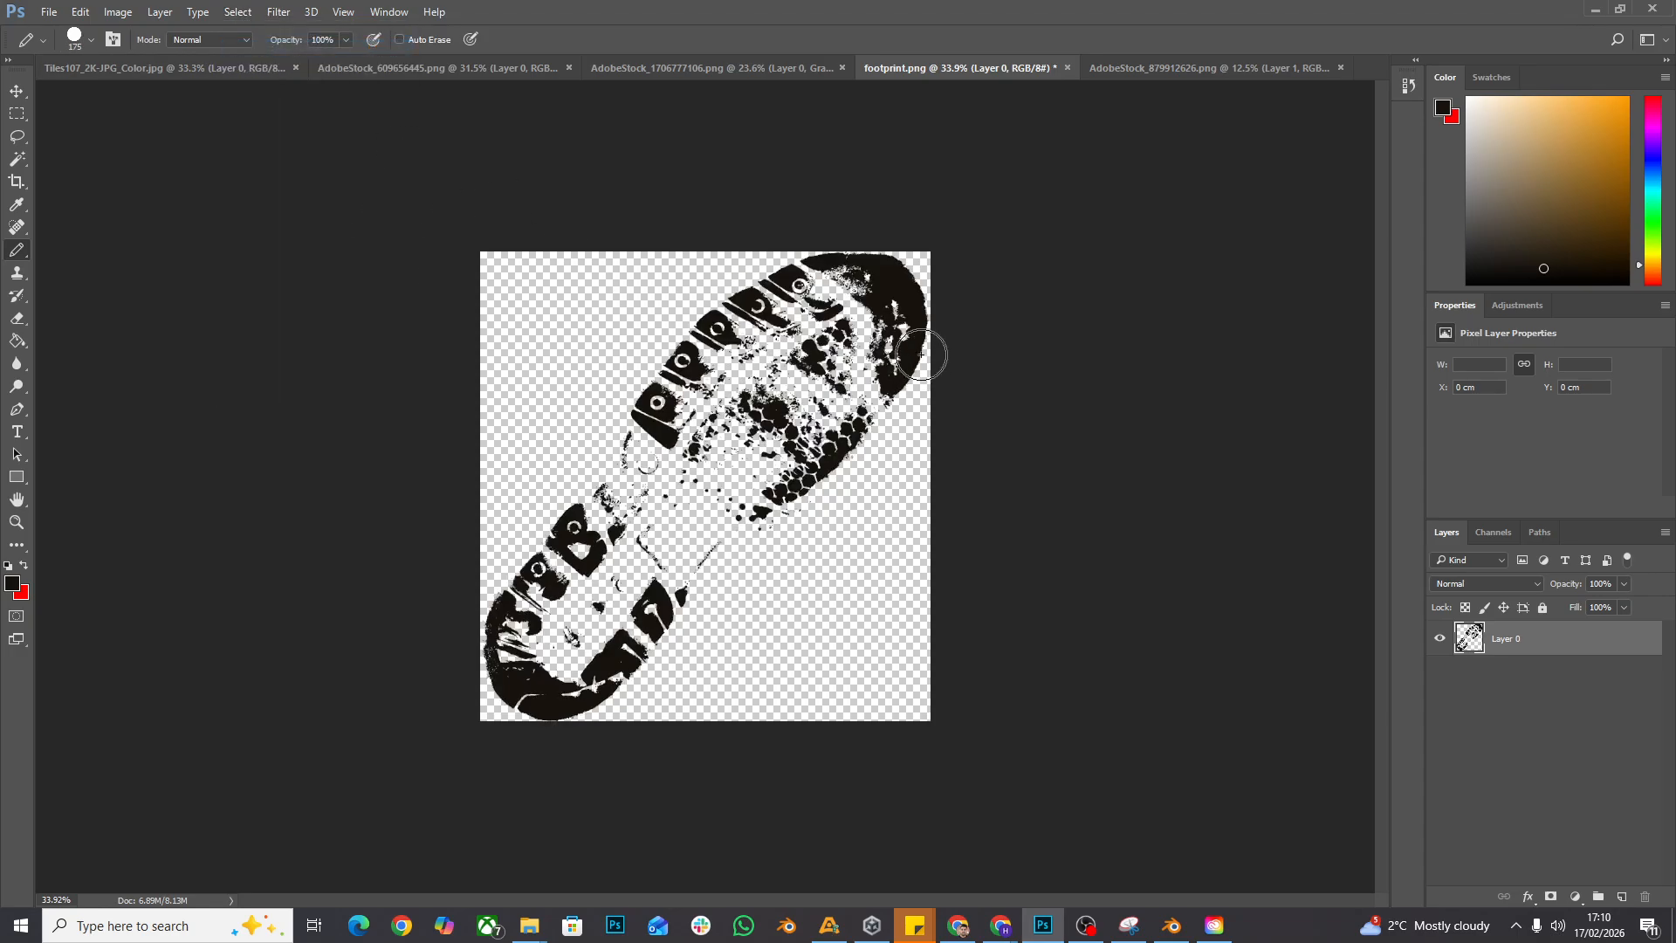
{"action": "left_click", "coordinate": [19, 94]}
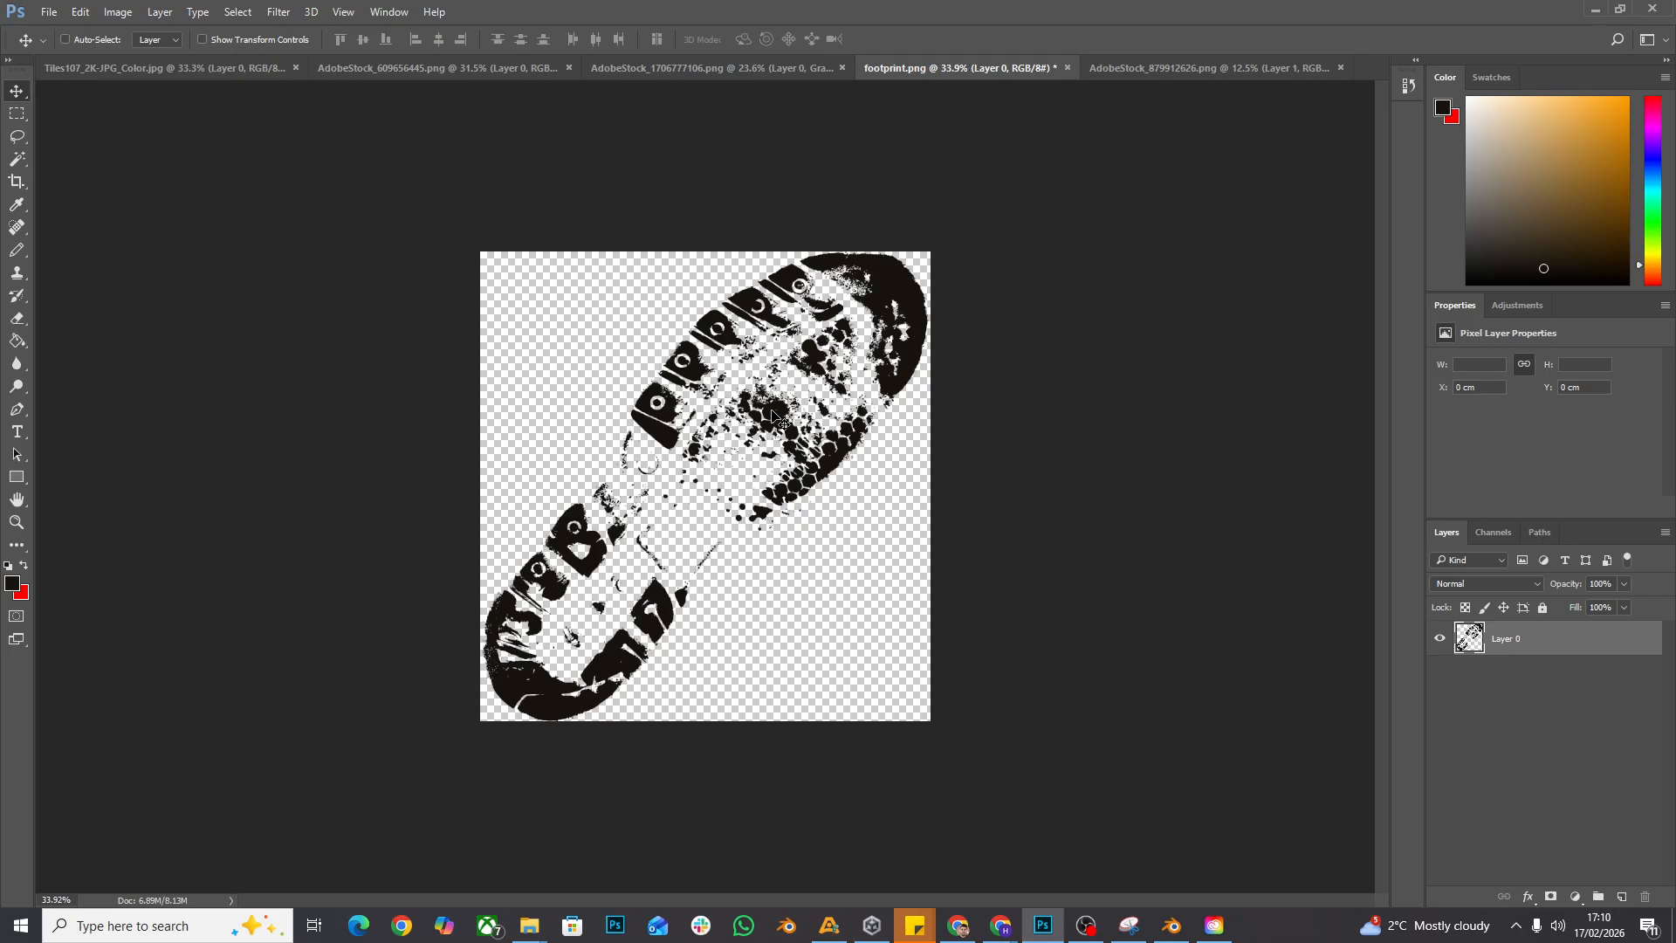
- Bring the footprint layer from footprint.png into Tiles107_2K-JPG_Color.jpg and roughly center it over the tiles
{"action": "left_click_drag", "start_coordinate": [773, 417], "coordinate": [234, 70]}
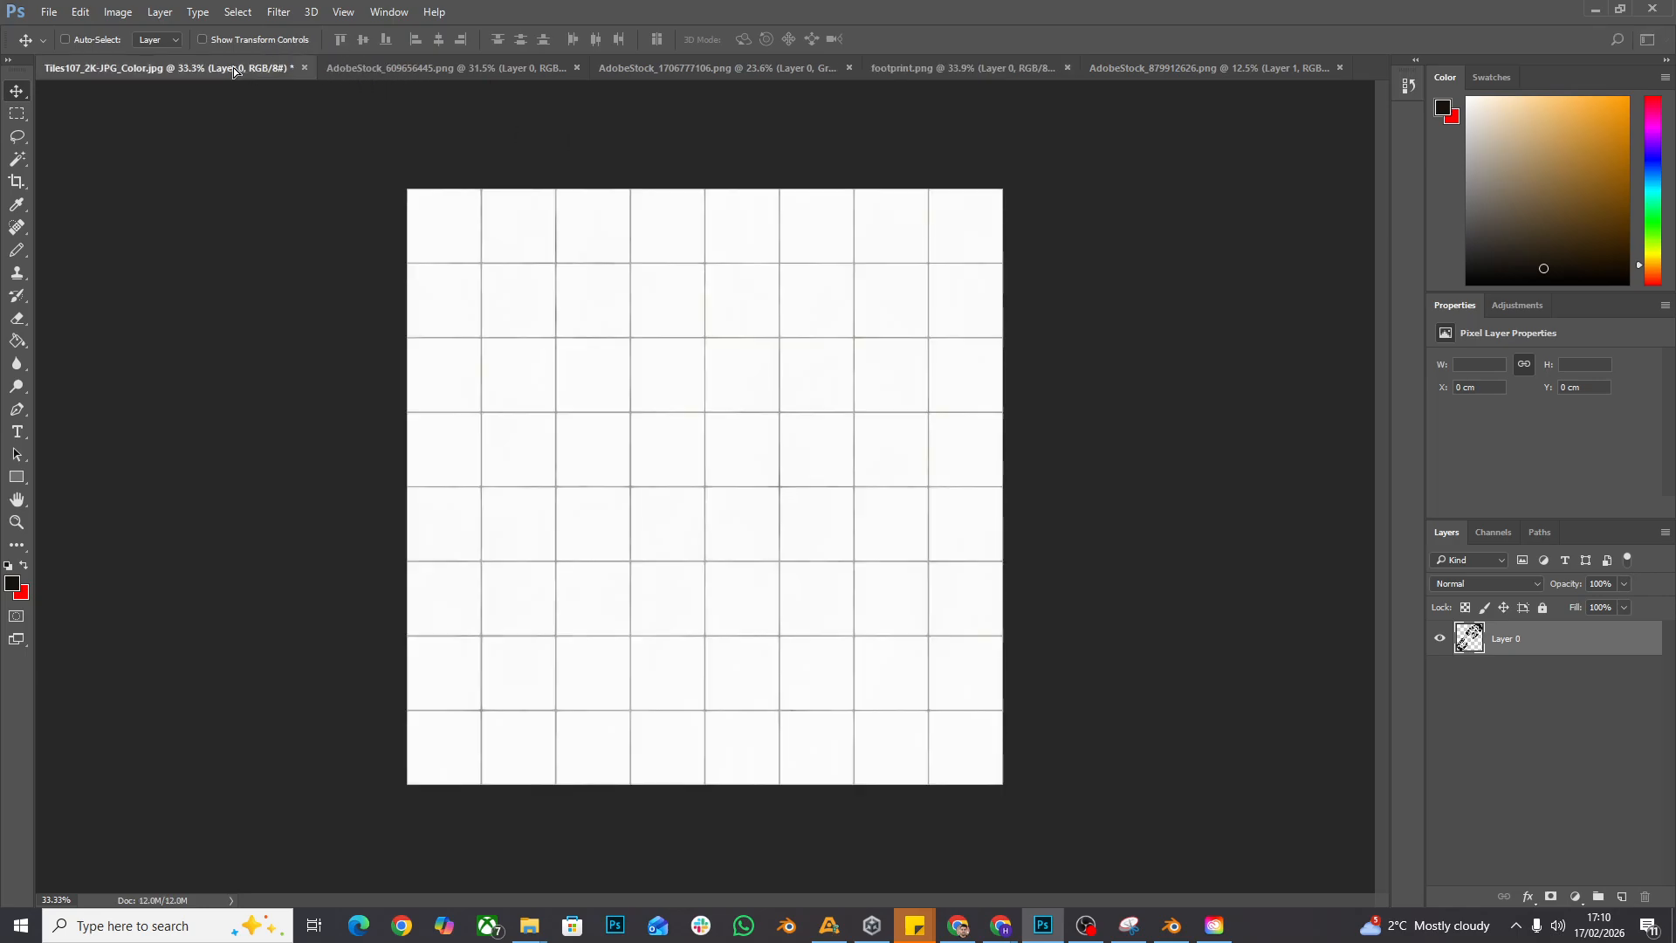
{"action": "left_click_drag", "start_coordinate": [234, 70], "coordinate": [325, 141]}
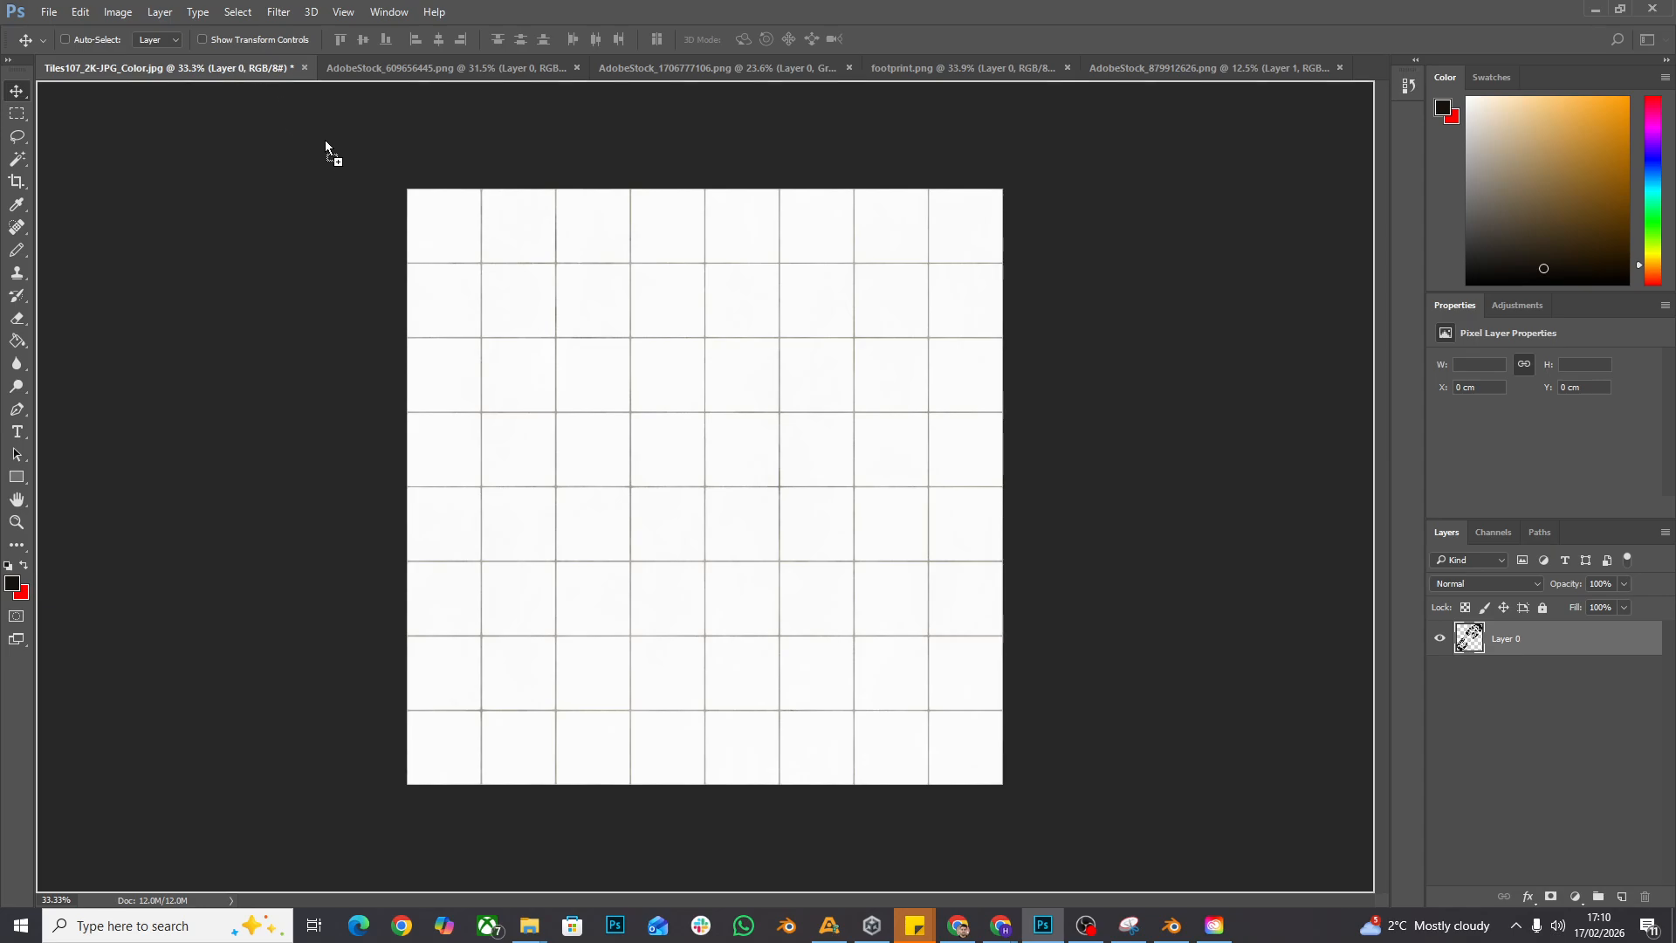
{"action": "left_click_drag", "start_coordinate": [423, 215], "coordinate": [729, 472]}
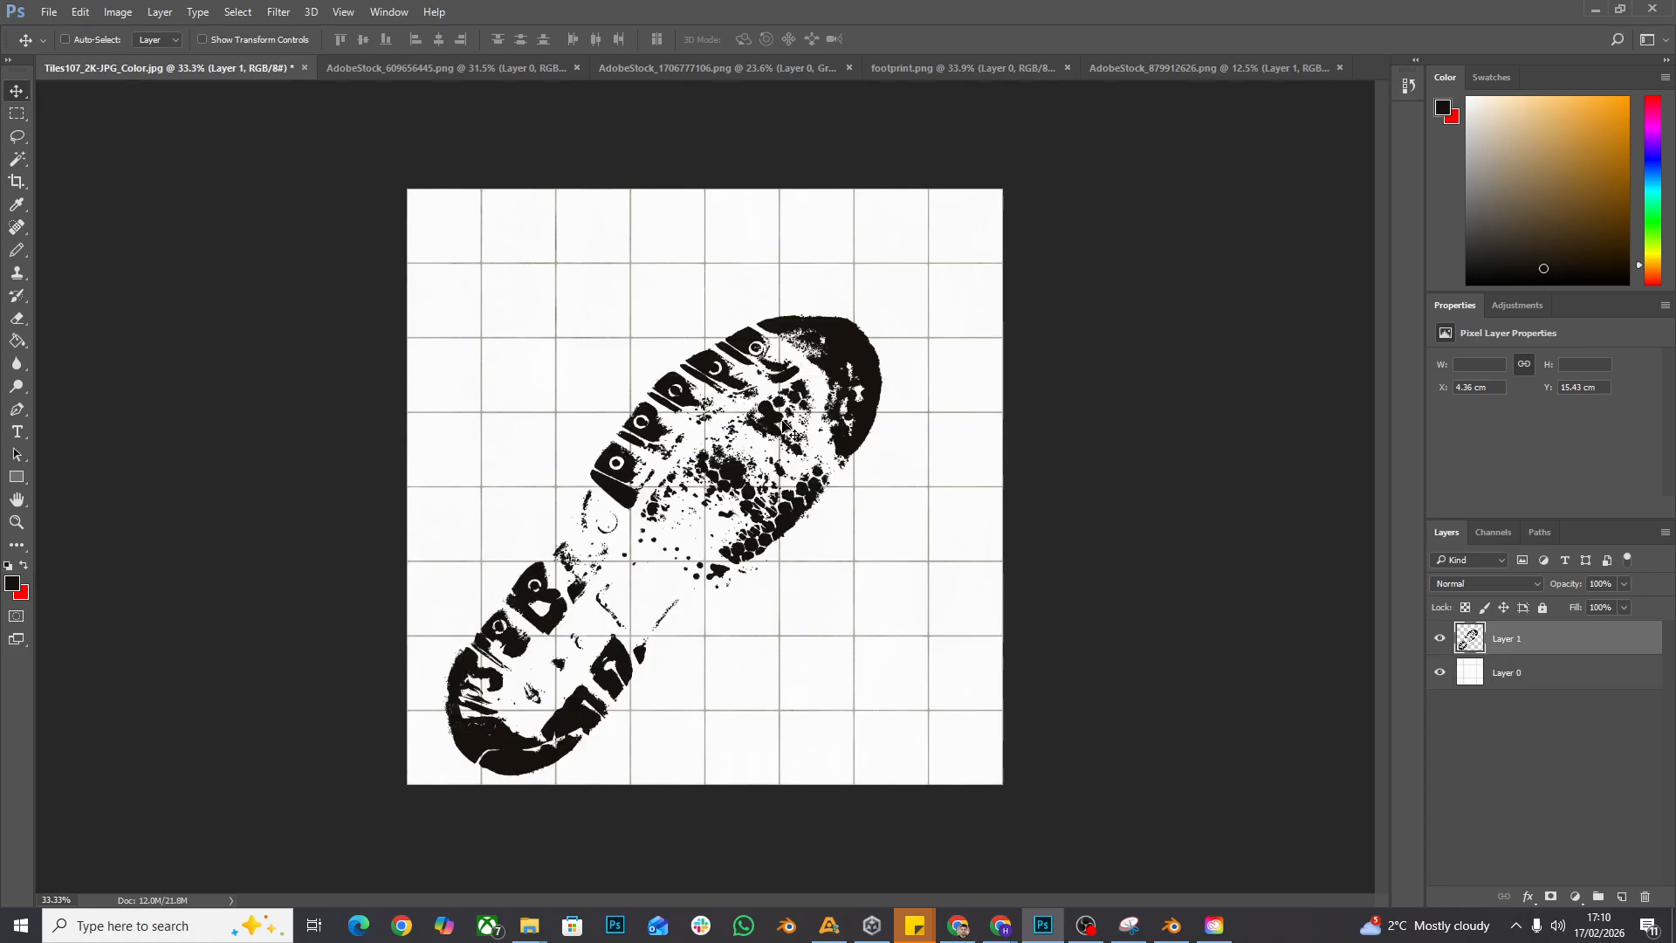
{"action": "left_click_drag", "start_coordinate": [848, 360], "coordinate": [868, 328]}
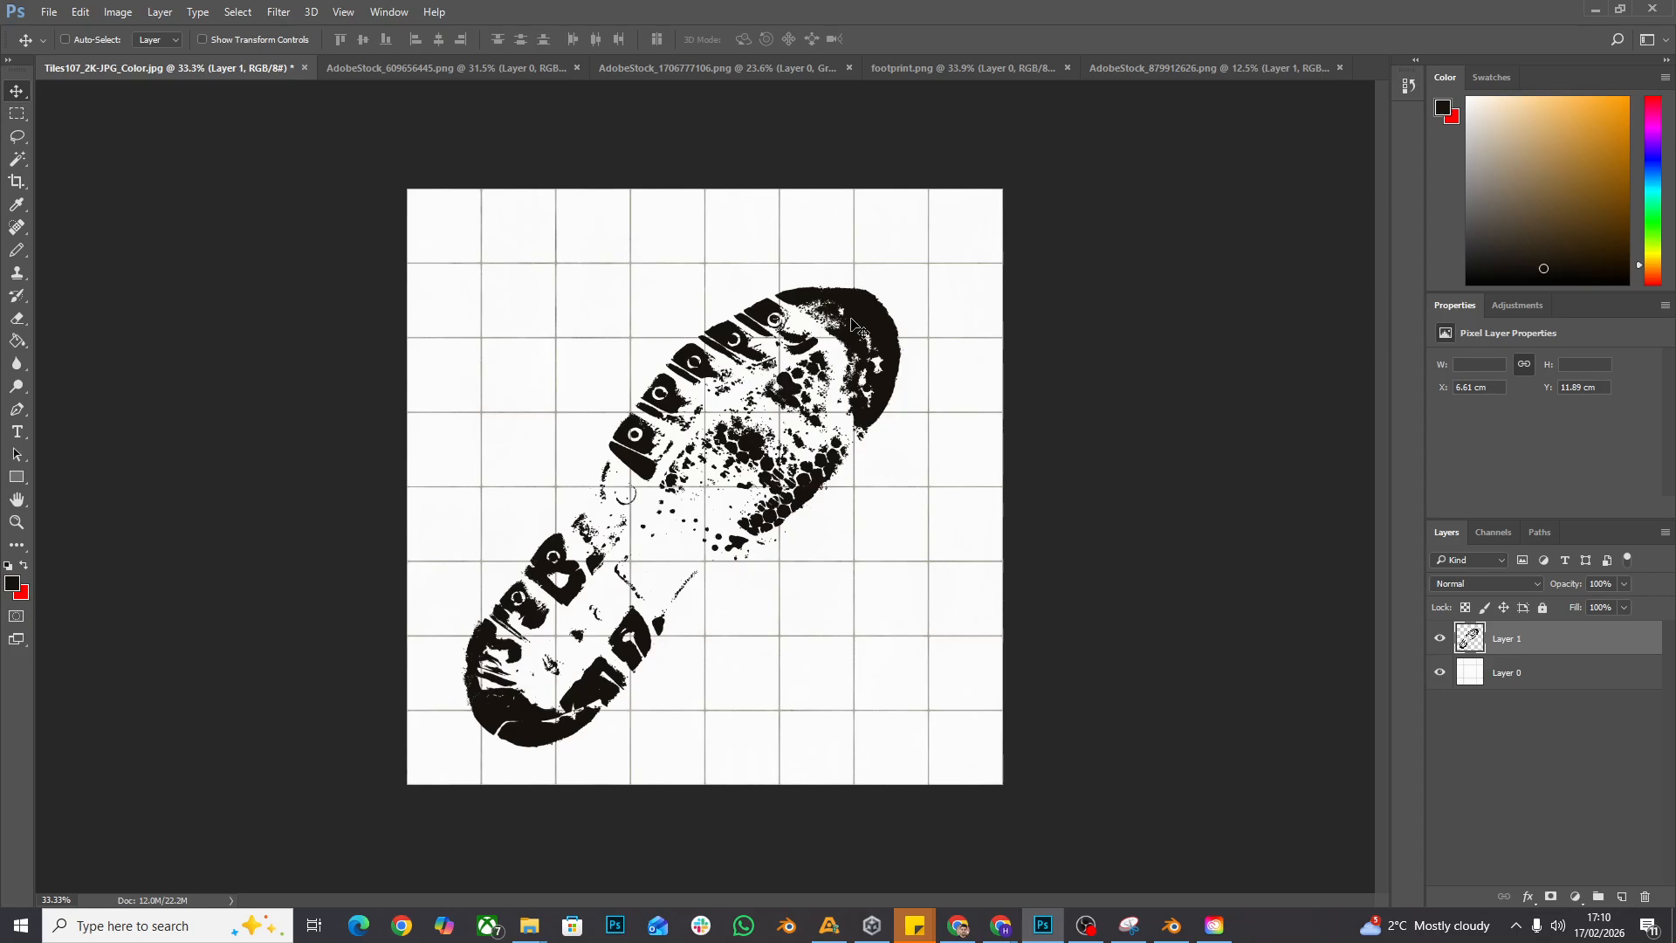
{"action": "mouse_move", "coordinate": [857, 330]}
{"action": "left_mouse_down"}
{"action": "mouse_move", "coordinate": [904, 318]}
{"action": "mouse_move", "coordinate": [878, 333]}
{"action": "left_mouse_up"}
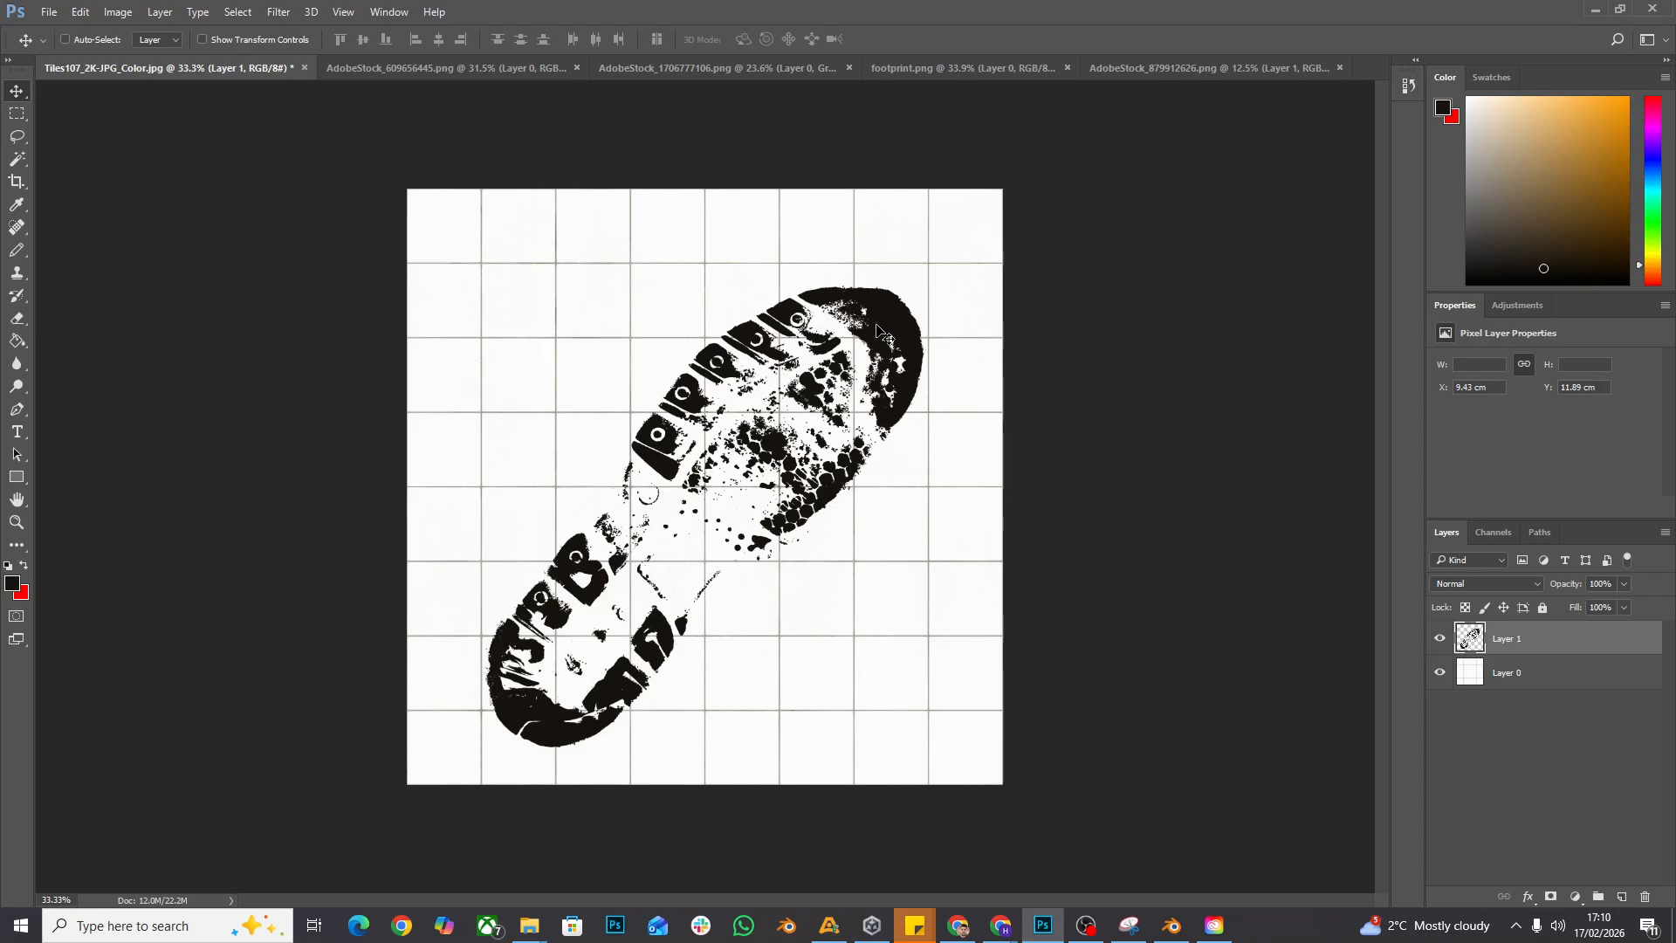
- Scale the footprint layer down to about 23% and place it over the tiles in the image's lower-left area
{"action": "key", "text": "ctrl"}
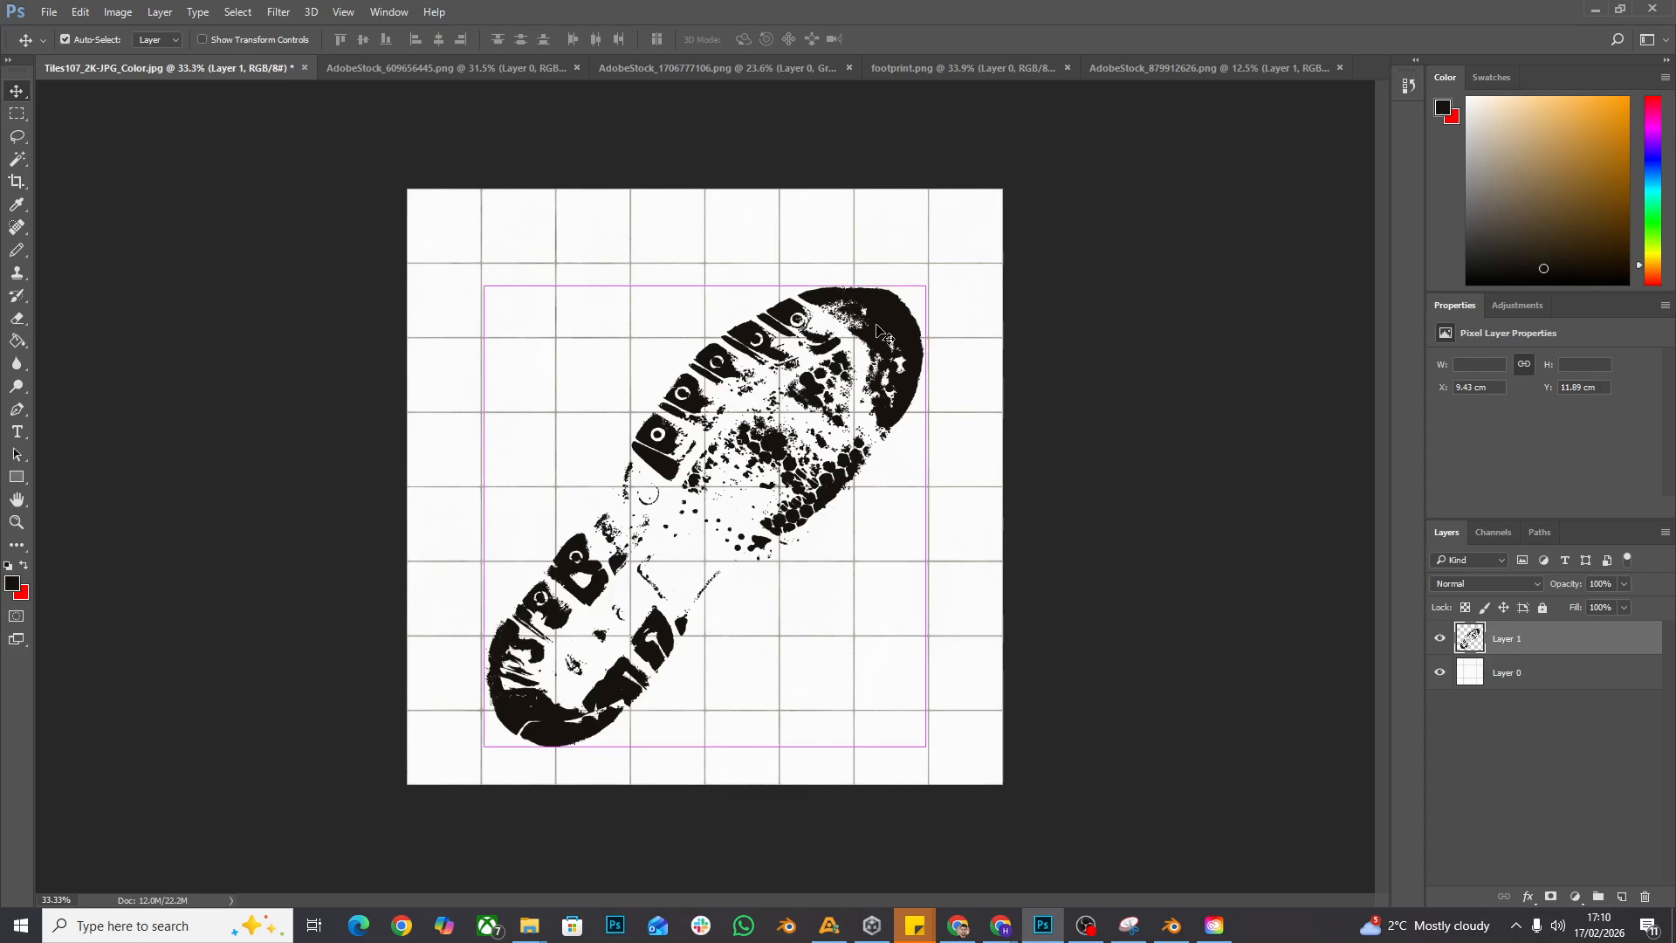
{"action": "key", "text": "ctrl+t"}
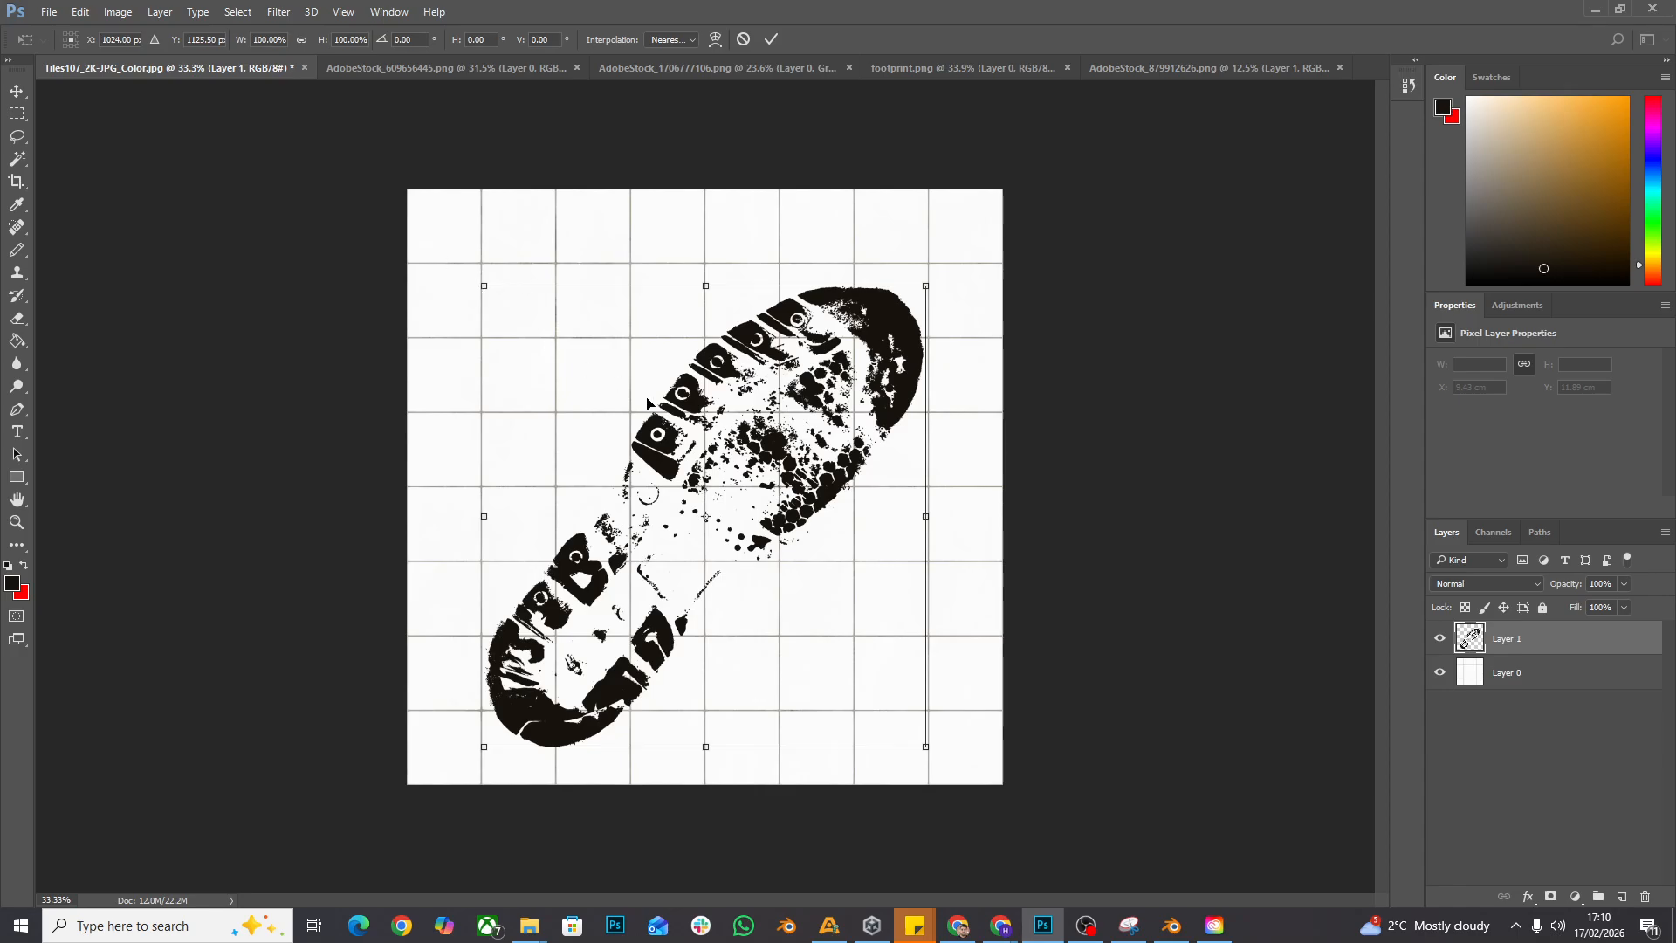
{"action": "left_click_drag", "start_coordinate": [929, 284], "coordinate": [616, 609]}
{"action": "left_click_drag", "start_coordinate": [609, 678], "coordinate": [950, 274]}
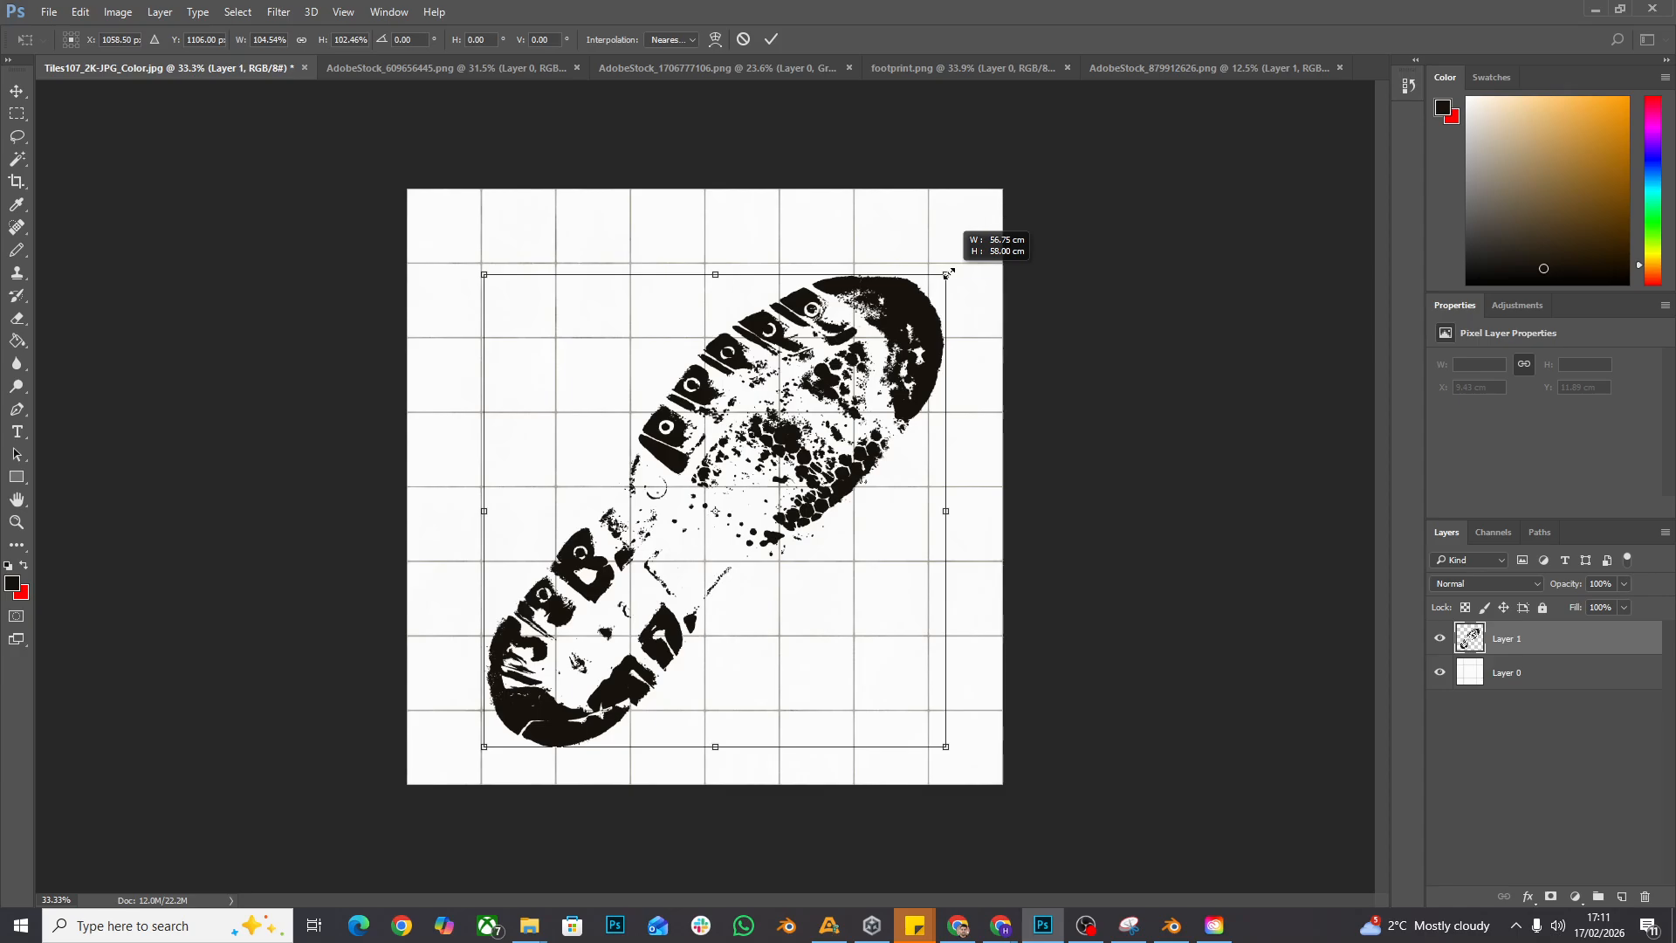
{"action": "left_click_drag", "start_coordinate": [949, 273], "coordinate": [568, 610]}
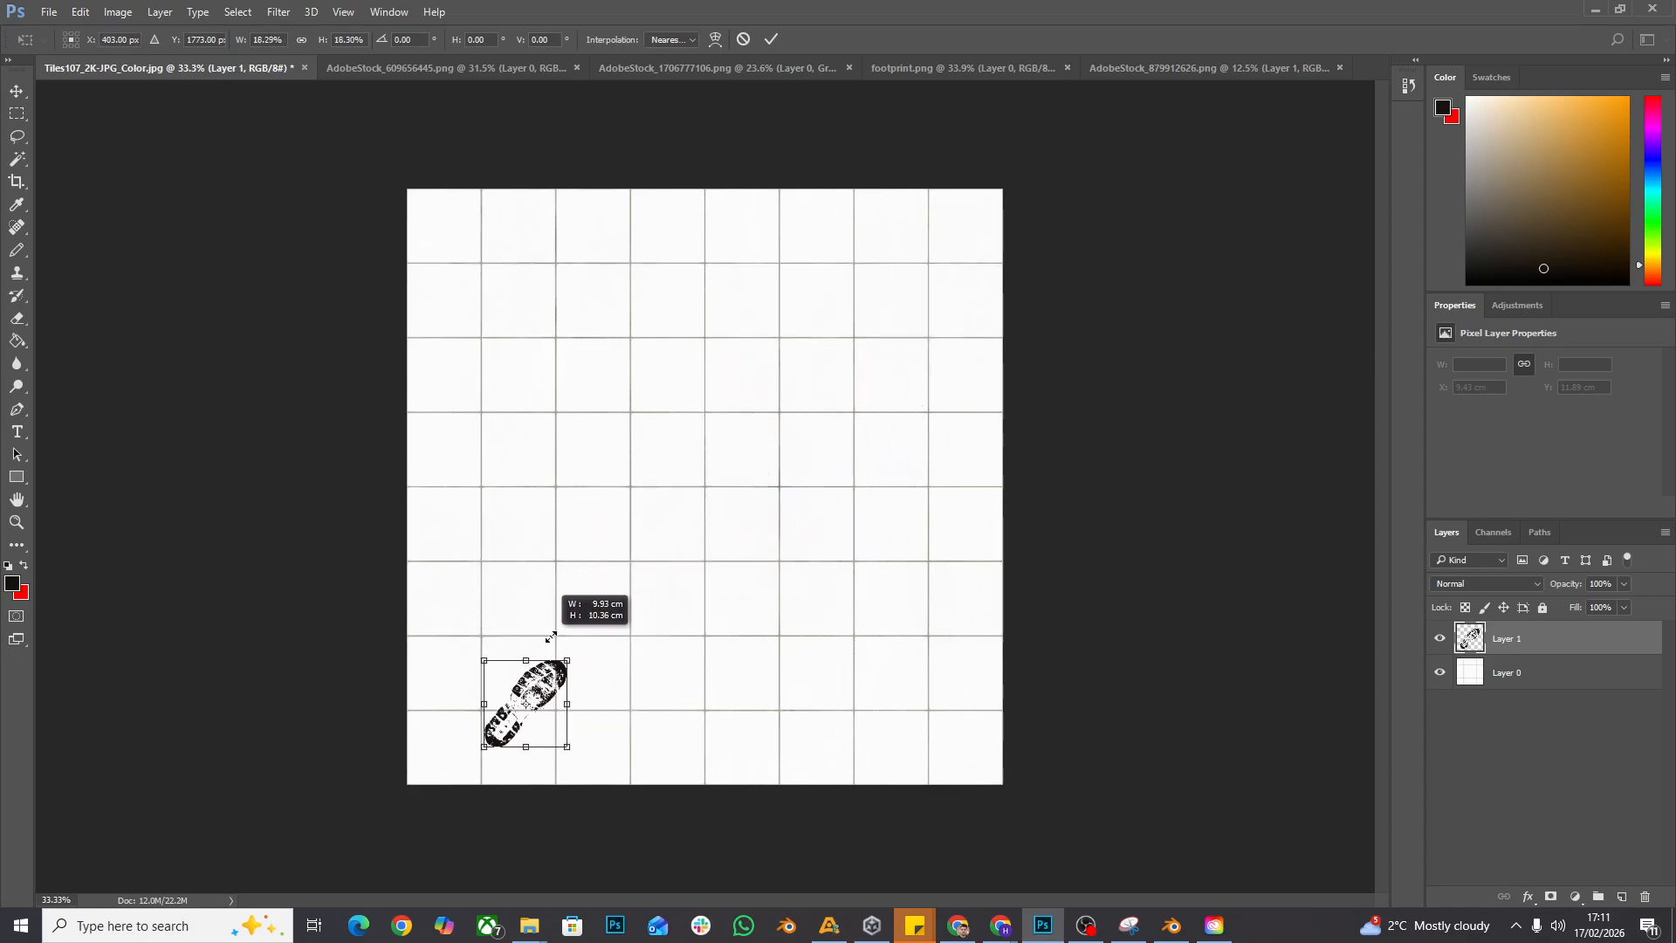
{"action": "left_click_drag", "start_coordinate": [565, 629], "coordinate": [572, 625]}
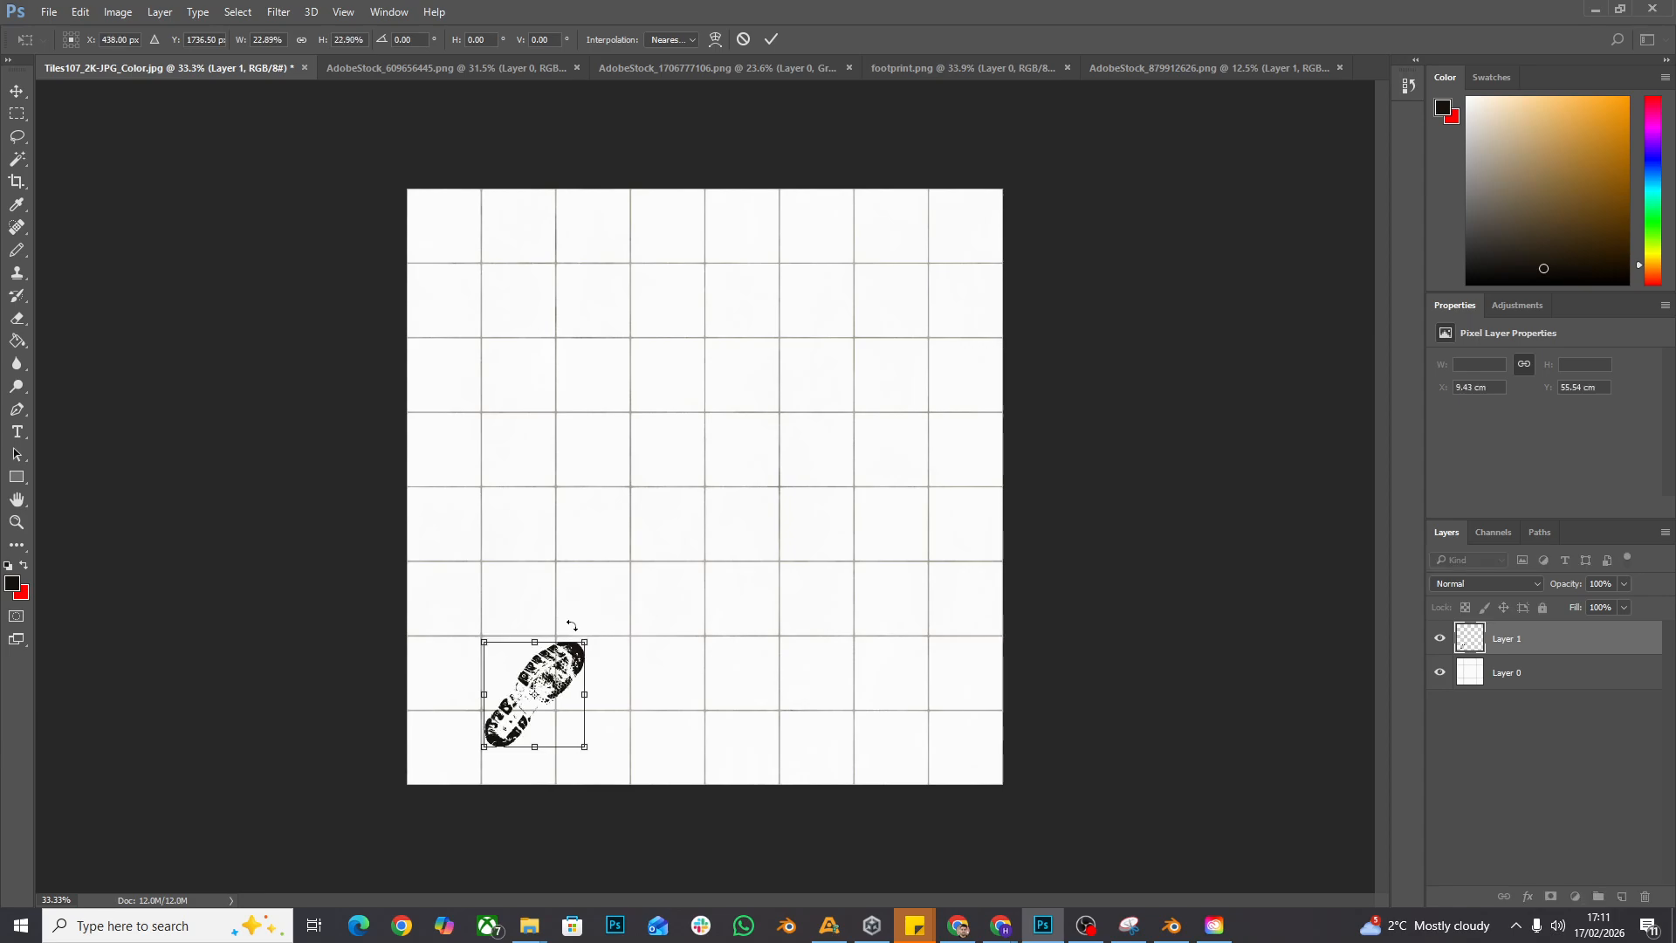
{"action": "key", "text": "Return"}
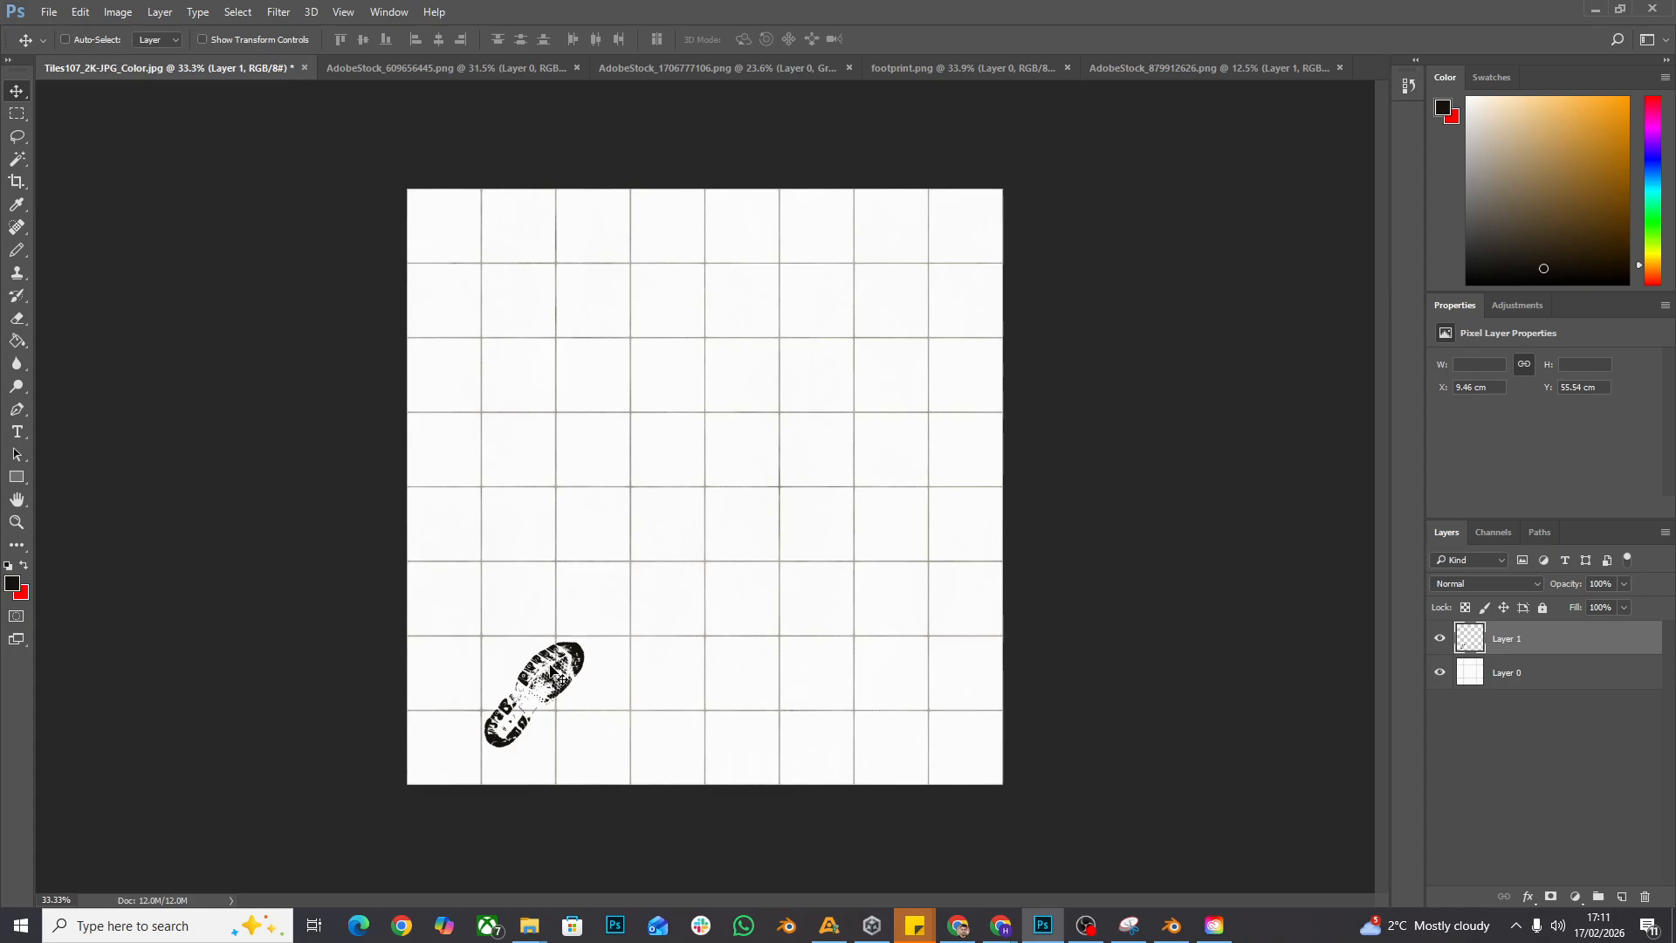
{"action": "left_click_drag", "start_coordinate": [551, 672], "coordinate": [562, 618]}
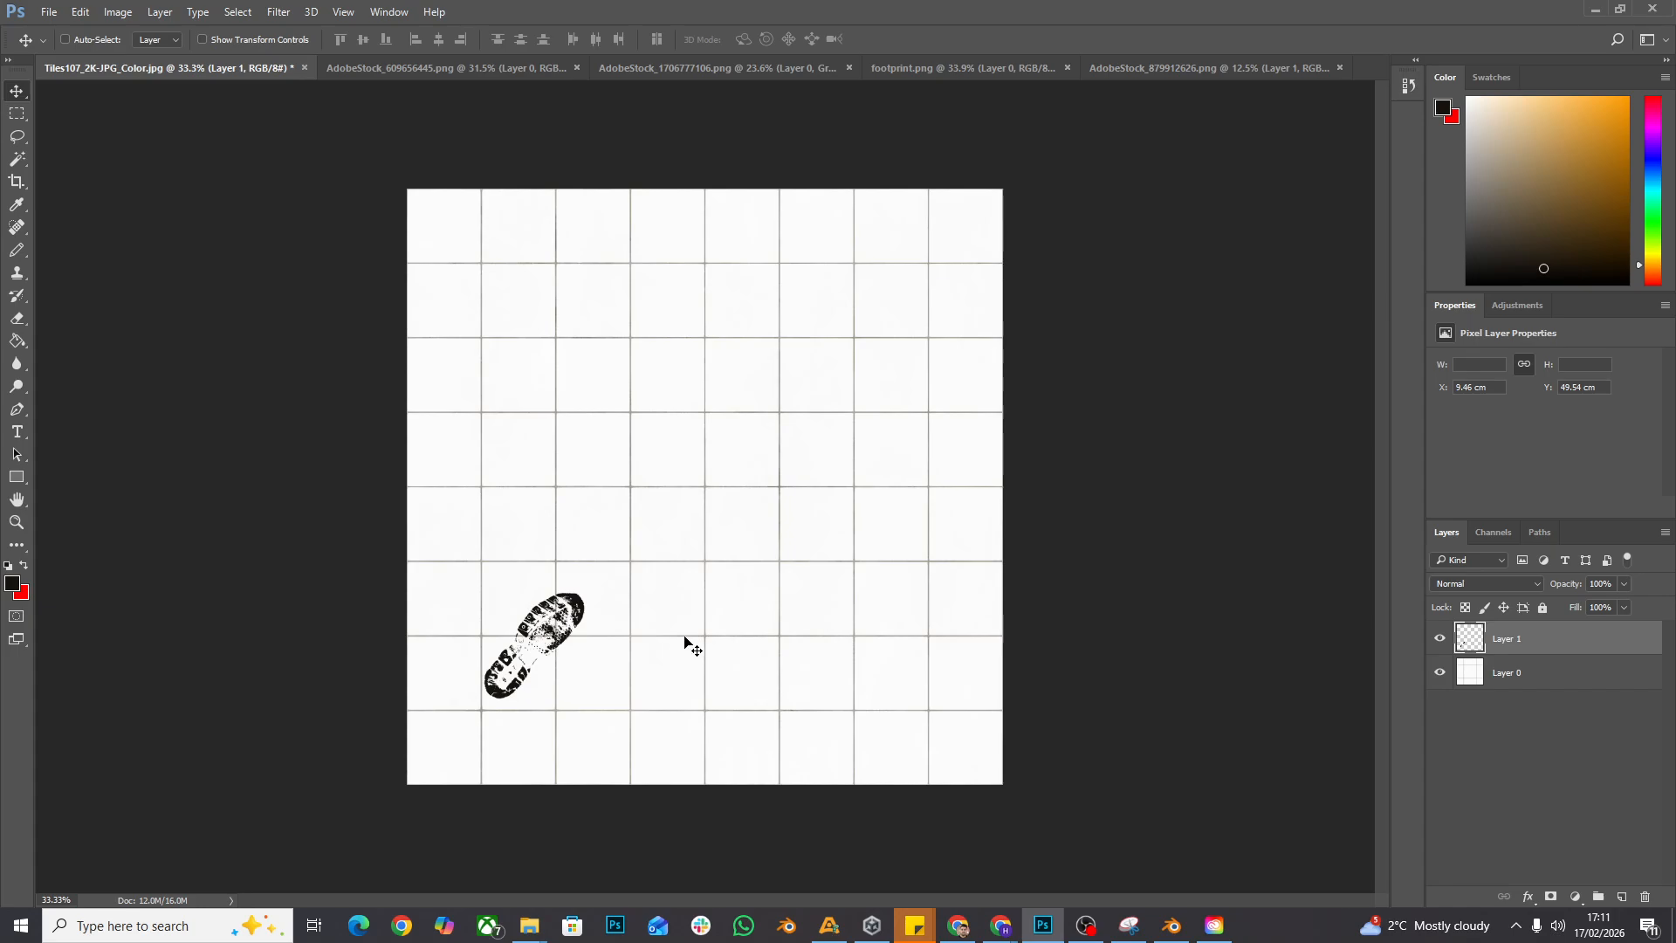
- Duplicate the footprint layer and place the copy beside the original, slightly higher on its right side
{"action": "right_click", "coordinate": [1554, 644]}
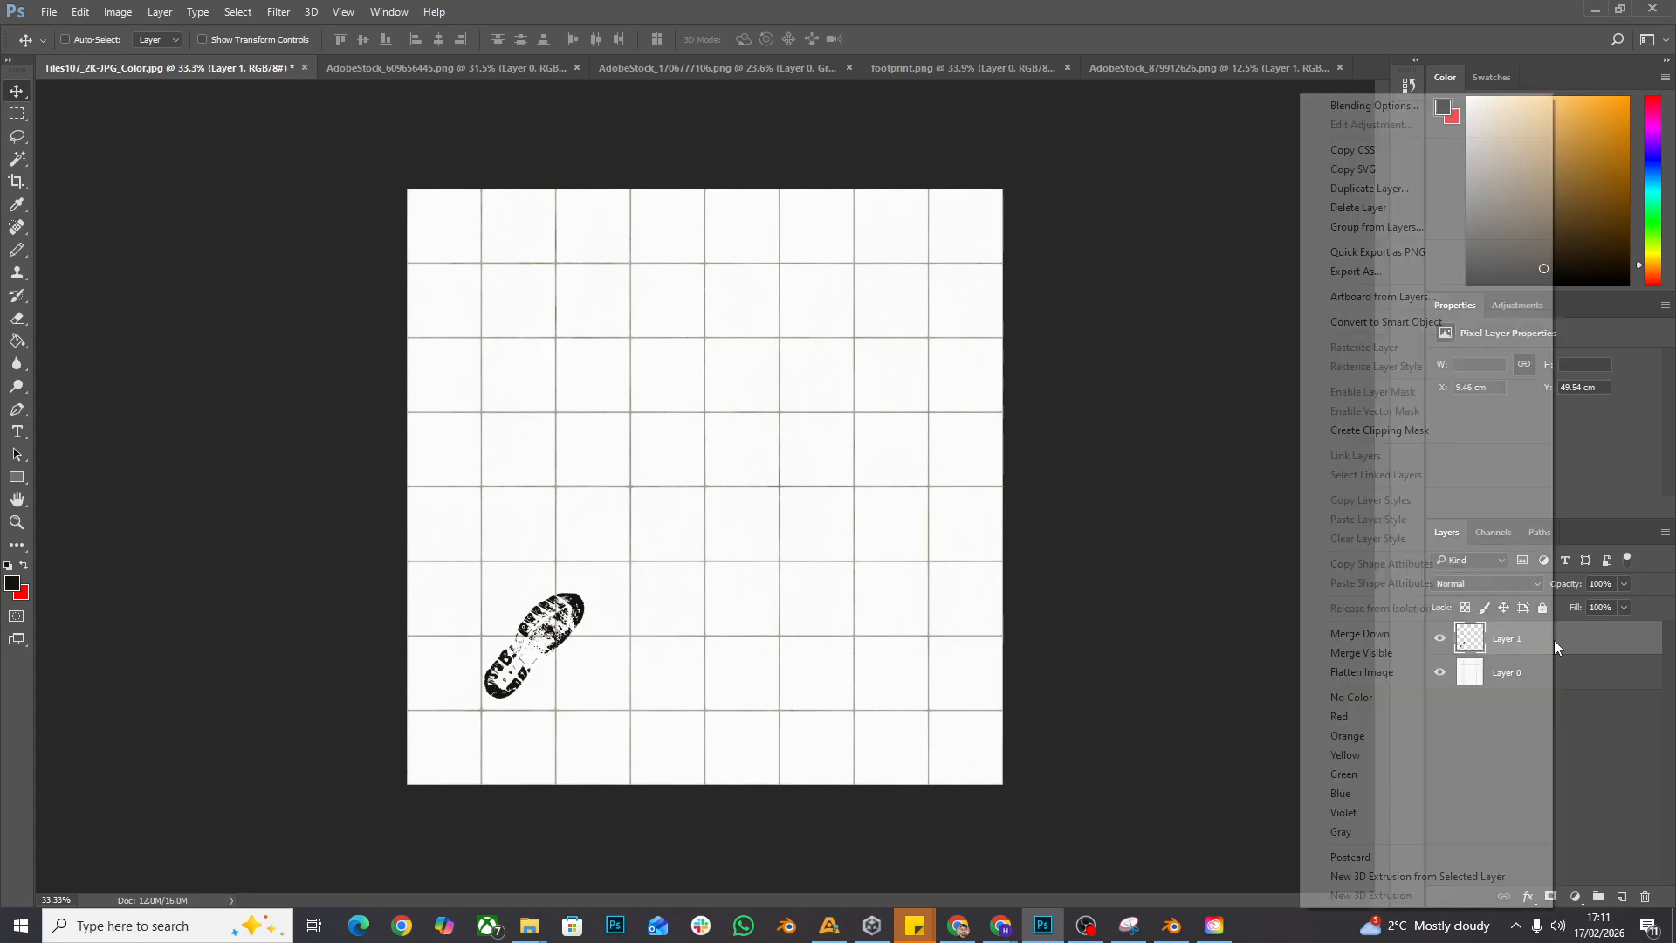
{"action": "left_click", "coordinate": [1407, 190]}
{"action": "left_click", "coordinate": [990, 282]}
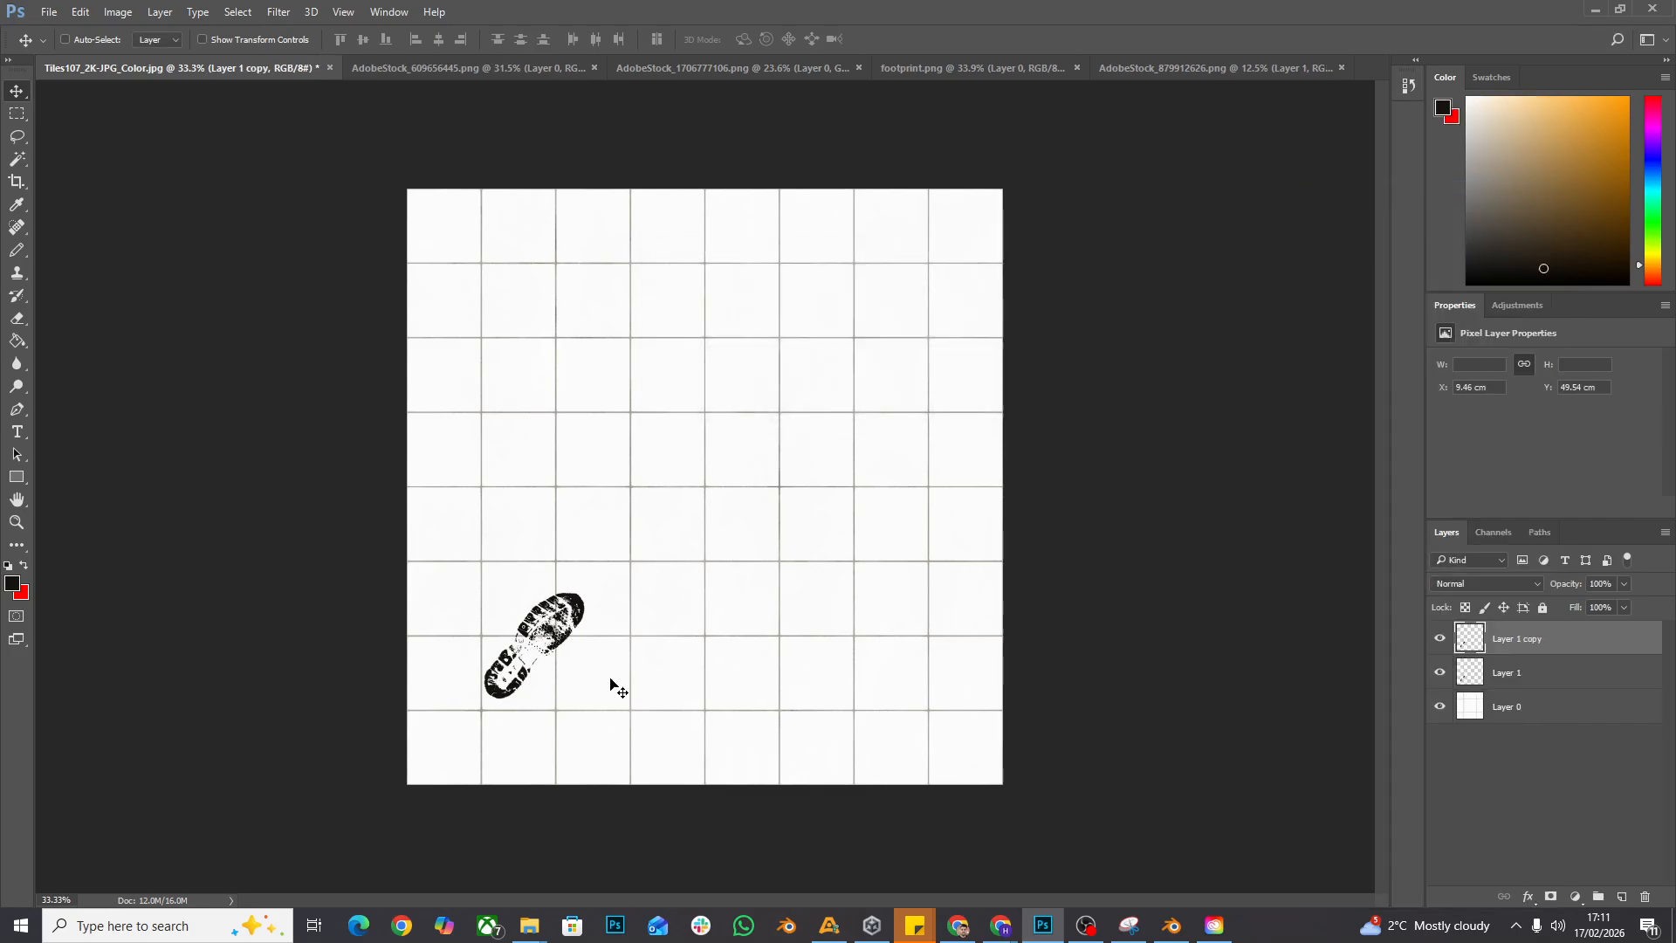
{"action": "left_click_drag", "start_coordinate": [579, 638], "coordinate": [682, 611]}
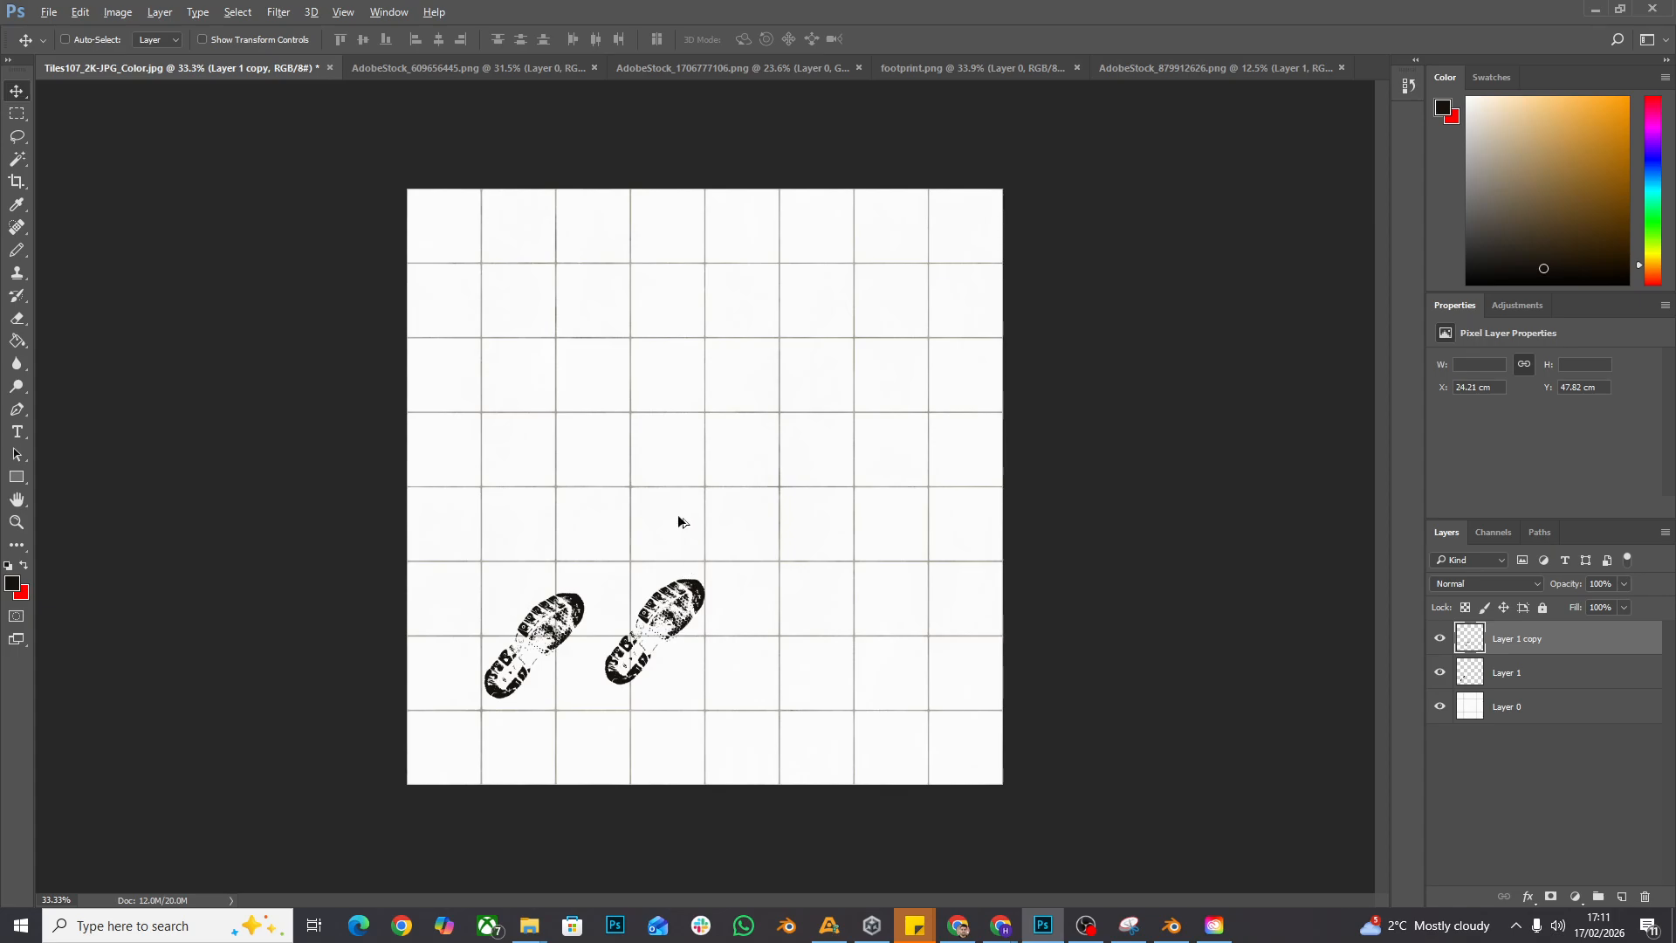
- Make two more footprint copies as a second pair ahead of the first, and nudge that pair slightly up and right
{"action": "left_click_drag", "start_coordinate": [669, 629], "coordinate": [648, 516]}
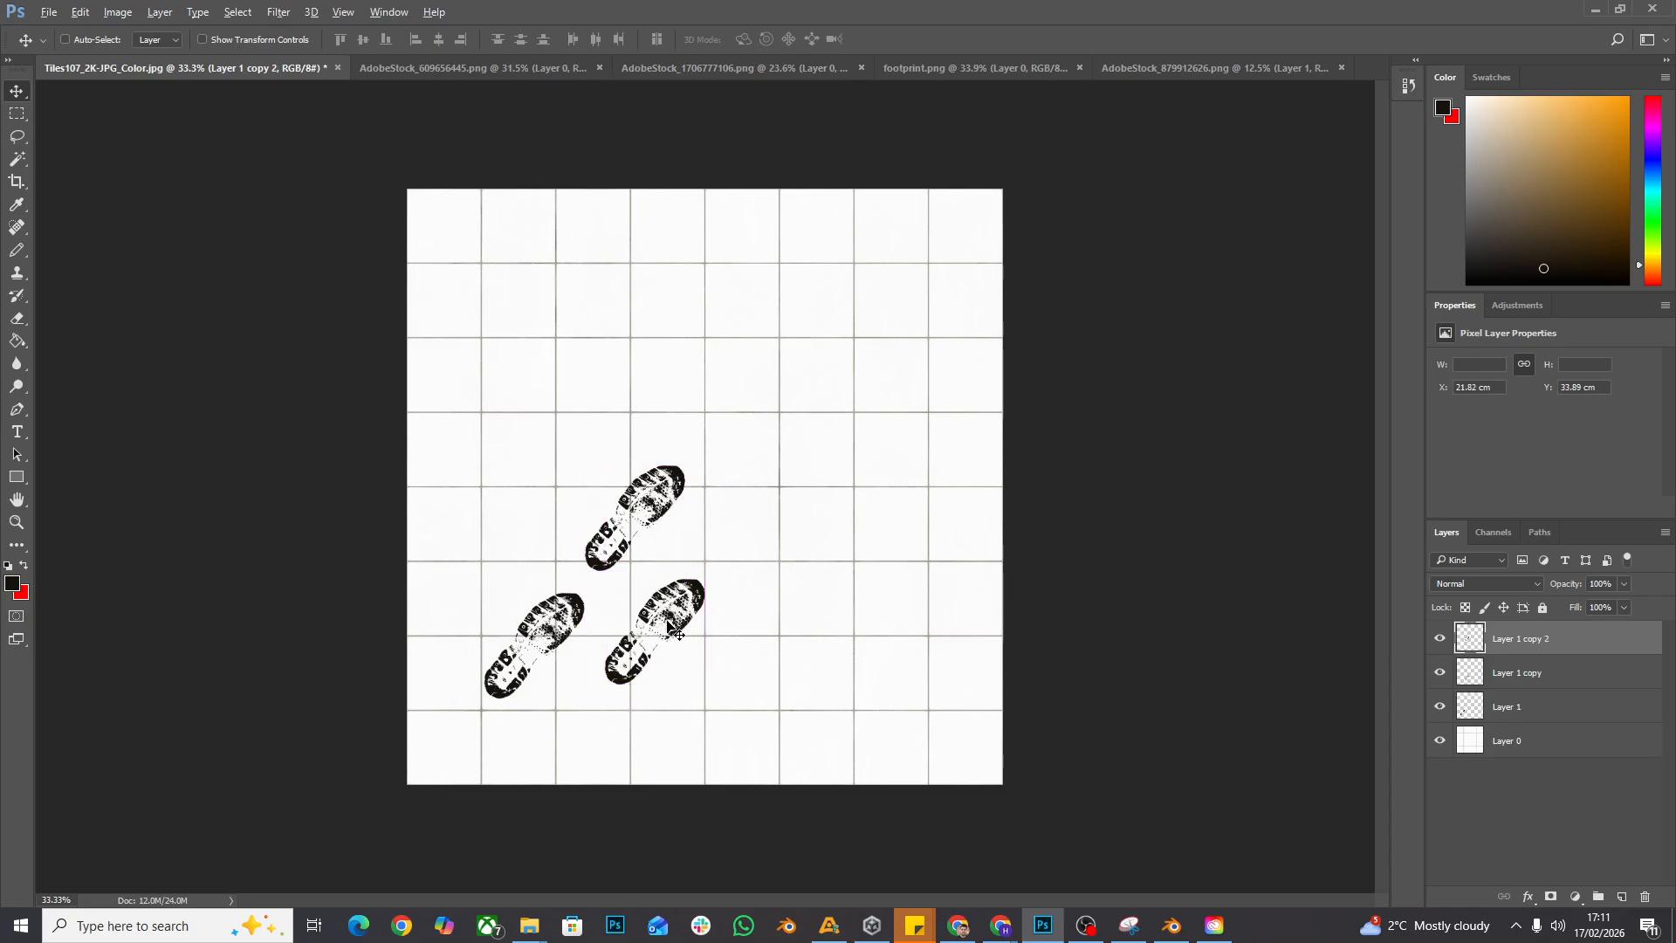
{"action": "left_click_drag", "start_coordinate": [675, 629], "coordinate": [796, 611]}
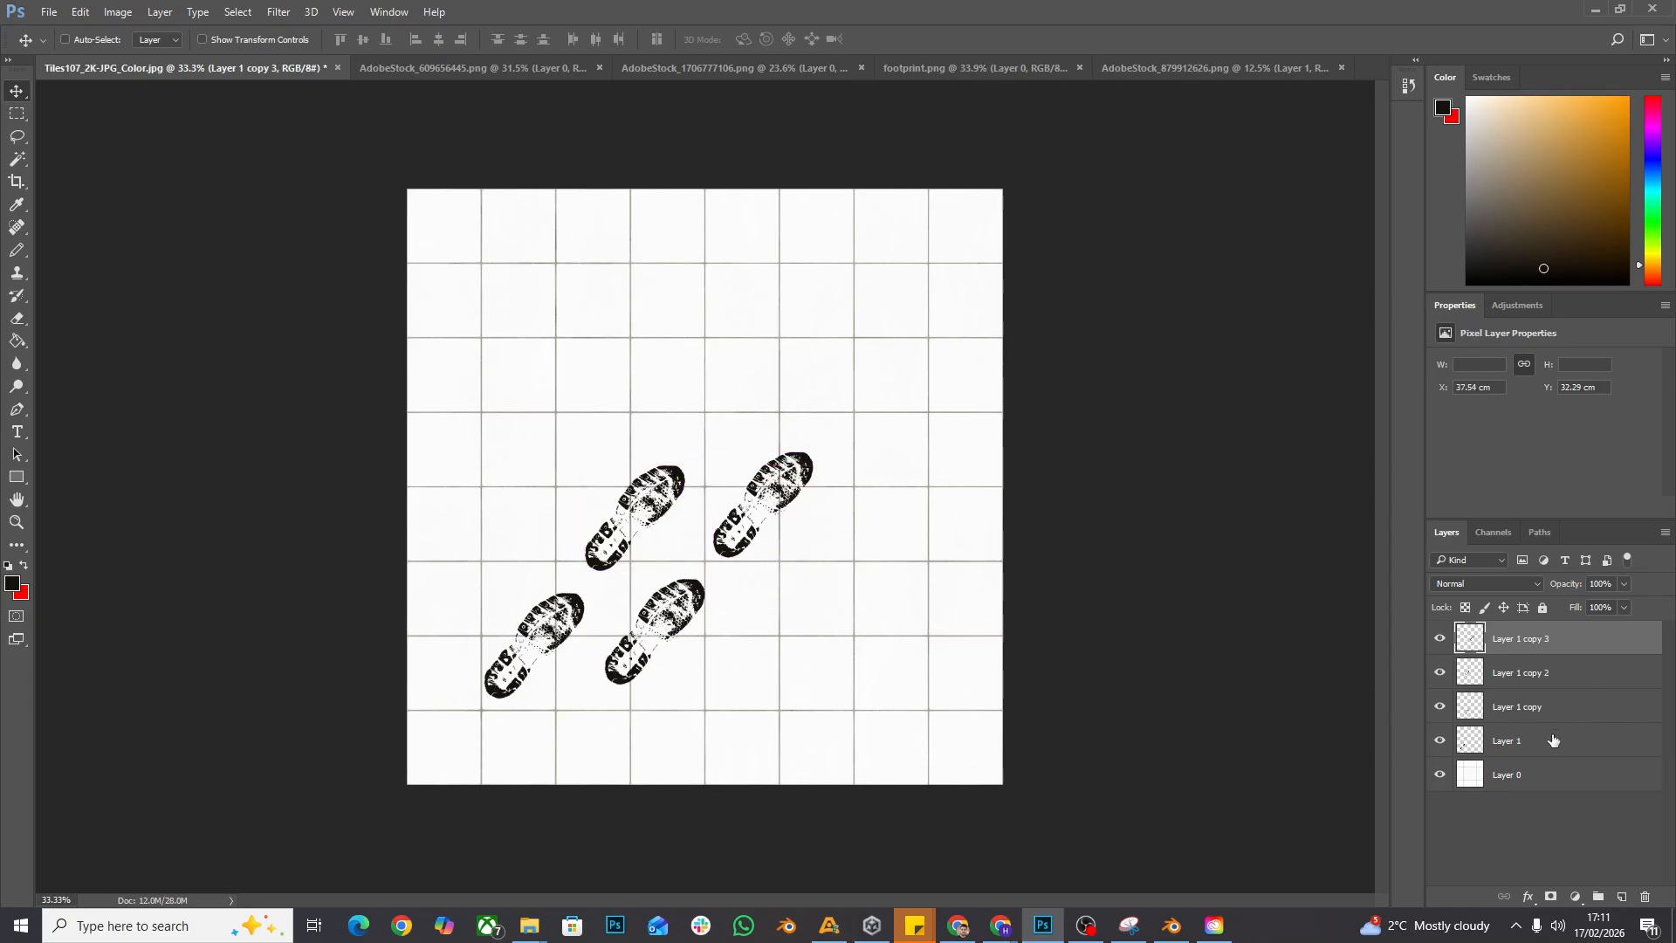
{"action": "left_click", "coordinate": [1593, 680], "text": "shift"}
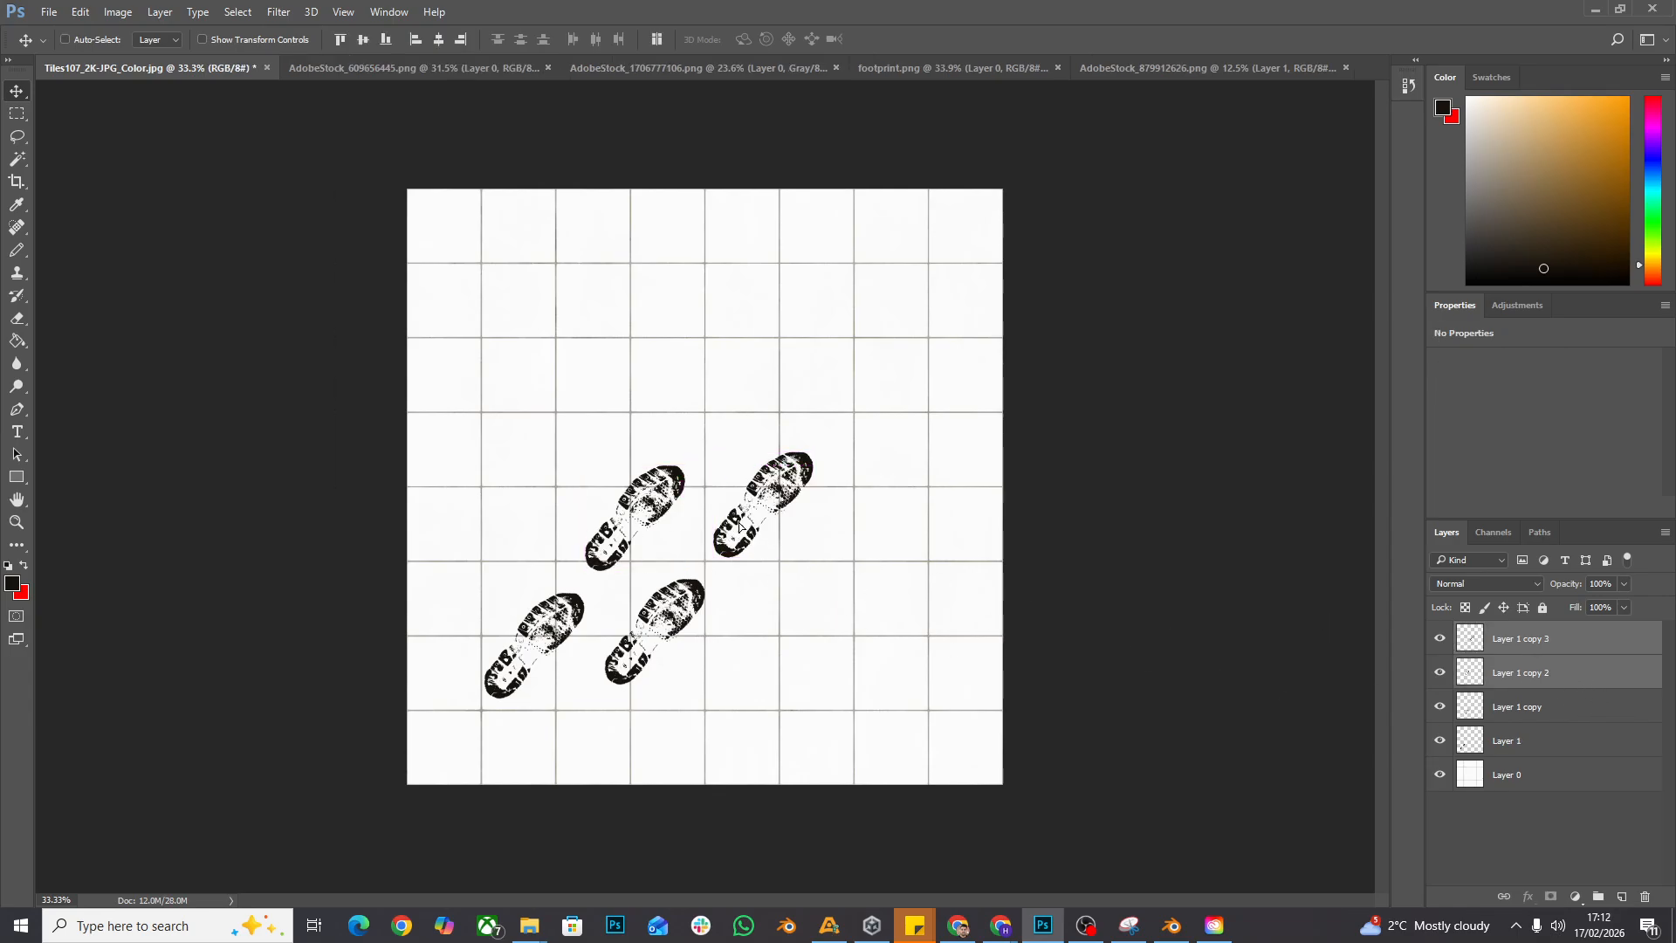
{"action": "left_click_drag", "start_coordinate": [739, 527], "coordinate": [753, 512]}
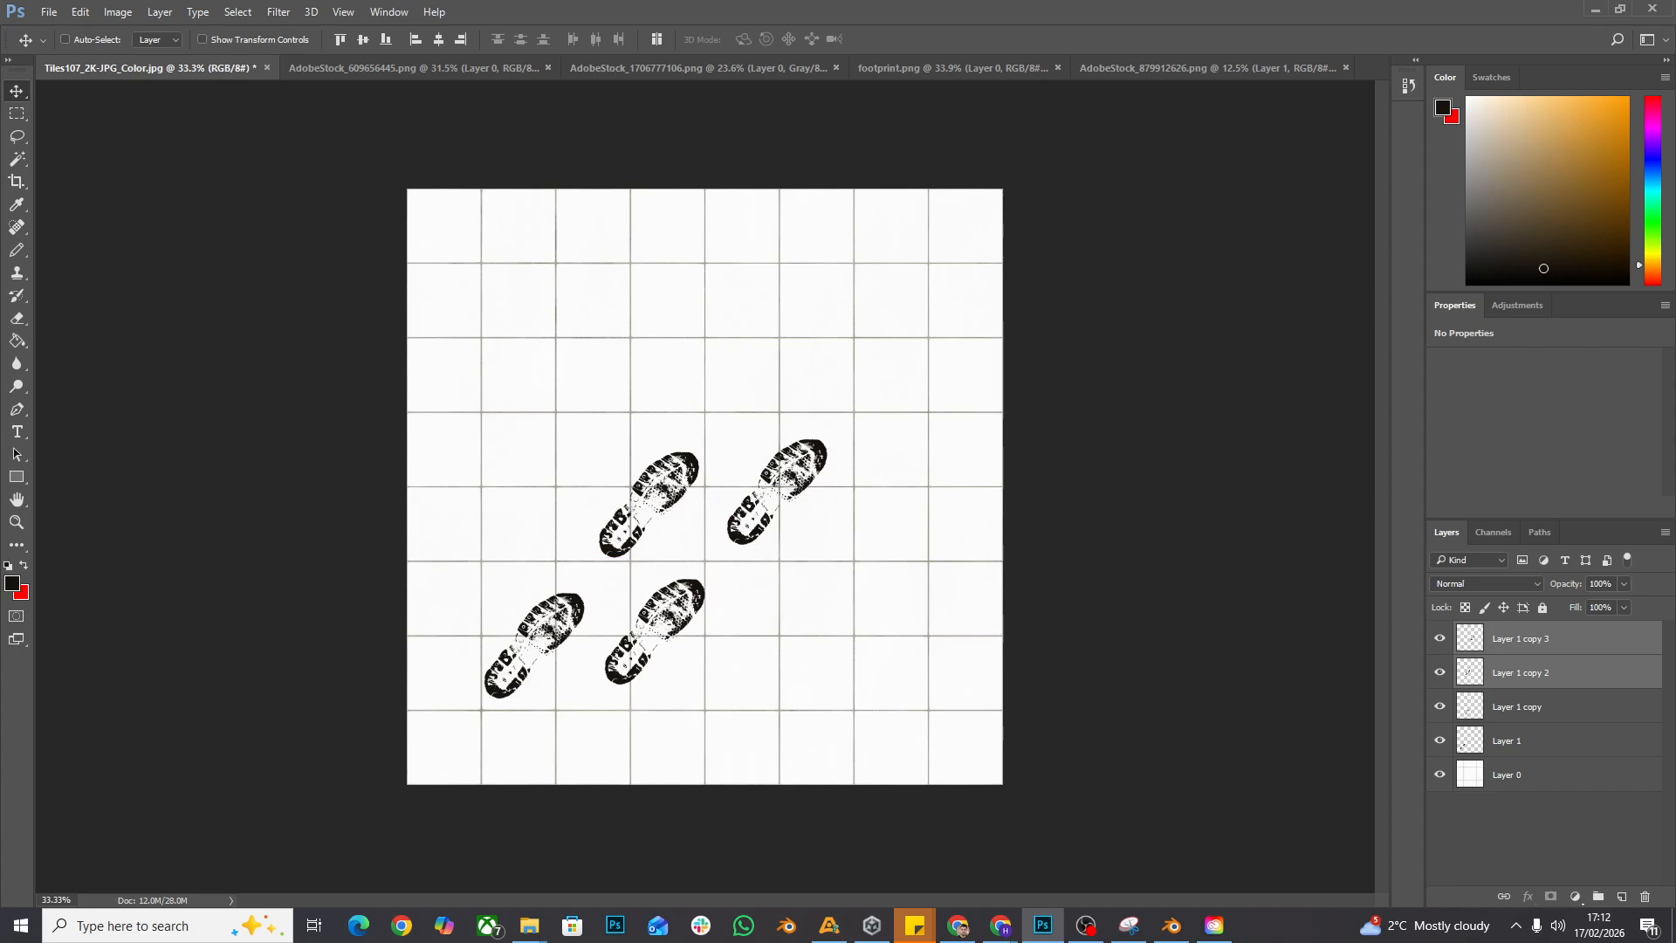
{"action": "left_click", "coordinate": [1562, 664], "text": "ctrl"}
{"action": "left_click", "coordinate": [1558, 707], "text": "ctrl"}
{"action": "left_click", "coordinate": [1572, 742], "text": "ctrl"}
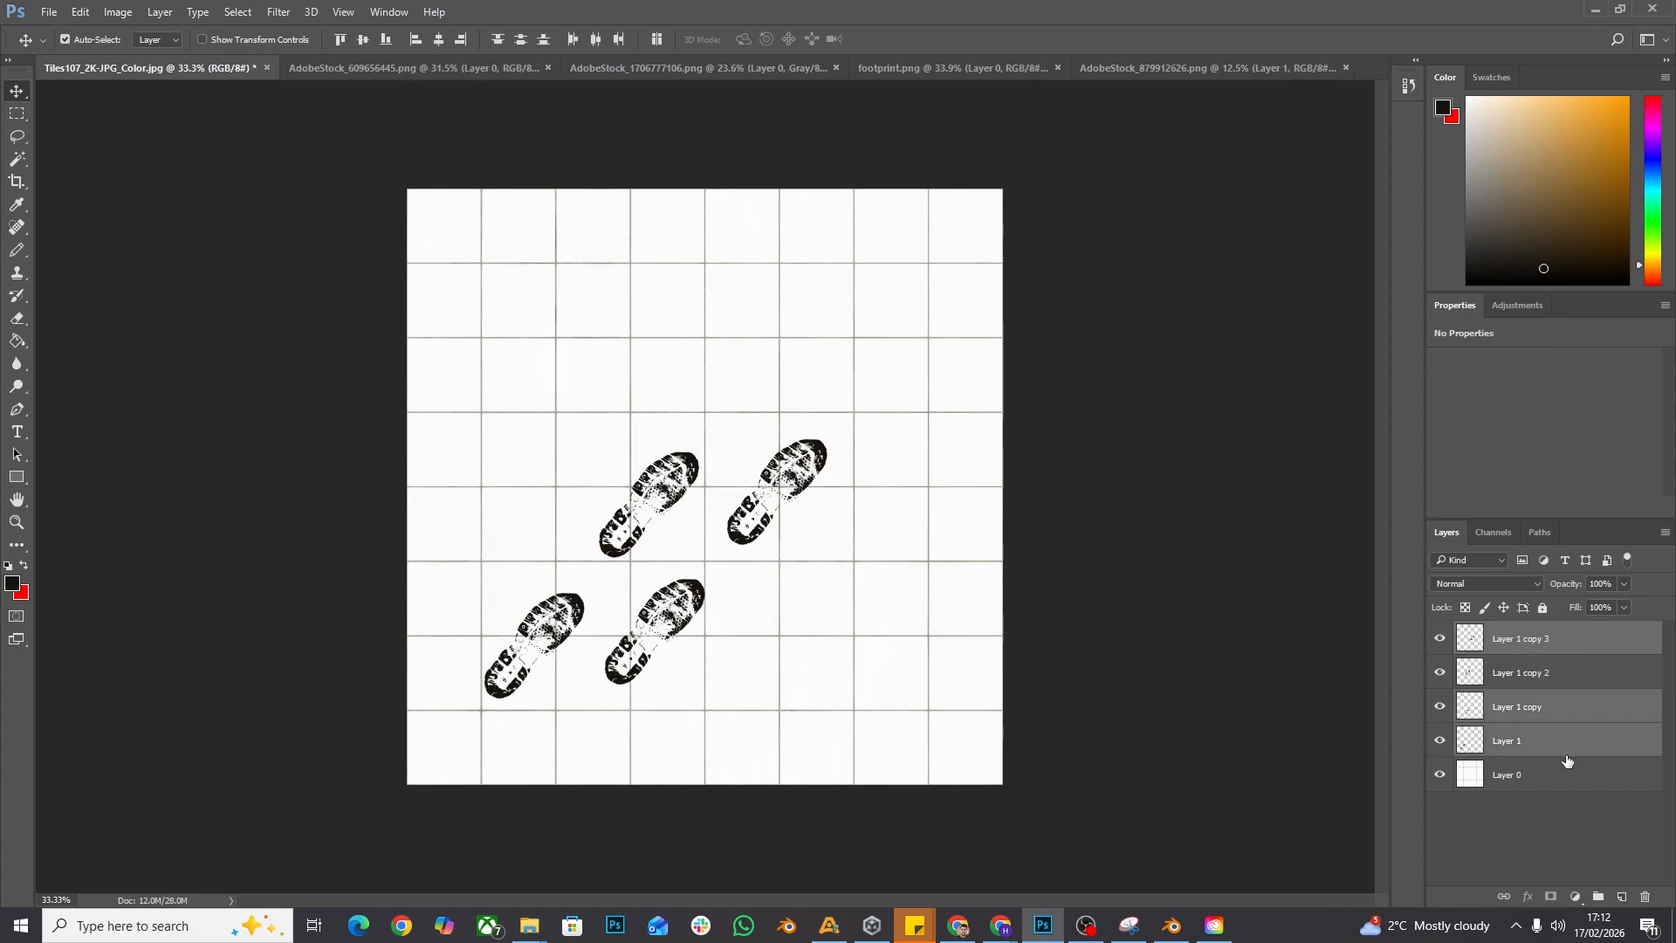
{"action": "left_click", "coordinate": [1576, 644]}
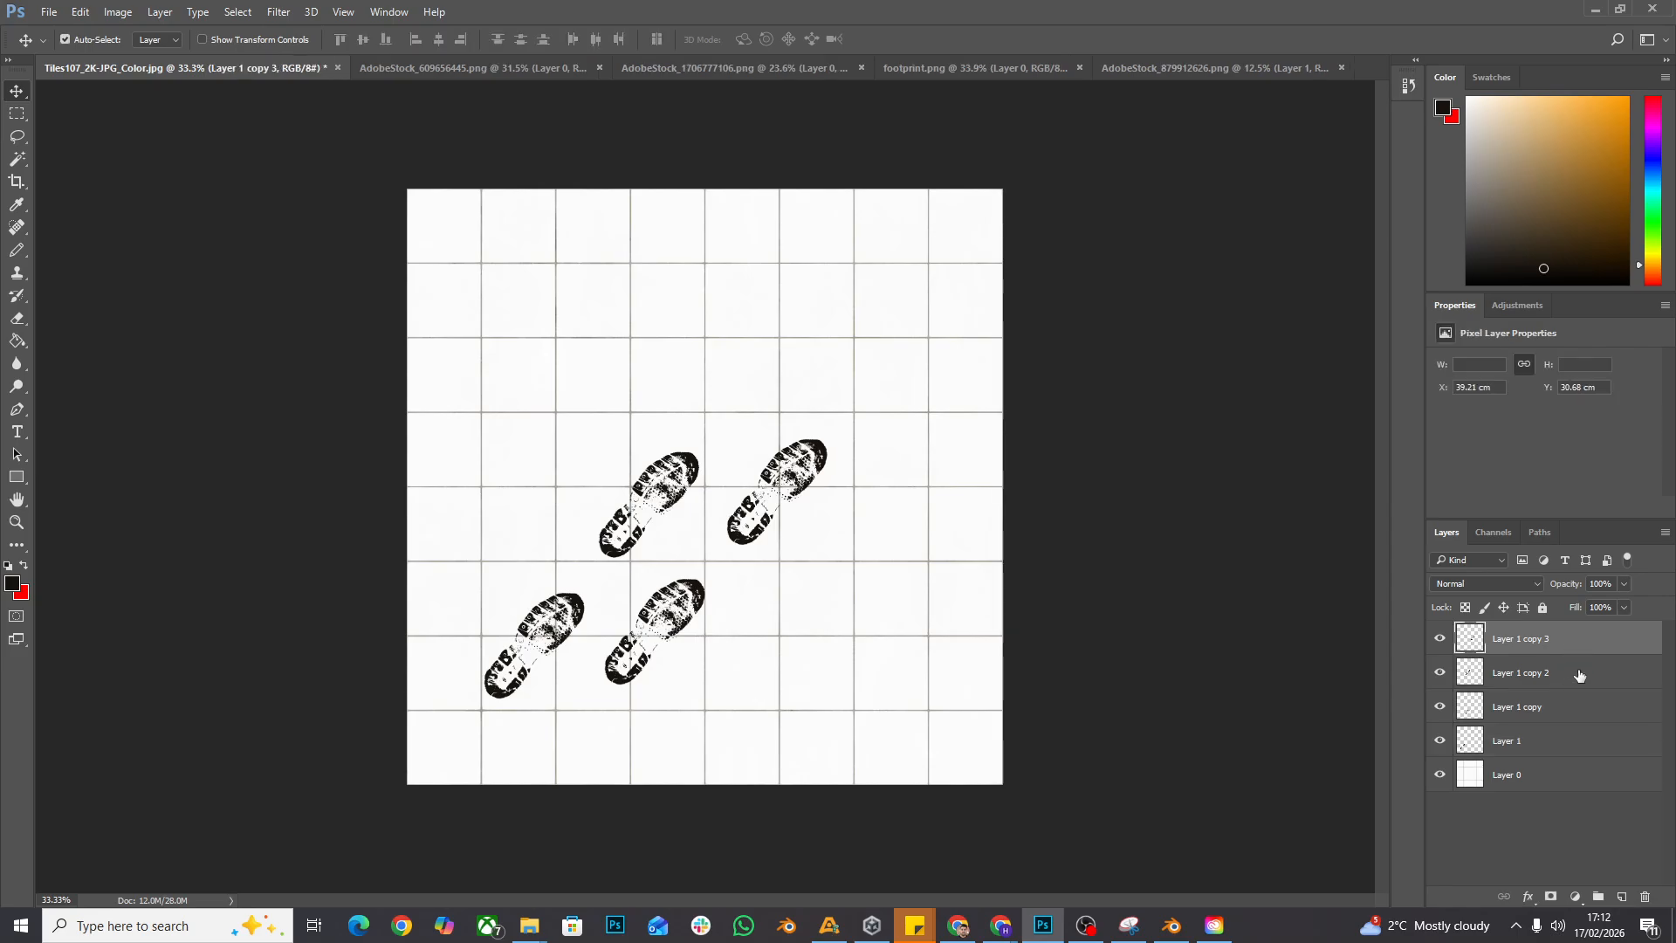
{"action": "left_click", "coordinate": [1579, 676], "text": "ctrl"}
{"action": "left_click", "coordinate": [1574, 711], "text": "ctrl"}
{"action": "left_click", "coordinate": [1565, 751], "text": "ctrl"}
{"action": "left_click", "coordinate": [1585, 676]}
{"action": "left_click", "coordinate": [1585, 650]}
{"action": "left_click", "coordinate": [1578, 742], "text": "ctrl"}
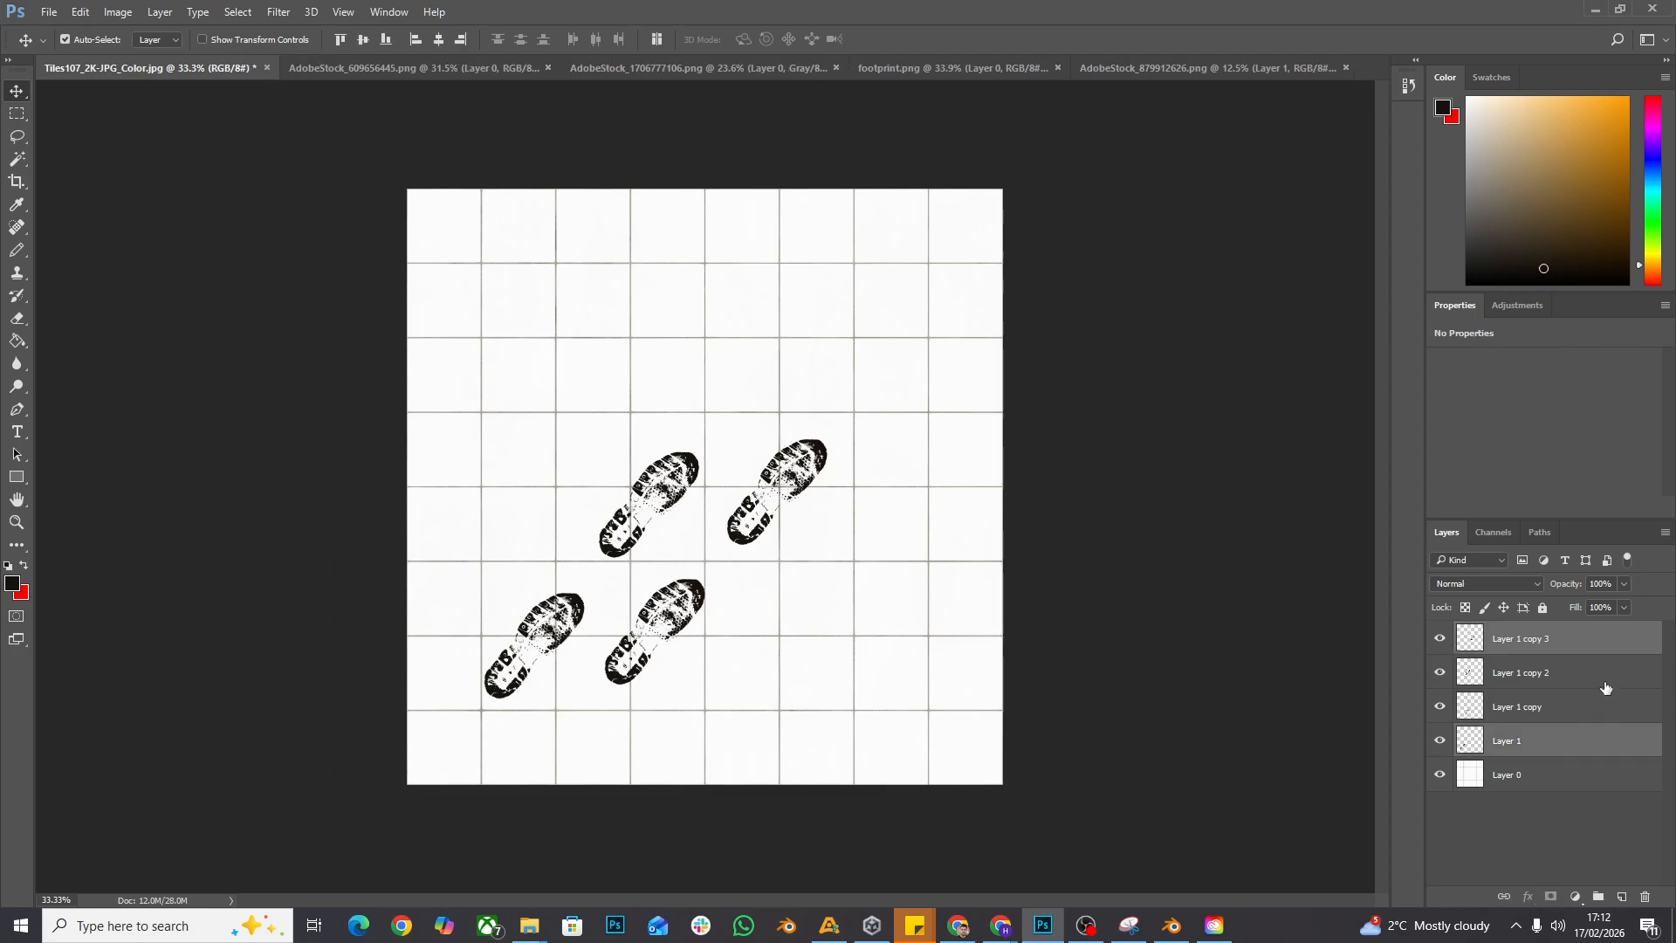
{"action": "left_click", "coordinate": [1606, 679], "text": "ctrl"}
{"action": "left_click", "coordinate": [1607, 679], "text": "ctrl"}
{"action": "left_click", "coordinate": [1584, 709], "text": "ctrl"}
{"action": "mouse_move", "coordinate": [780, 486]}
{"action": "left_mouse_down"}
{"action": "mouse_move", "coordinate": [780, 404]}
{"action": "mouse_move", "coordinate": [780, 486]}
{"action": "left_mouse_up"}
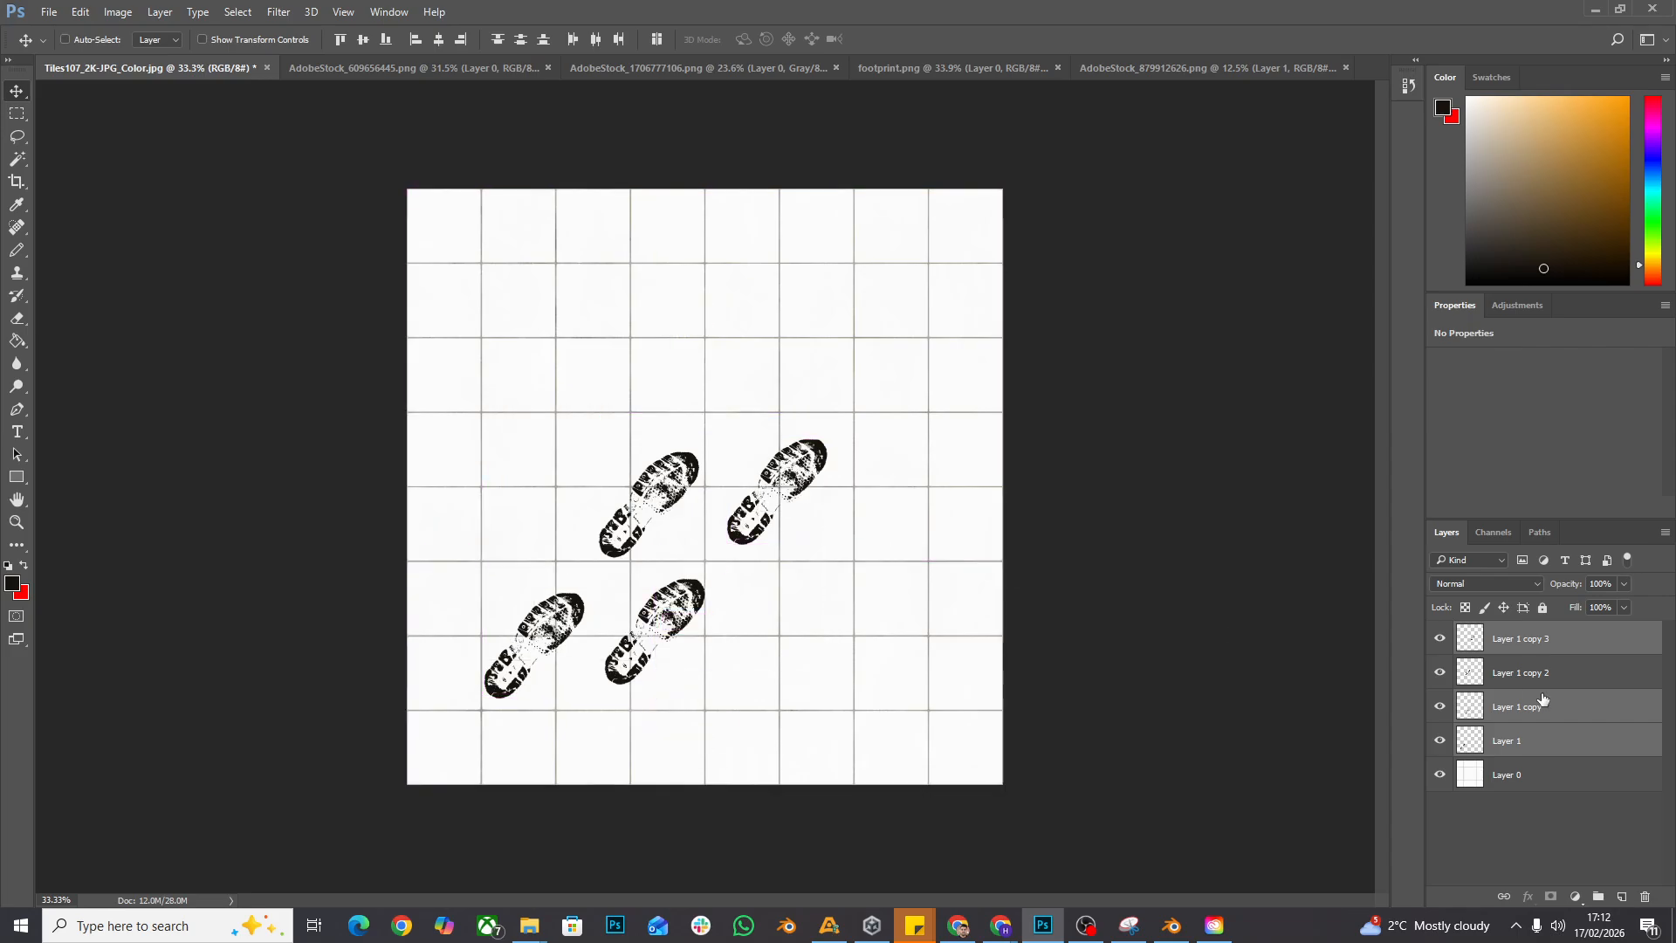
- Select all four footprint layers from Layer 1 copy 3 down to Layer 1 and merge them into one layer
{"action": "left_click", "coordinate": [1564, 644]}
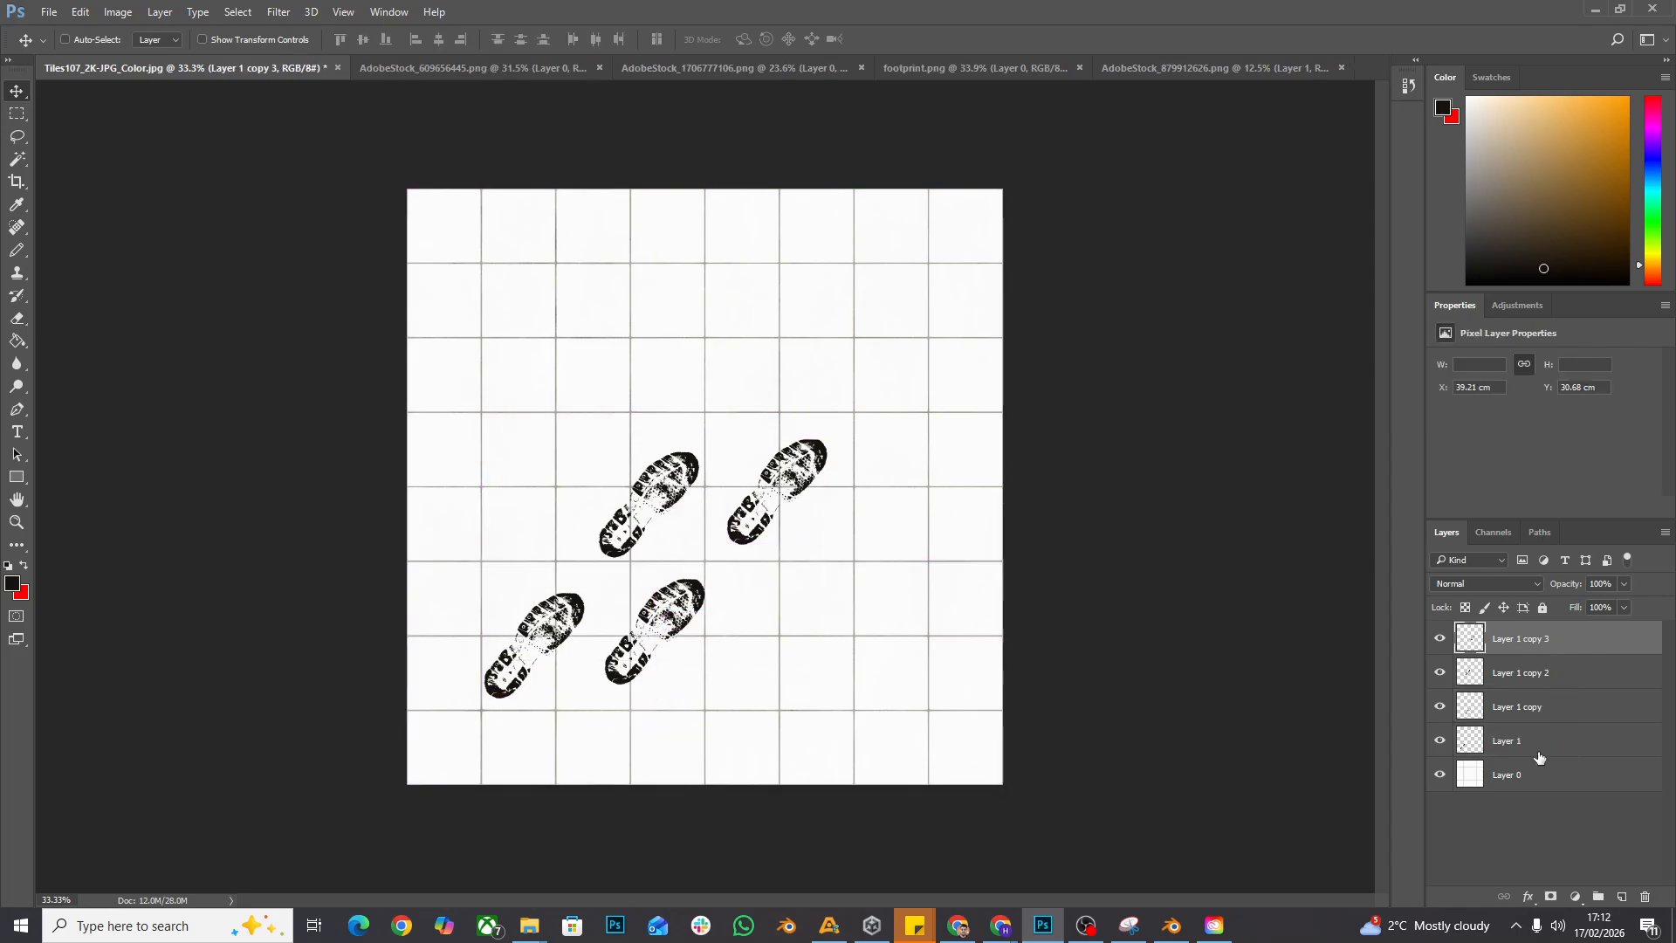
{"action": "left_click", "coordinate": [1539, 754], "text": "shift"}
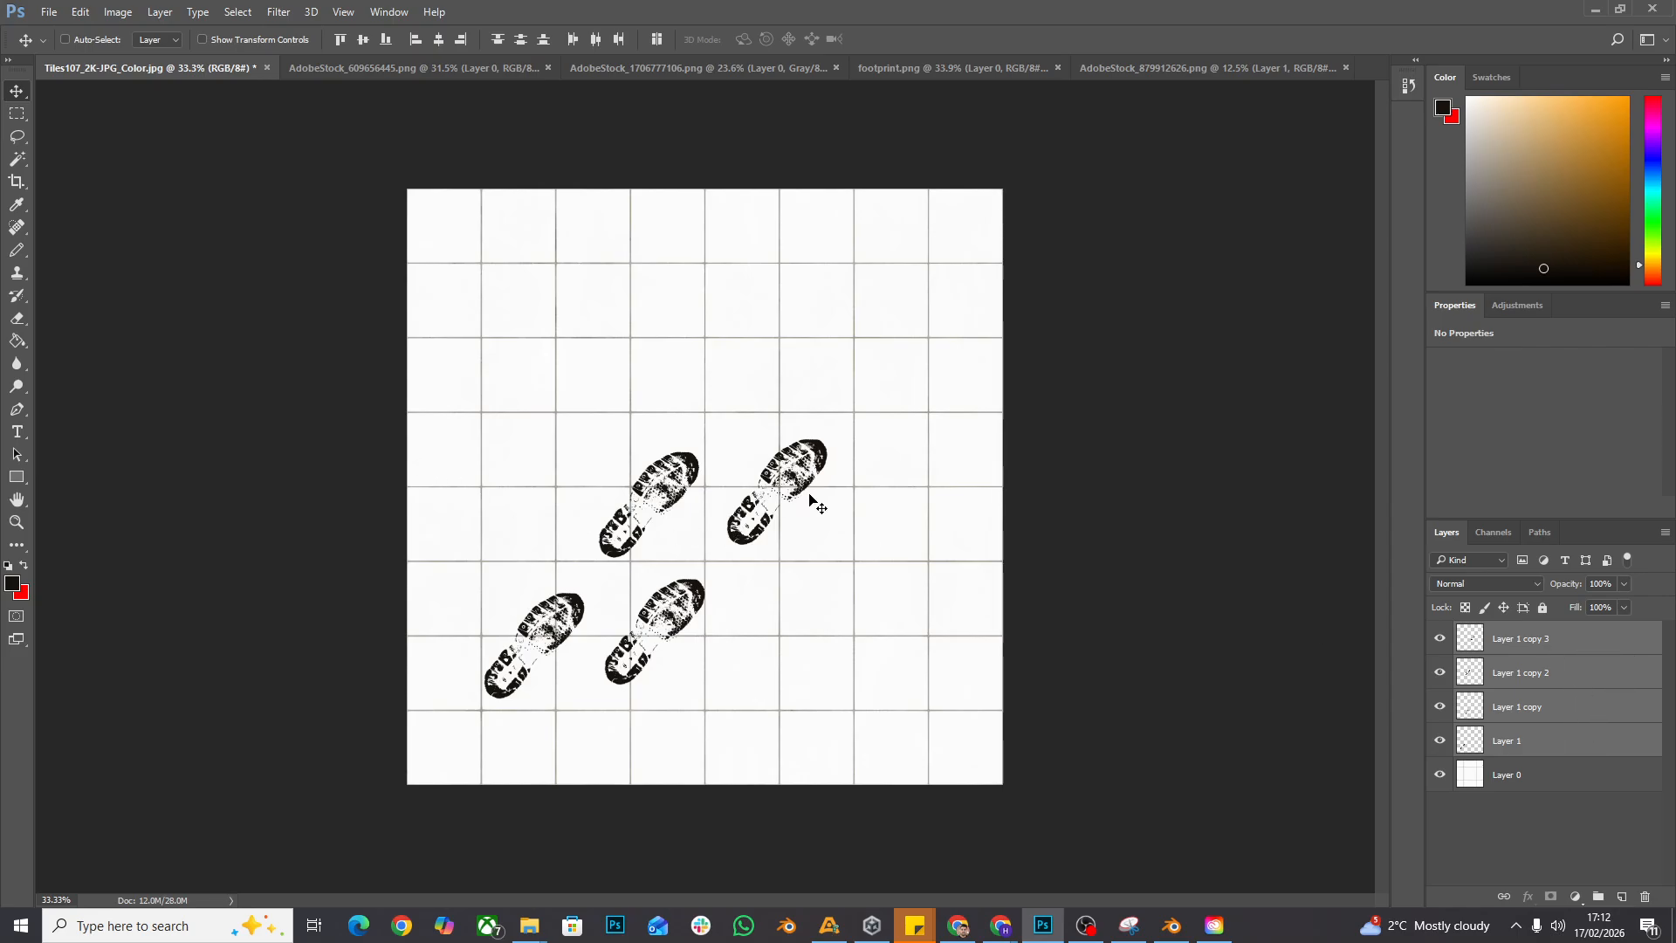
{"action": "right_click", "coordinate": [1540, 740]}
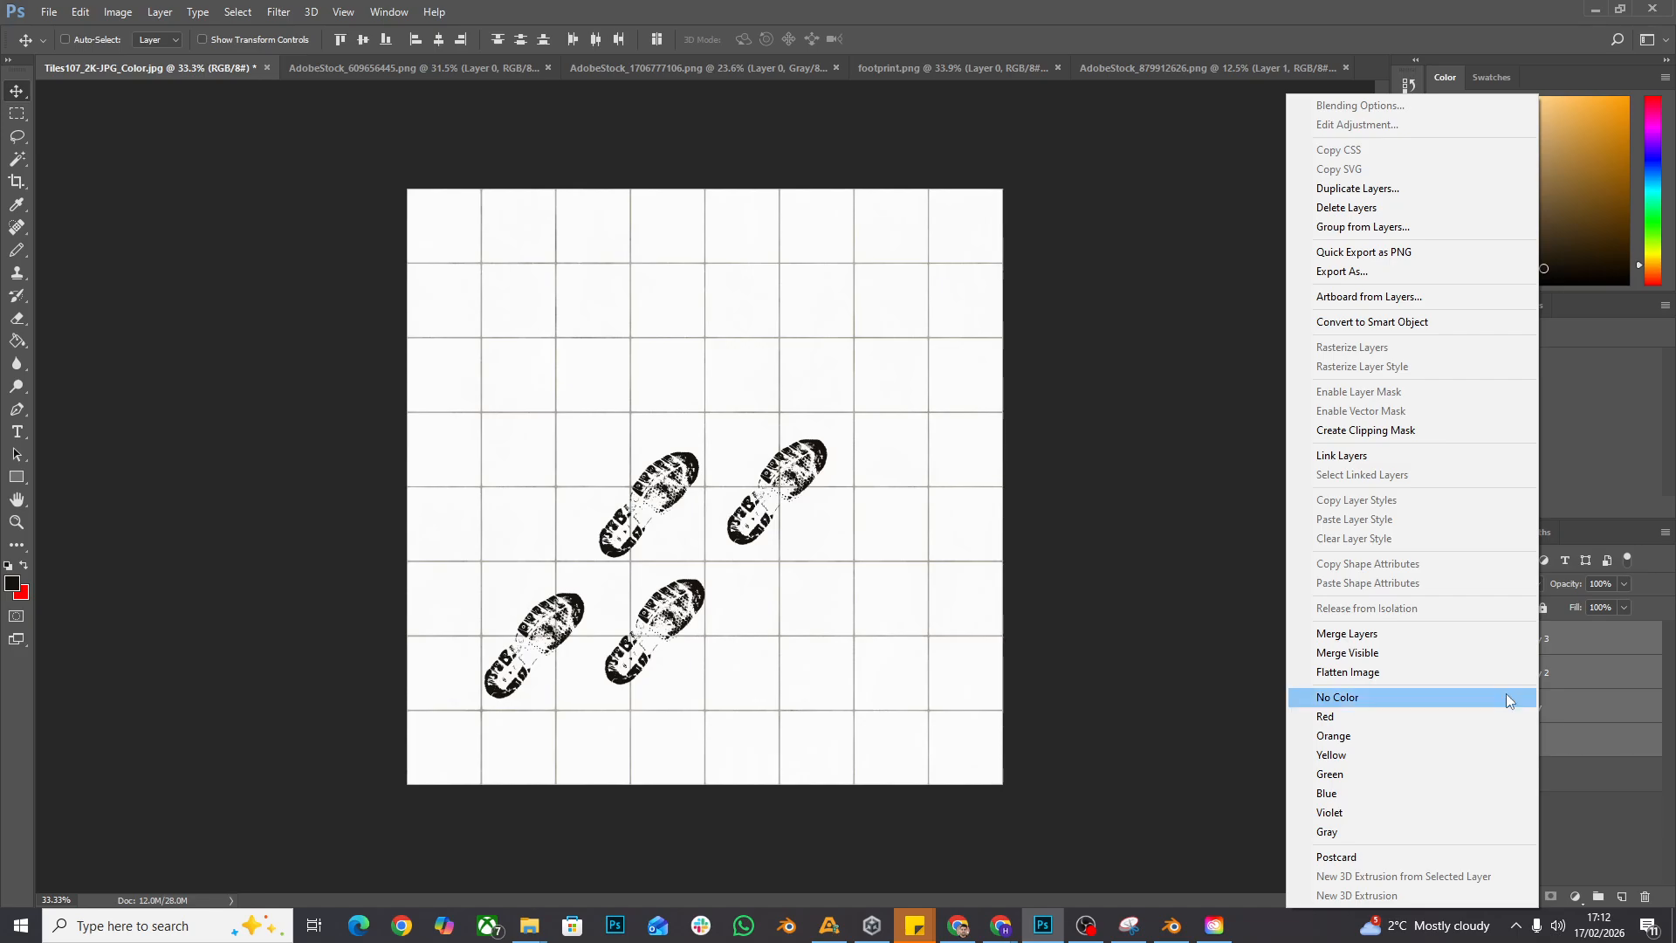
{"action": "left_click", "coordinate": [1462, 639]}
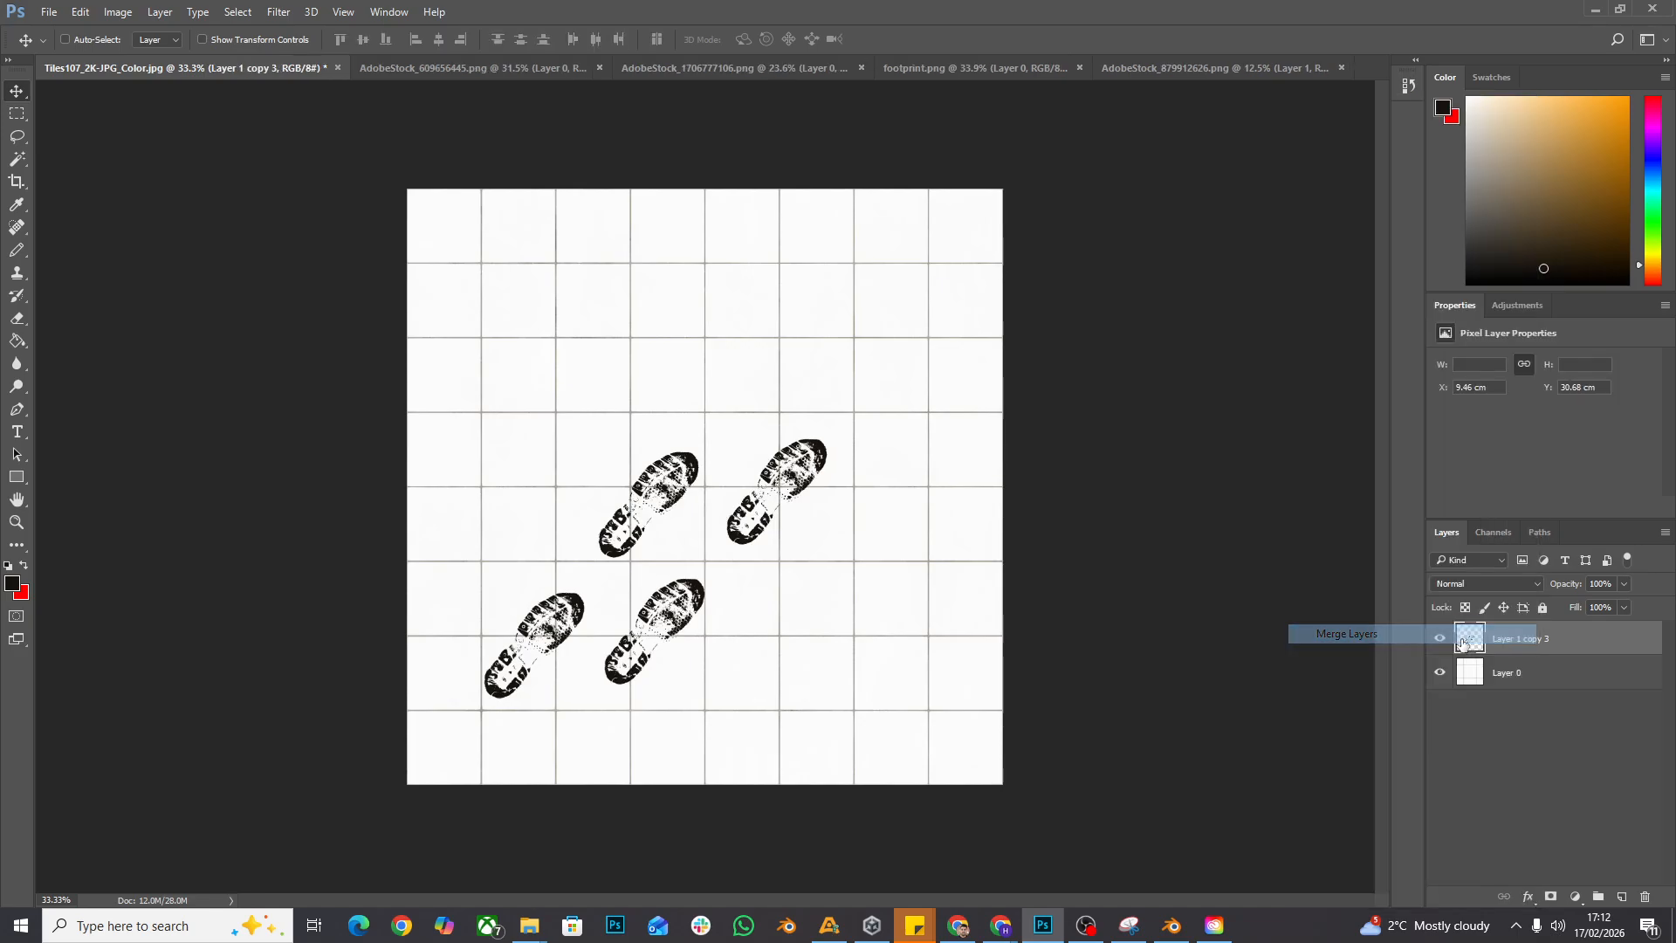
- Copy the merged footprints toward the image's upper-right corner to extend the trail, and merge both footprint layers
{"action": "left_click_drag", "start_coordinate": [767, 506], "coordinate": [1000, 225]}
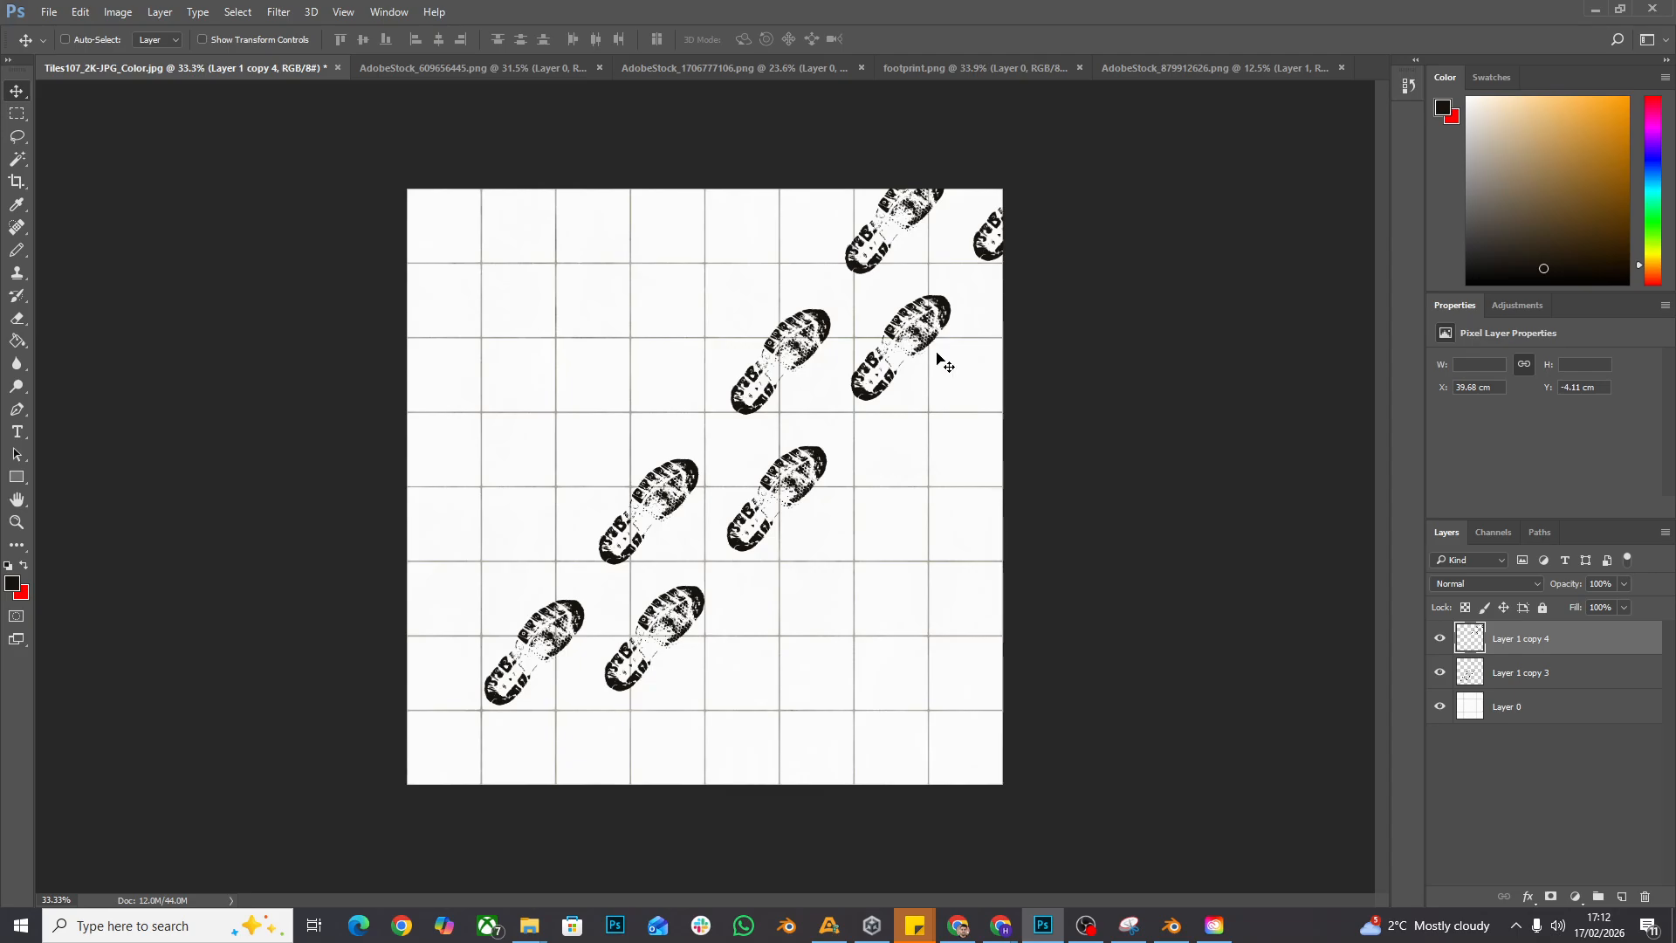
{"action": "left_click", "coordinate": [1574, 685], "text": "shift"}
{"action": "right_click", "coordinate": [1574, 685]}
{"action": "left_click", "coordinate": [1428, 639]}
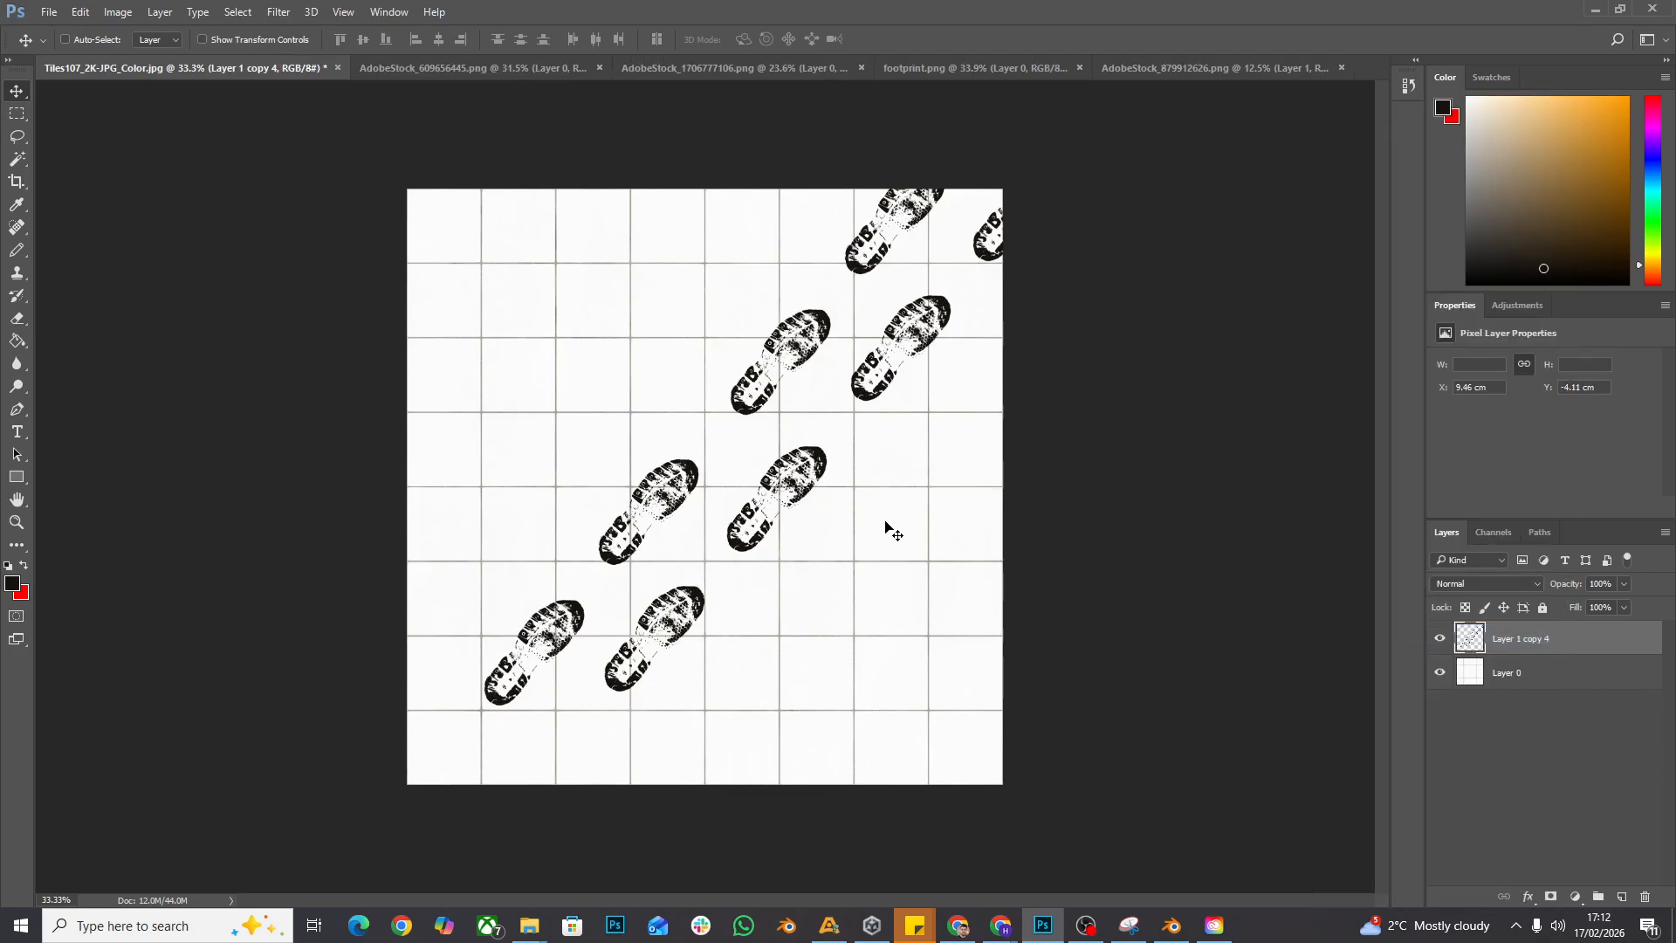
- Shift the whole footprint trail down and left across the tiles and lower its layer opacity to 36%
{"action": "left_click_drag", "start_coordinate": [797, 496], "coordinate": [738, 550]}
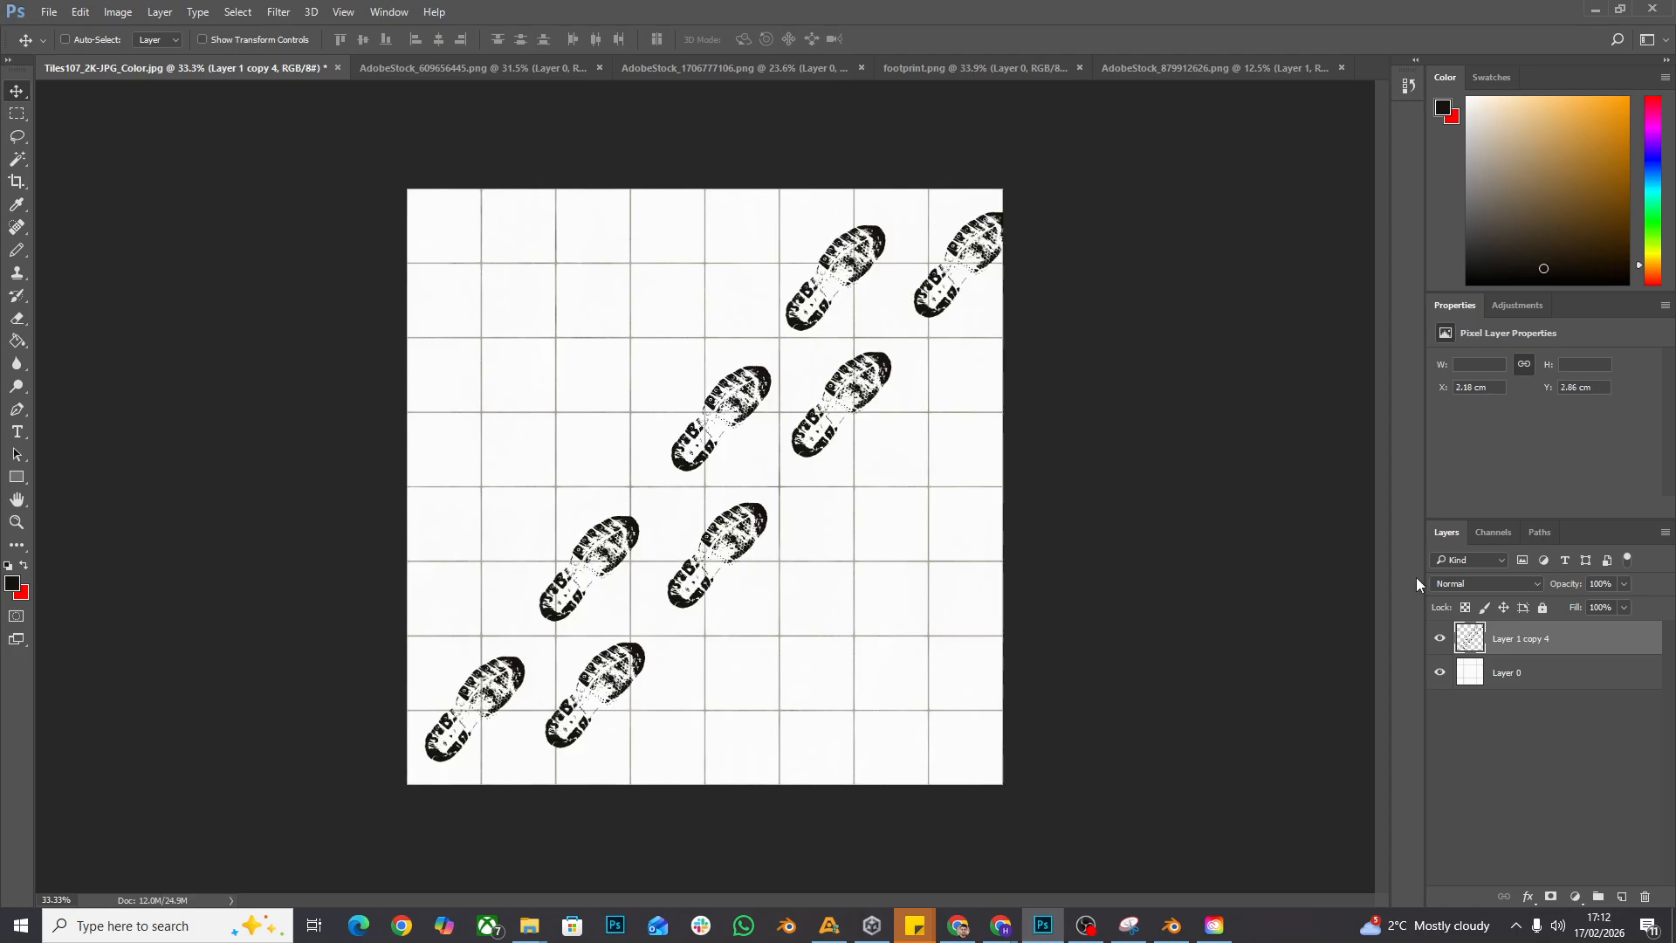
{"action": "left_click_drag", "start_coordinate": [1605, 604], "coordinate": [1569, 609]}
{"action": "left_click", "coordinate": [1170, 419]}
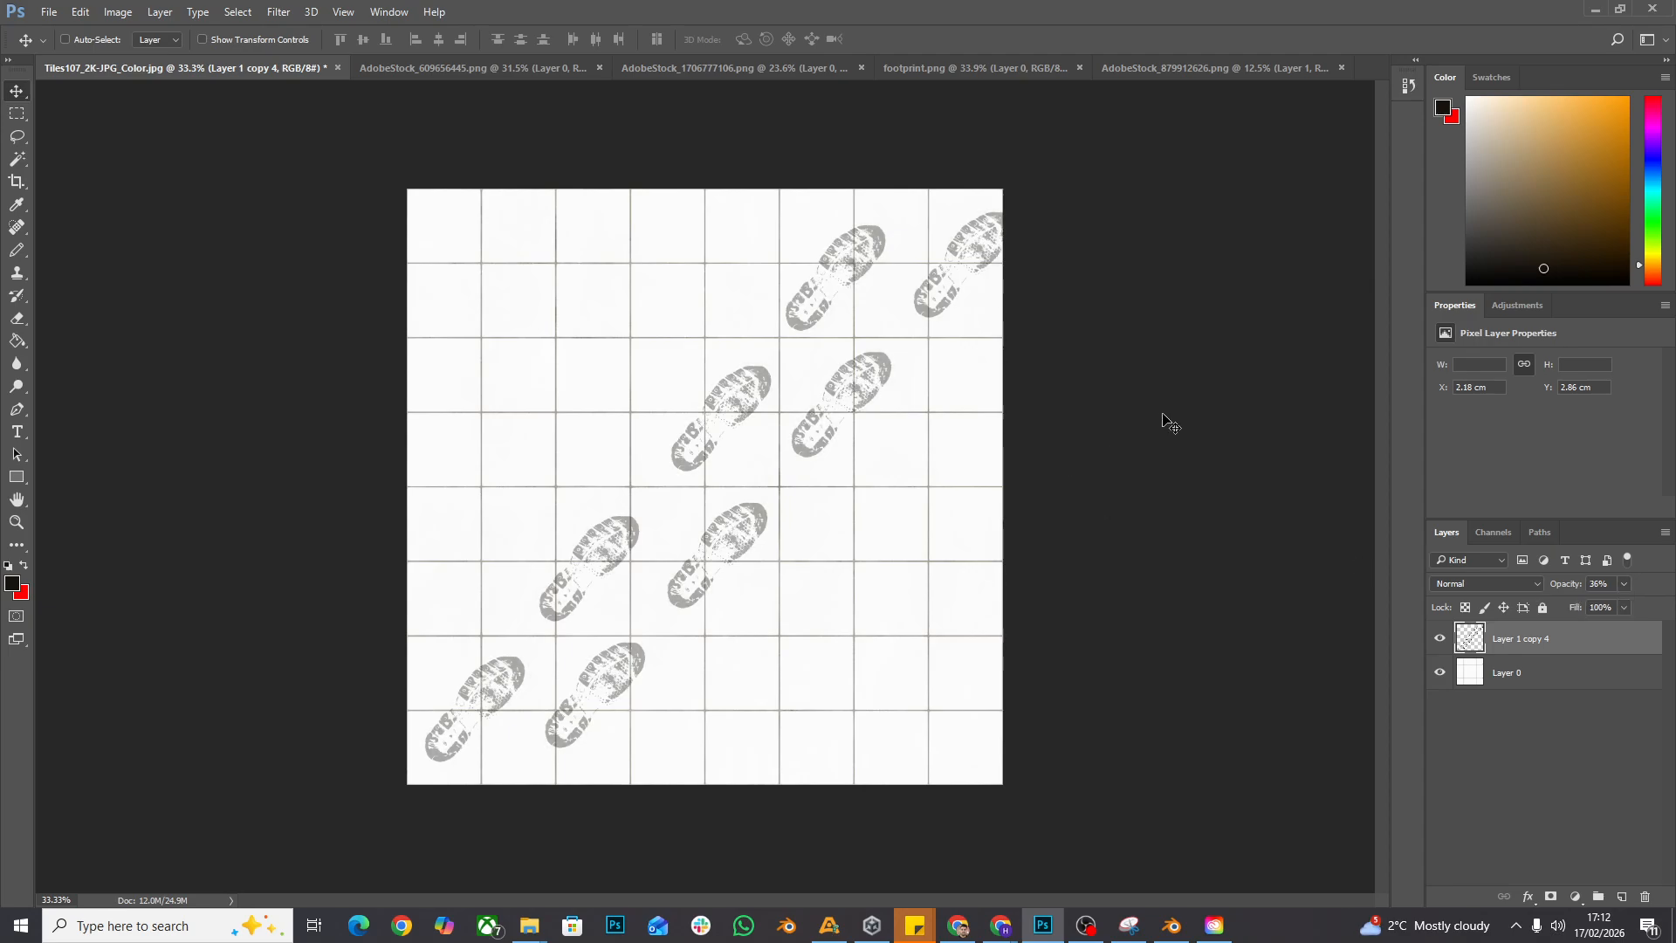
- Apply a Brightness/Contrast adjustment to the footprint layer with the brightness lowered, and return to the Move tool
{"action": "left_click", "coordinate": [118, 12]}
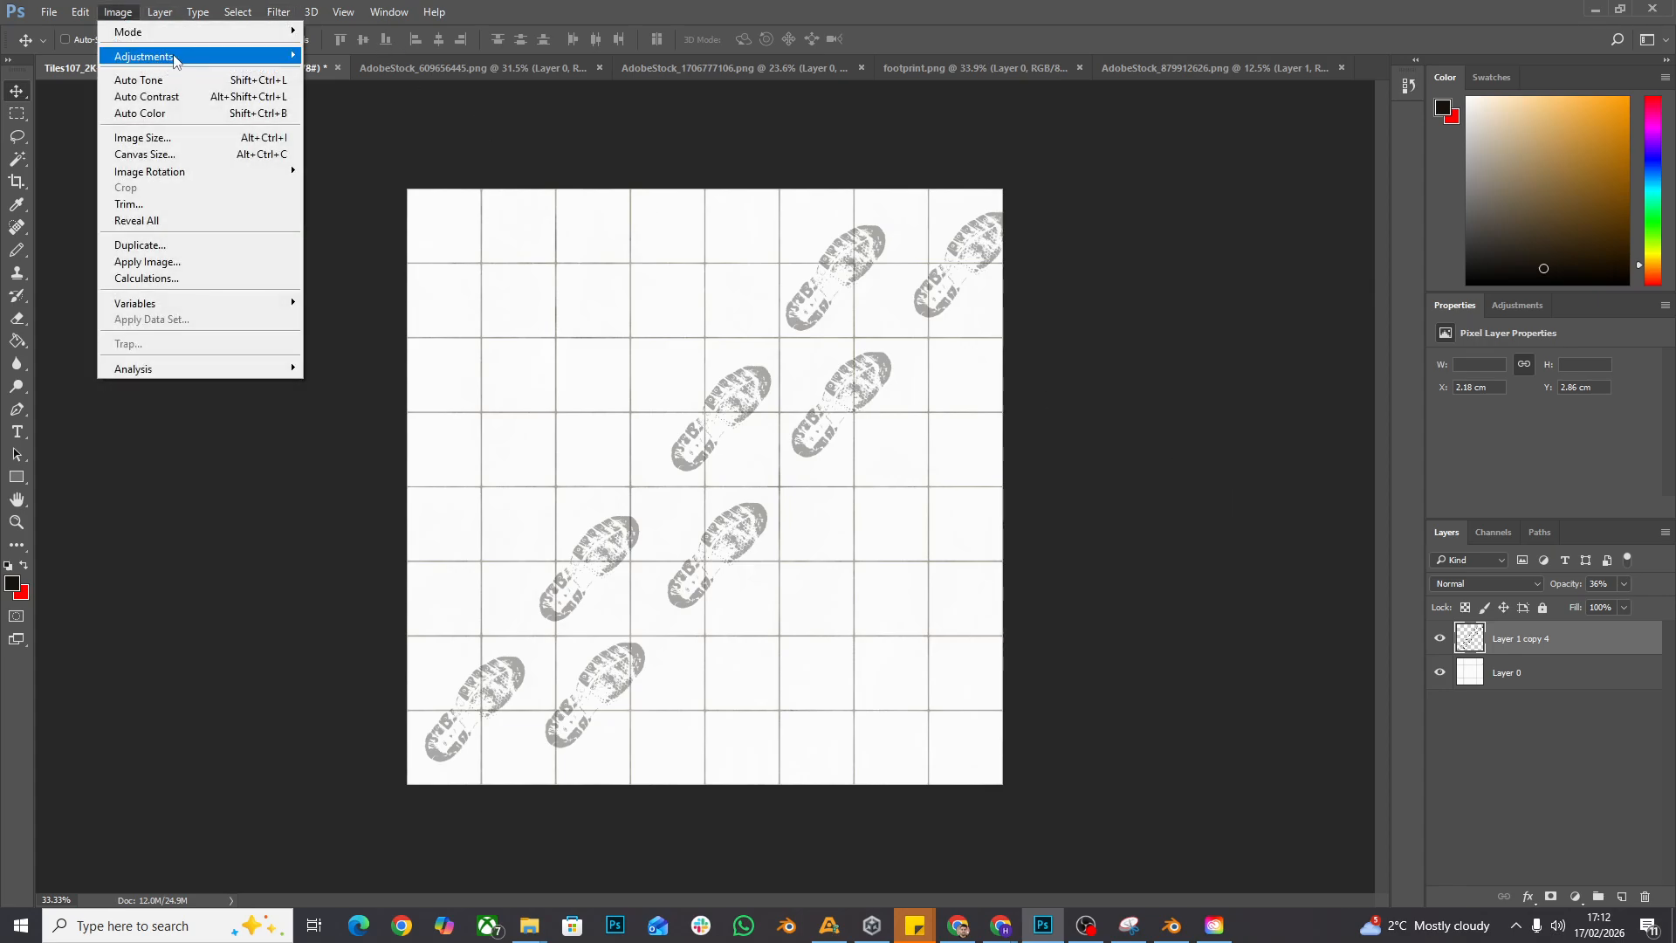
{"action": "mouse_move", "coordinate": [174, 58]}
{"action": "left_click", "coordinate": [367, 56]}
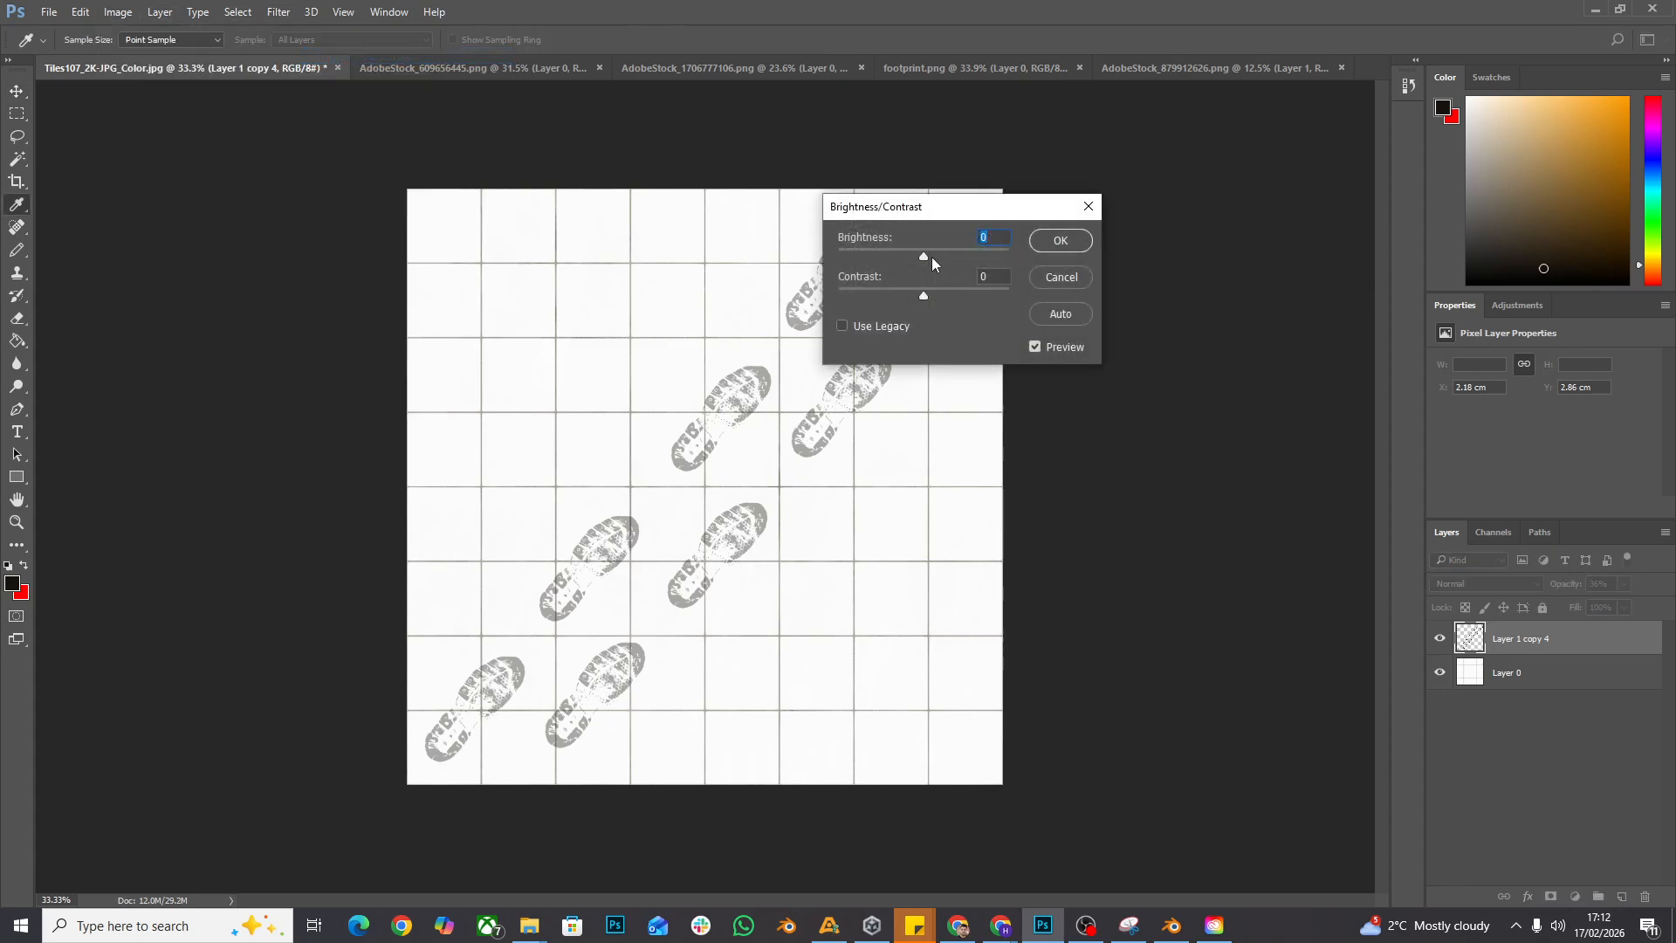
{"action": "left_click_drag", "start_coordinate": [923, 257], "coordinate": [846, 300]}
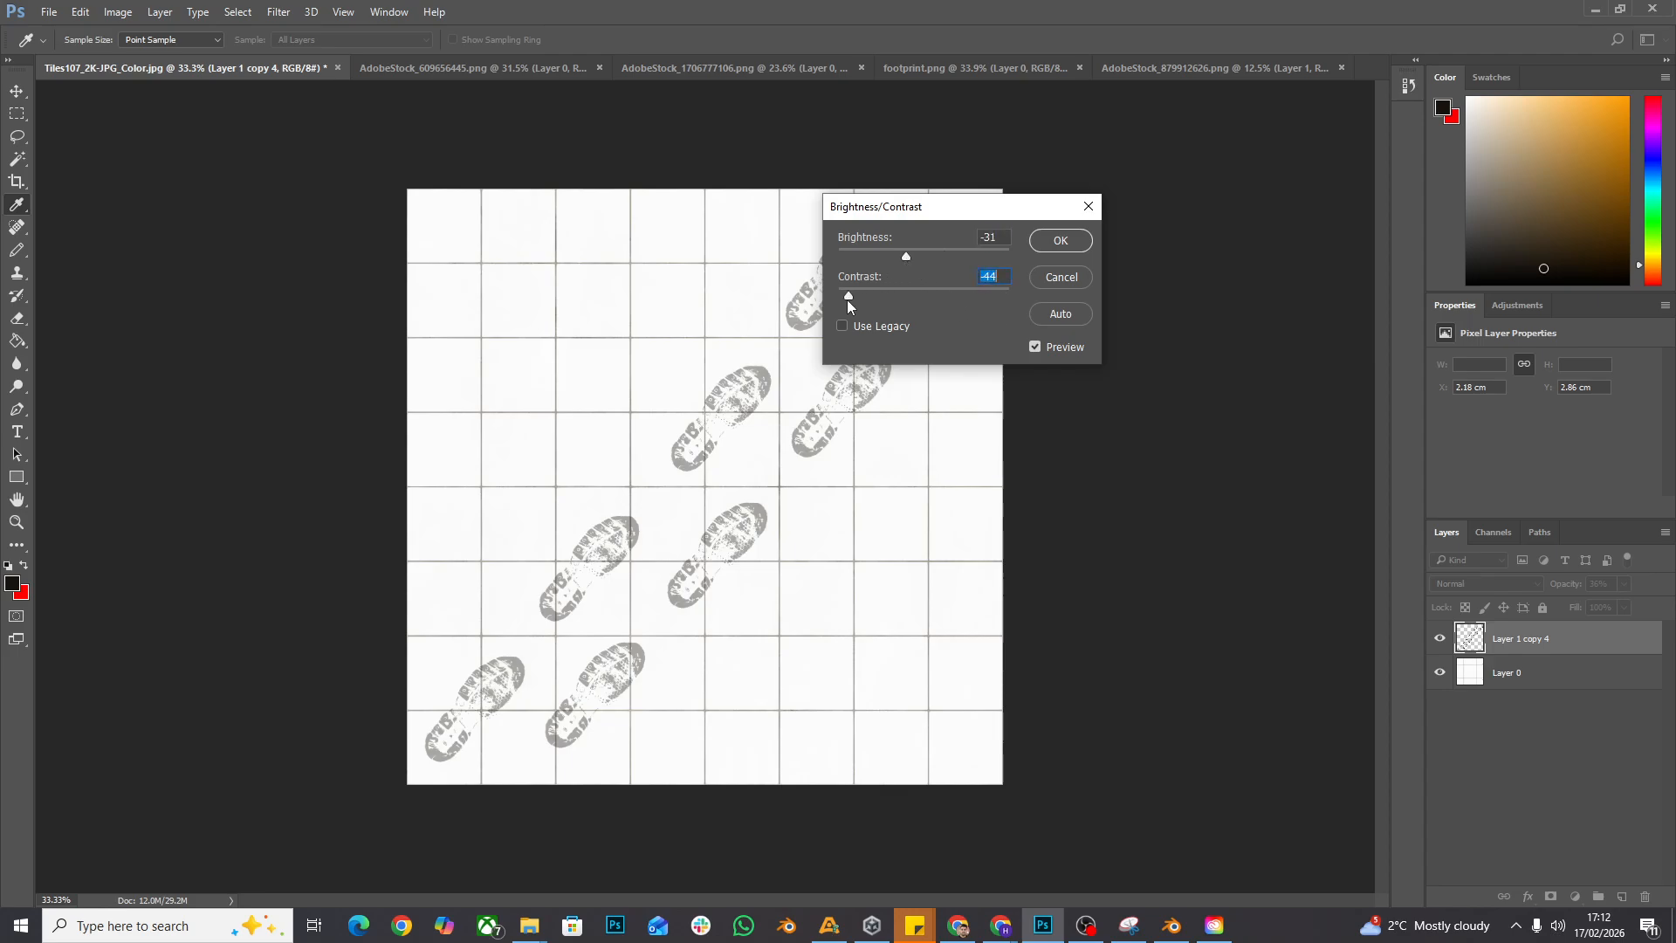
{"action": "left_click", "coordinate": [1060, 241]}
{"action": "key", "text": "v"}
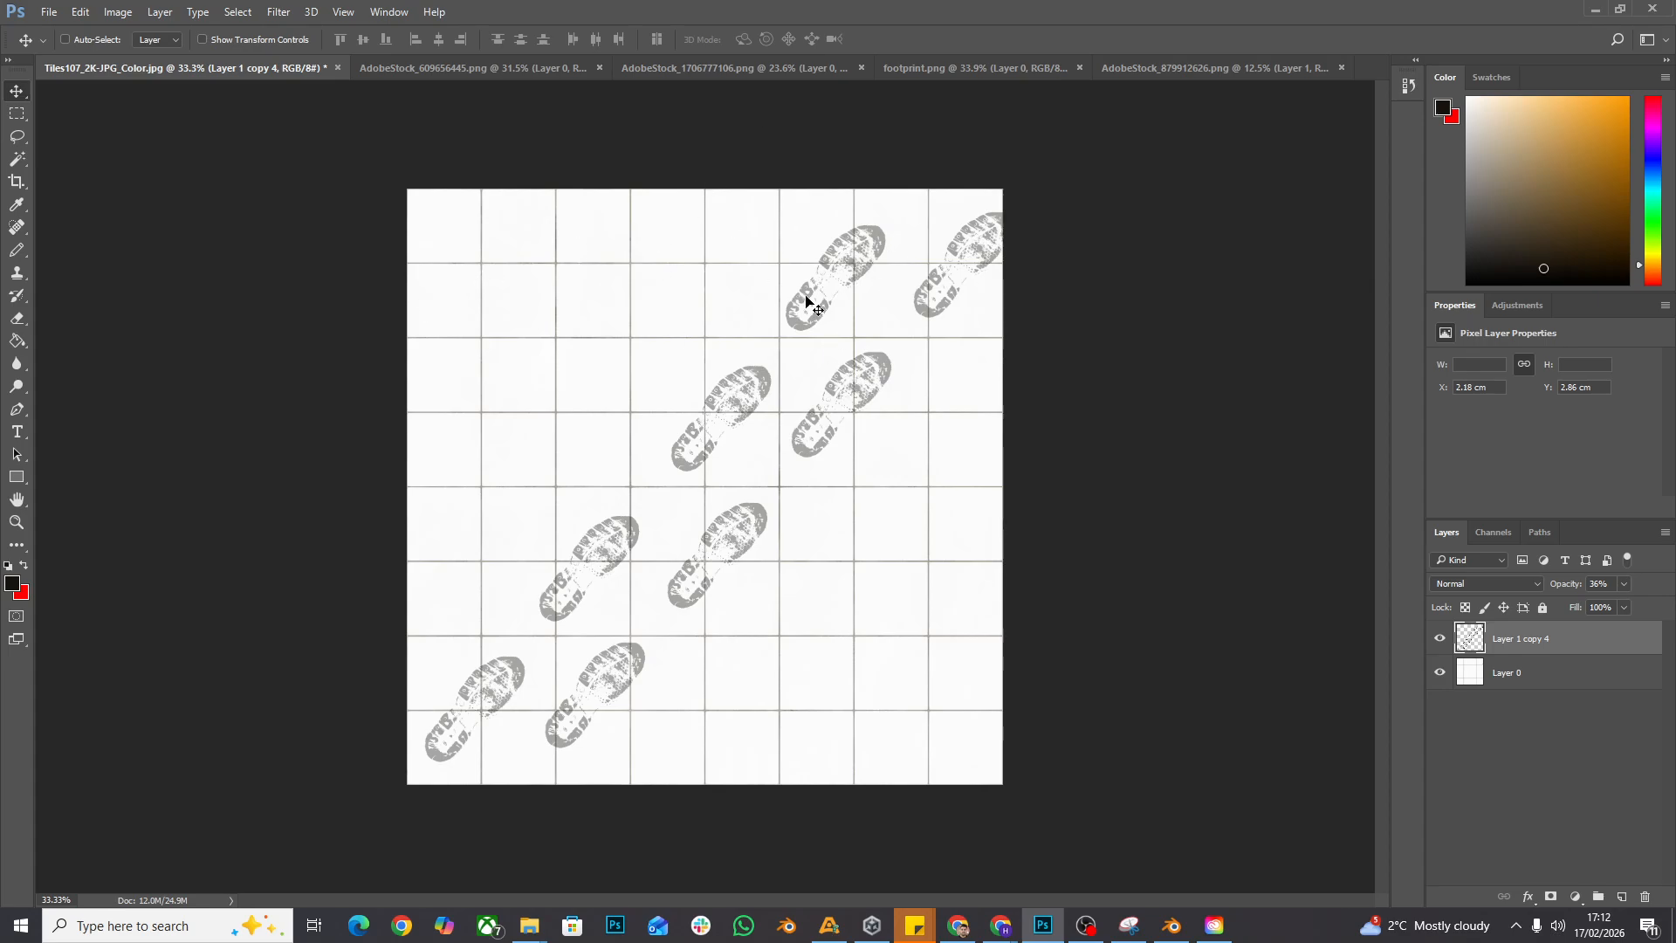
- Bring the fine dirt speckles from AdobeStock_1706777106.png into the Tiles107_2K-JPG_Color.jpg image as a new layer
{"action": "left_click", "coordinate": [1173, 66]}
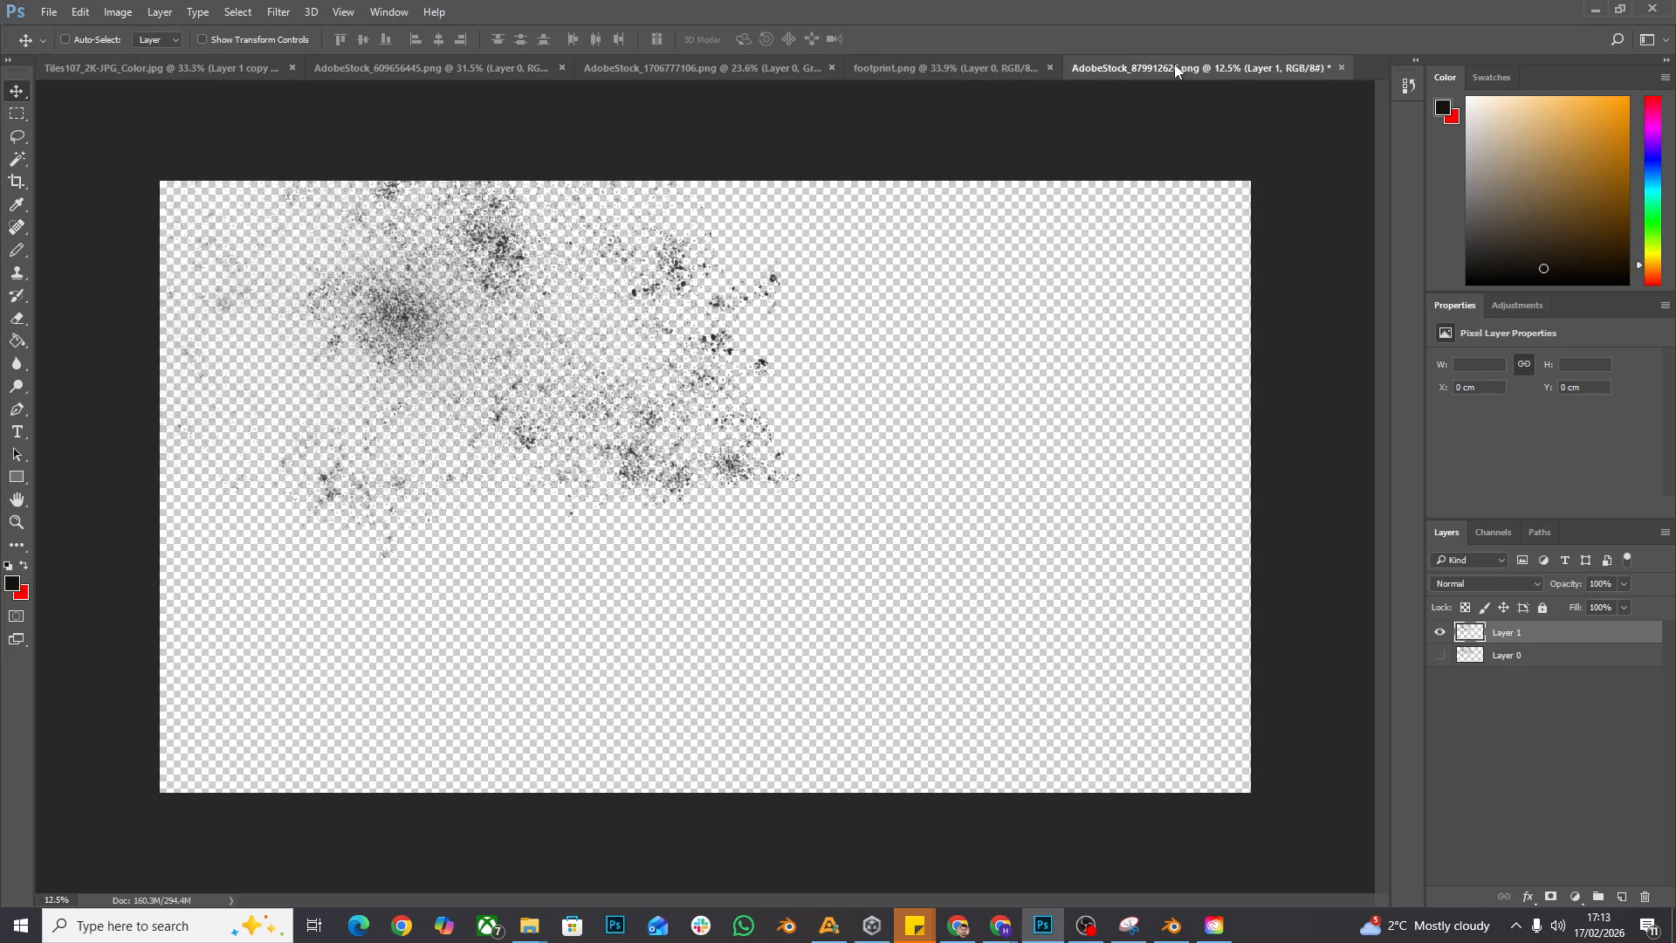
{"action": "left_click", "coordinate": [634, 75]}
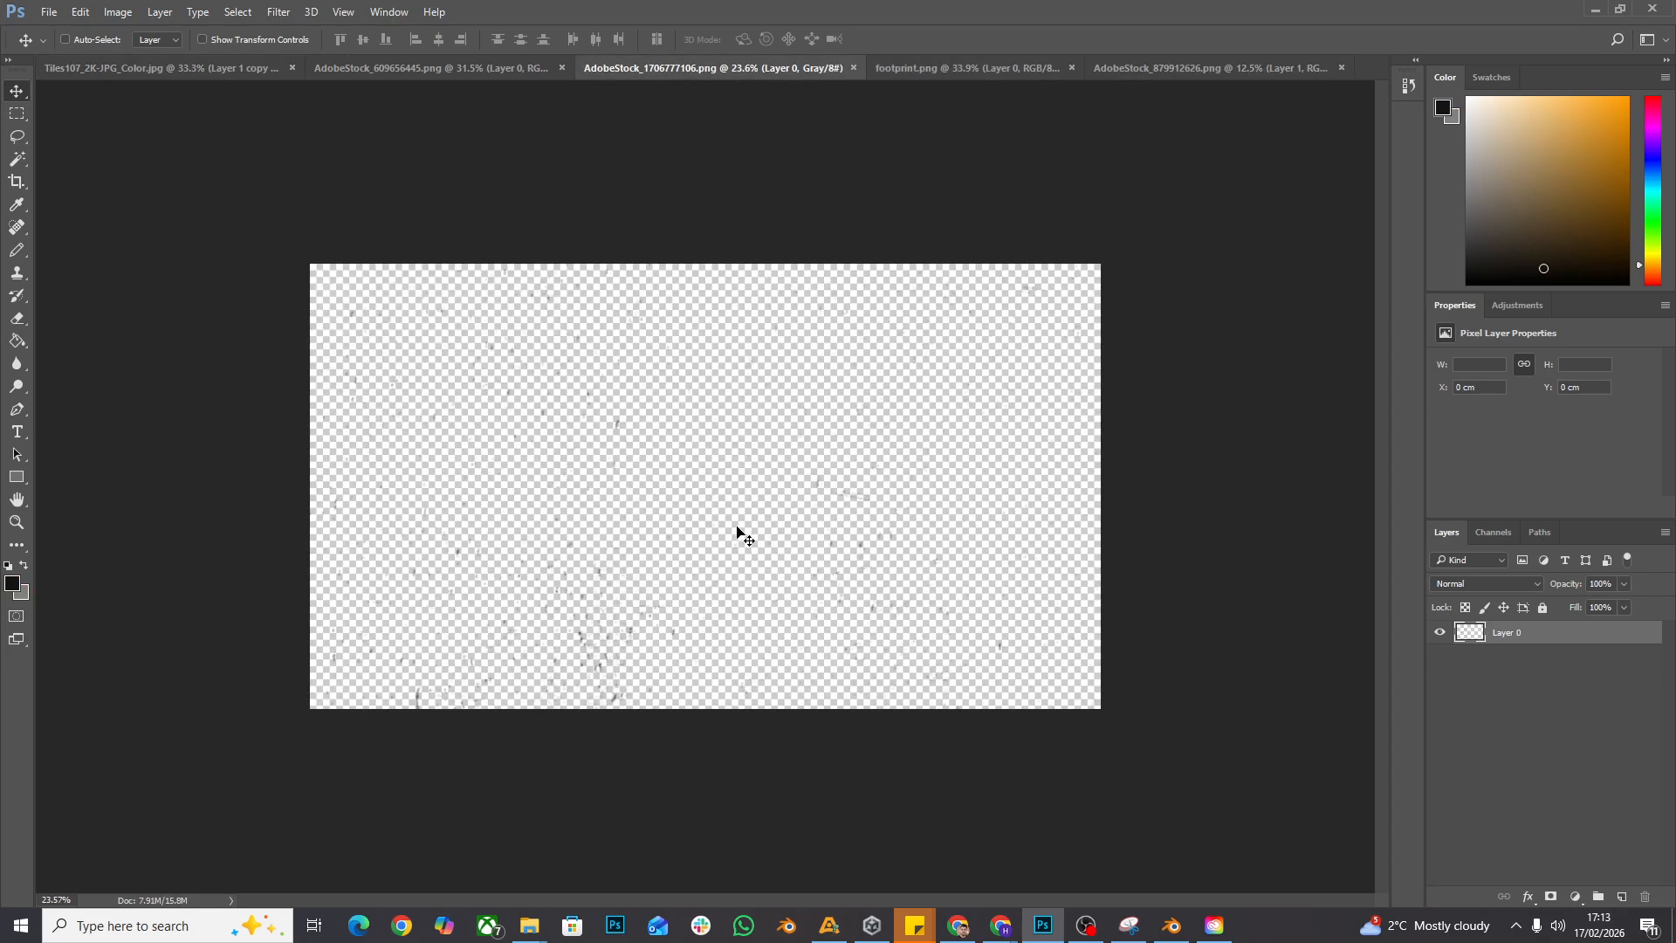
{"action": "left_click_drag", "start_coordinate": [602, 659], "coordinate": [738, 639]}
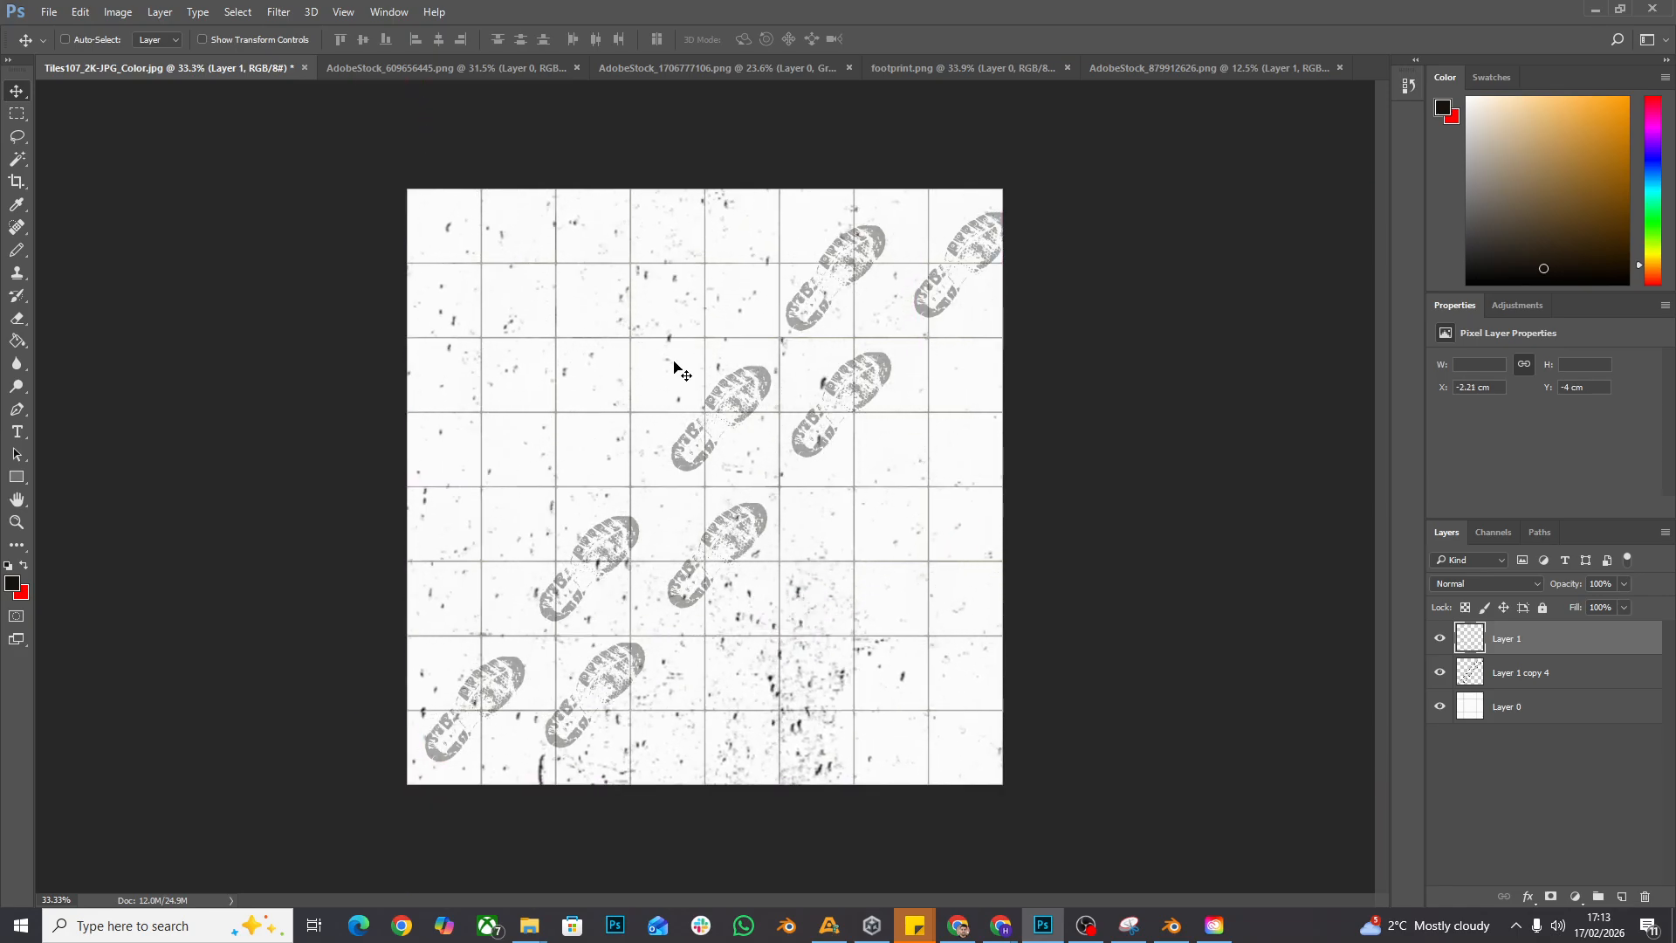
- Scale the speckle layer to about 54% and align it to span the full width of the image's lower half
{"action": "key", "text": "ctrl+t"}
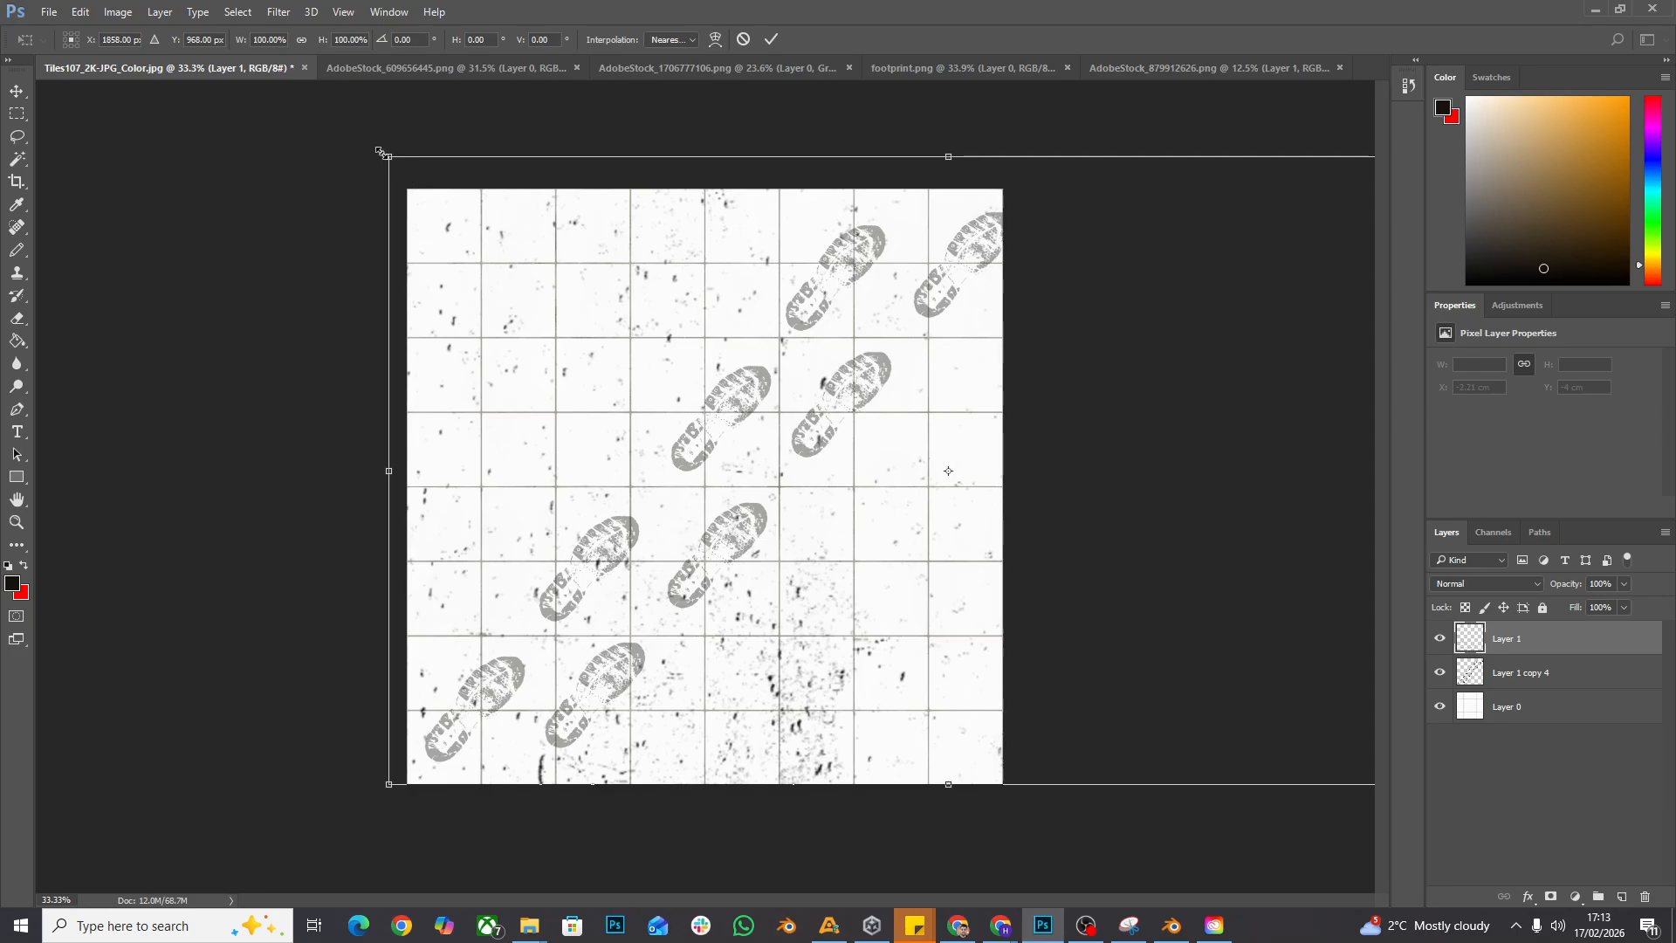
{"action": "left_click_drag", "start_coordinate": [379, 151], "coordinate": [560, 253]}
{"action": "left_click_drag", "start_coordinate": [722, 389], "coordinate": [563, 404]}
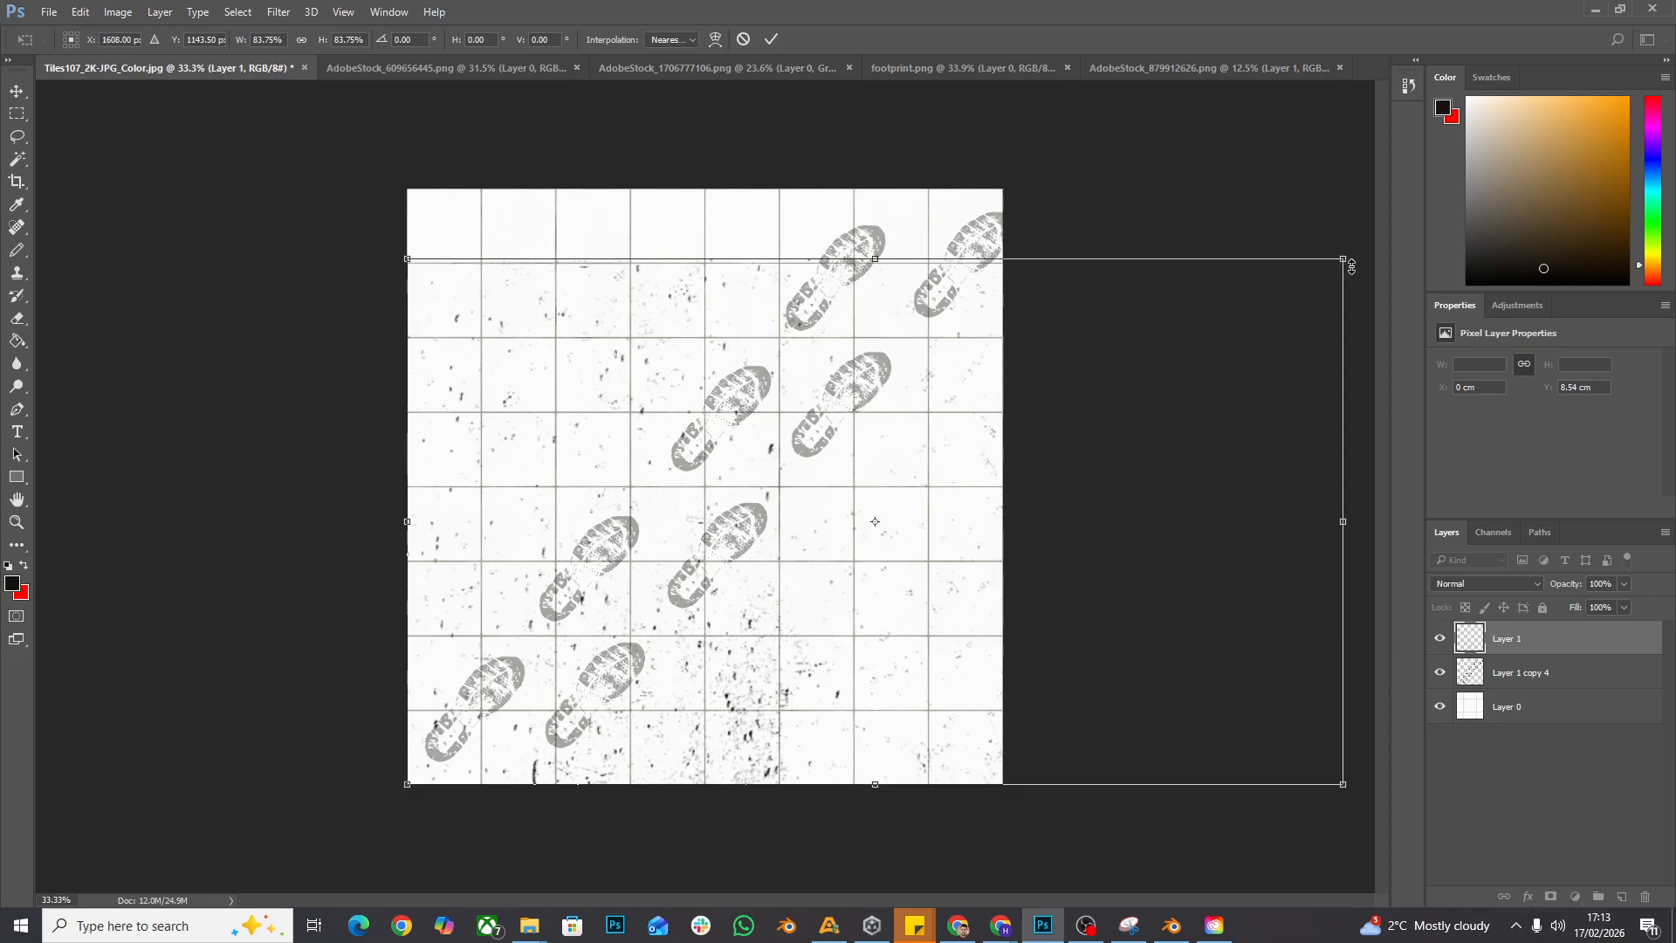
{"action": "left_click_drag", "start_coordinate": [1344, 261], "coordinate": [958, 367]}
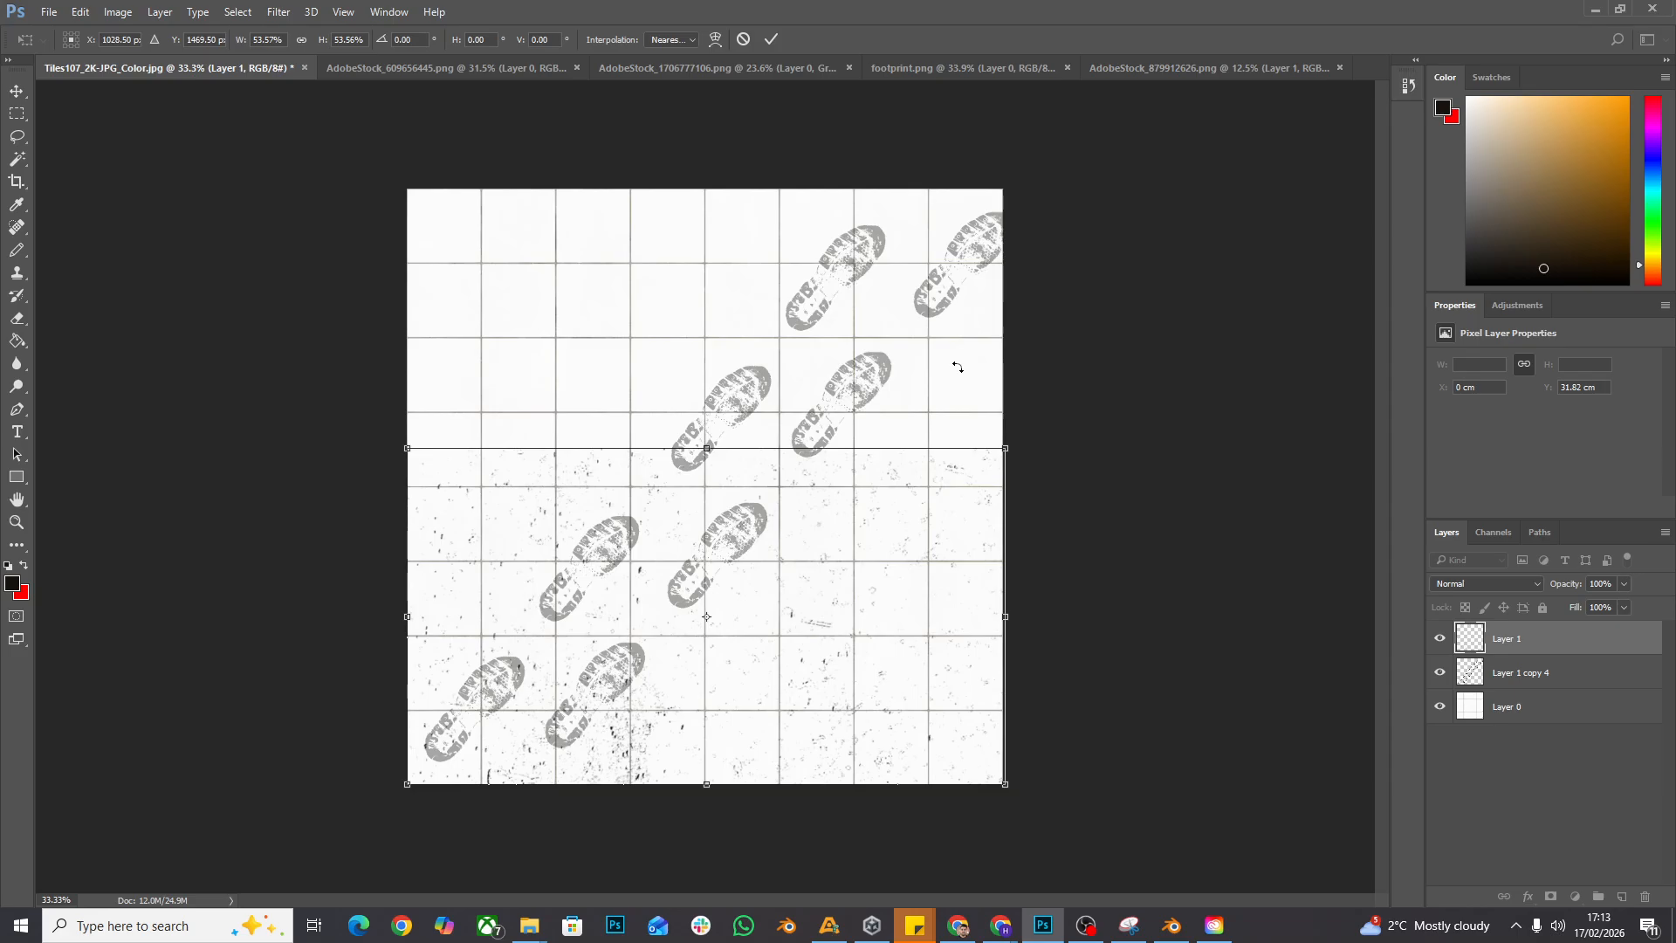
{"action": "key", "text": "Return"}
- Duplicate the speckle layer into the image's upper half, flip the copy vertically and shift it slightly left
{"action": "left_click_drag", "start_coordinate": [618, 746], "coordinate": [644, 382]}
{"action": "left_click", "coordinate": [80, 11]}
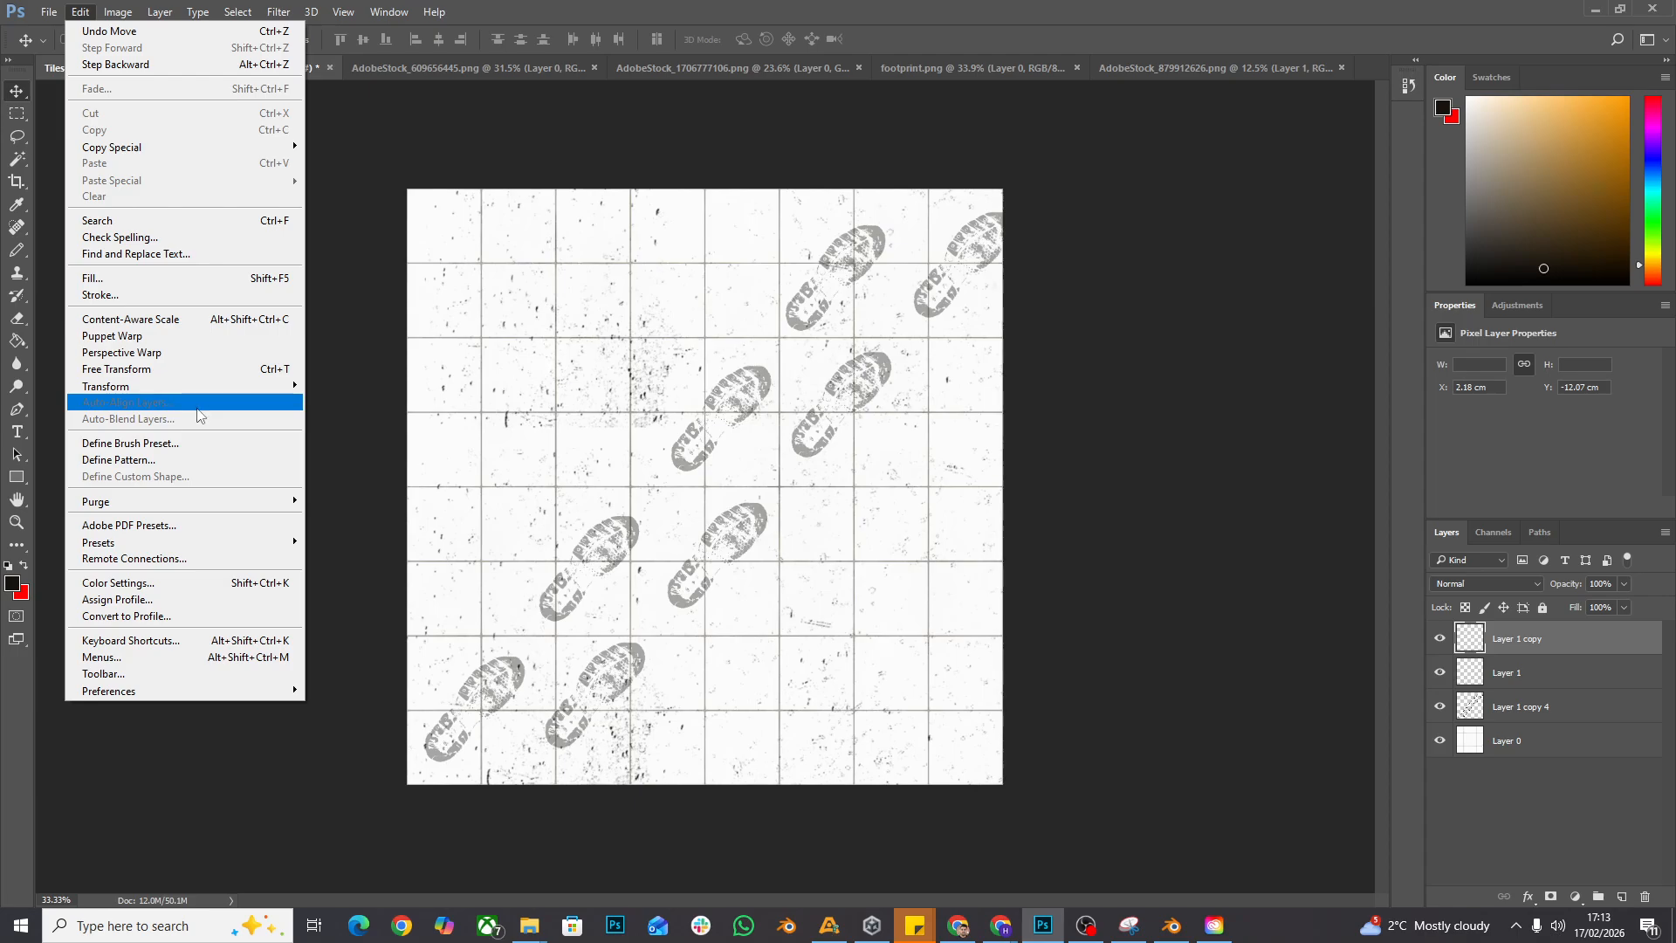
{"action": "mouse_move", "coordinate": [205, 387]}
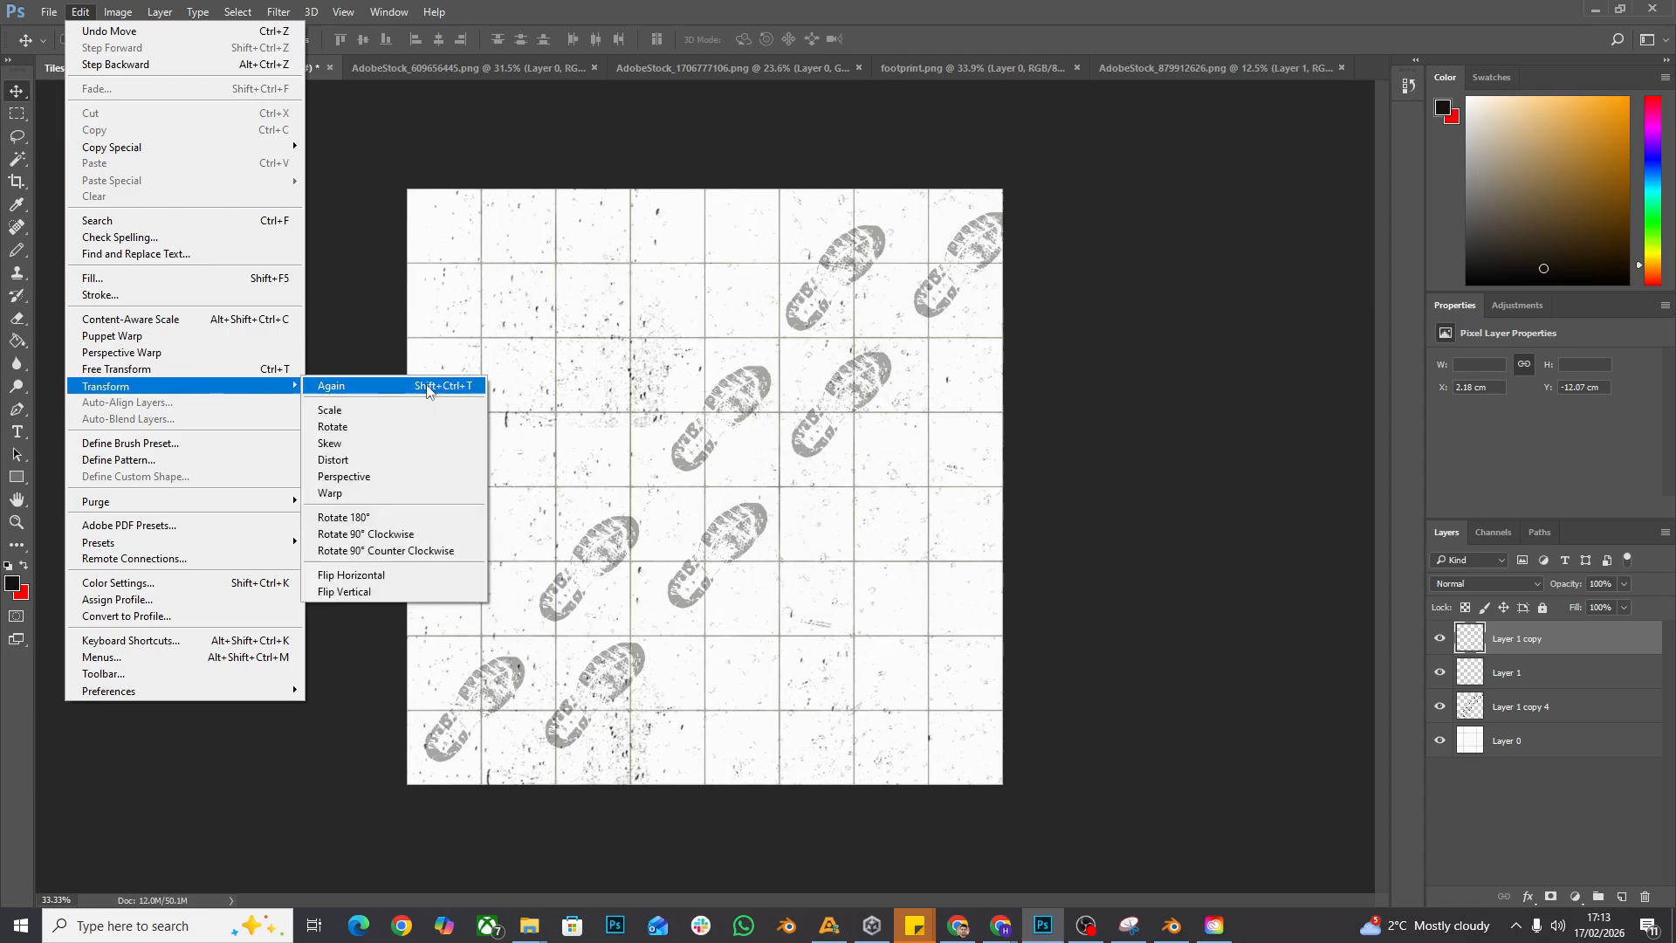
{"action": "left_click", "coordinate": [416, 593]}
{"action": "left_click_drag", "start_coordinate": [628, 329], "coordinate": [576, 332]}
- Flip the upper speckle copy horizontally and realign it over the image's upper half
{"action": "left_click", "coordinate": [80, 12]}
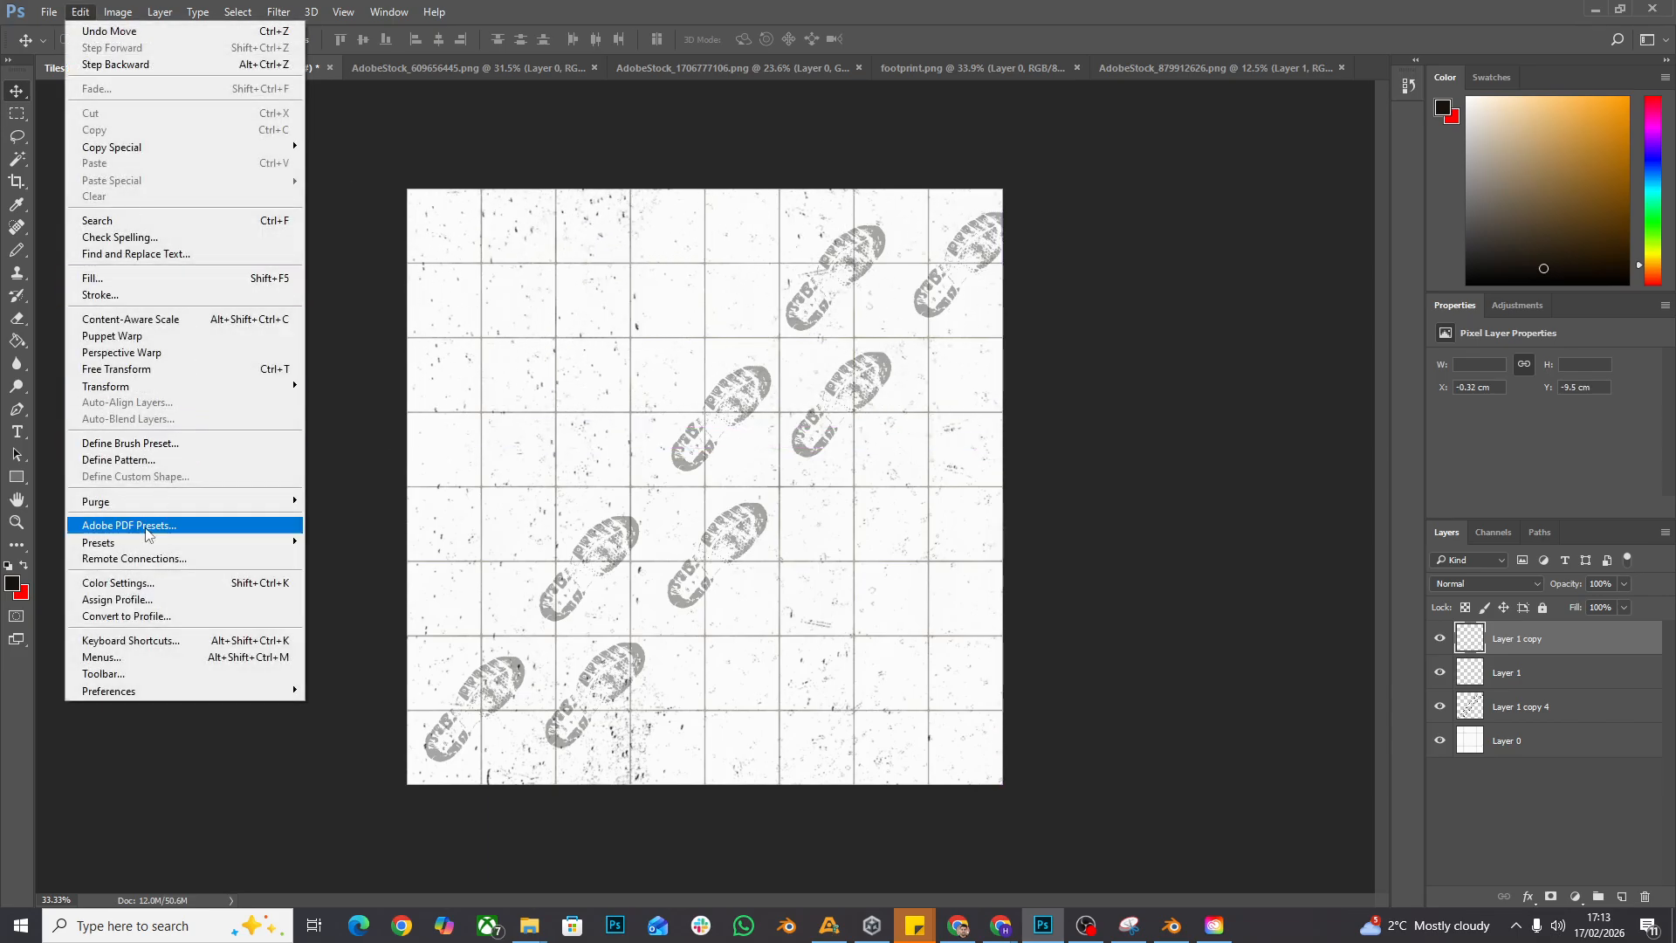
{"action": "mouse_move", "coordinate": [257, 386]}
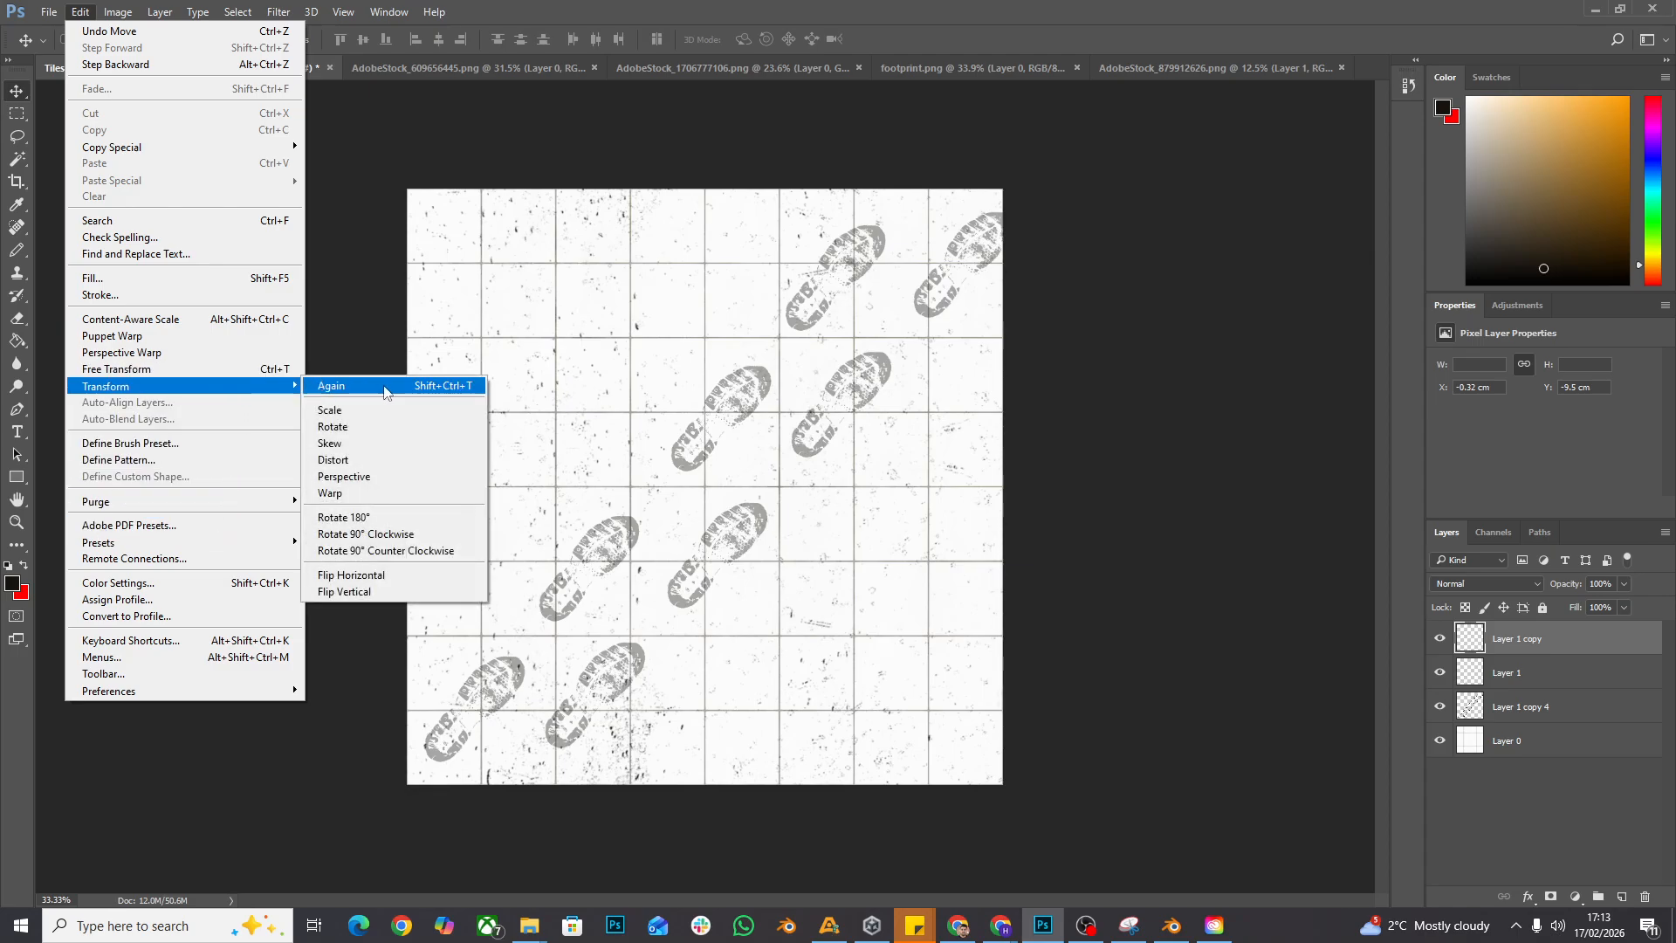
{"action": "left_click", "coordinate": [425, 582]}
{"action": "left_click_drag", "start_coordinate": [860, 287], "coordinate": [853, 236]}
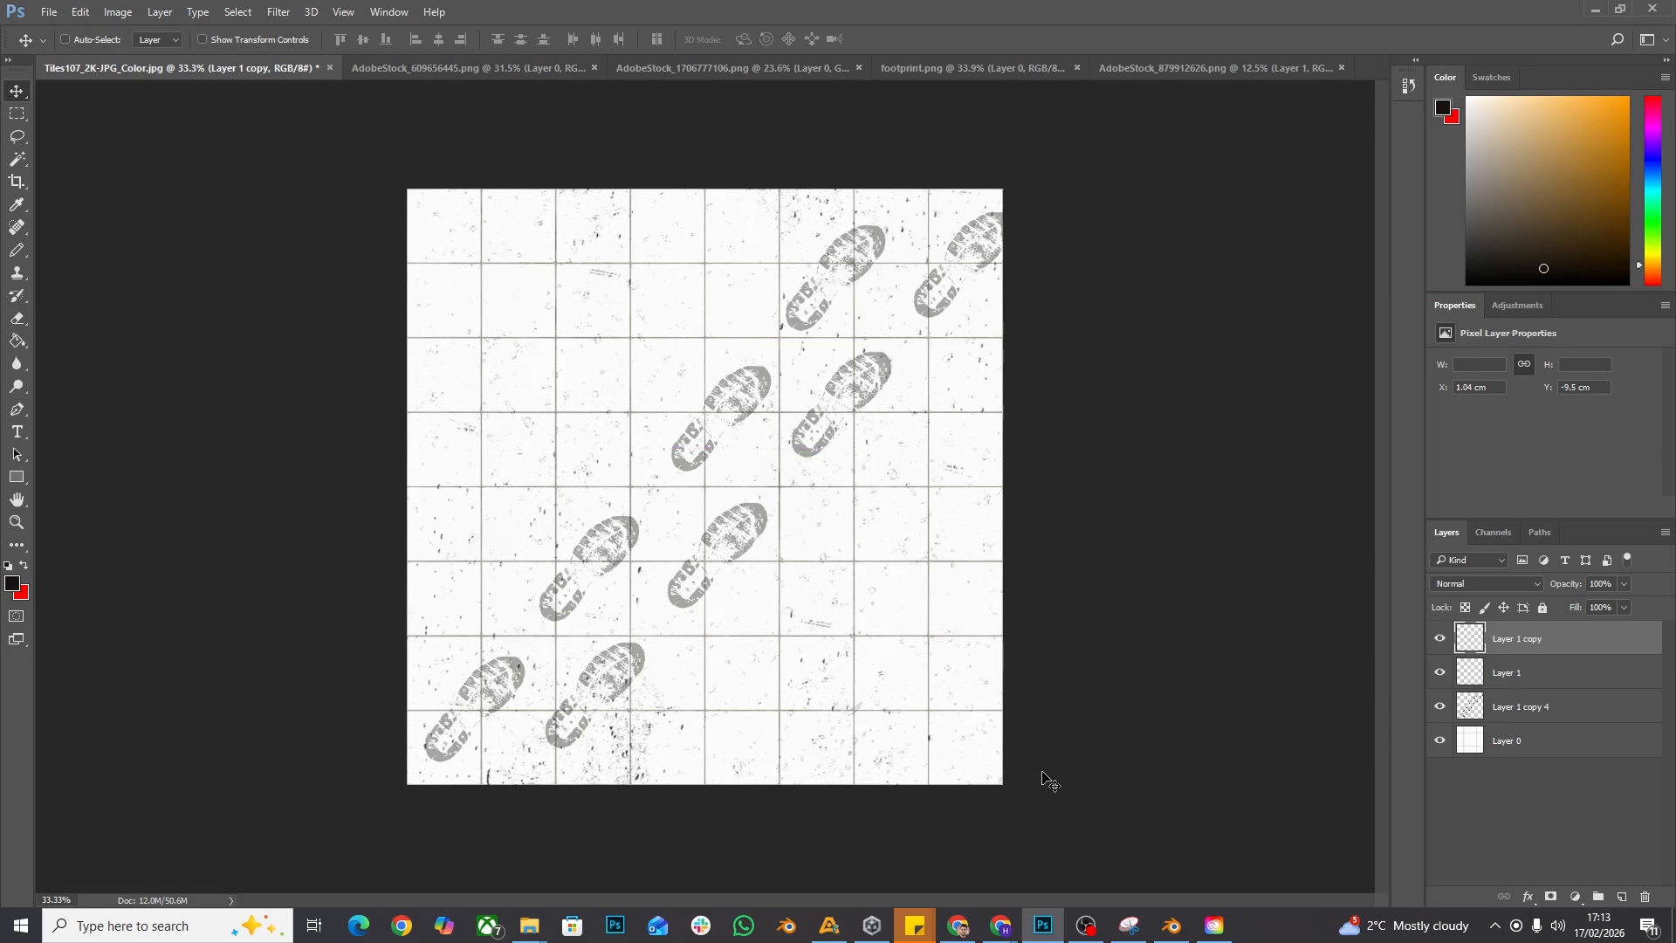
- Merge the two speckle layers into one and rename the merged layer Dirt
{"action": "left_click", "coordinate": [1519, 677], "text": "shift"}
{"action": "right_click", "coordinate": [1519, 674]}
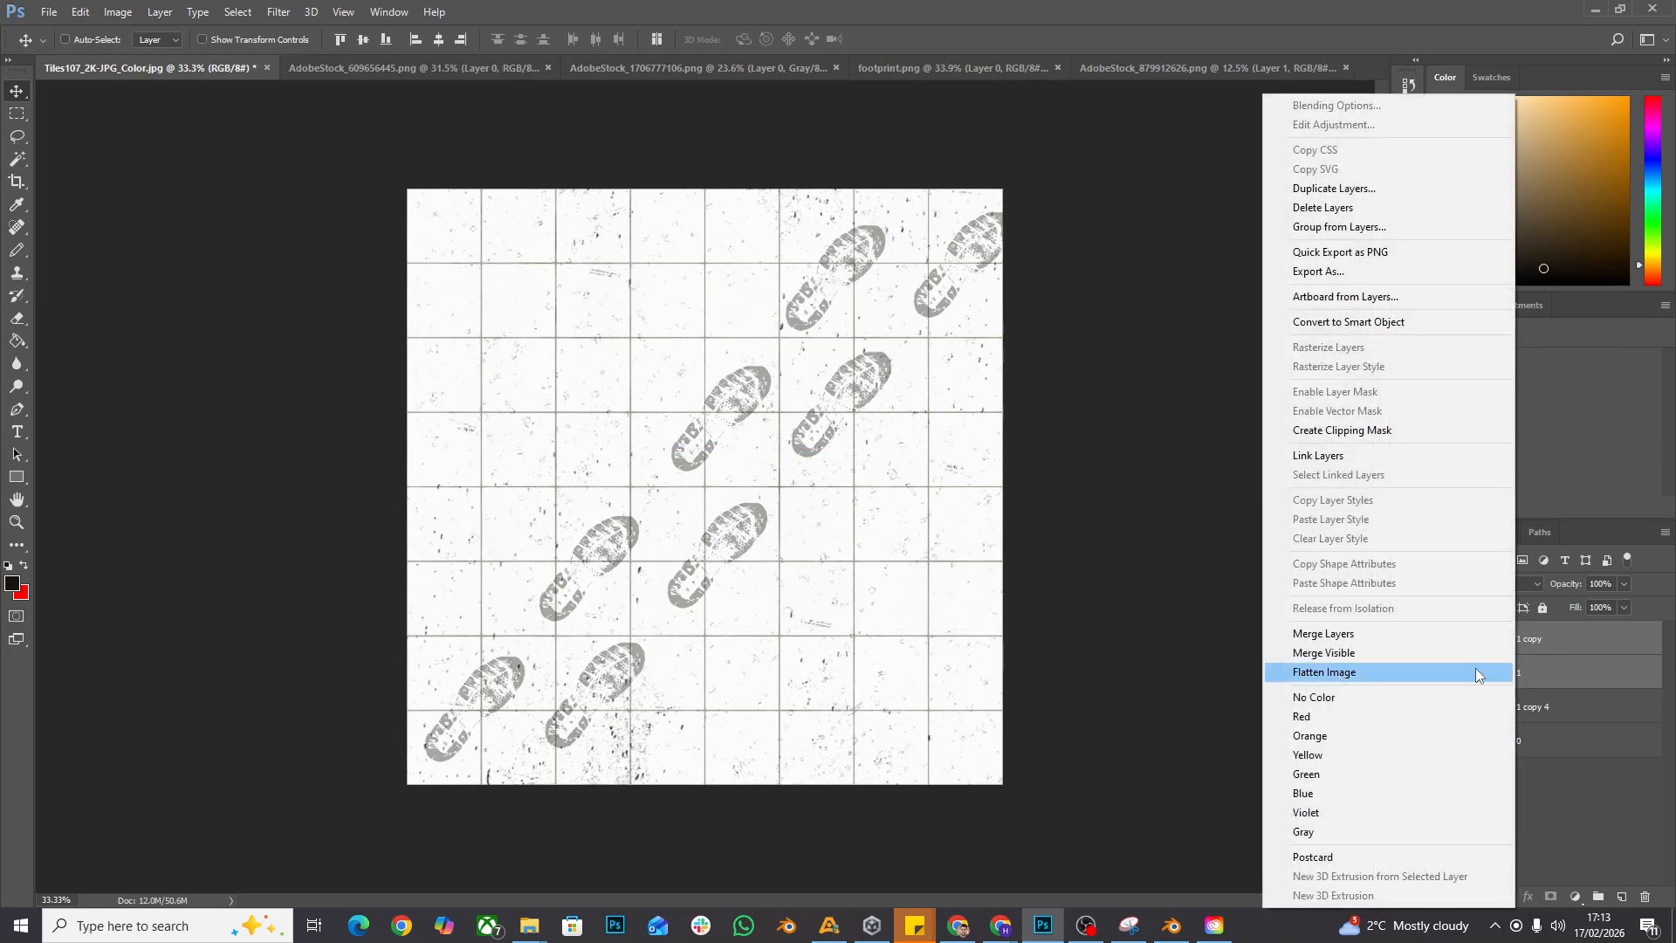
{"action": "left_click", "coordinate": [1352, 635]}
{"action": "double_click", "coordinate": [1513, 639]}
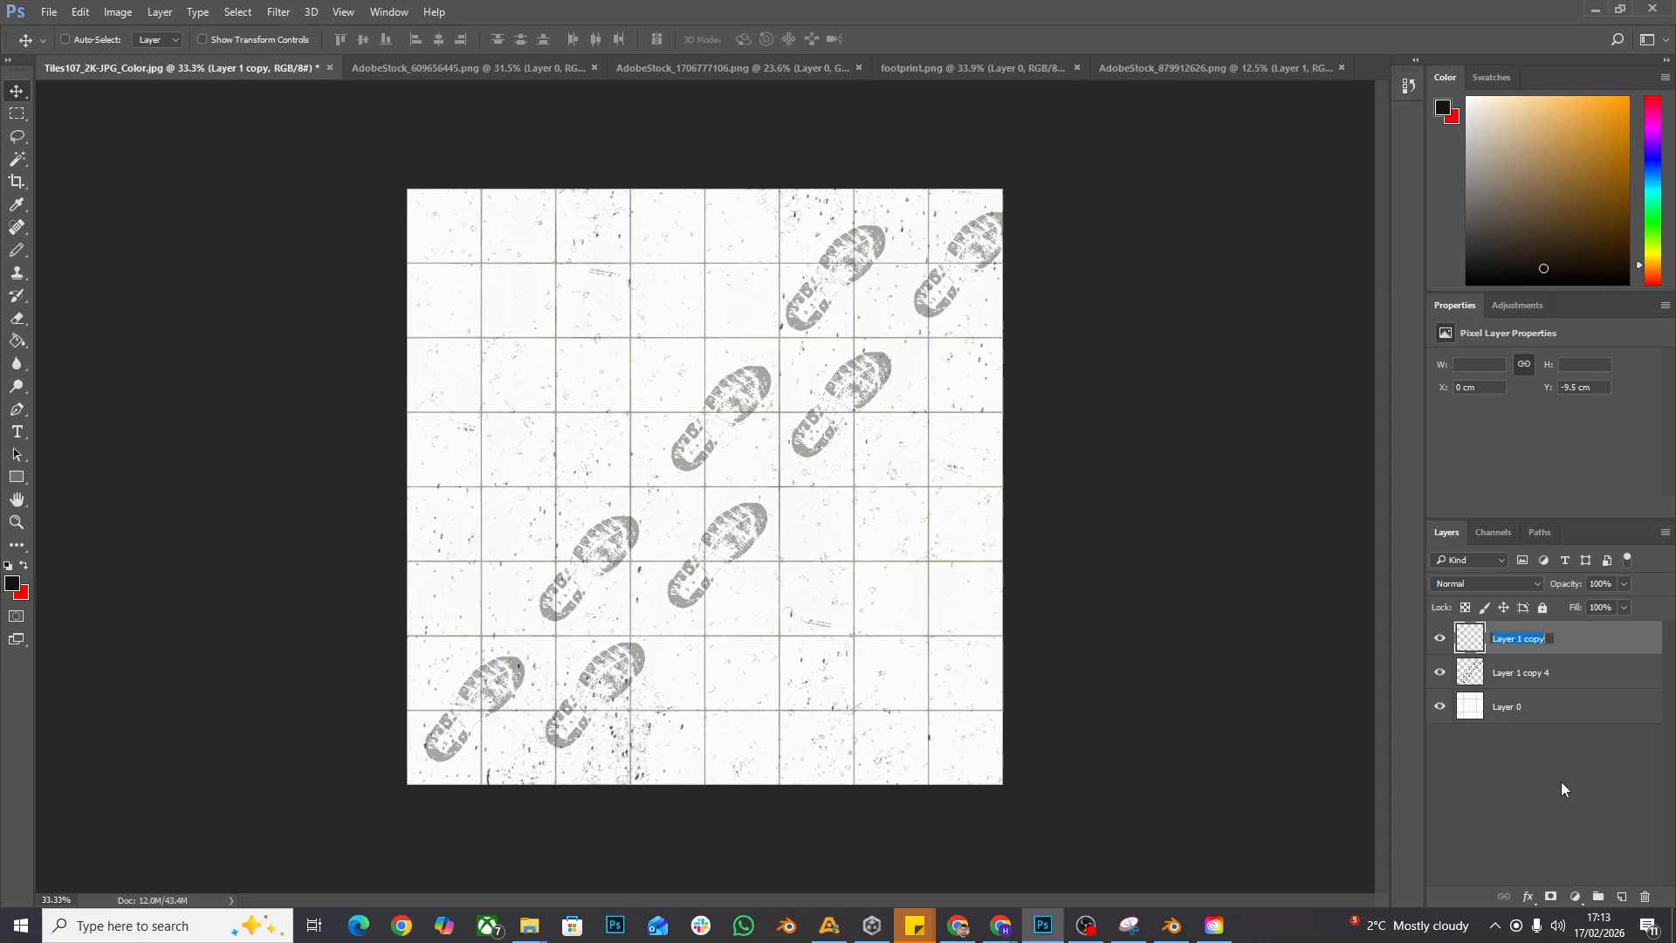
{"action": "type", "text": "Dirt"}
{"action": "key", "text": "Return"}
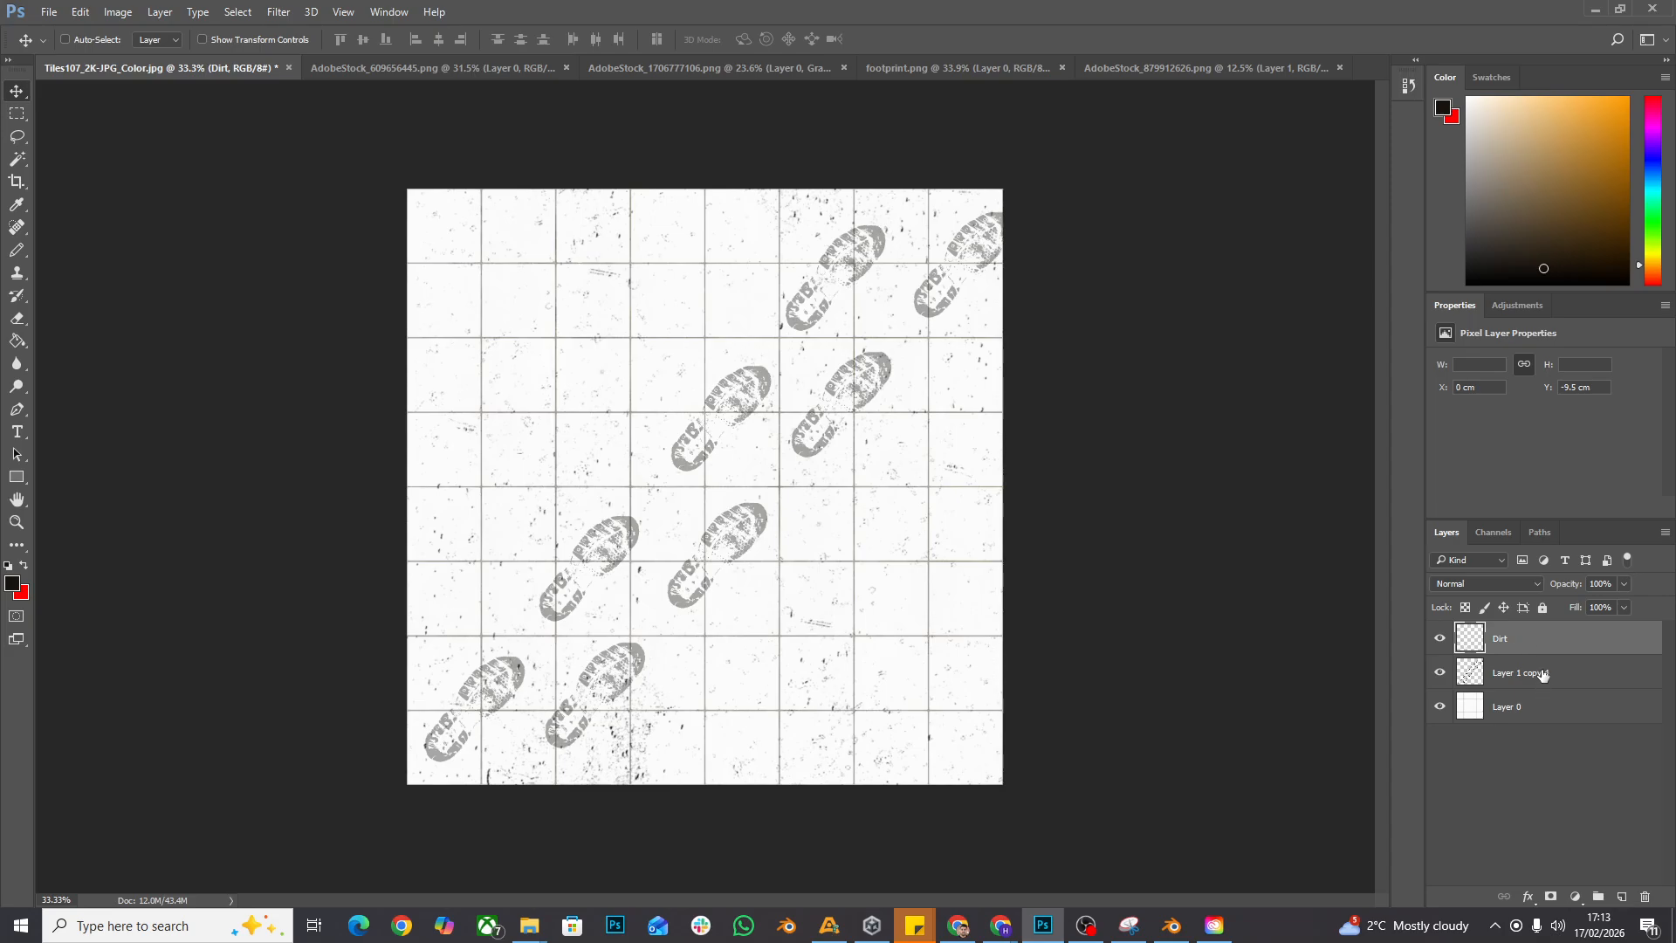
- Rename Layer 1 copy 4 as footprints, leaving the base tile layer's name as it is
{"action": "double_click", "coordinate": [1543, 673]}
{"action": "type", "text": "footp"}
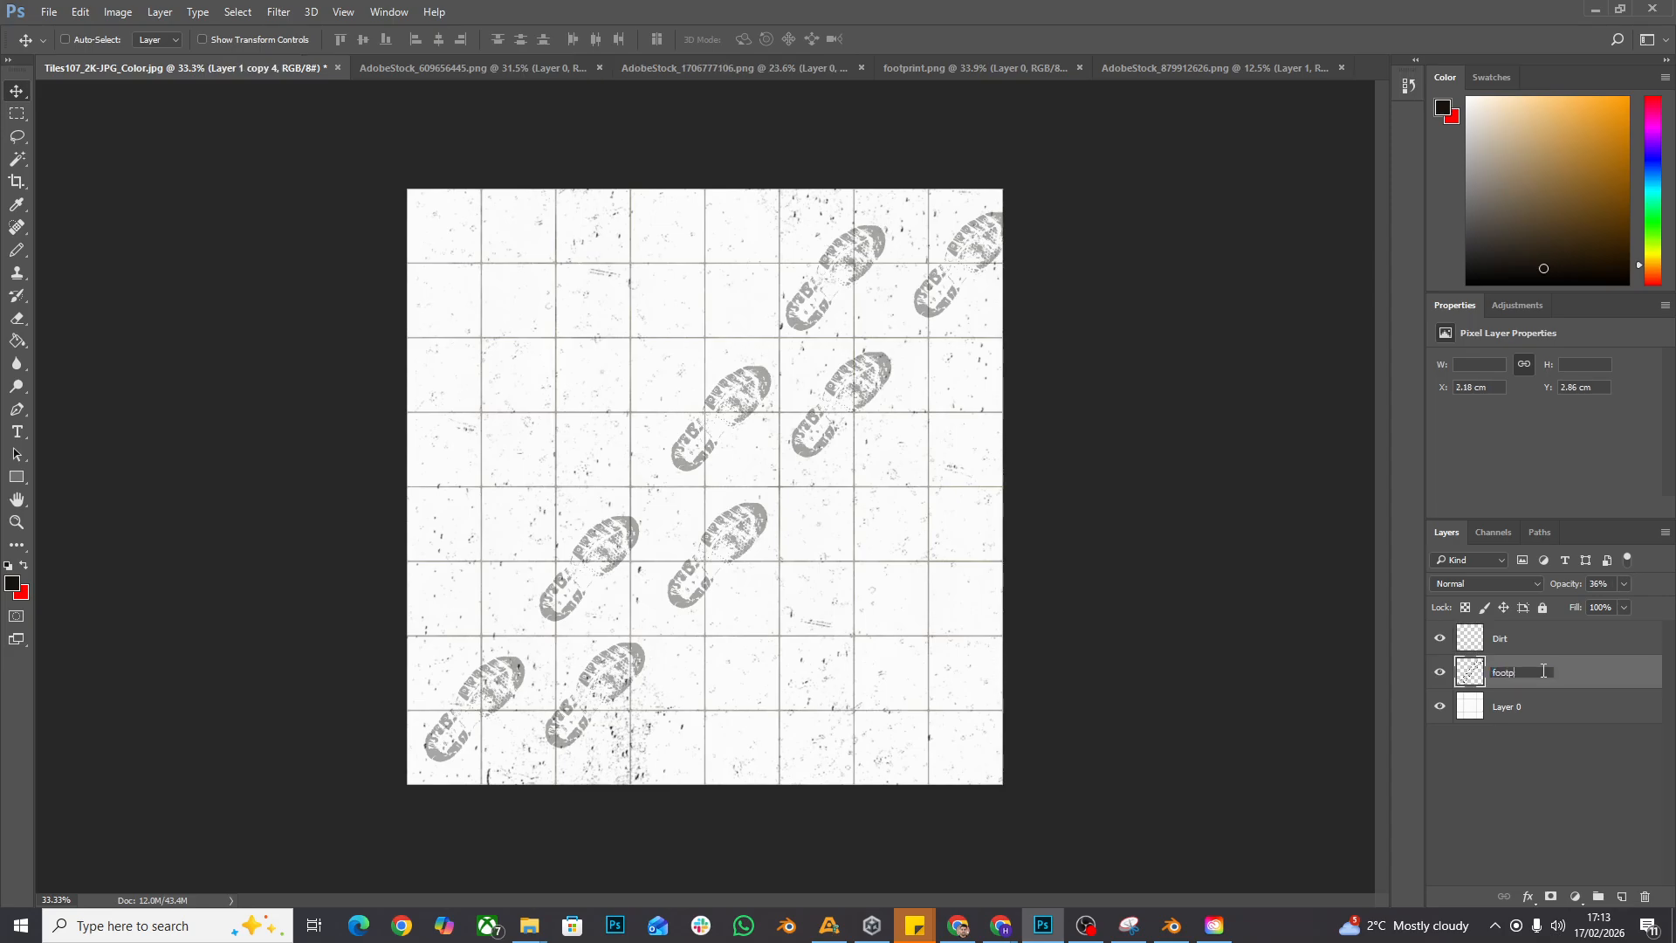
{"action": "type", "text": "rints"}
{"action": "key", "text": "Return"}
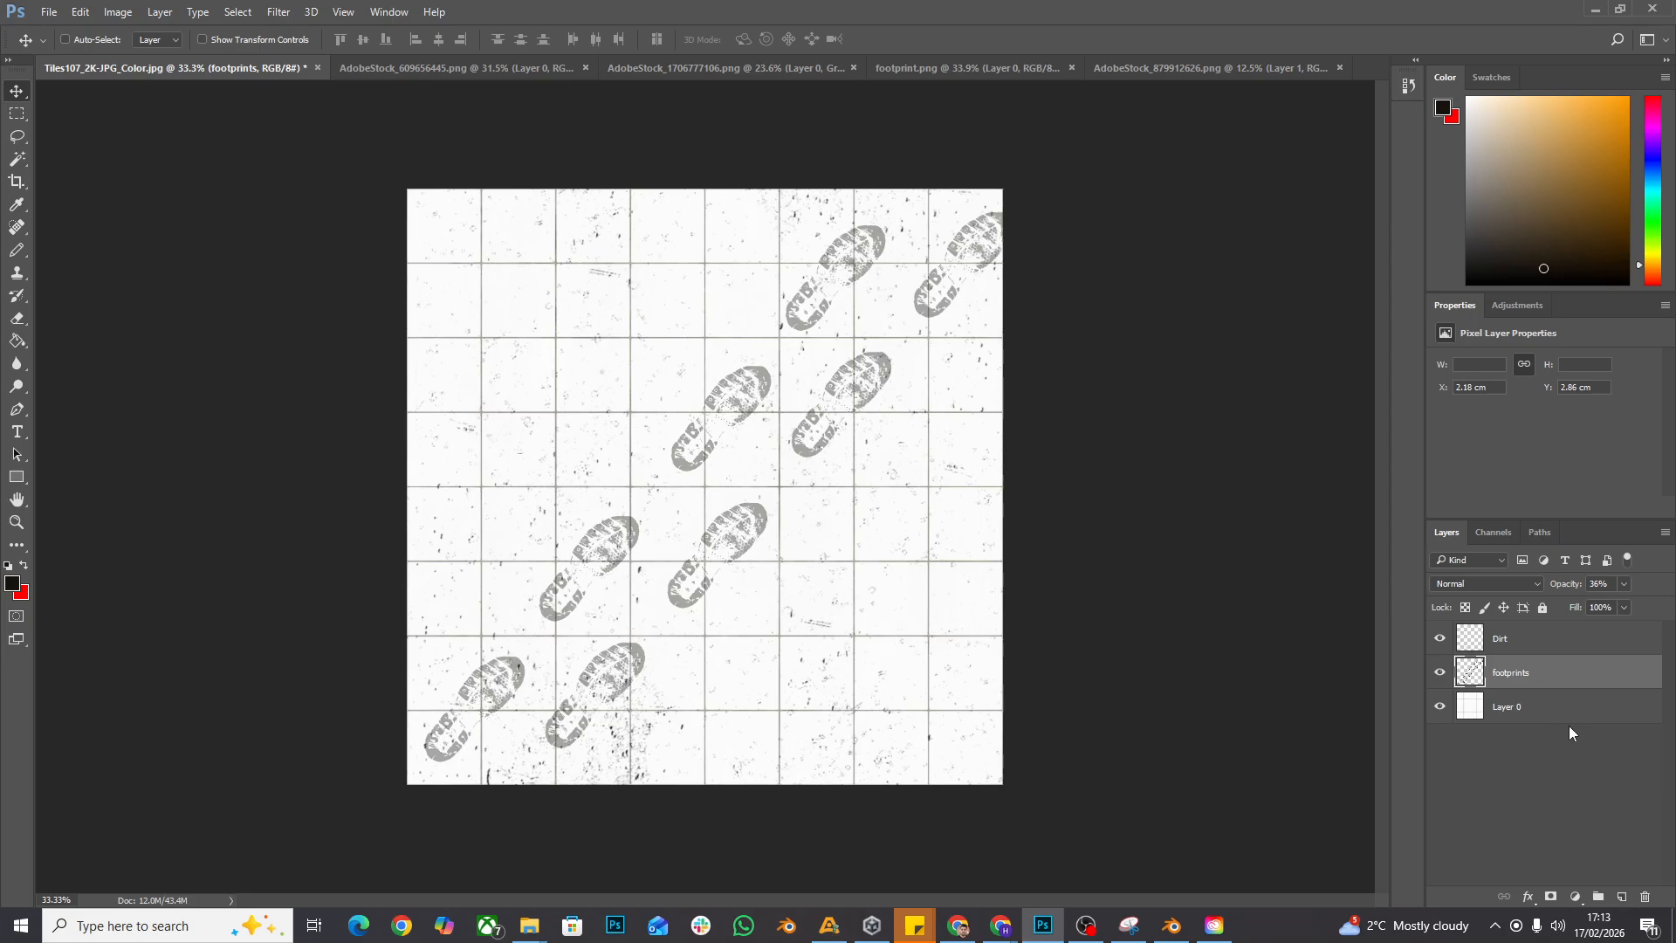
{"action": "double_click", "coordinate": [1503, 707]}
{"action": "left_click", "coordinate": [1552, 772]}
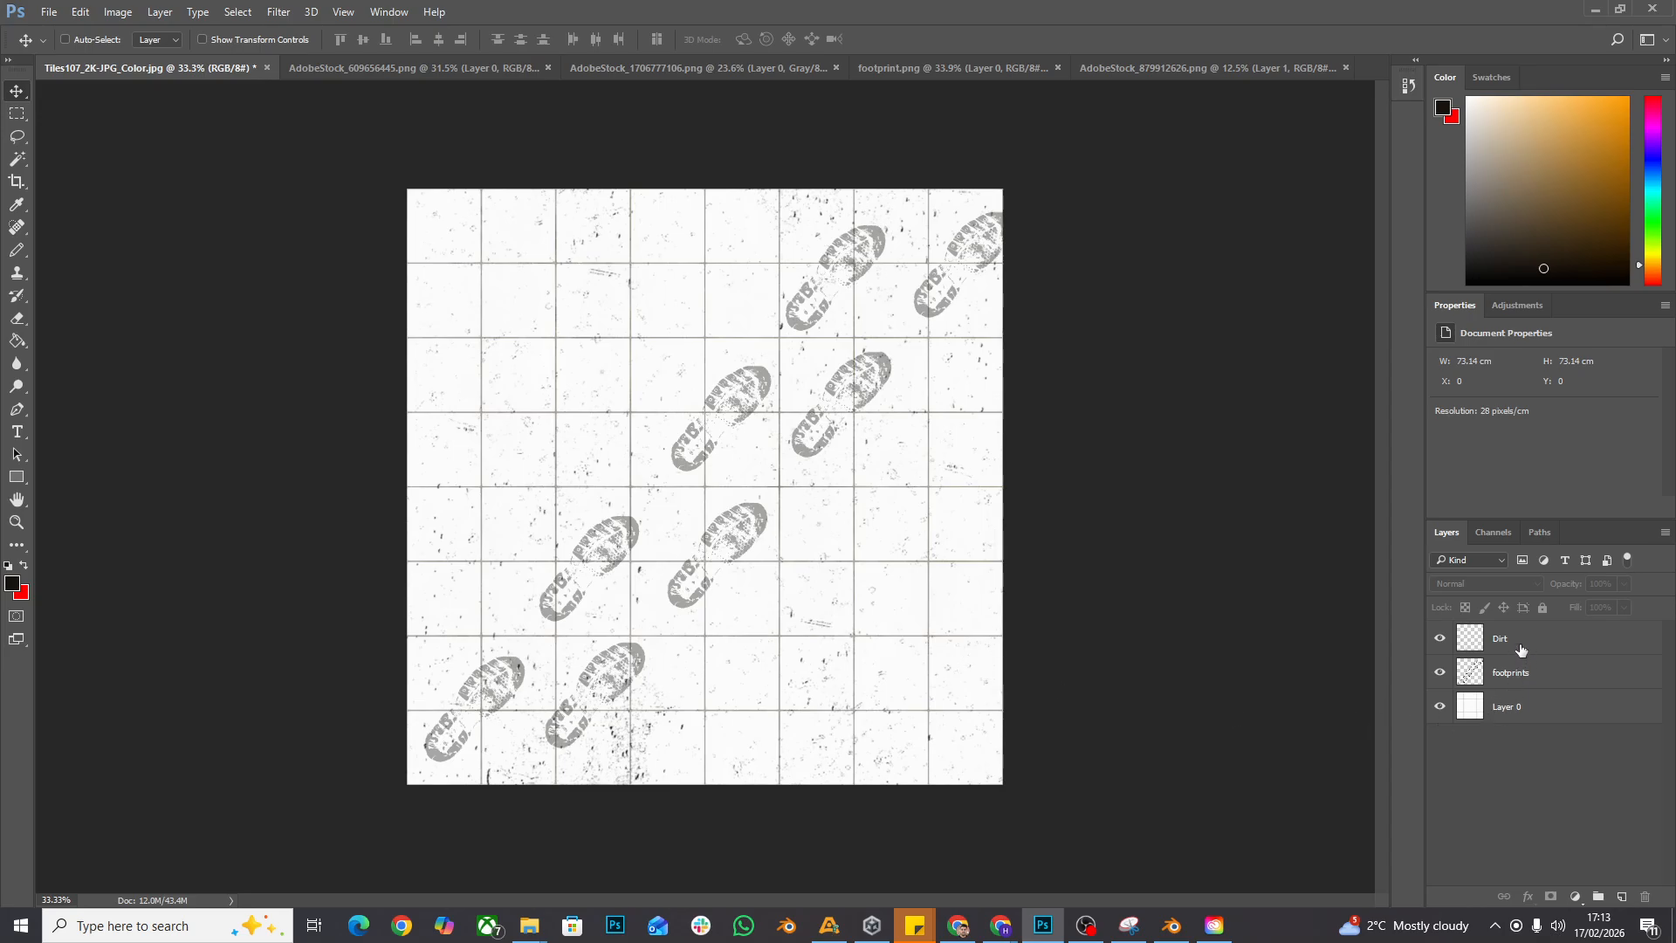
- Look through the open overlay images and examine the mossy grime in AdobeStock_609656445.png up close
{"action": "left_click", "coordinate": [1439, 642]}
{"action": "left_click", "coordinate": [950, 65]}
{"action": "left_click", "coordinate": [1118, 68]}
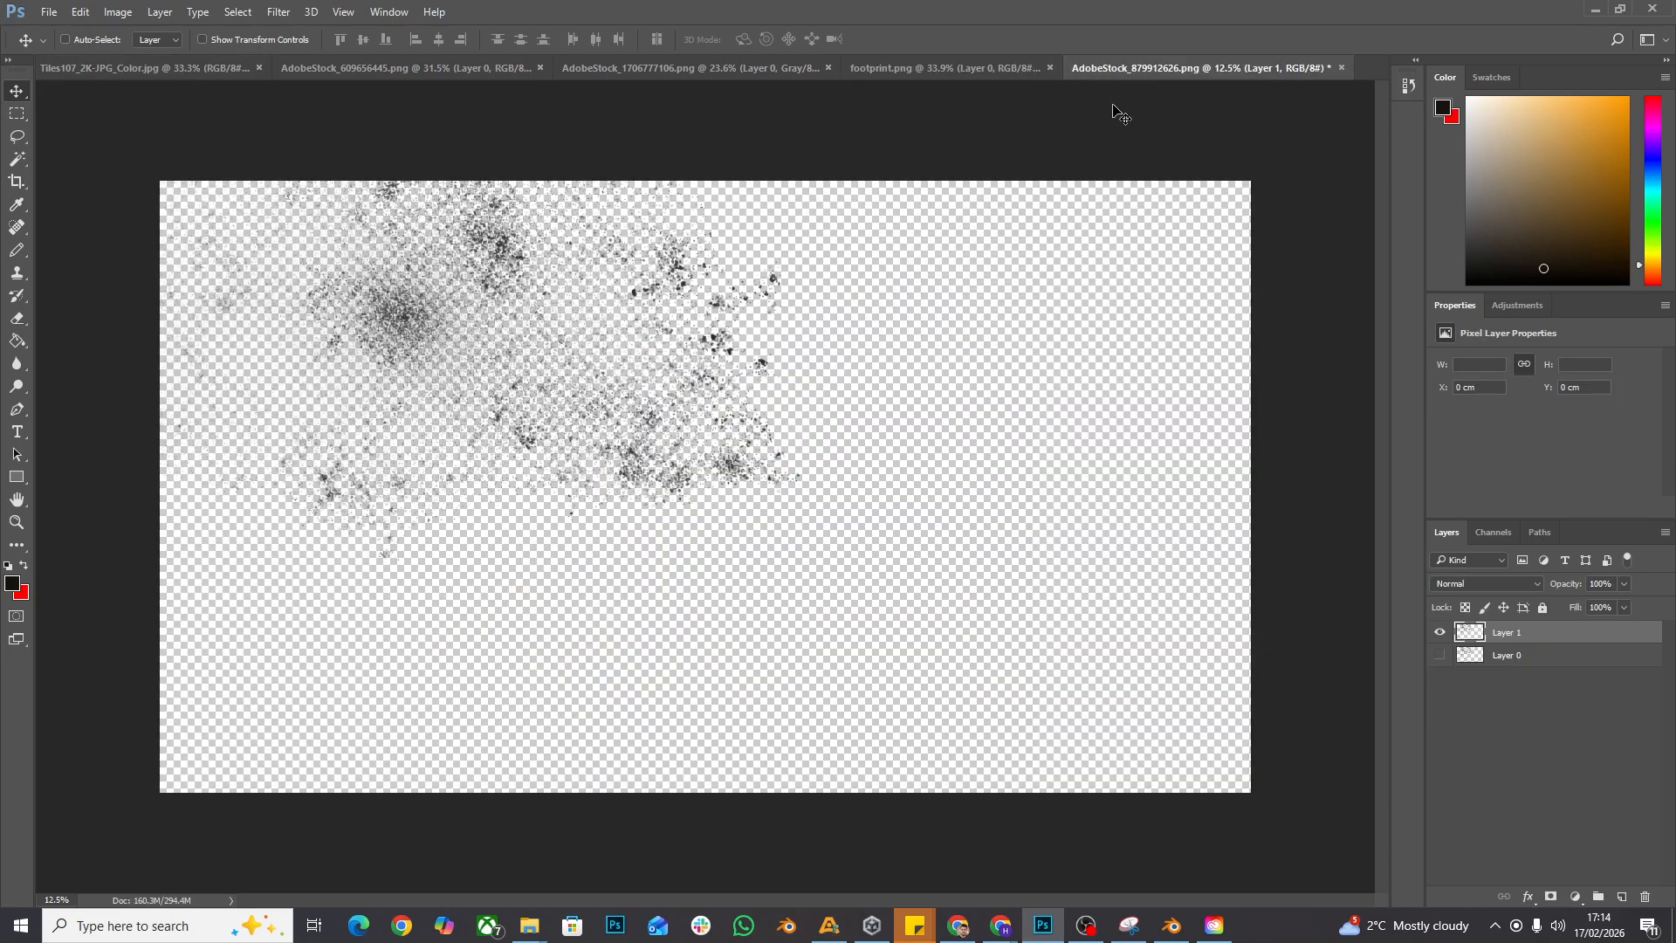
{"action": "left_click", "coordinate": [655, 69]}
{"action": "left_click", "coordinate": [463, 67]}
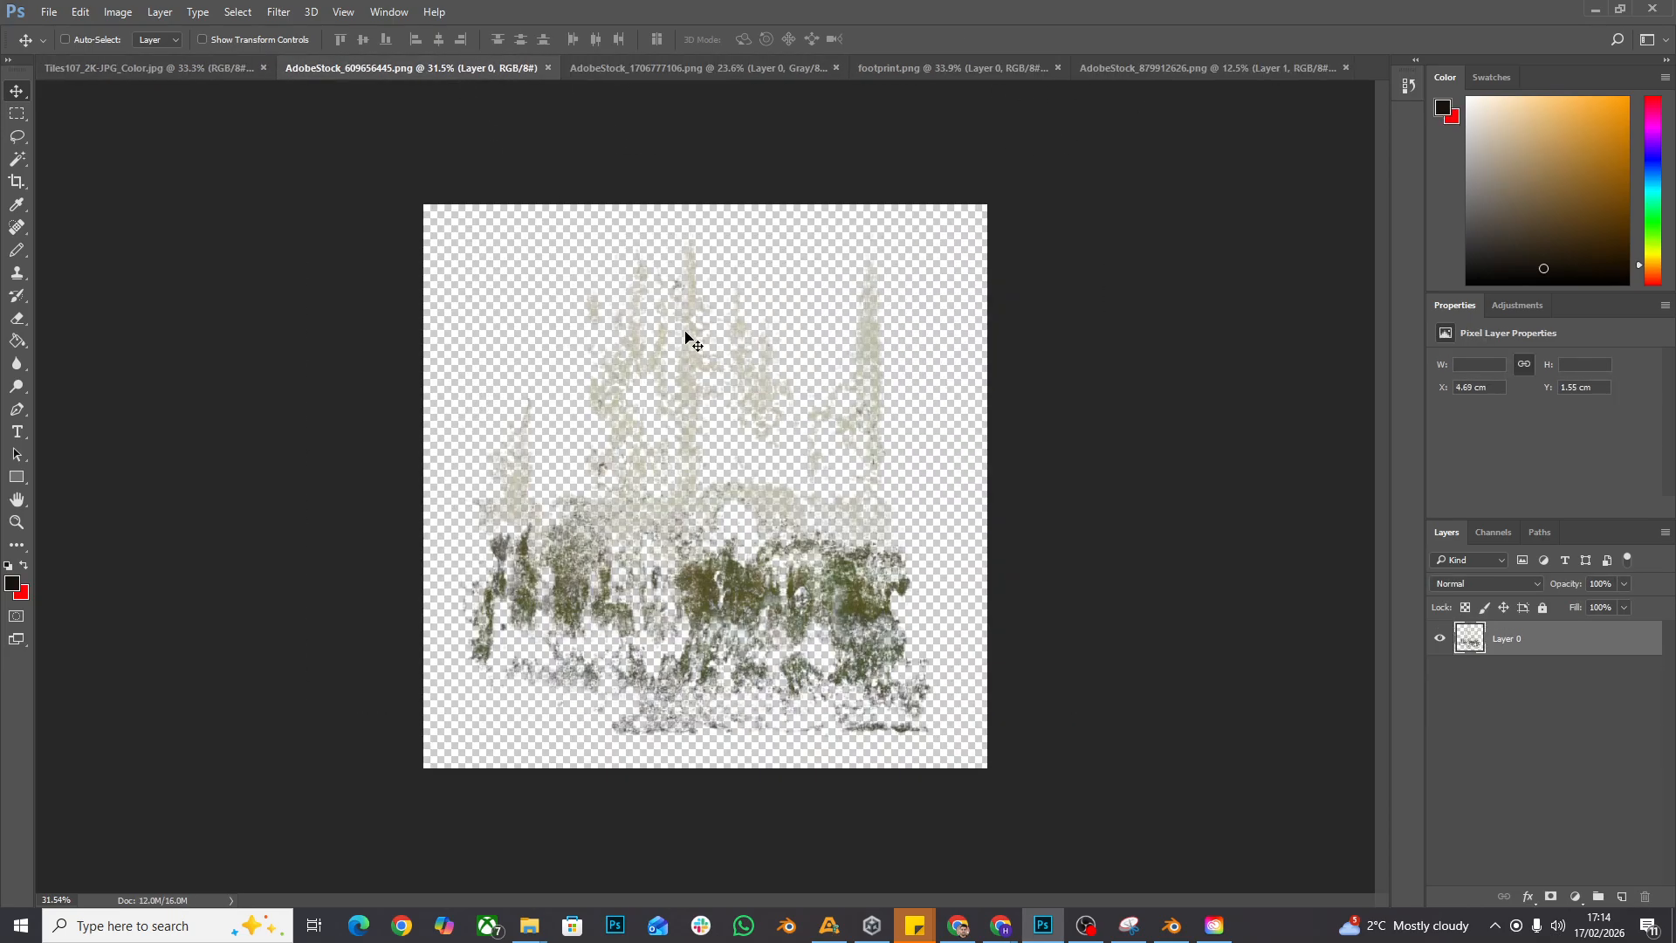
{"action": "left_click", "coordinate": [16, 523]}
{"action": "left_click_drag", "start_coordinate": [513, 616], "coordinate": [515, 468]}
{"action": "scroll", "coordinate": [709, 508], "scroll_direction": "down", "scroll_amount": 2}
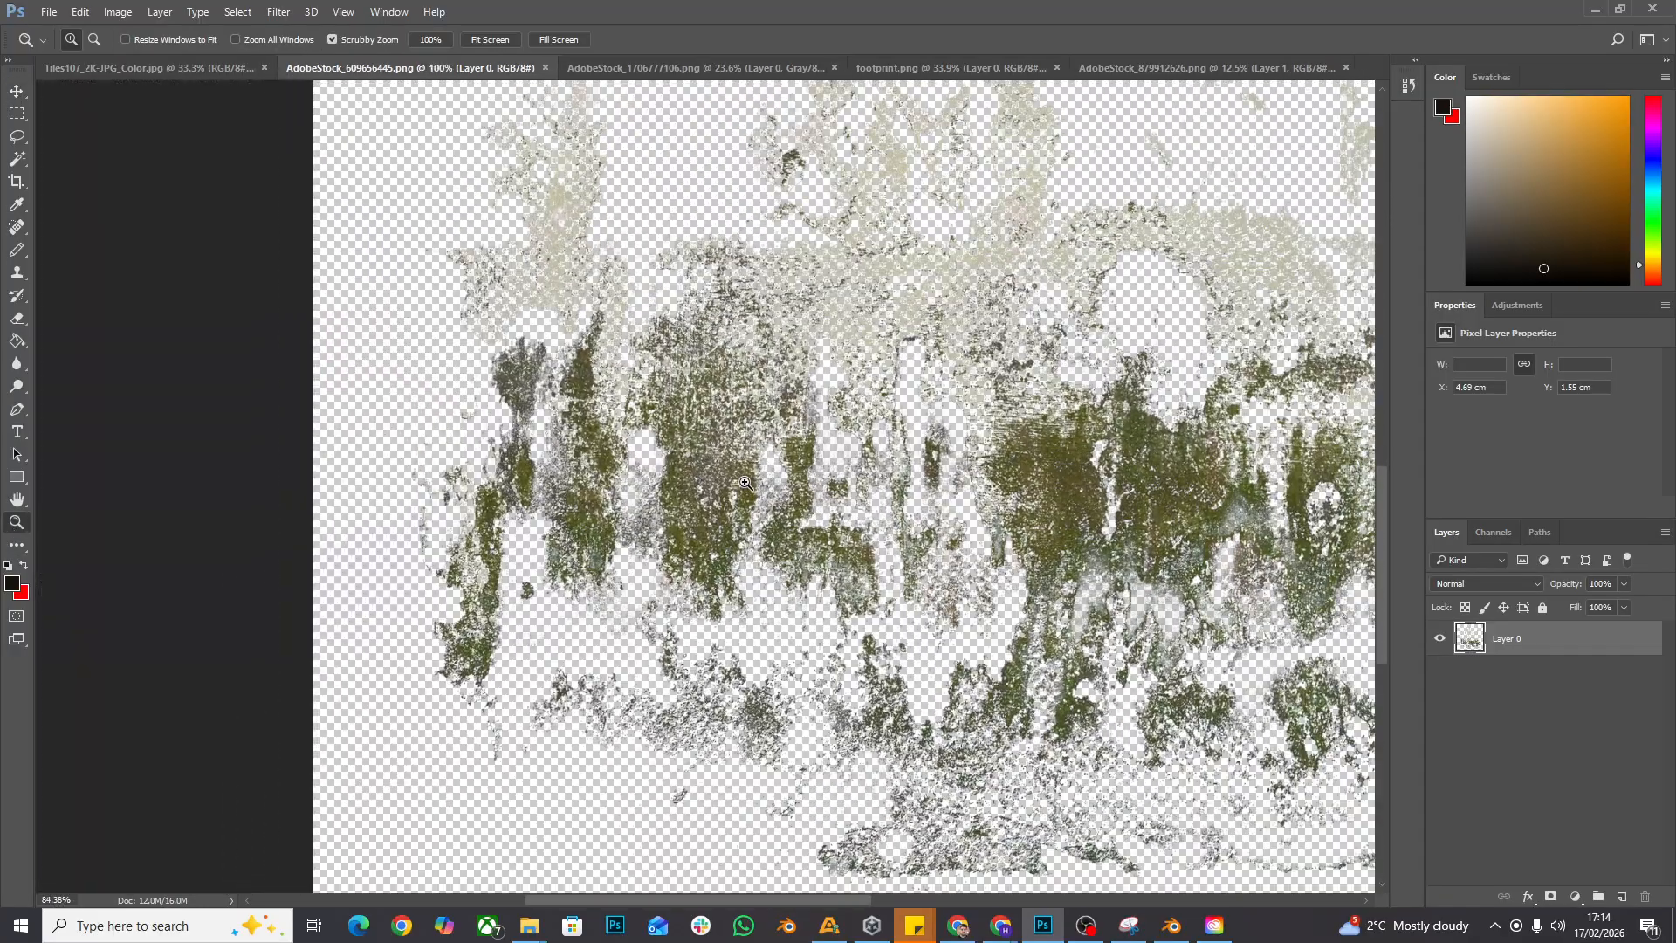
{"action": "scroll", "coordinate": [712, 508], "scroll_direction": "up", "scroll_amount": 2}
{"action": "scroll", "coordinate": [763, 498], "scroll_direction": "down", "scroll_amount": 2}
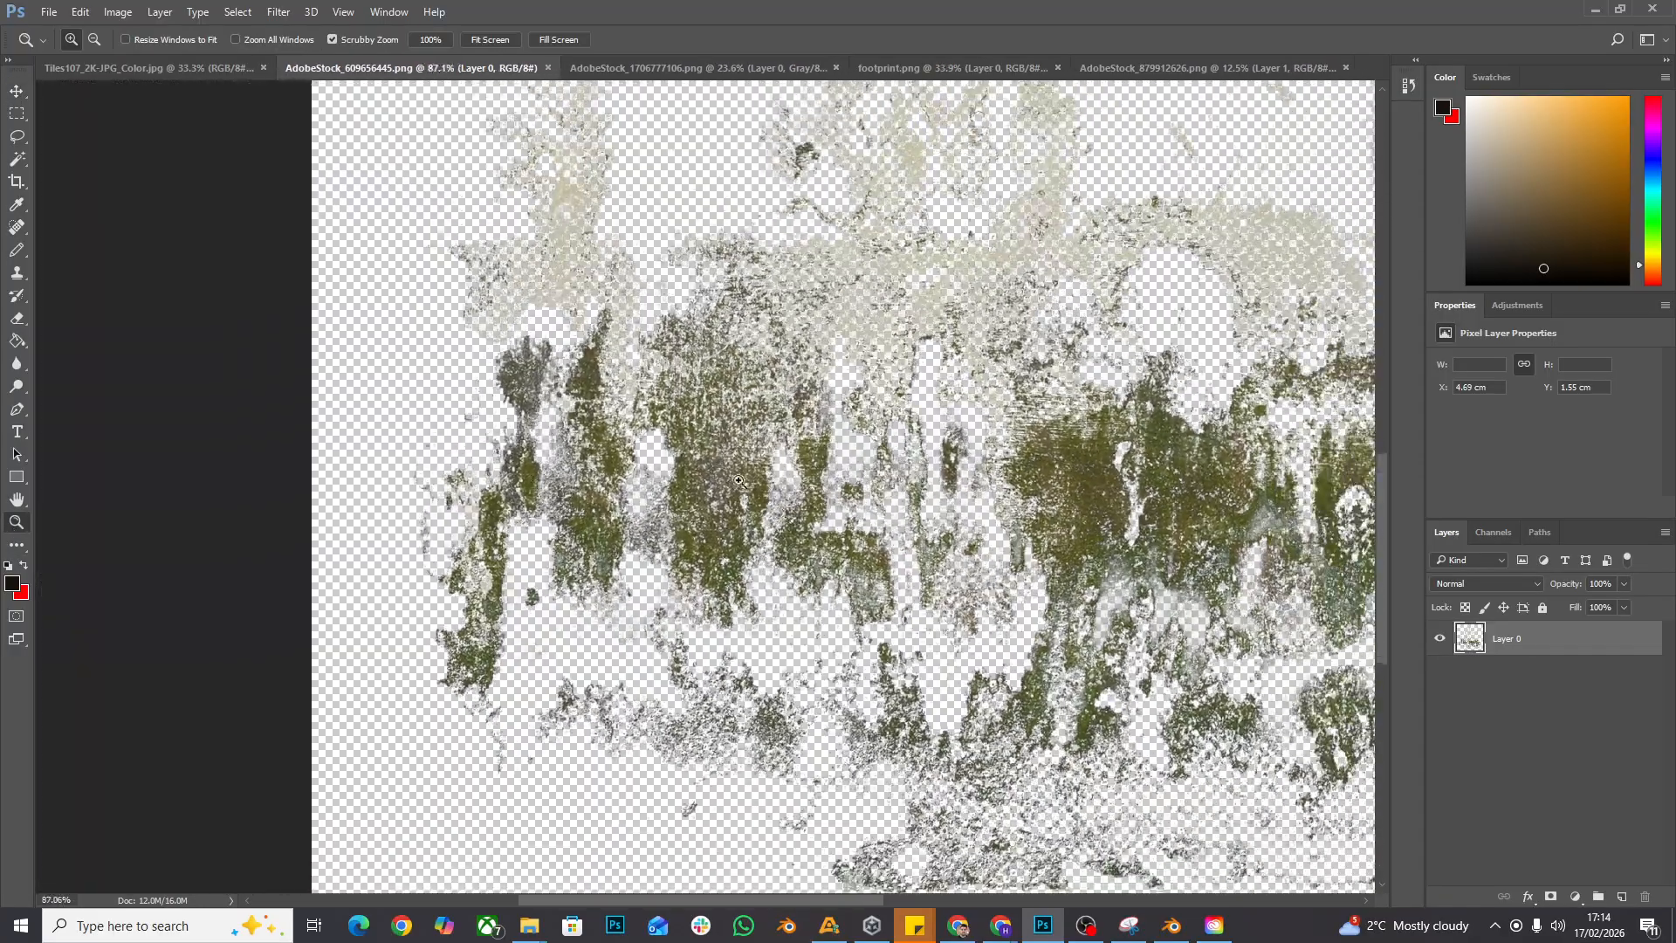
- Select the narrow moss streak on the grime's left side with the Magic Wand, undoing the excess selection
{"action": "left_click", "coordinate": [20, 161]}
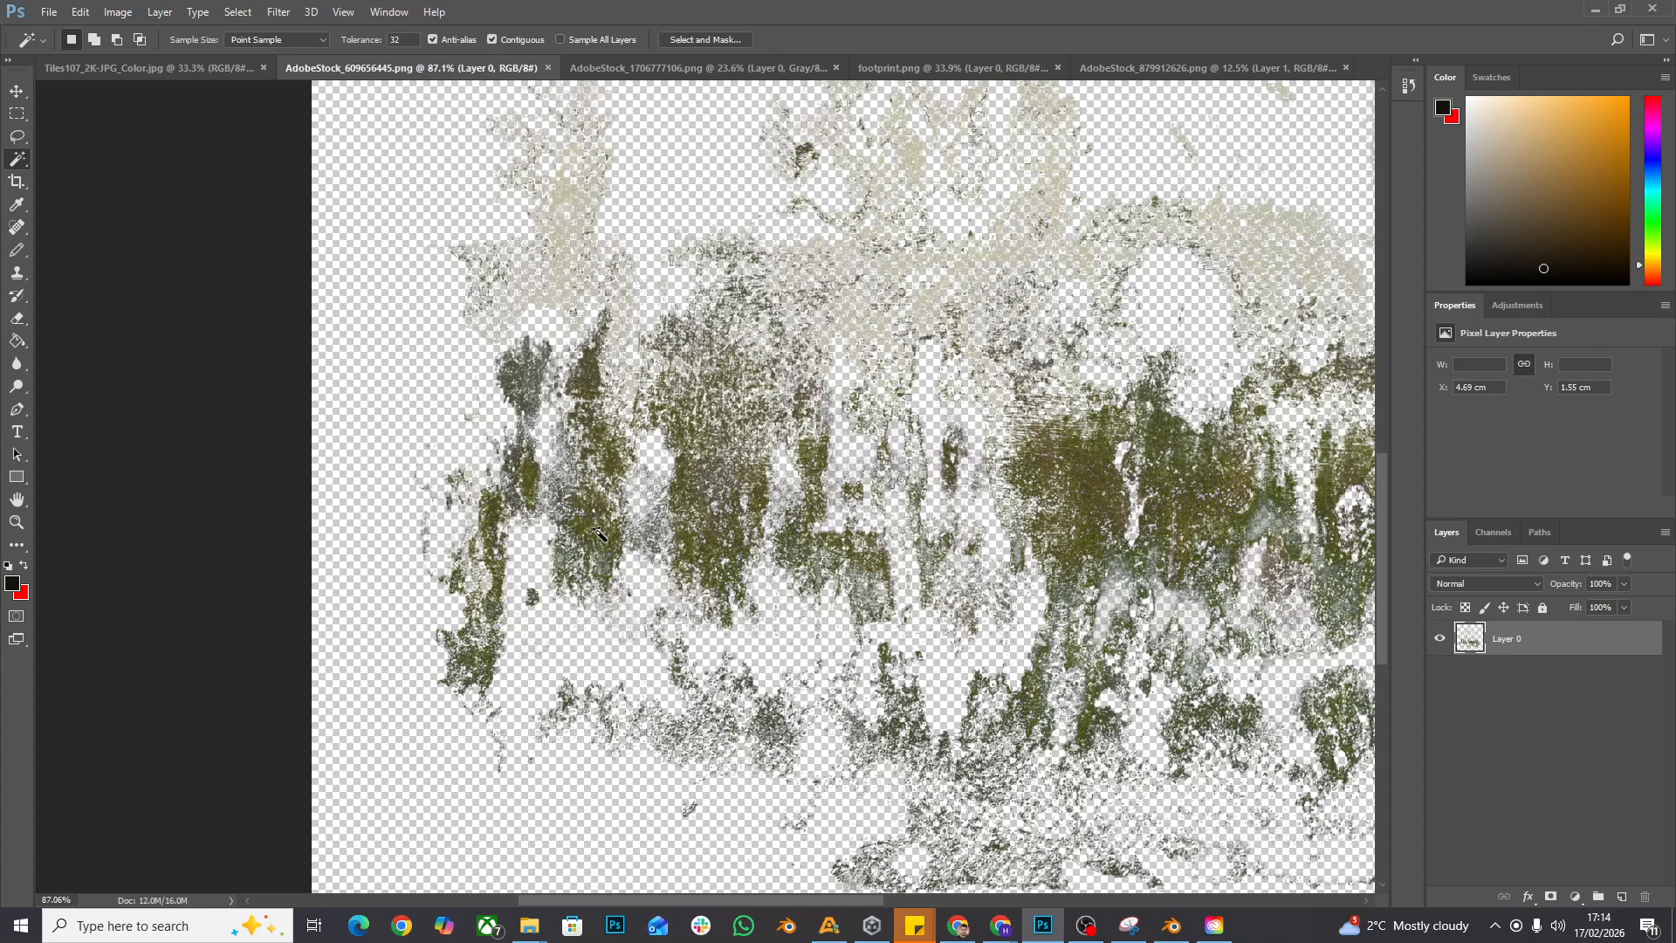
{"action": "left_click", "coordinate": [572, 566], "text": "shift"}
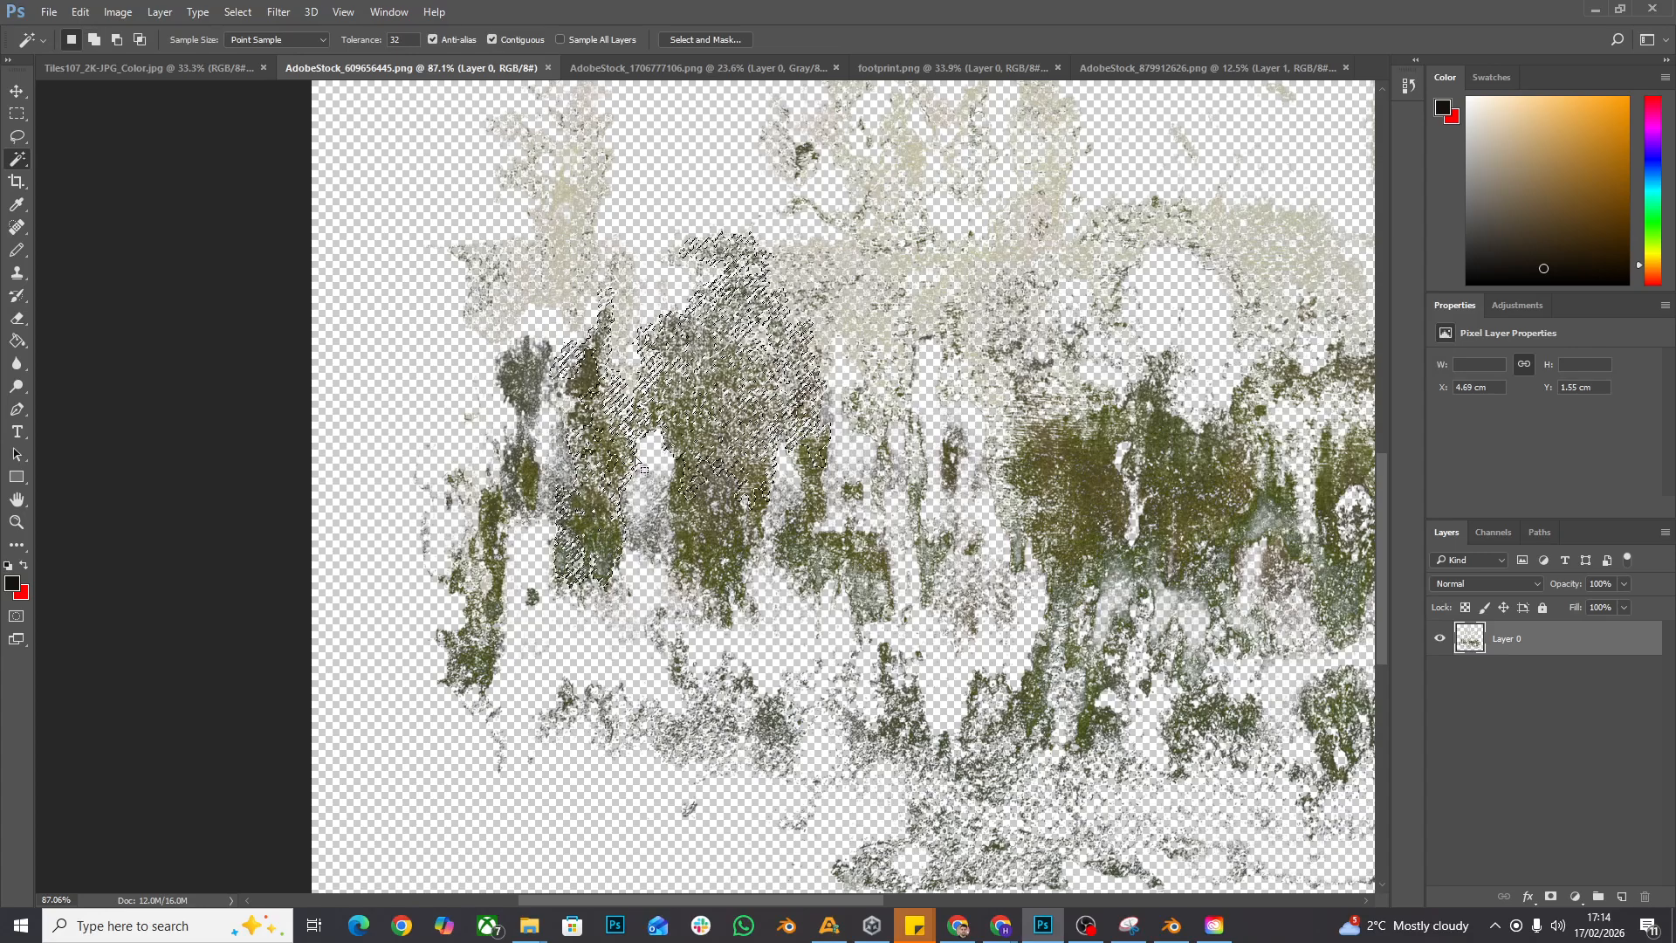
{"action": "left_click", "coordinate": [584, 387], "text": "shift"}
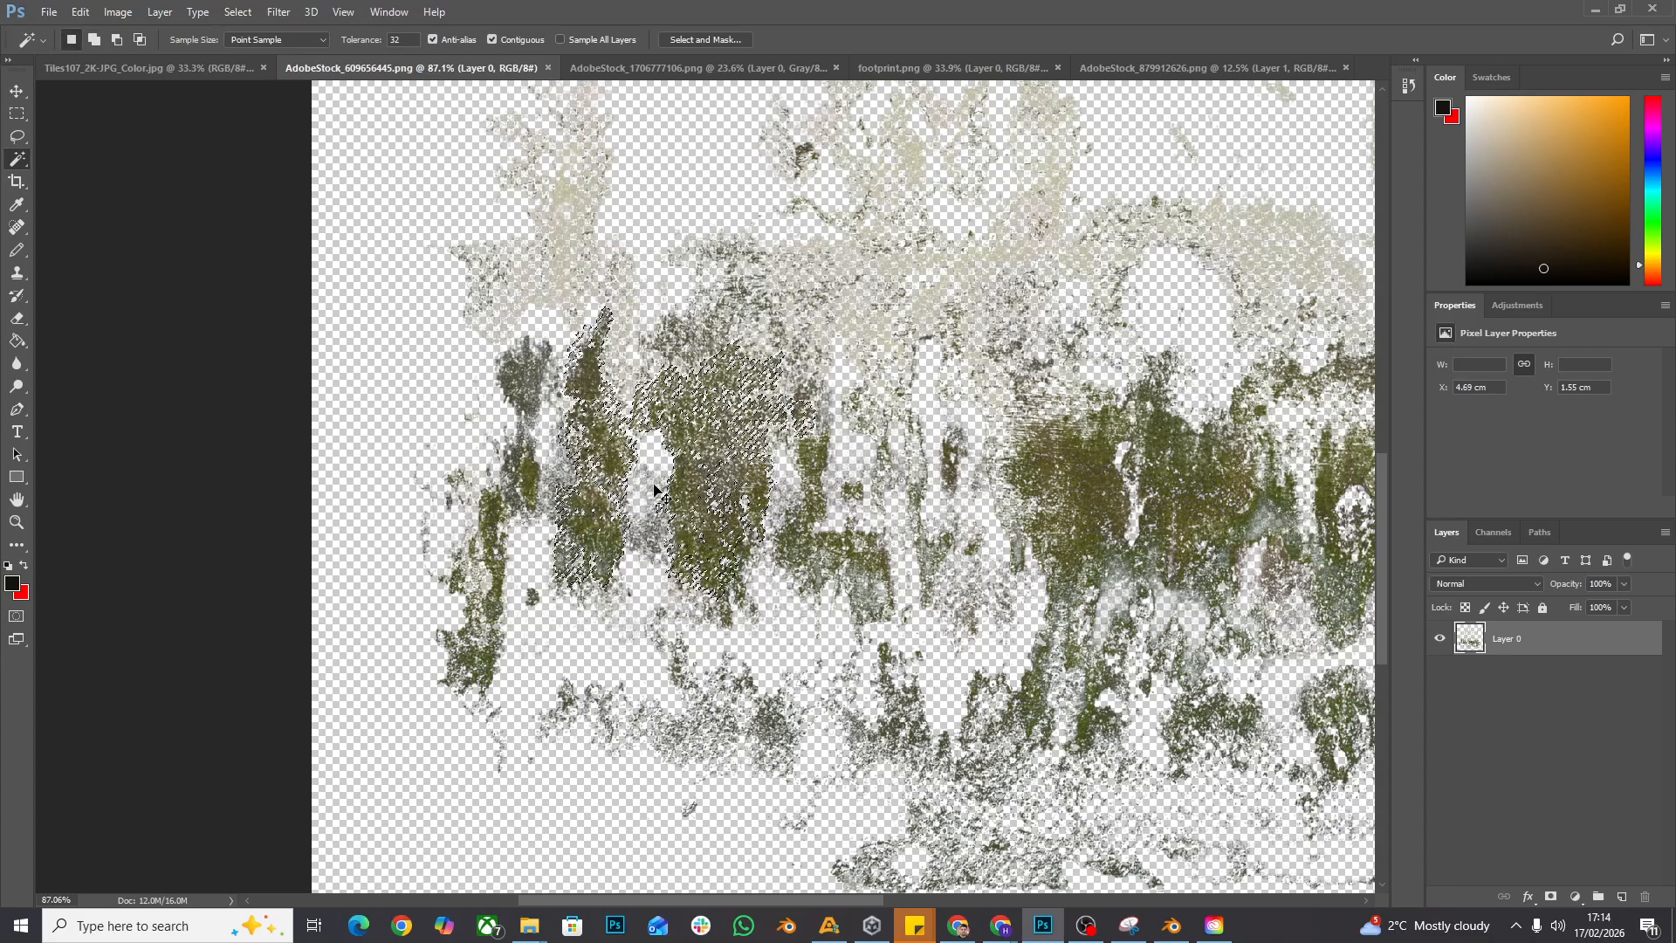
{"action": "left_click", "coordinate": [616, 464], "text": "shift"}
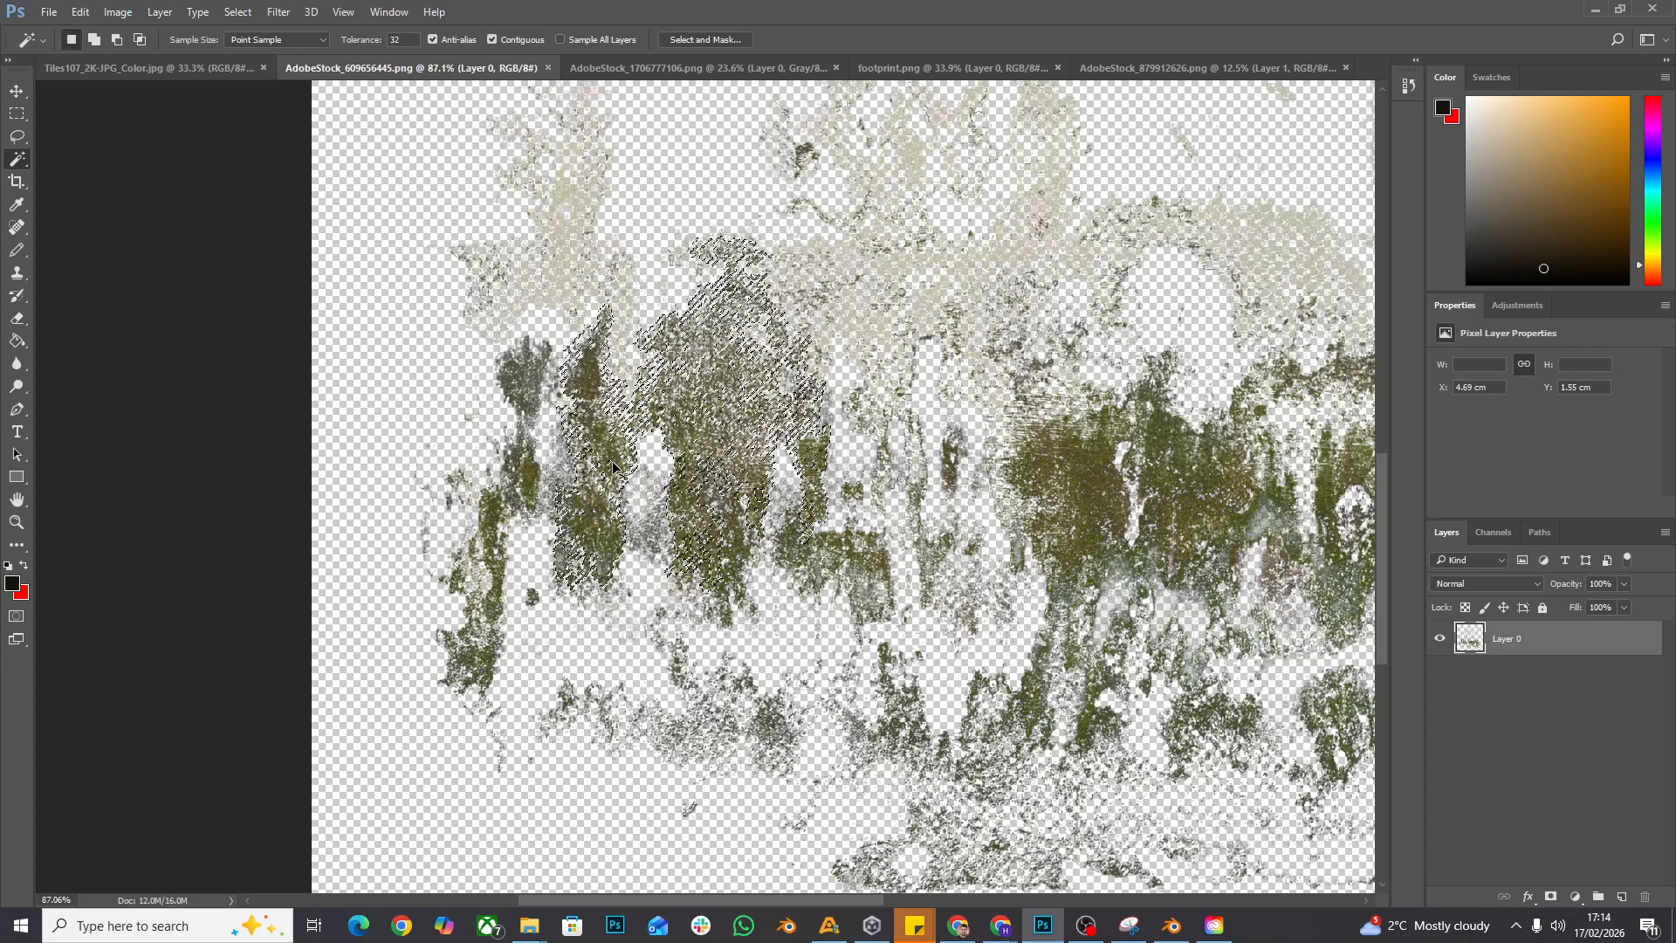
{"action": "key", "text": "ctrl+z"}
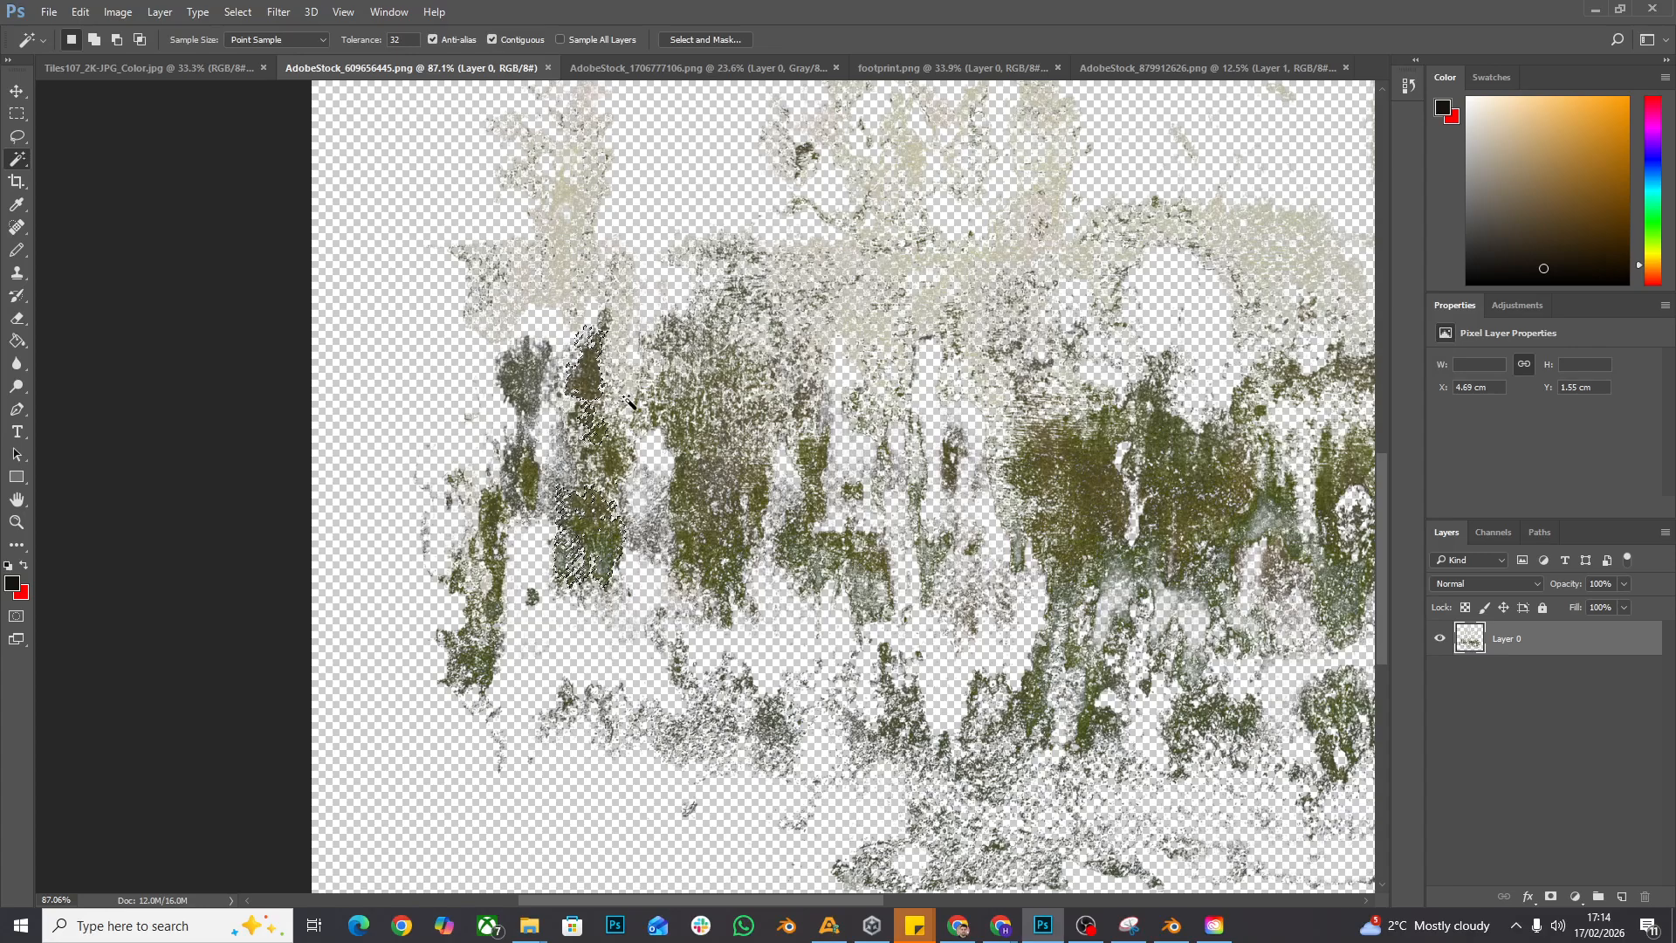
- Extend the selection with the Quick Selection tool over the neighbouring moss patches on both sides of the streak
{"action": "right_click", "coordinate": [19, 161]}
{"action": "left_click", "coordinate": [98, 159]}
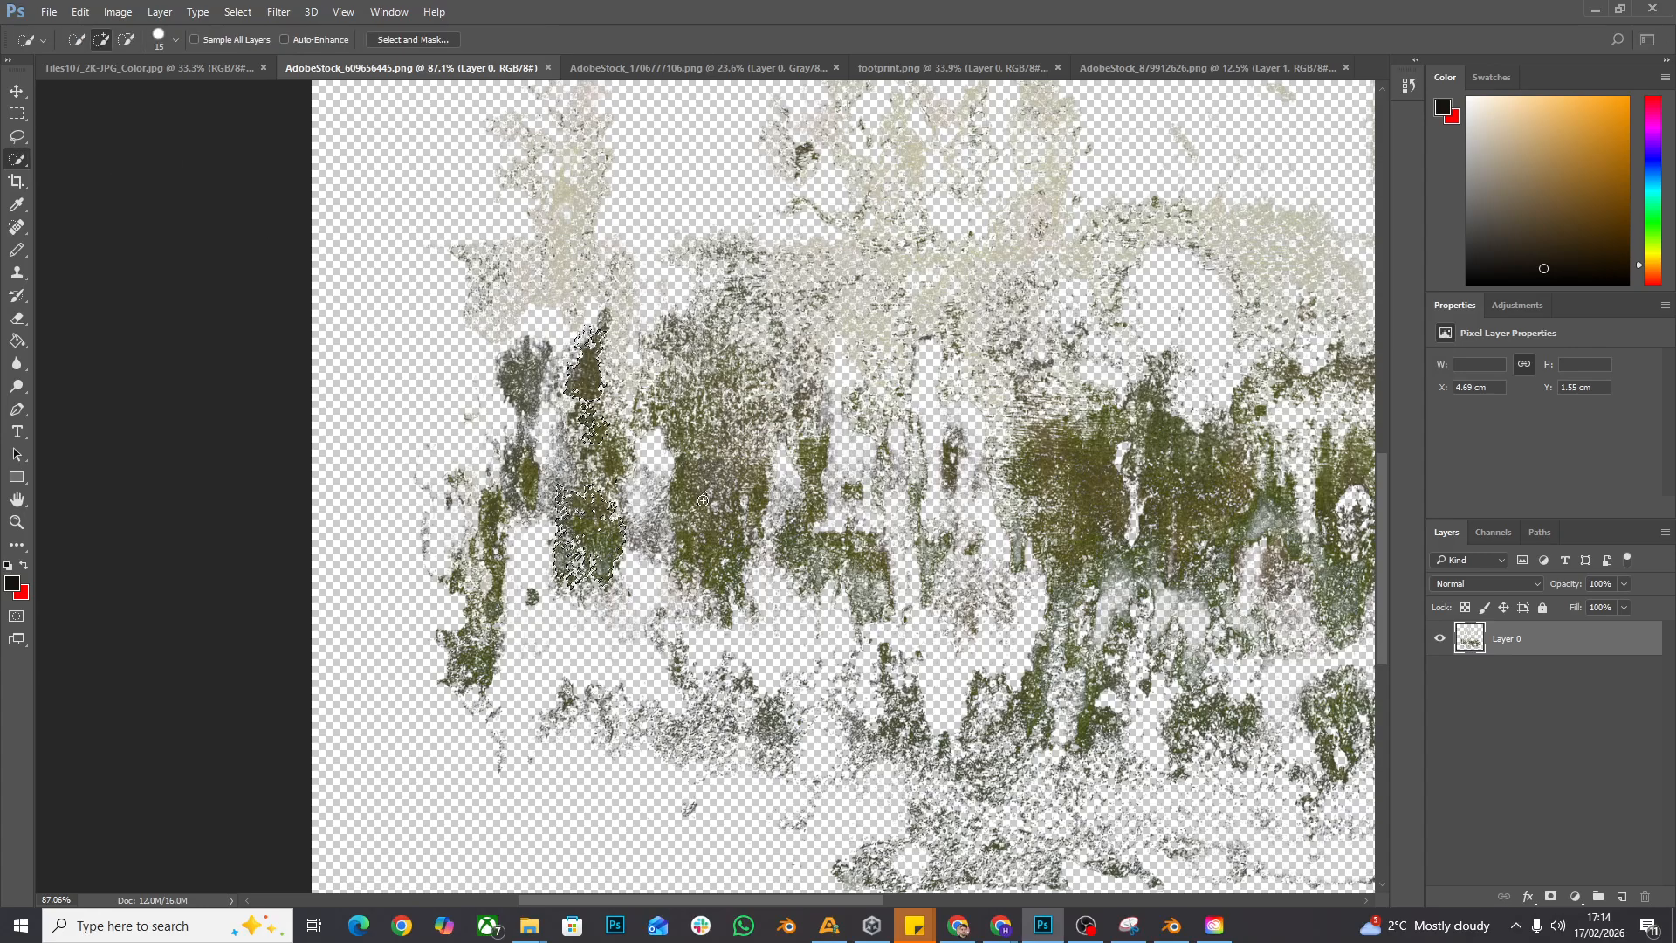
{"action": "mouse_move", "coordinate": [703, 501]}
{"action": "left_mouse_down"}
{"action": "mouse_move", "coordinate": [698, 539]}
{"action": "mouse_move", "coordinate": [734, 540]}
{"action": "mouse_move", "coordinate": [719, 548]}
{"action": "mouse_move", "coordinate": [758, 514]}
{"action": "left_mouse_up"}
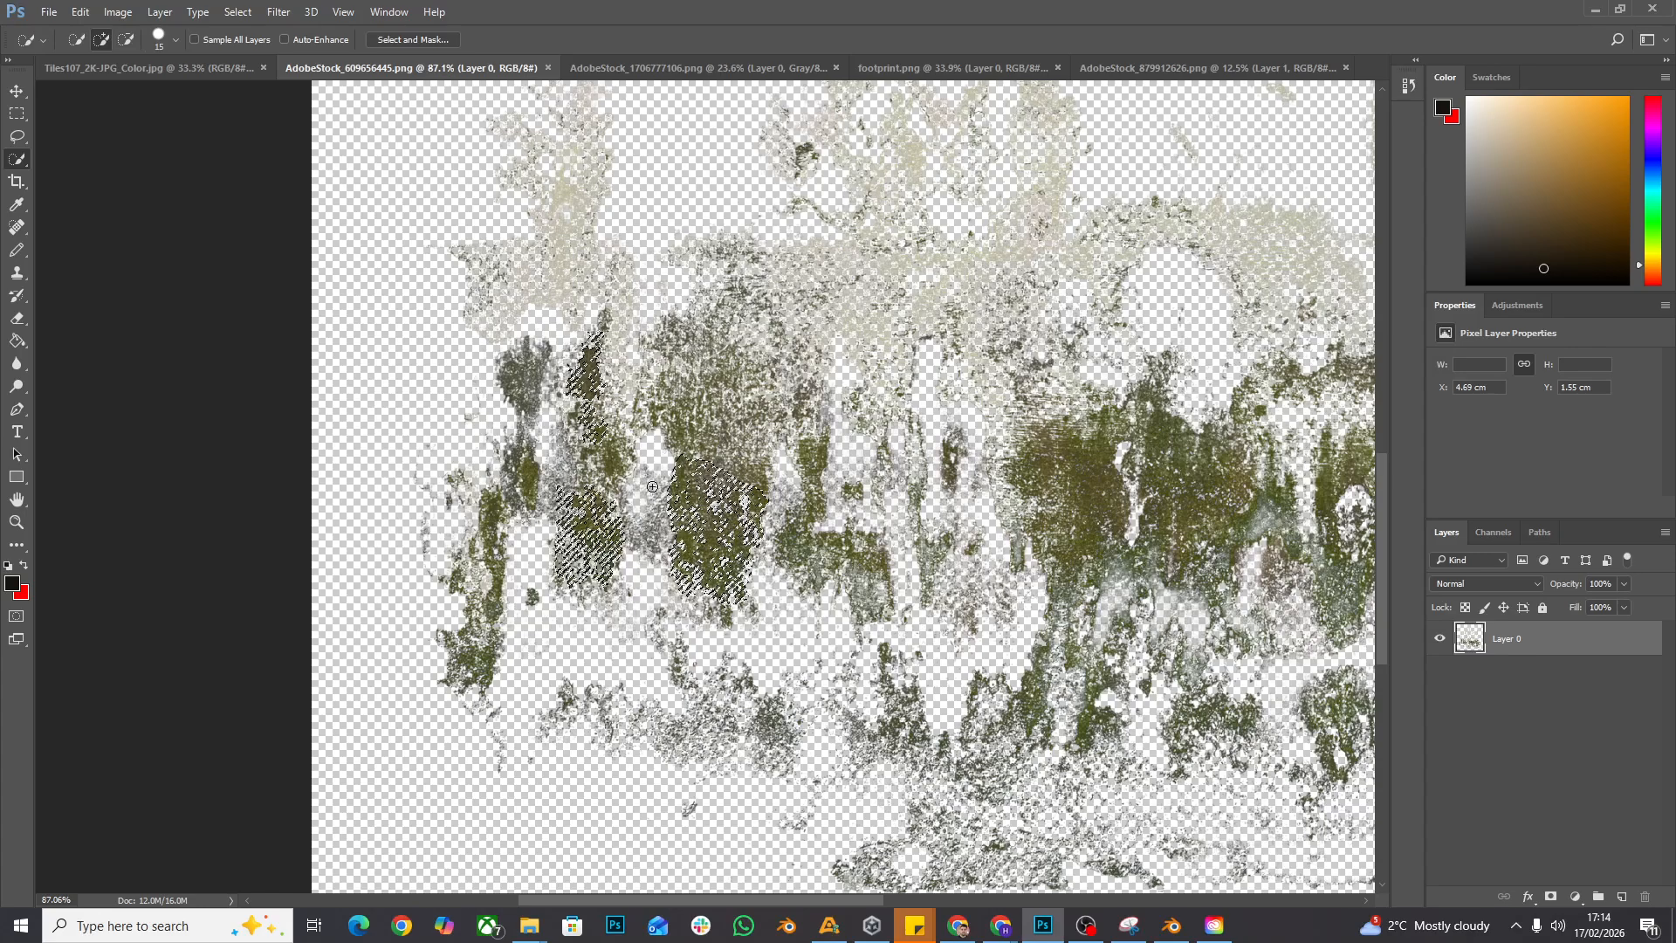
{"action": "mouse_move", "coordinate": [653, 522]}
{"action": "left_mouse_down"}
{"action": "mouse_move", "coordinate": [583, 484]}
{"action": "mouse_move", "coordinate": [576, 419]}
{"action": "mouse_move", "coordinate": [529, 380]}
{"action": "mouse_move", "coordinate": [522, 474]}
{"action": "left_mouse_up"}
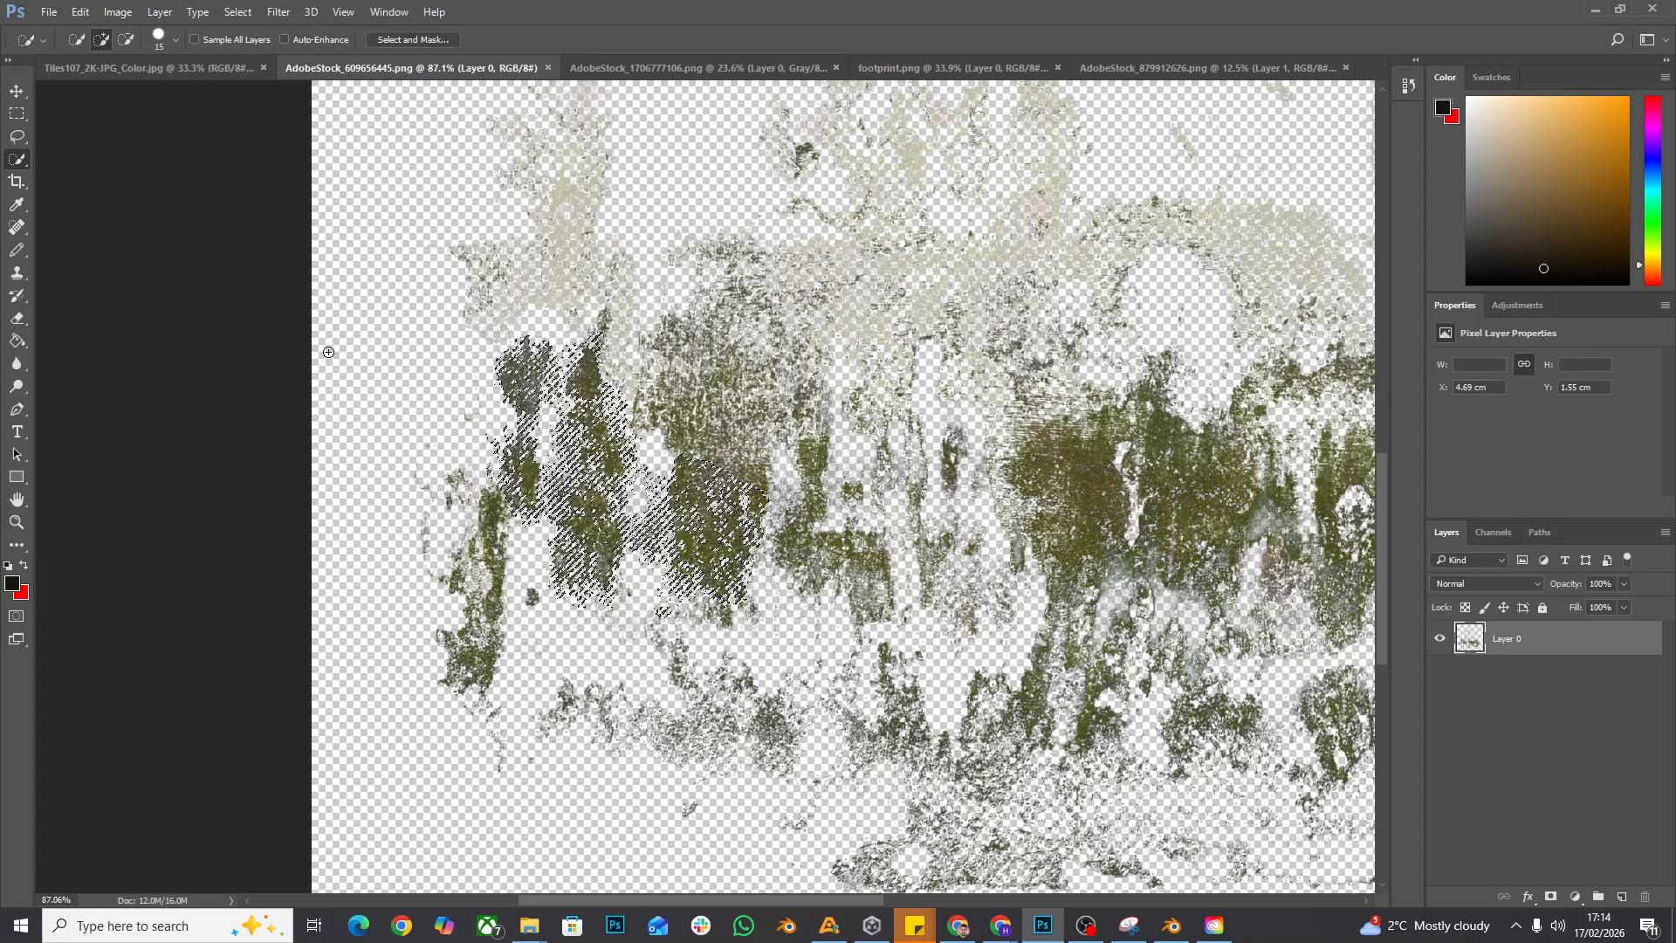
- Move the selected moss patches into the Tiles107_2K-JPG_Color.jpg image and position them in its lower-right area
{"action": "left_click", "coordinate": [15, 90]}
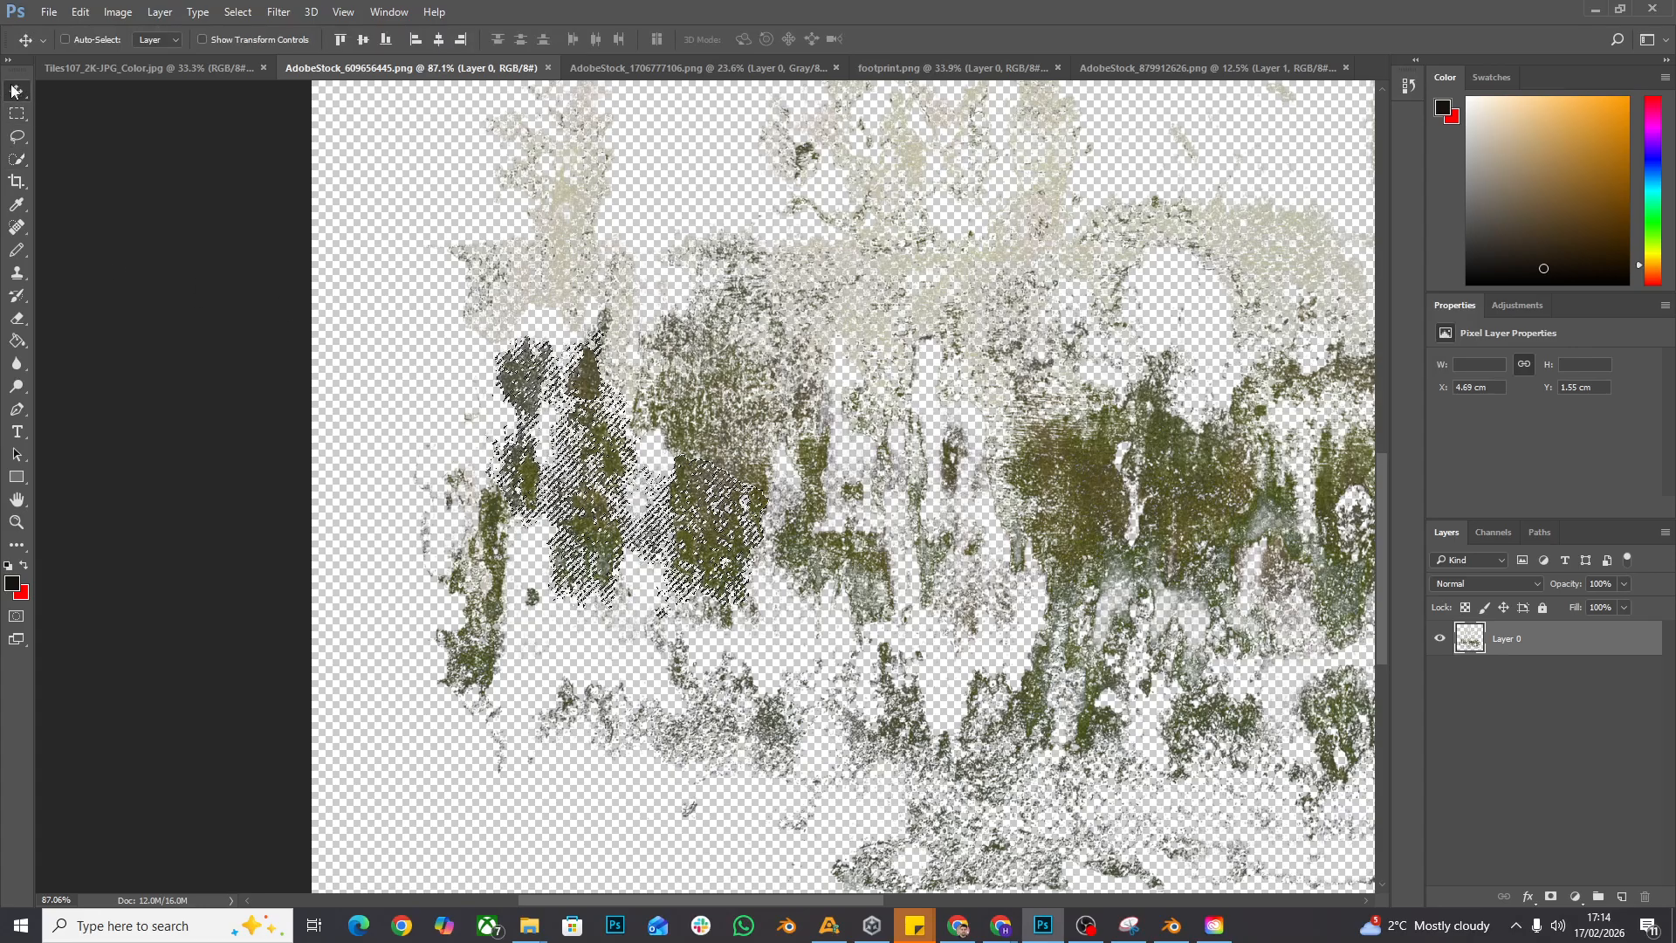
{"action": "mouse_move", "coordinate": [602, 406]}
{"action": "left_mouse_down"}
{"action": "mouse_move", "coordinate": [171, 105]}
{"action": "mouse_move", "coordinate": [166, 70]}
{"action": "mouse_move", "coordinate": [229, 139]}
{"action": "mouse_move", "coordinate": [821, 568]}
{"action": "mouse_move", "coordinate": [917, 711]}
{"action": "mouse_move", "coordinate": [969, 699]}
{"action": "mouse_move", "coordinate": [912, 650]}
{"action": "mouse_move", "coordinate": [908, 685]}
{"action": "left_mouse_up"}
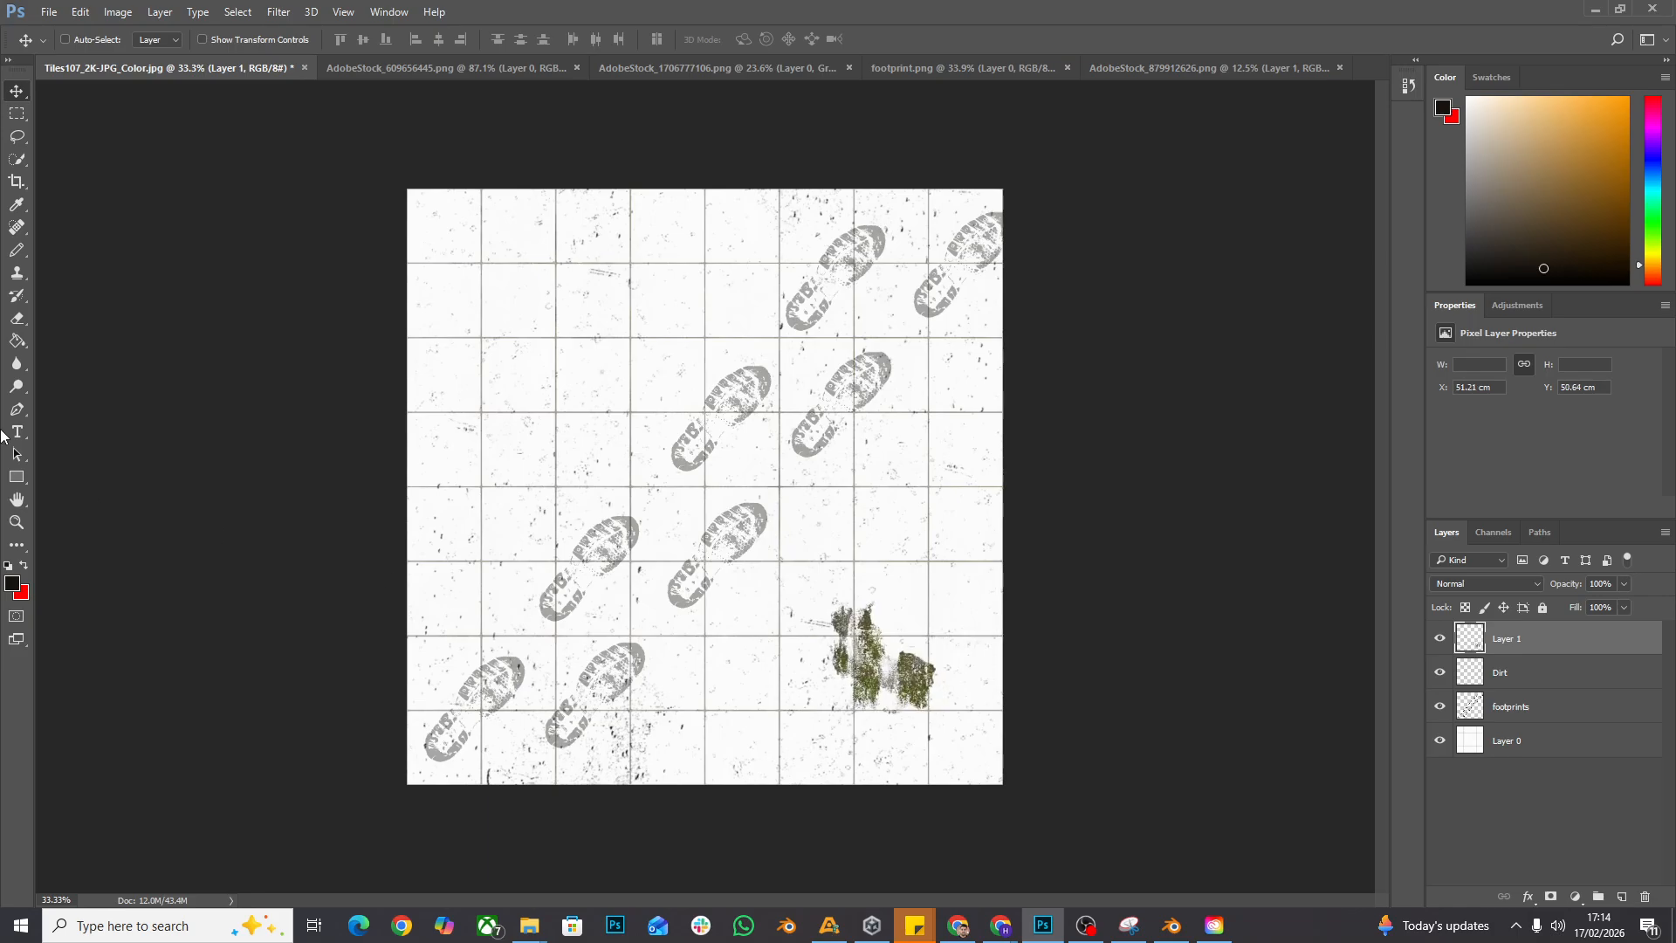
{"action": "left_click", "coordinate": [17, 522]}
{"action": "left_click_drag", "start_coordinate": [793, 630], "coordinate": [821, 629]}
{"action": "left_click", "coordinate": [10, 92]}
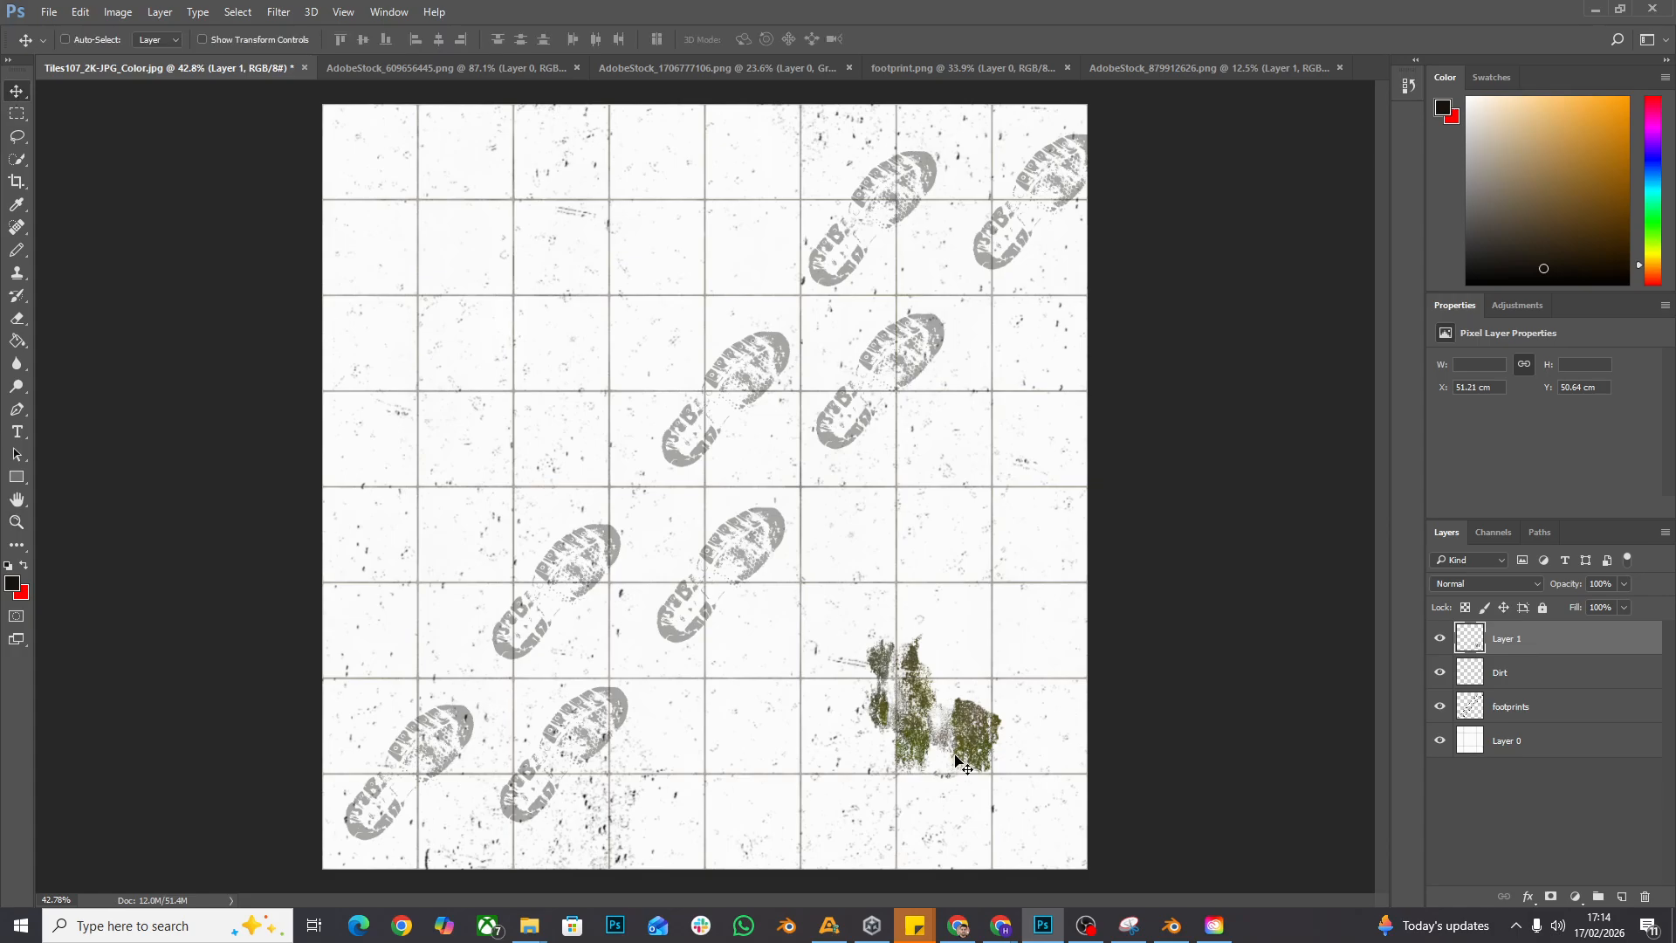
{"action": "left_click_drag", "start_coordinate": [958, 744], "coordinate": [915, 723]}
- Scale the moss layer up to about 242%, extending it toward the middle of the tile image
{"action": "key", "text": "ctrl+t"}
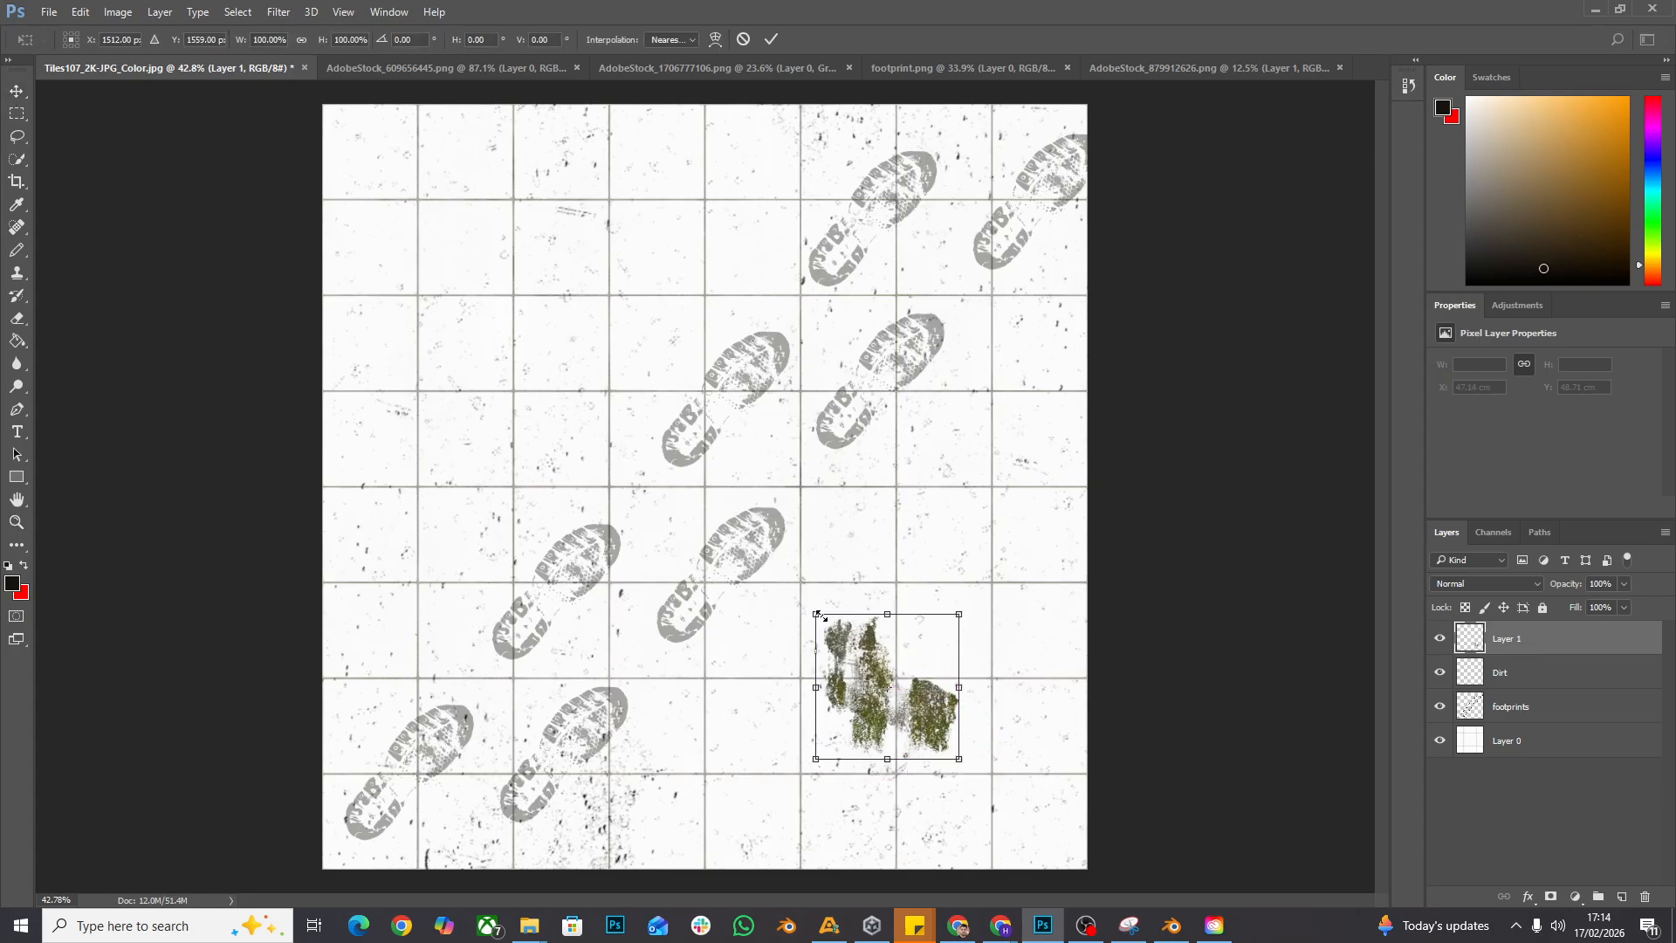
{"action": "left_click_drag", "start_coordinate": [818, 616], "coordinate": [601, 424]}
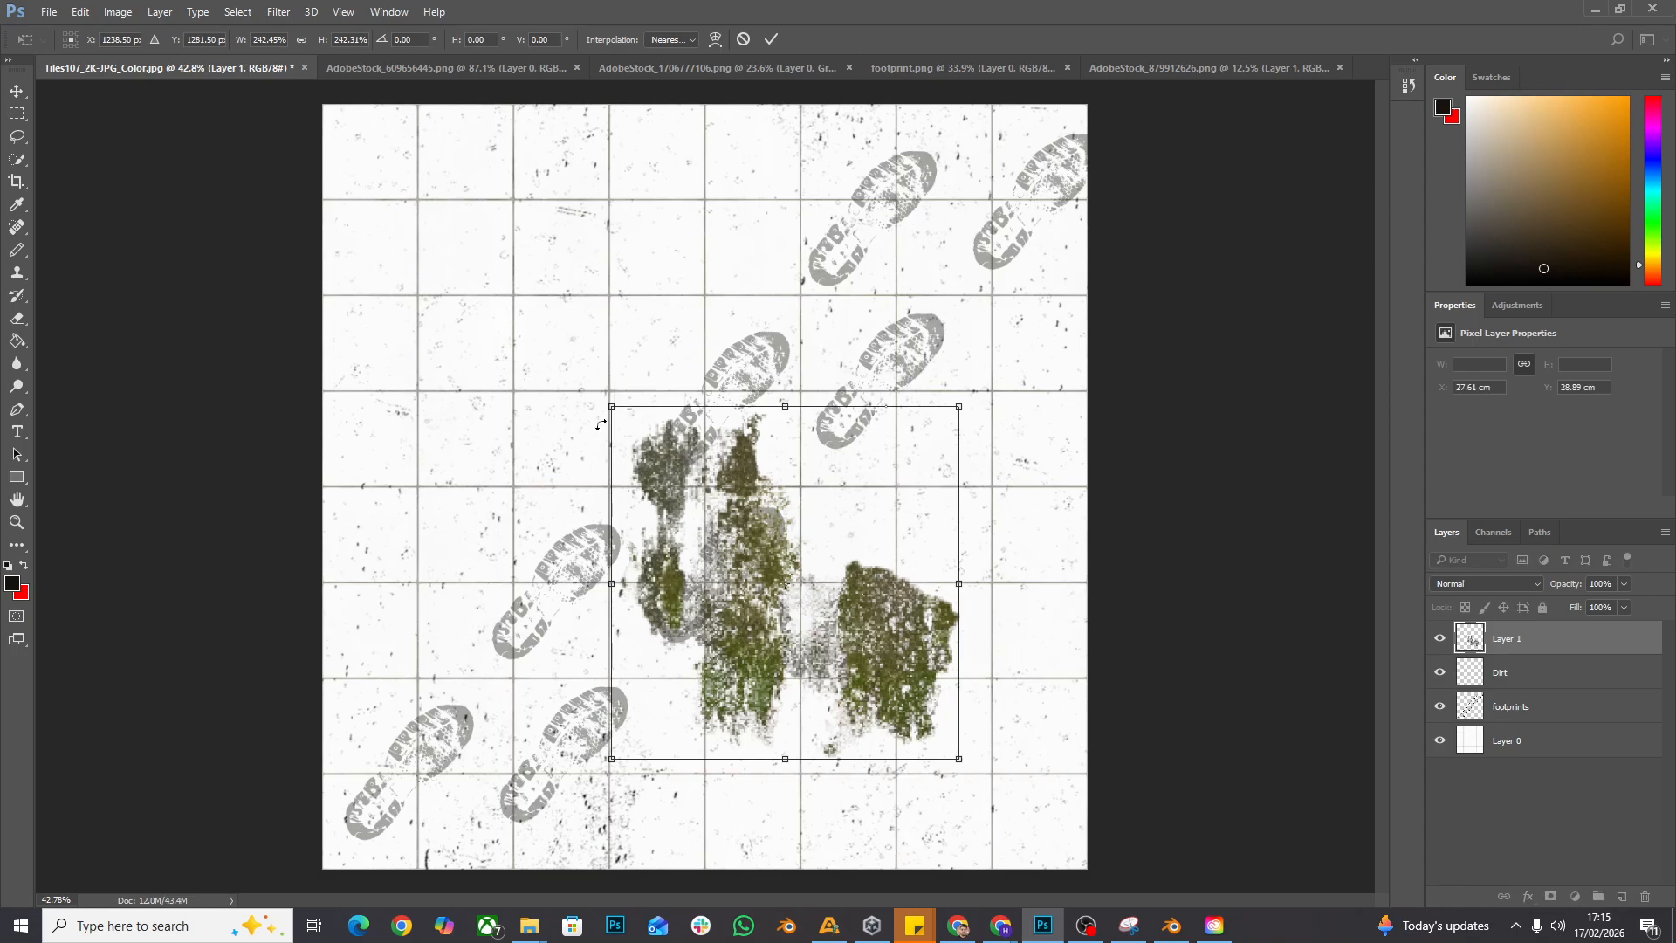
{"action": "key", "text": "Return"}
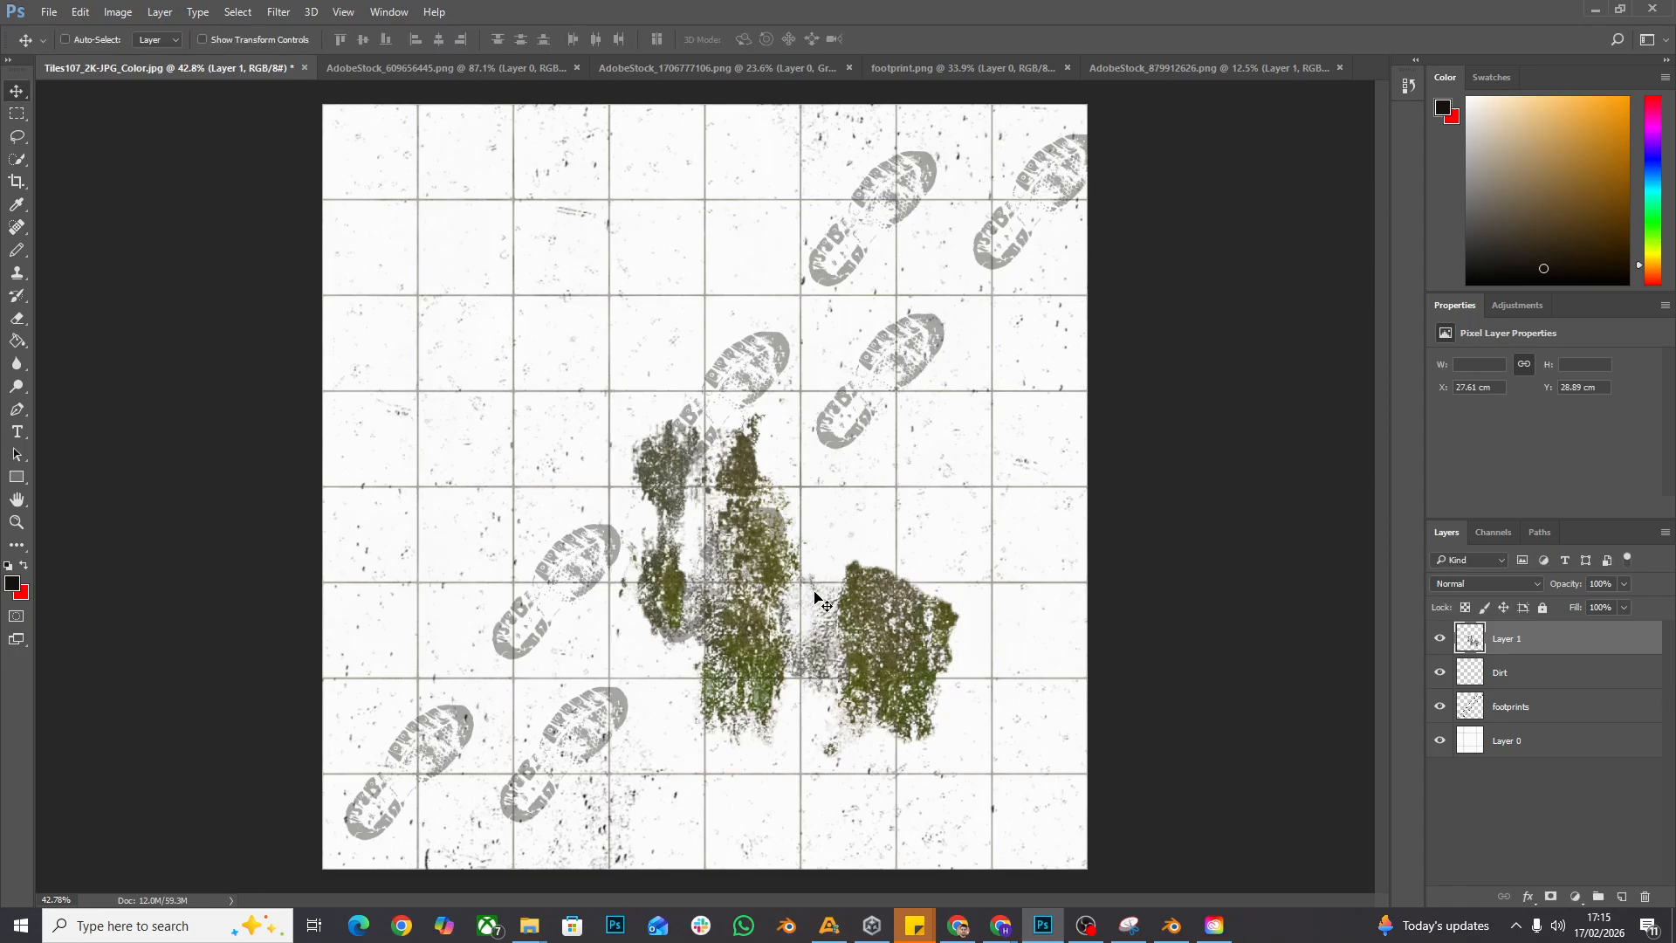
- Try to enlarge the moss layer further so it spans most of the tile image, repositioning it around the footprints
{"action": "left_click_drag", "start_coordinate": [814, 598], "coordinate": [888, 537]}
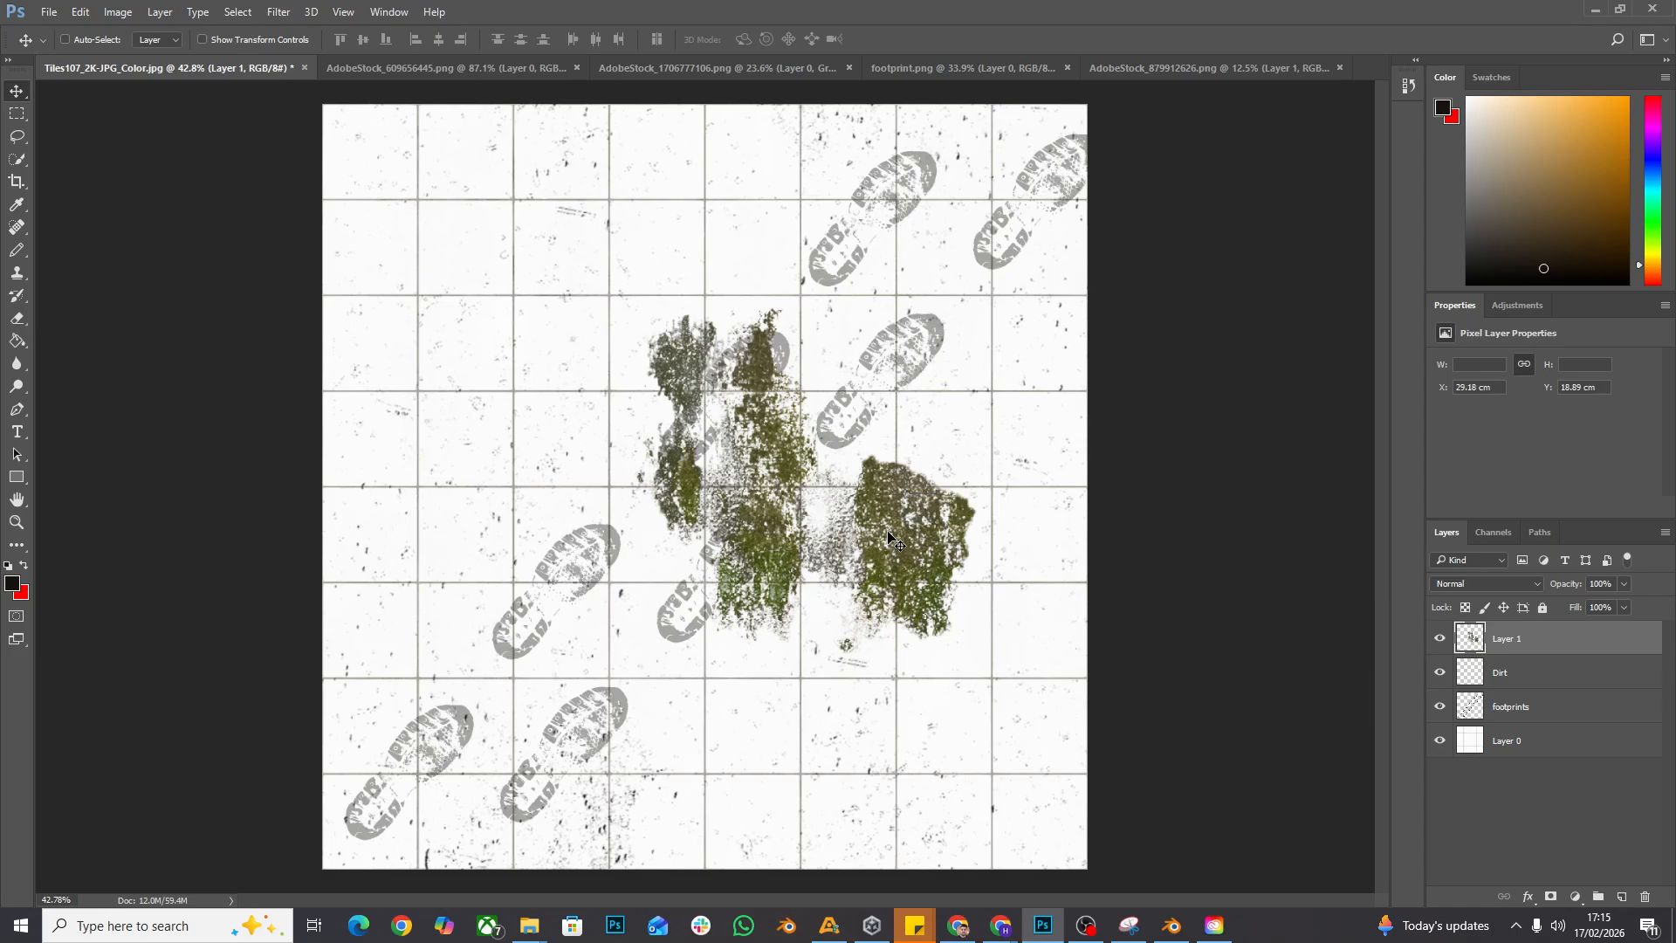
{"action": "left_click_drag", "start_coordinate": [890, 538], "coordinate": [943, 695]}
{"action": "key", "text": "ctrl+t"}
{"action": "left_click_drag", "start_coordinate": [686, 472], "coordinate": [410, 113]}
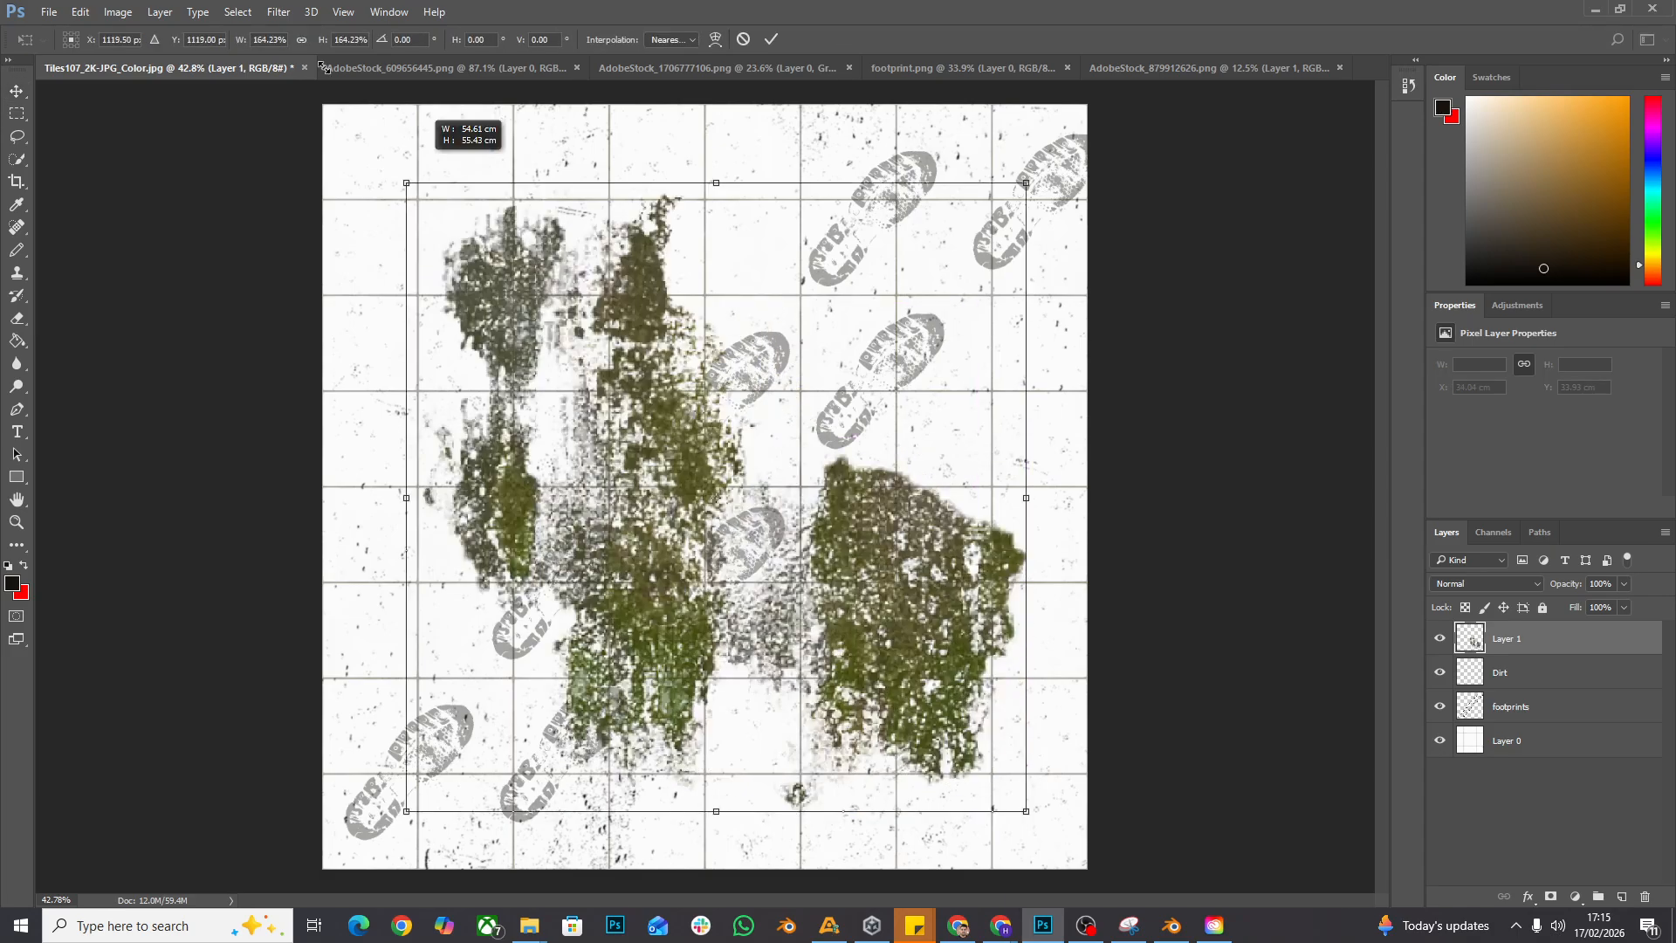
{"action": "key", "text": "Return"}
{"action": "left_click_drag", "start_coordinate": [887, 611], "coordinate": [956, 605]}
- Undo the recent moves and enlargements of the moss layer, back to the small patches
{"action": "key", "text": "ctrl+alt+z"}
{"action": "key", "text": "ctrl+alt+z"}
{"action": "key", "text": "ctrl+alt+z"}
{"action": "key", "text": "ctrl+alt+z"}
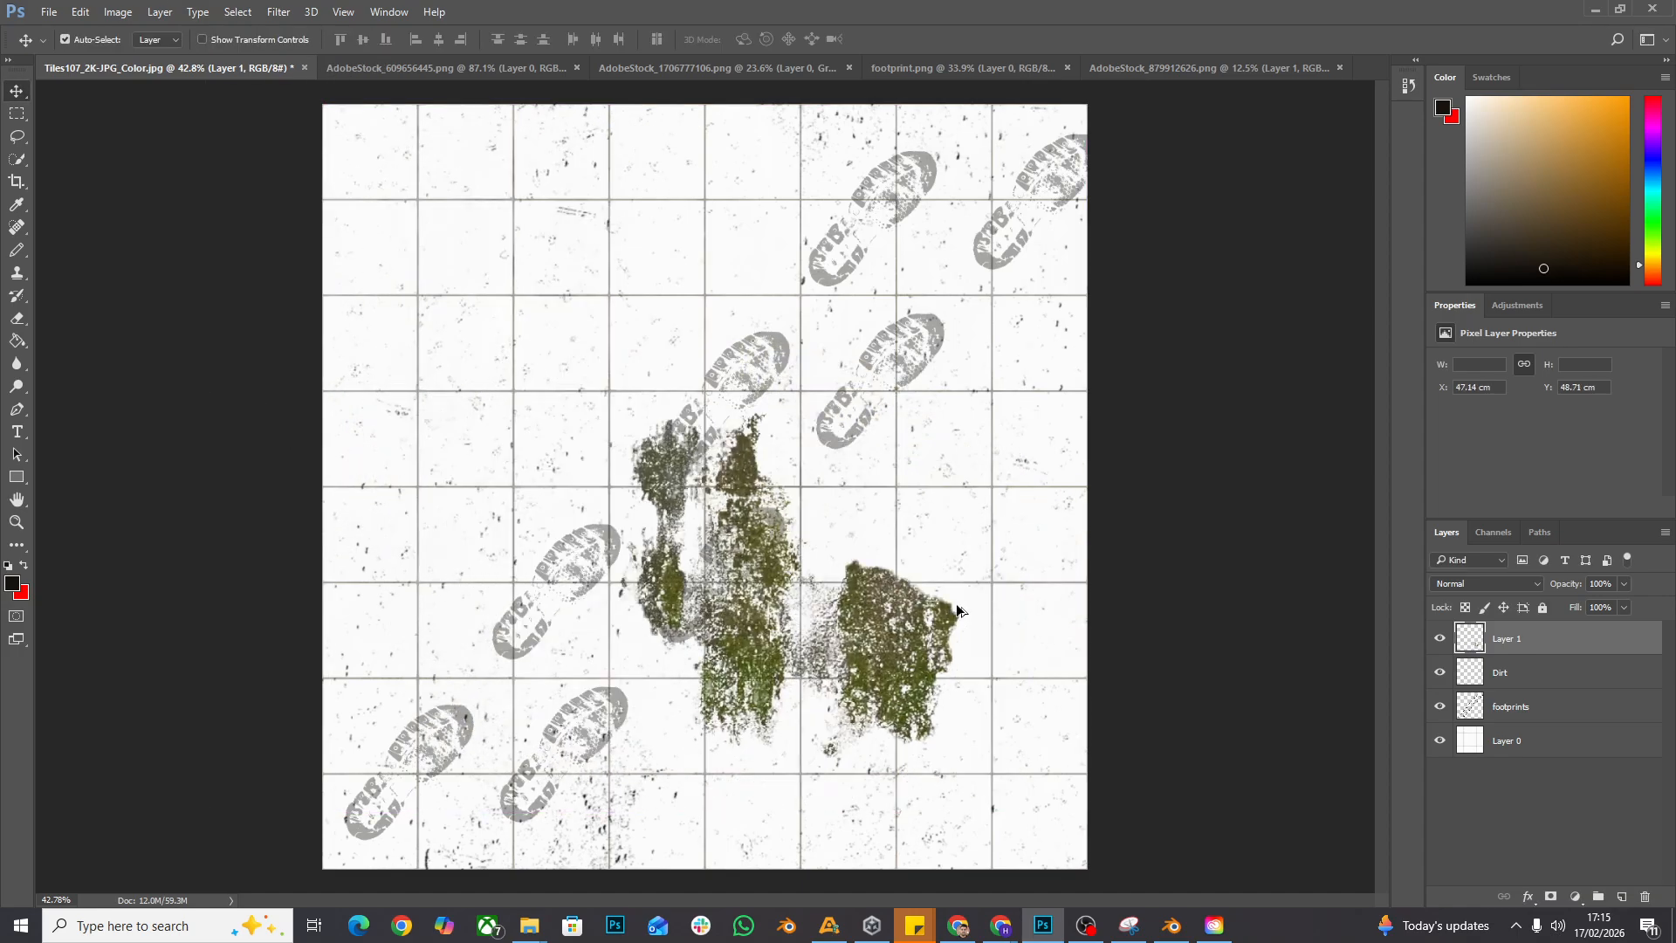
- Move the small moss patches up slightly, then separate the right-hand patch into the tile image's upper area, left of centre, and deselect it
{"action": "mouse_move", "coordinate": [943, 725]}
{"action": "left_mouse_down"}
{"action": "mouse_move", "coordinate": [1009, 784]}
{"action": "mouse_move", "coordinate": [927, 624]}
{"action": "left_mouse_up"}
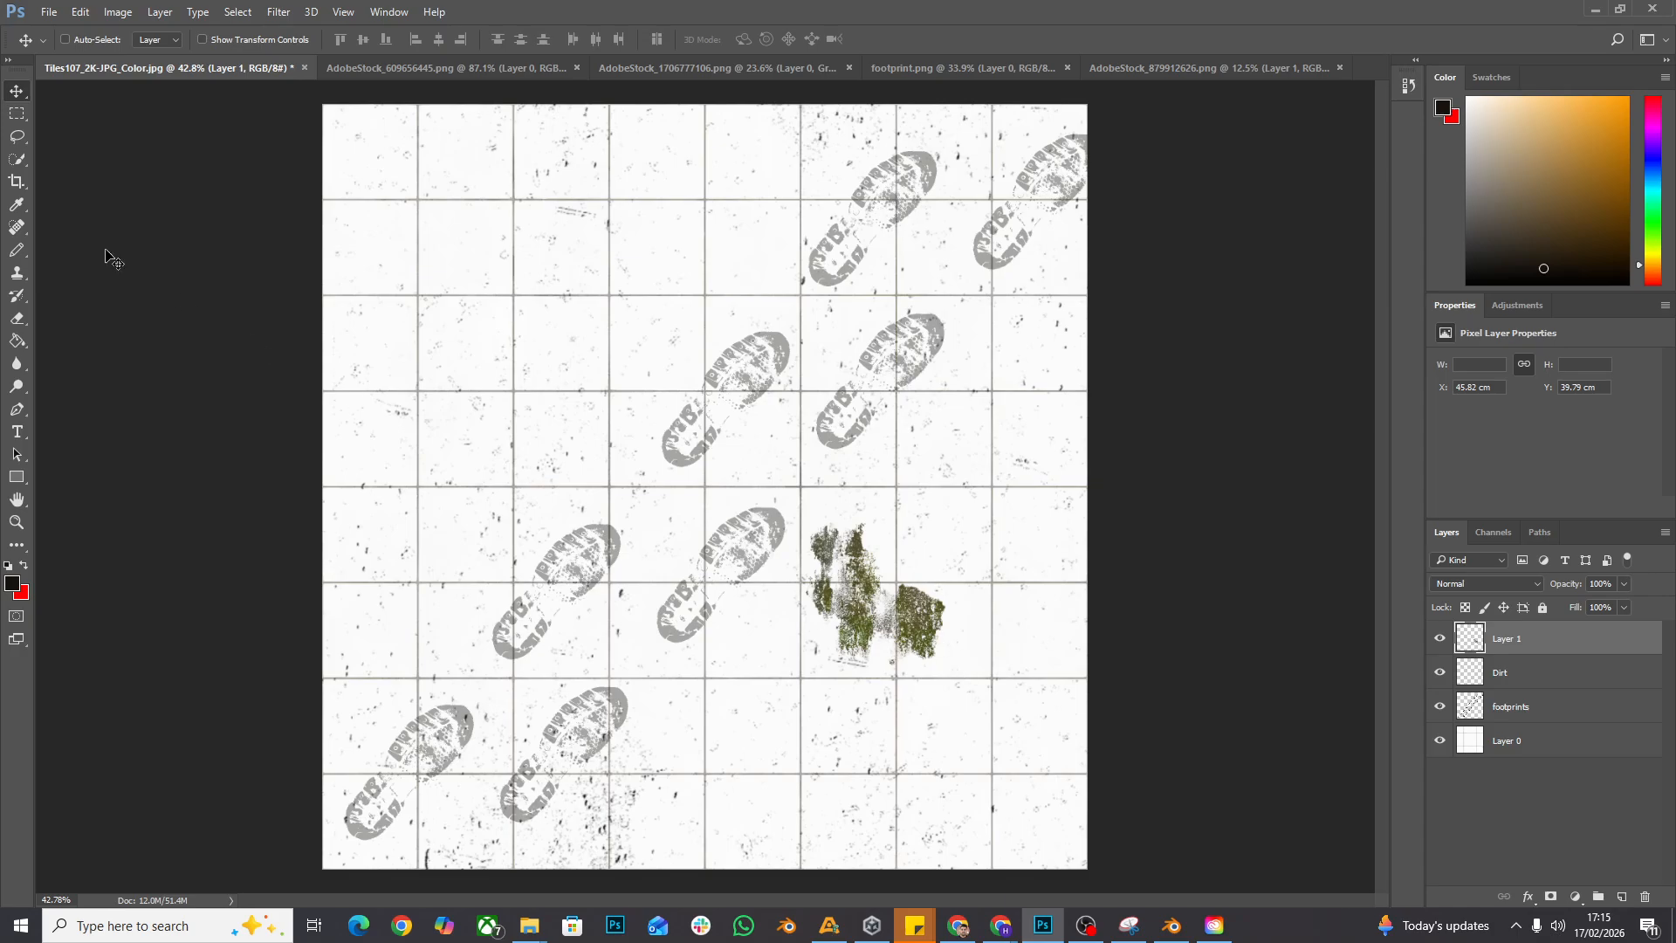
{"action": "left_click", "coordinate": [17, 159]}
{"action": "mouse_move", "coordinate": [899, 611]}
{"action": "left_mouse_down"}
{"action": "mouse_move", "coordinate": [941, 612]}
{"action": "mouse_move", "coordinate": [1056, 827]}
{"action": "mouse_move", "coordinate": [1055, 506]}
{"action": "mouse_move", "coordinate": [596, 317]}
{"action": "mouse_move", "coordinate": [698, 219]}
{"action": "mouse_move", "coordinate": [664, 229]}
{"action": "left_mouse_up"}
{"action": "left_click", "coordinate": [17, 91]}
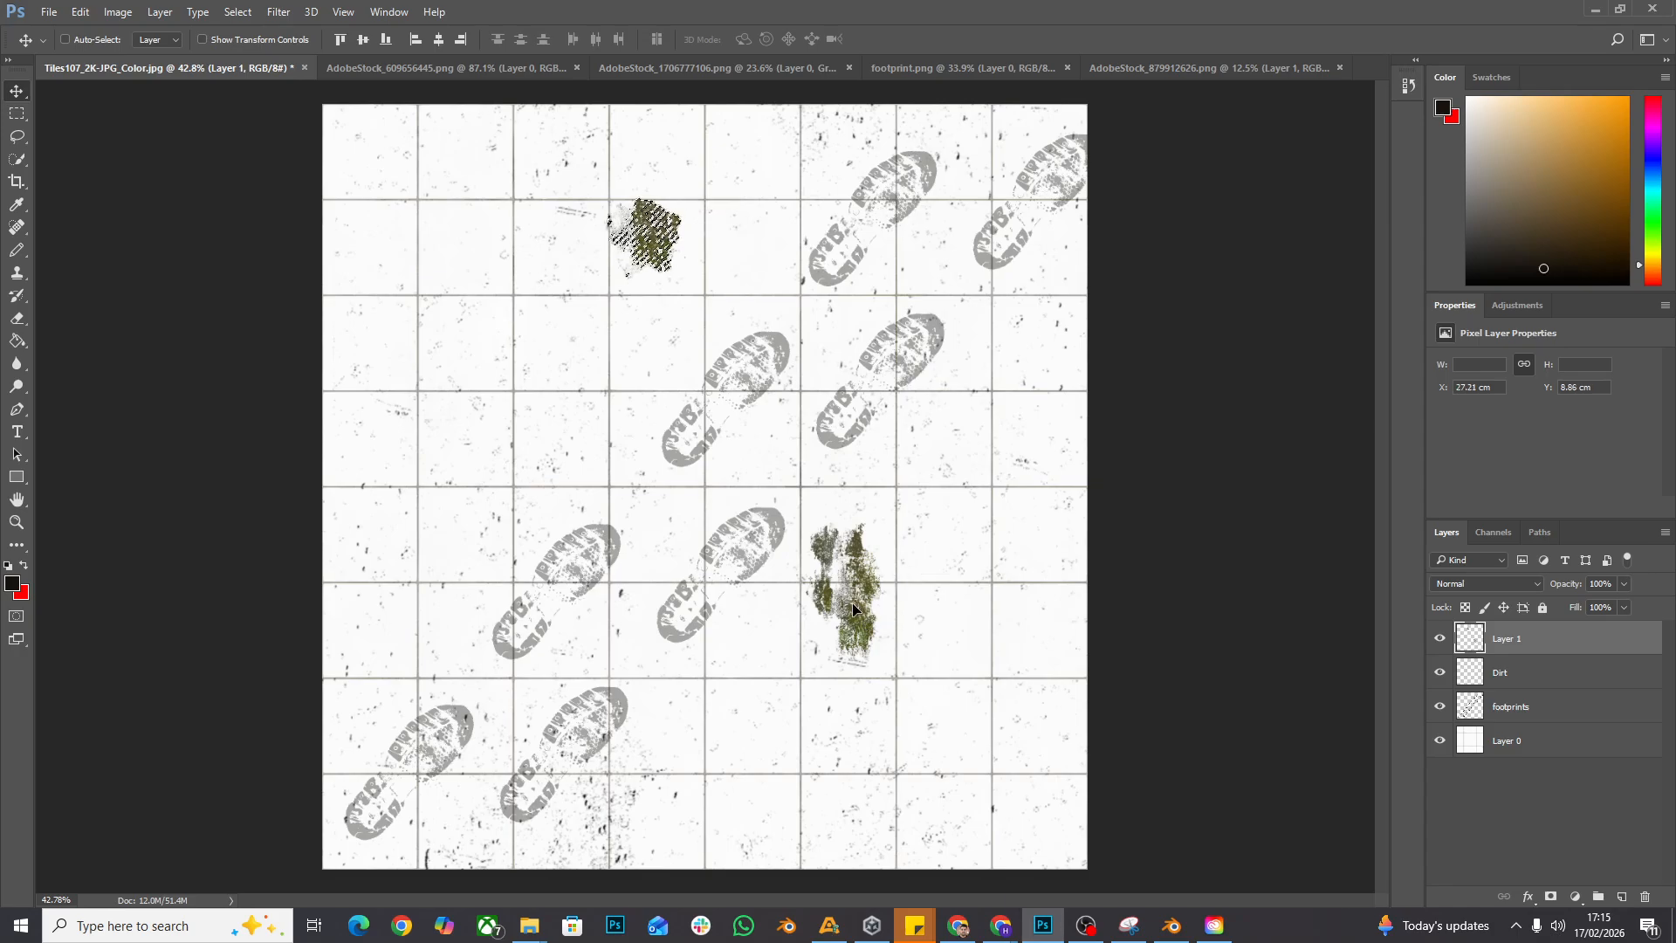
{"action": "left_click", "coordinate": [238, 11]}
{"action": "left_click", "coordinate": [254, 47]}
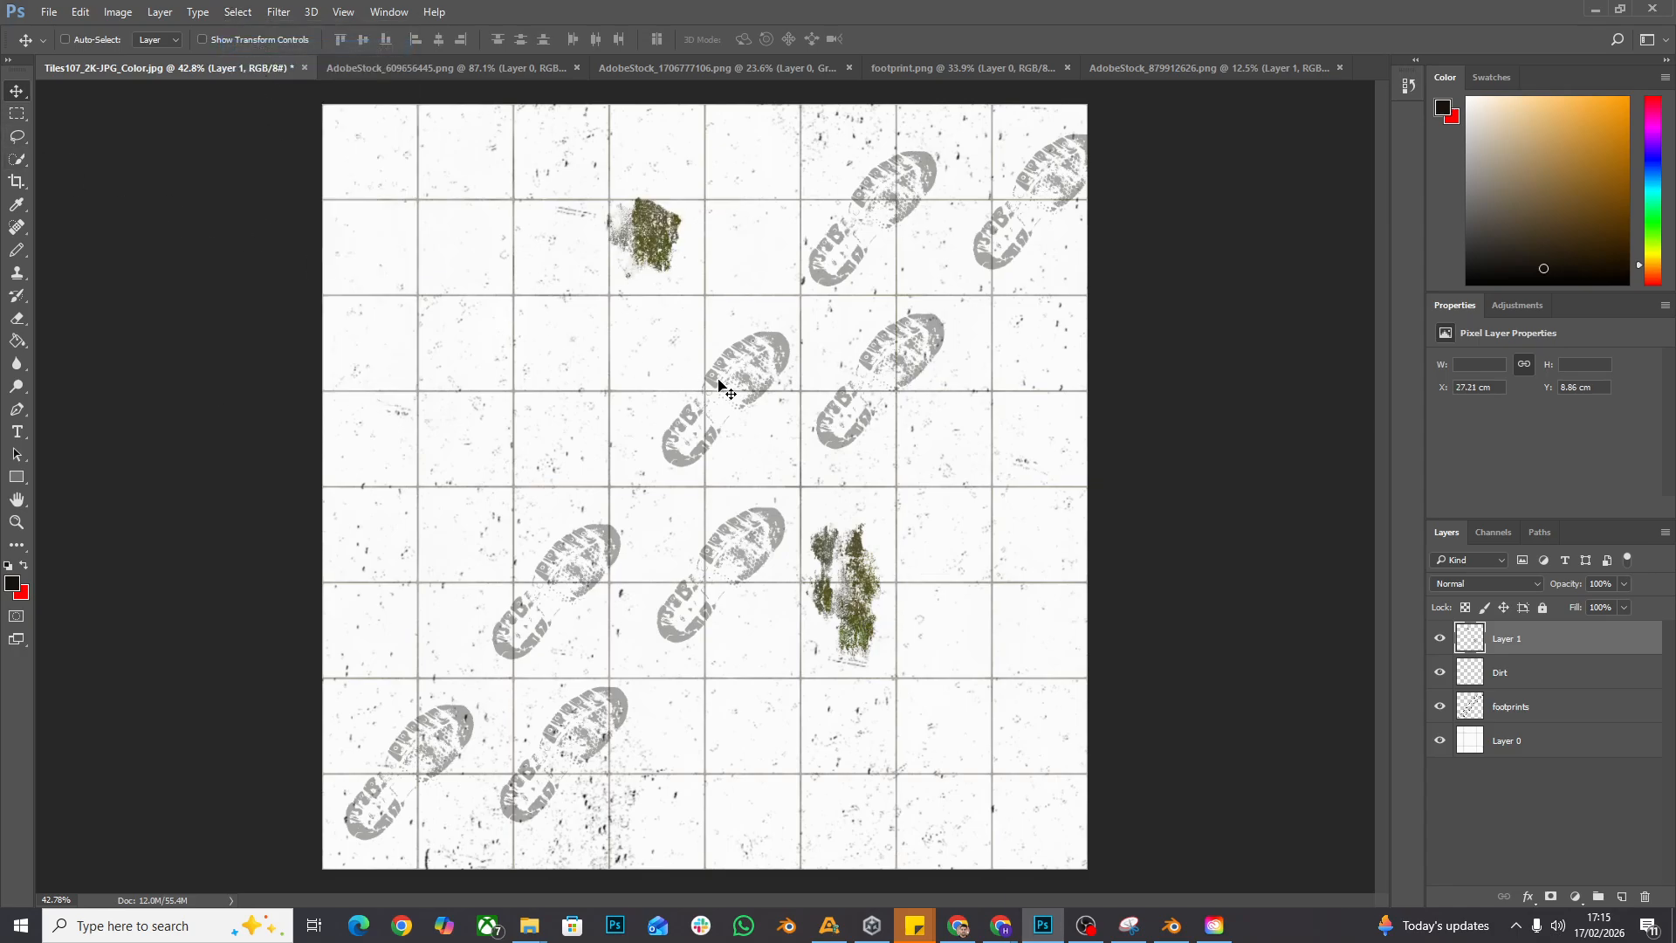
- Lasso the remaining moss streaks, shift them toward the tile image's lower-right area, and deselect them
{"action": "left_click", "coordinate": [16, 136]}
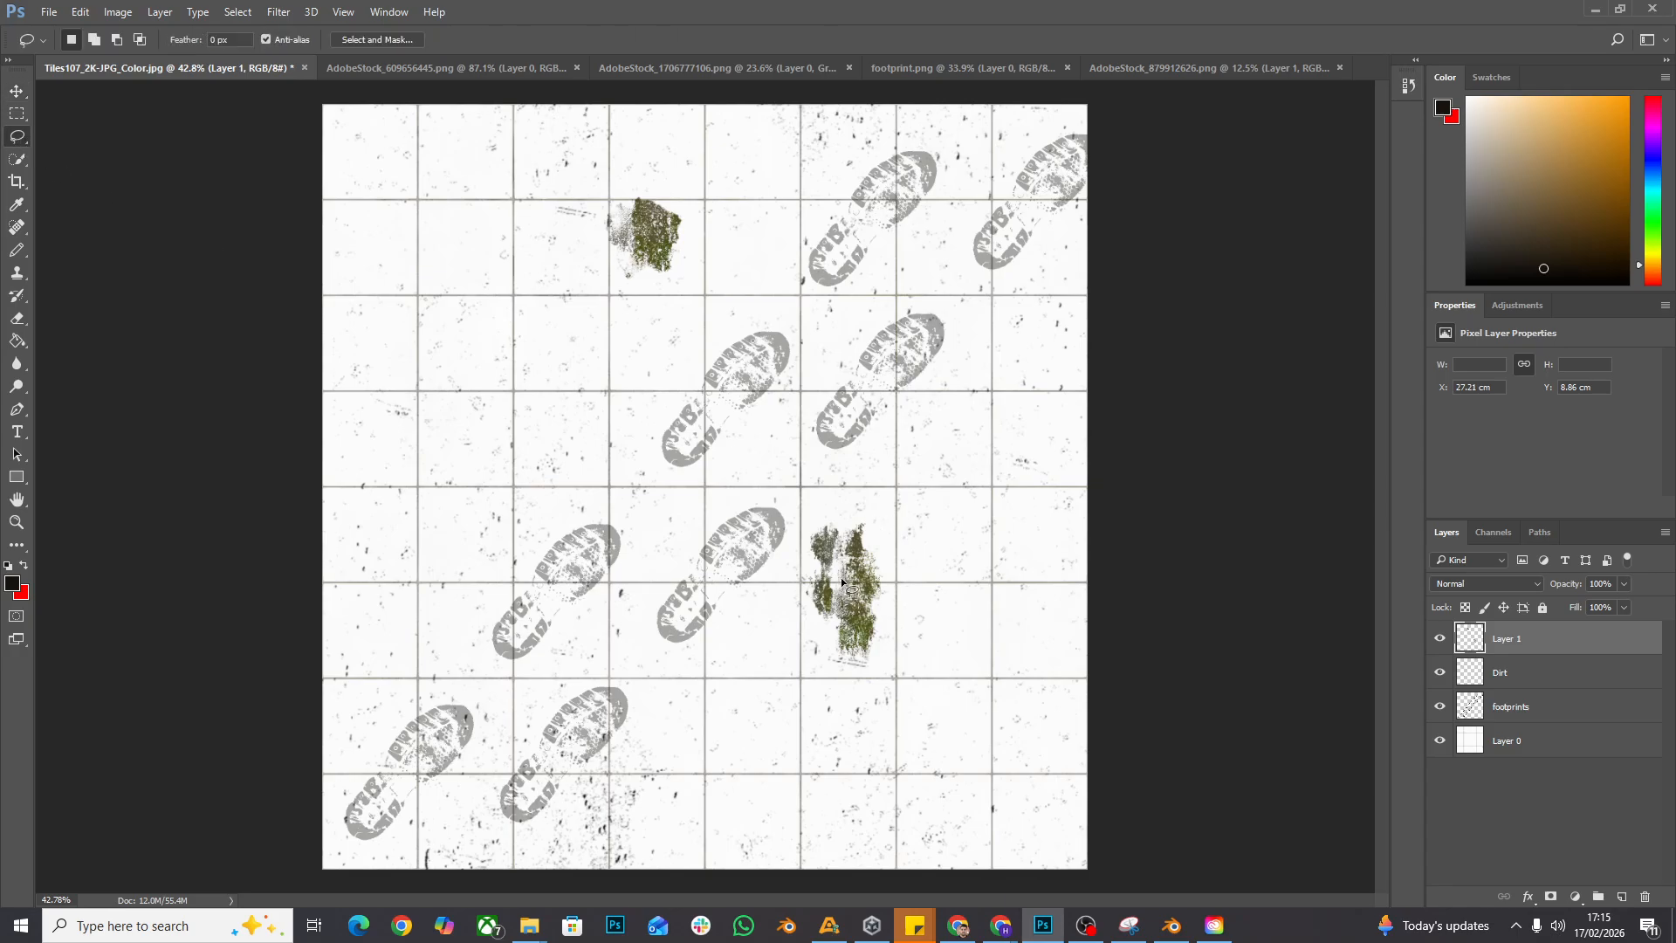
{"action": "mouse_move", "coordinate": [796, 529]}
{"action": "left_mouse_down"}
{"action": "mouse_move", "coordinate": [935, 684]}
{"action": "mouse_move", "coordinate": [893, 536]}
{"action": "mouse_move", "coordinate": [798, 524]}
{"action": "left_mouse_up"}
{"action": "left_click", "coordinate": [17, 90]}
{"action": "mouse_move", "coordinate": [868, 585]}
{"action": "left_mouse_down"}
{"action": "mouse_move", "coordinate": [973, 684]}
{"action": "mouse_move", "coordinate": [1035, 700]}
{"action": "mouse_move", "coordinate": [1043, 777]}
{"action": "mouse_move", "coordinate": [999, 659]}
{"action": "mouse_move", "coordinate": [958, 614]}
{"action": "left_mouse_up"}
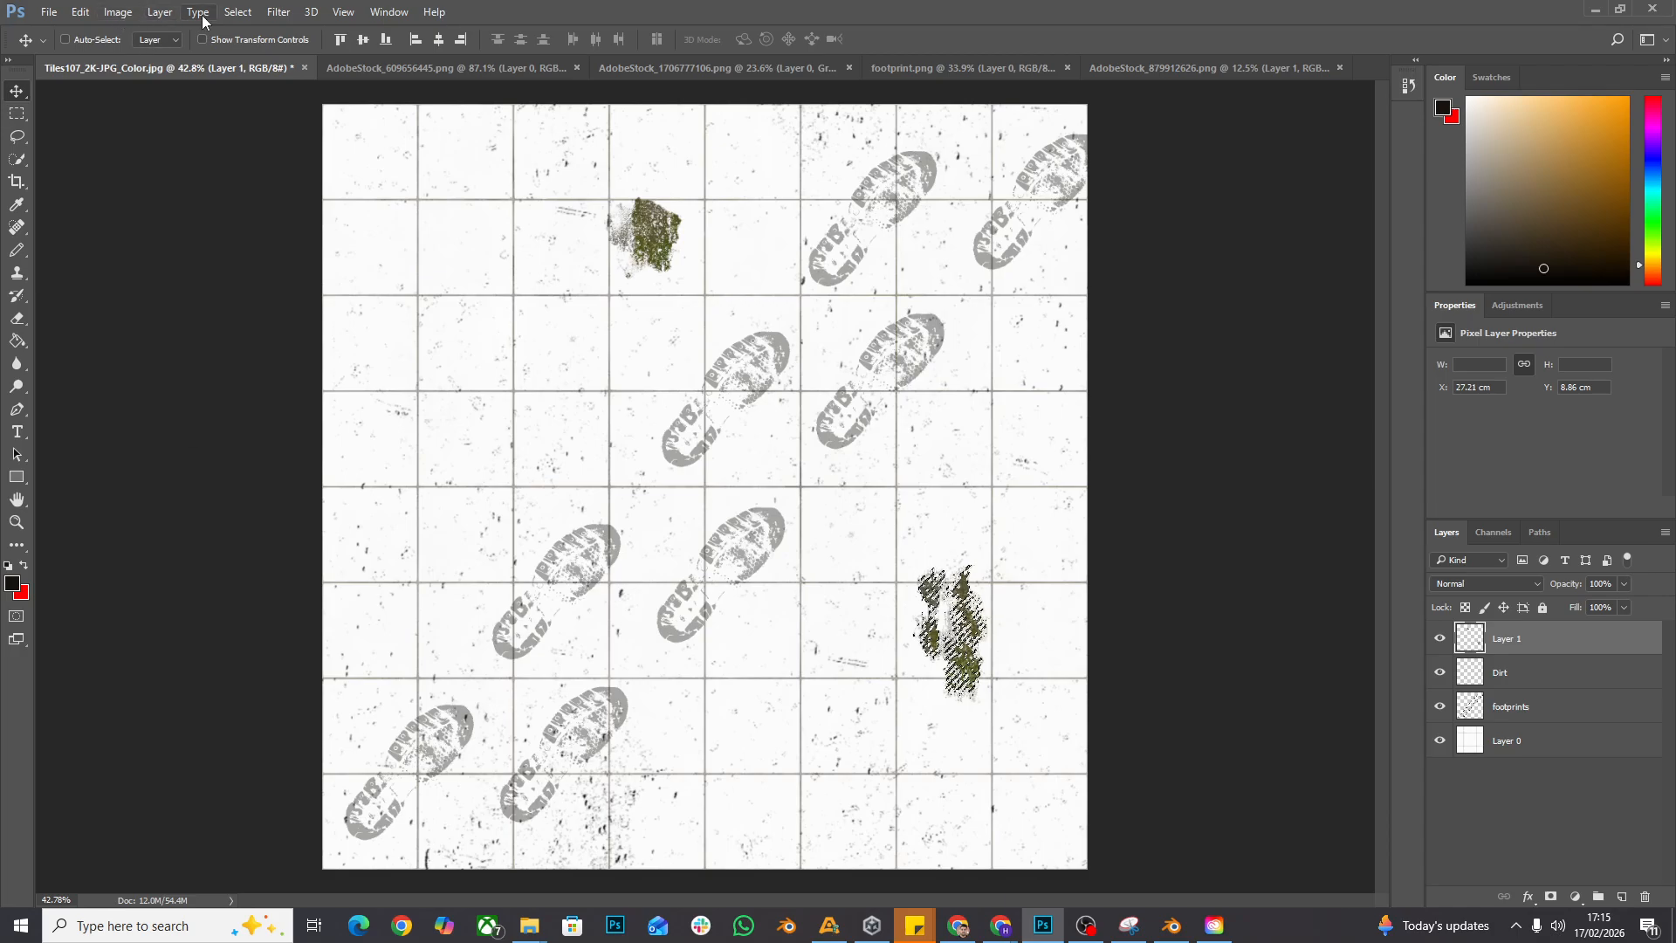
{"action": "left_click", "coordinate": [234, 12]}
{"action": "left_click", "coordinate": [254, 47]}
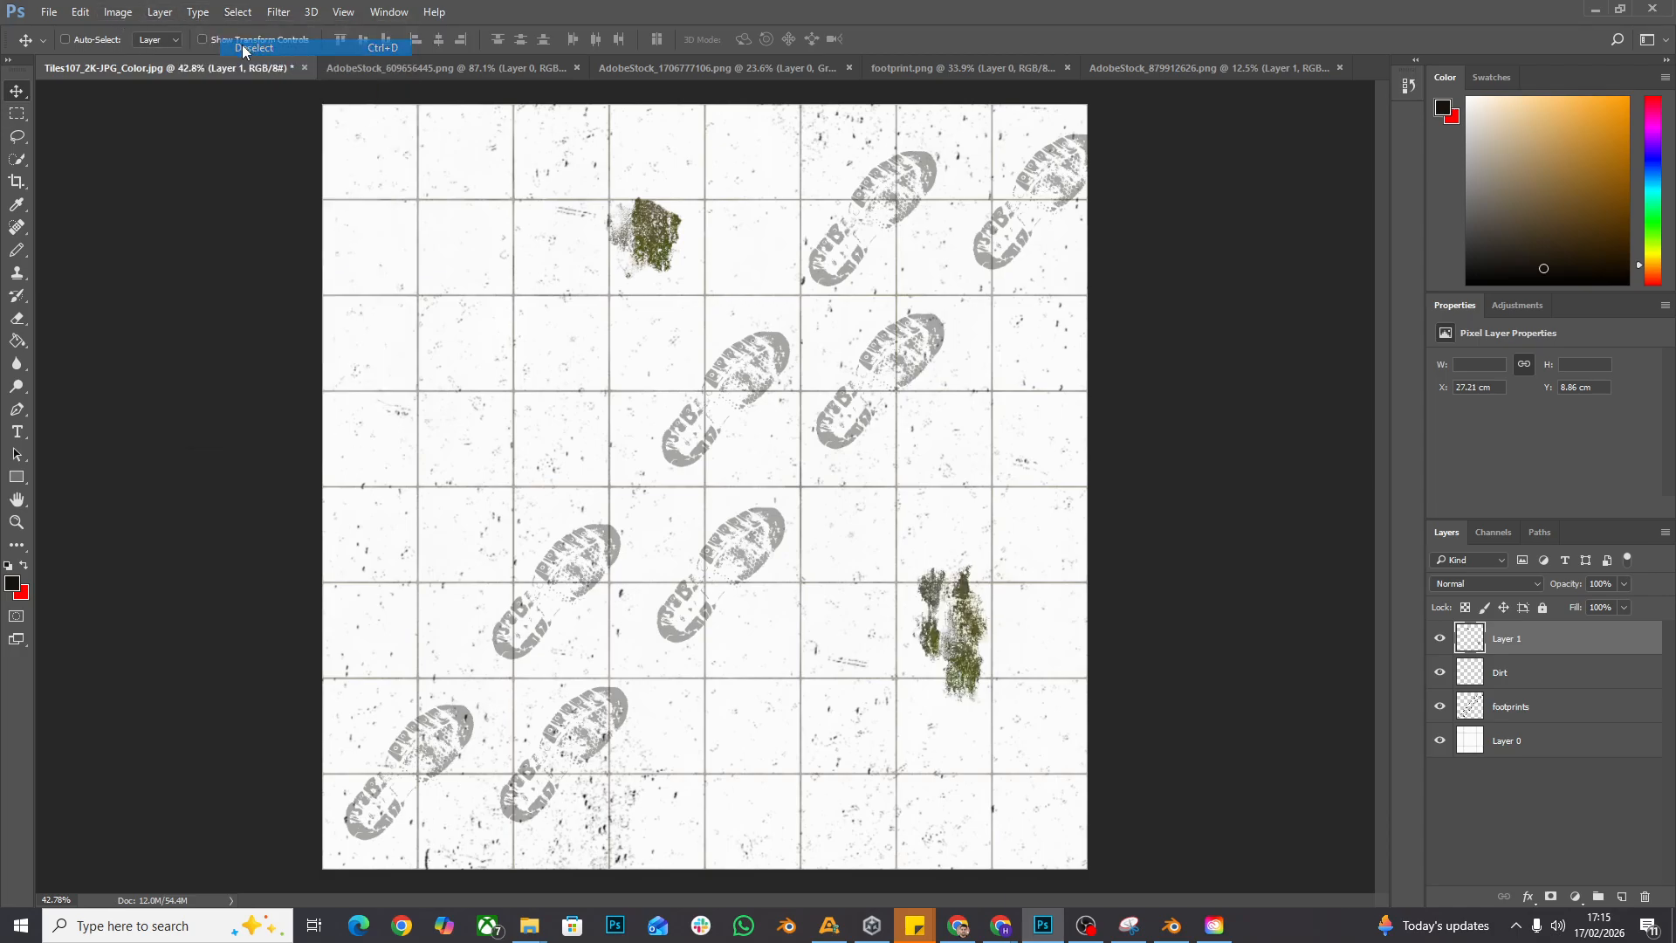
- Rename the moss layer, Layer 1, as Mould
{"action": "left_click", "coordinate": [17, 522]}
{"action": "left_click_drag", "start_coordinate": [882, 431], "coordinate": [804, 471]}
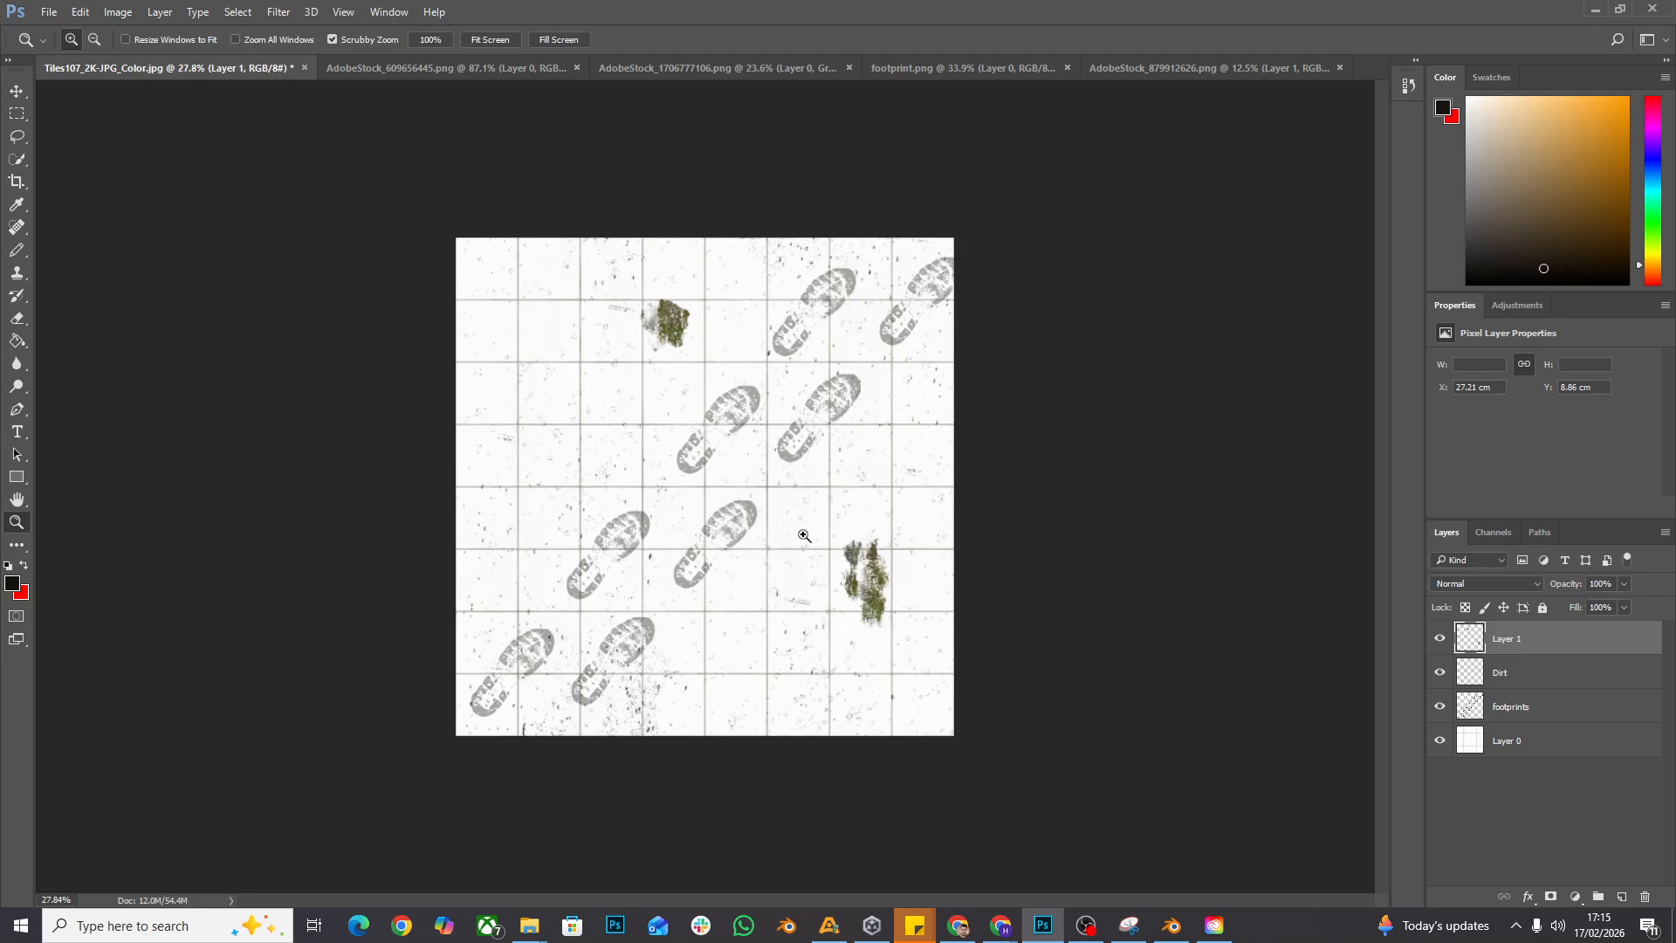
{"action": "right_click", "coordinate": [812, 544]}
{"action": "left_click", "coordinate": [816, 546]}
{"action": "mouse_move", "coordinate": [1044, 528]}
{"action": "left_mouse_down"}
{"action": "mouse_move", "coordinate": [995, 513]}
{"action": "mouse_move", "coordinate": [1033, 507]}
{"action": "left_mouse_up"}
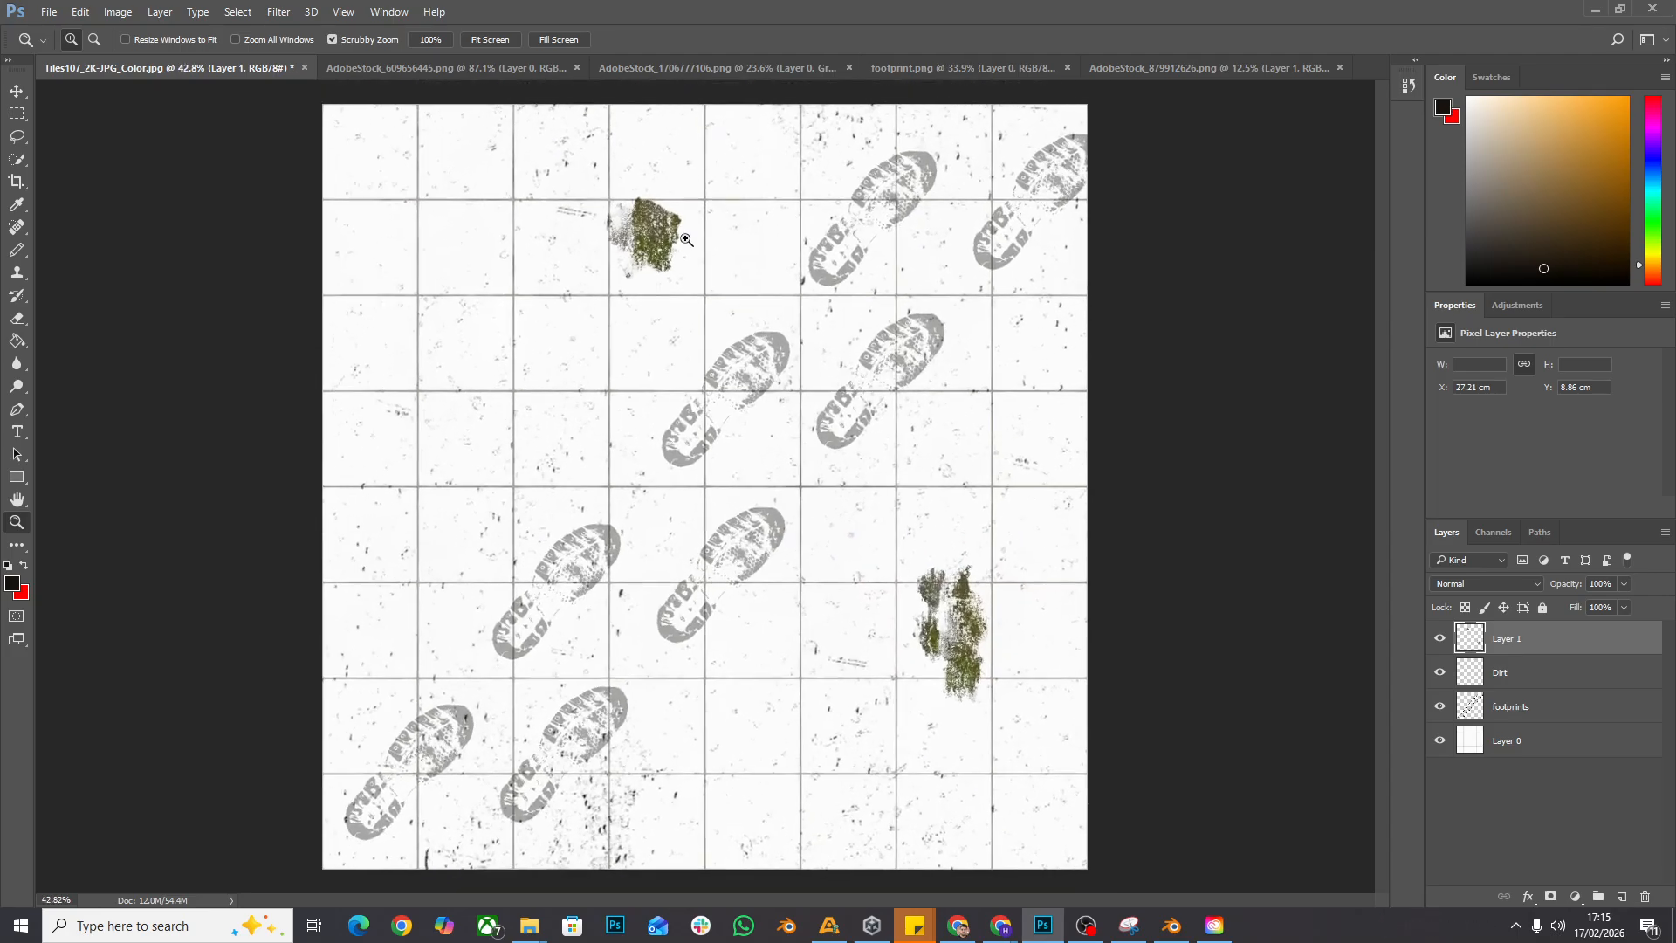
{"action": "left_click_drag", "start_coordinate": [1065, 625], "coordinate": [1047, 621]}
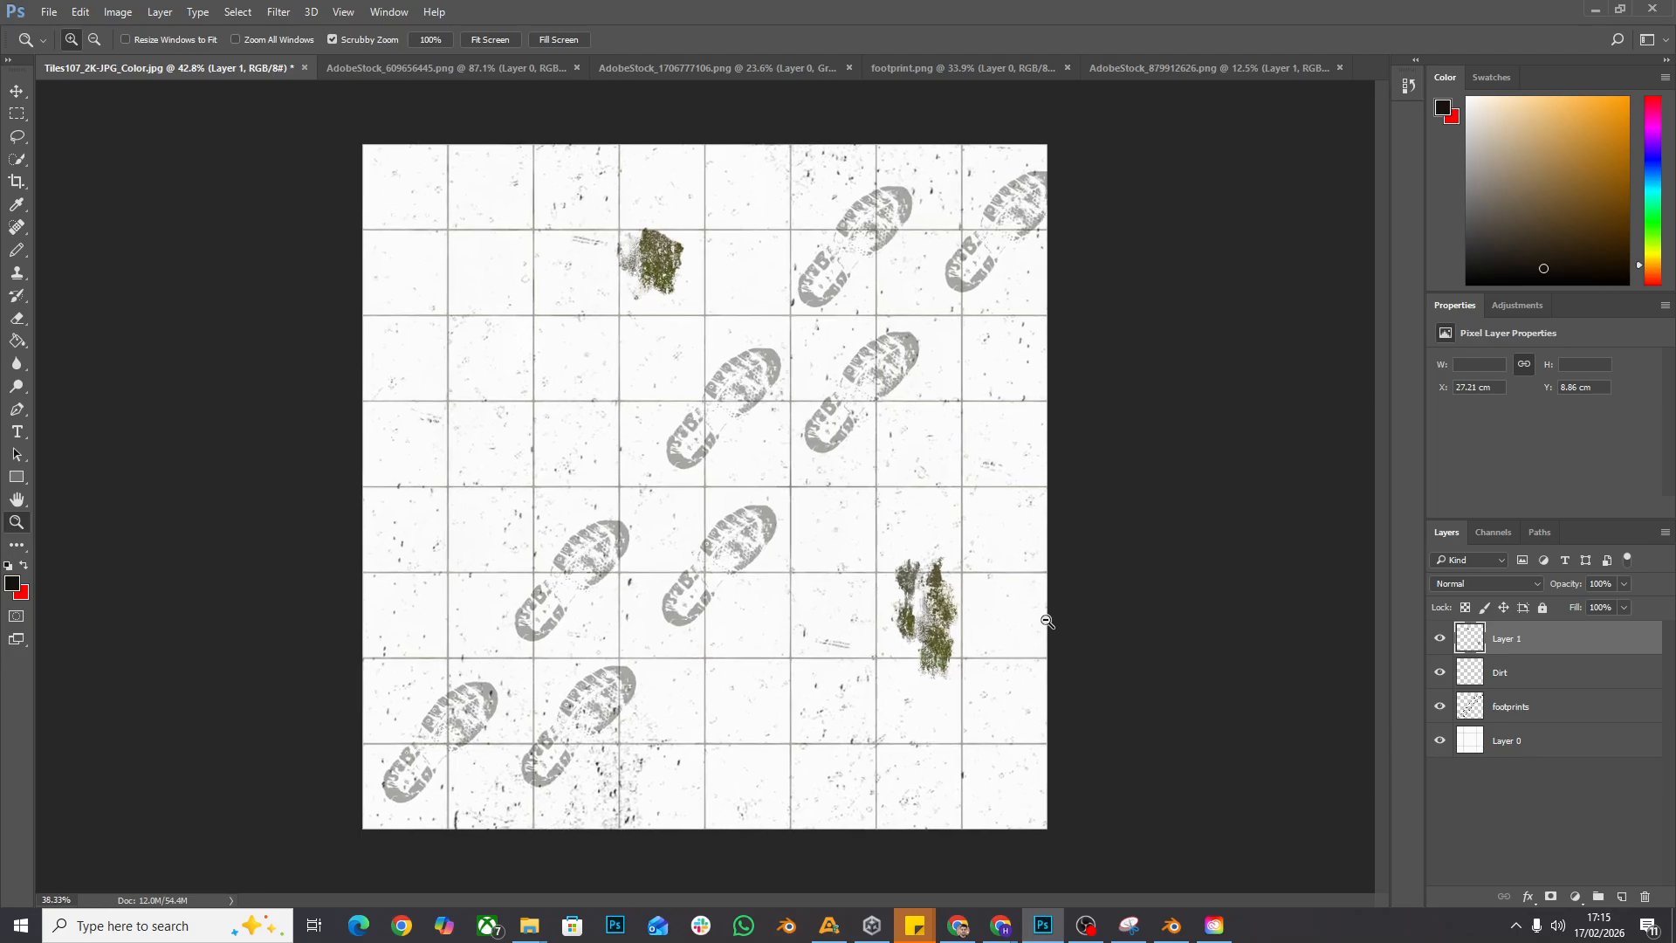
{"action": "double_click", "coordinate": [1520, 639]}
{"action": "type", "text": "Mould"}
{"action": "key", "text": "Return"}
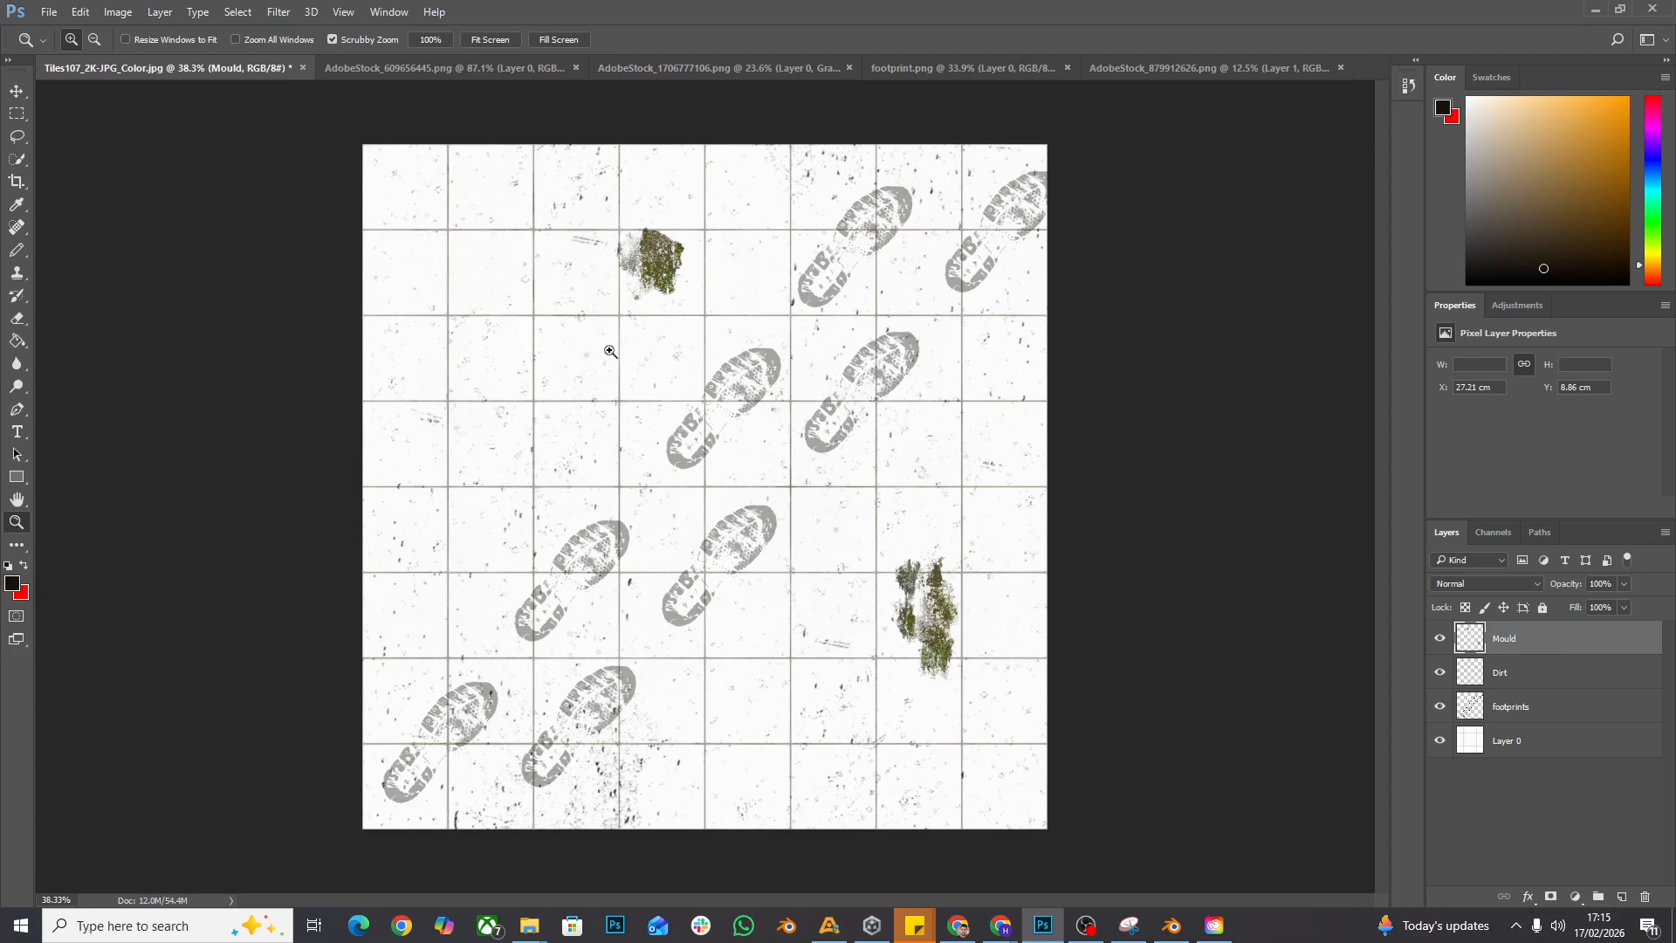
- Start an Export As of the composited tile image with the format set to JPG
{"action": "left_click", "coordinate": [19, 94]}
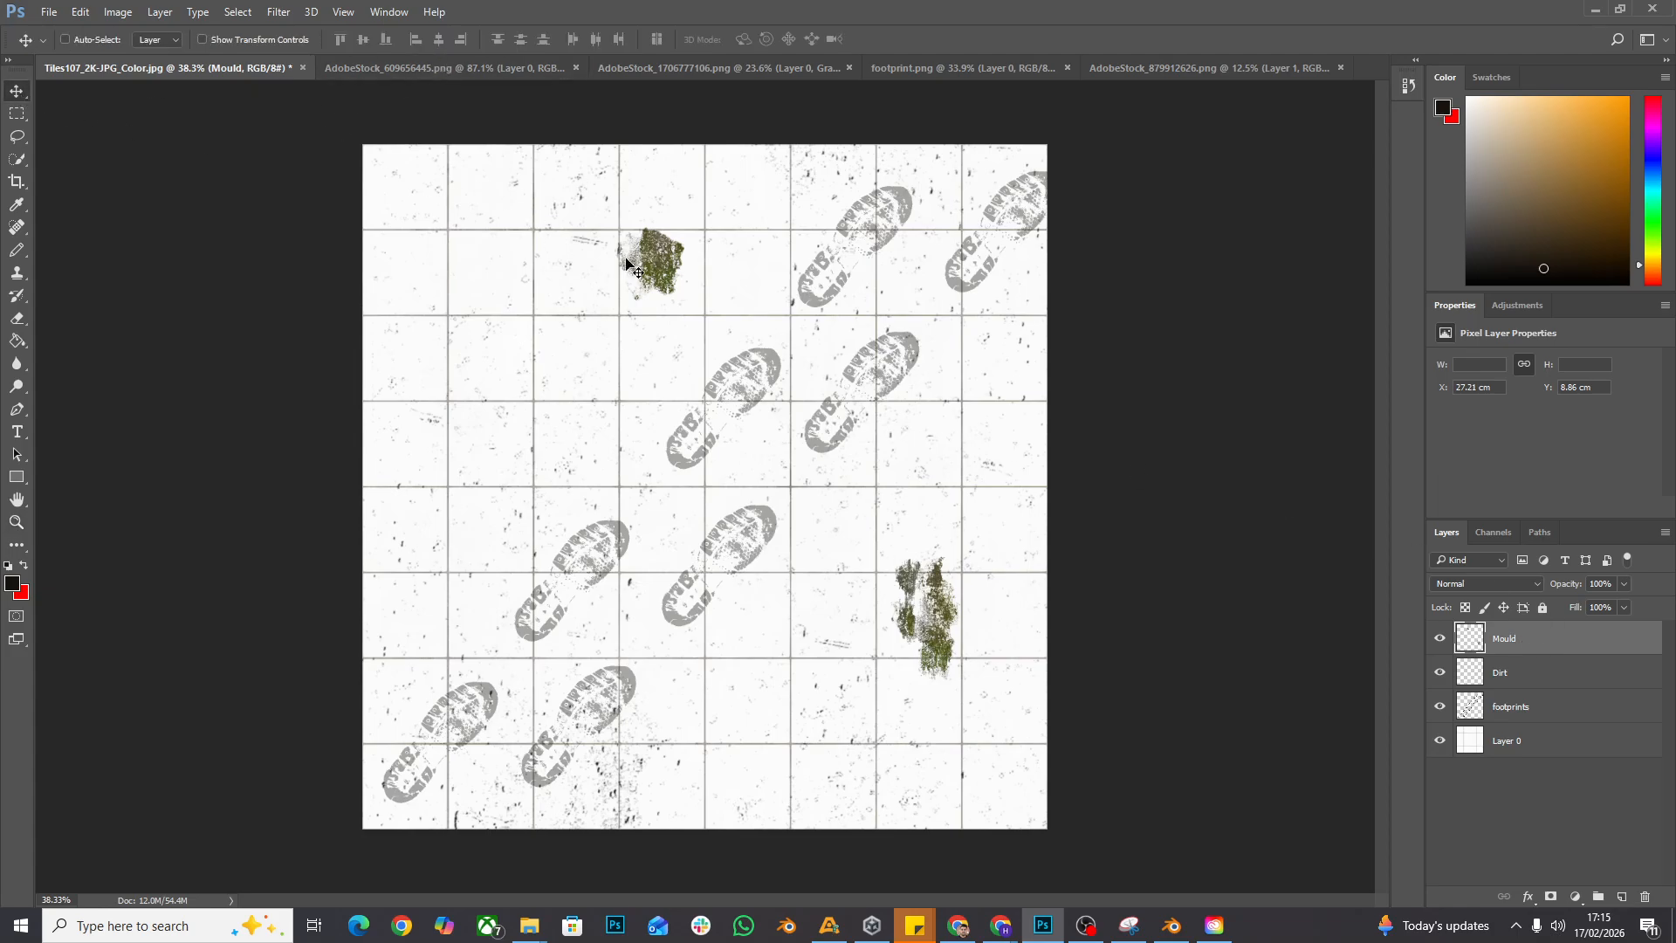
{"action": "left_click", "coordinate": [49, 12]}
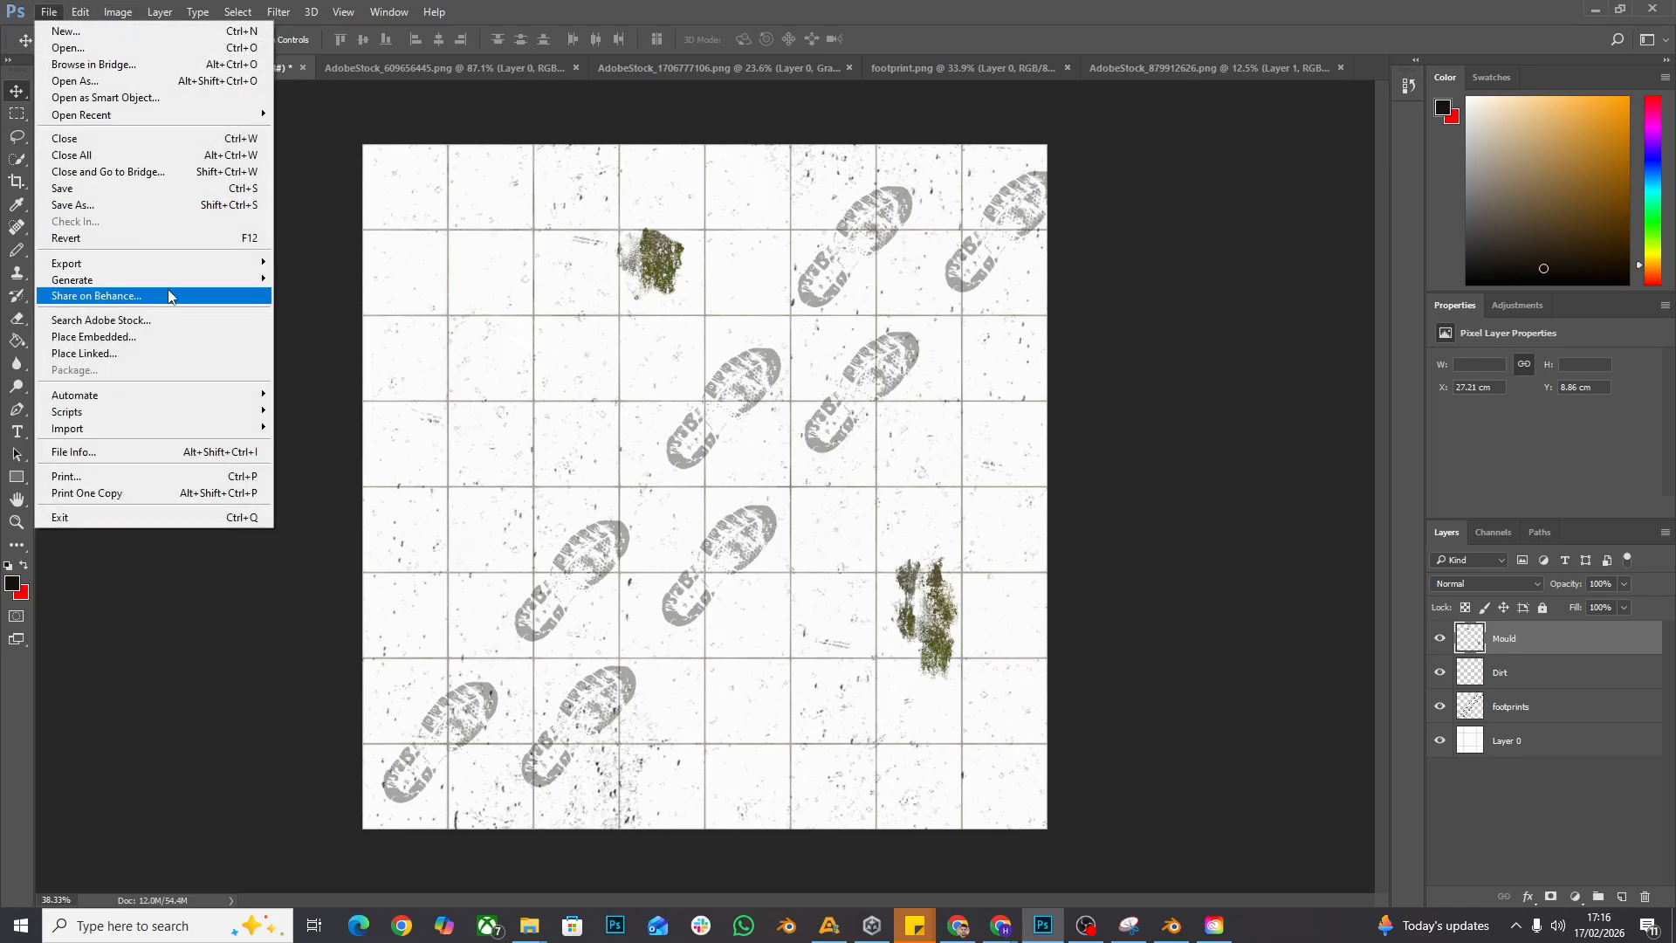
{"action": "mouse_move", "coordinate": [196, 262]}
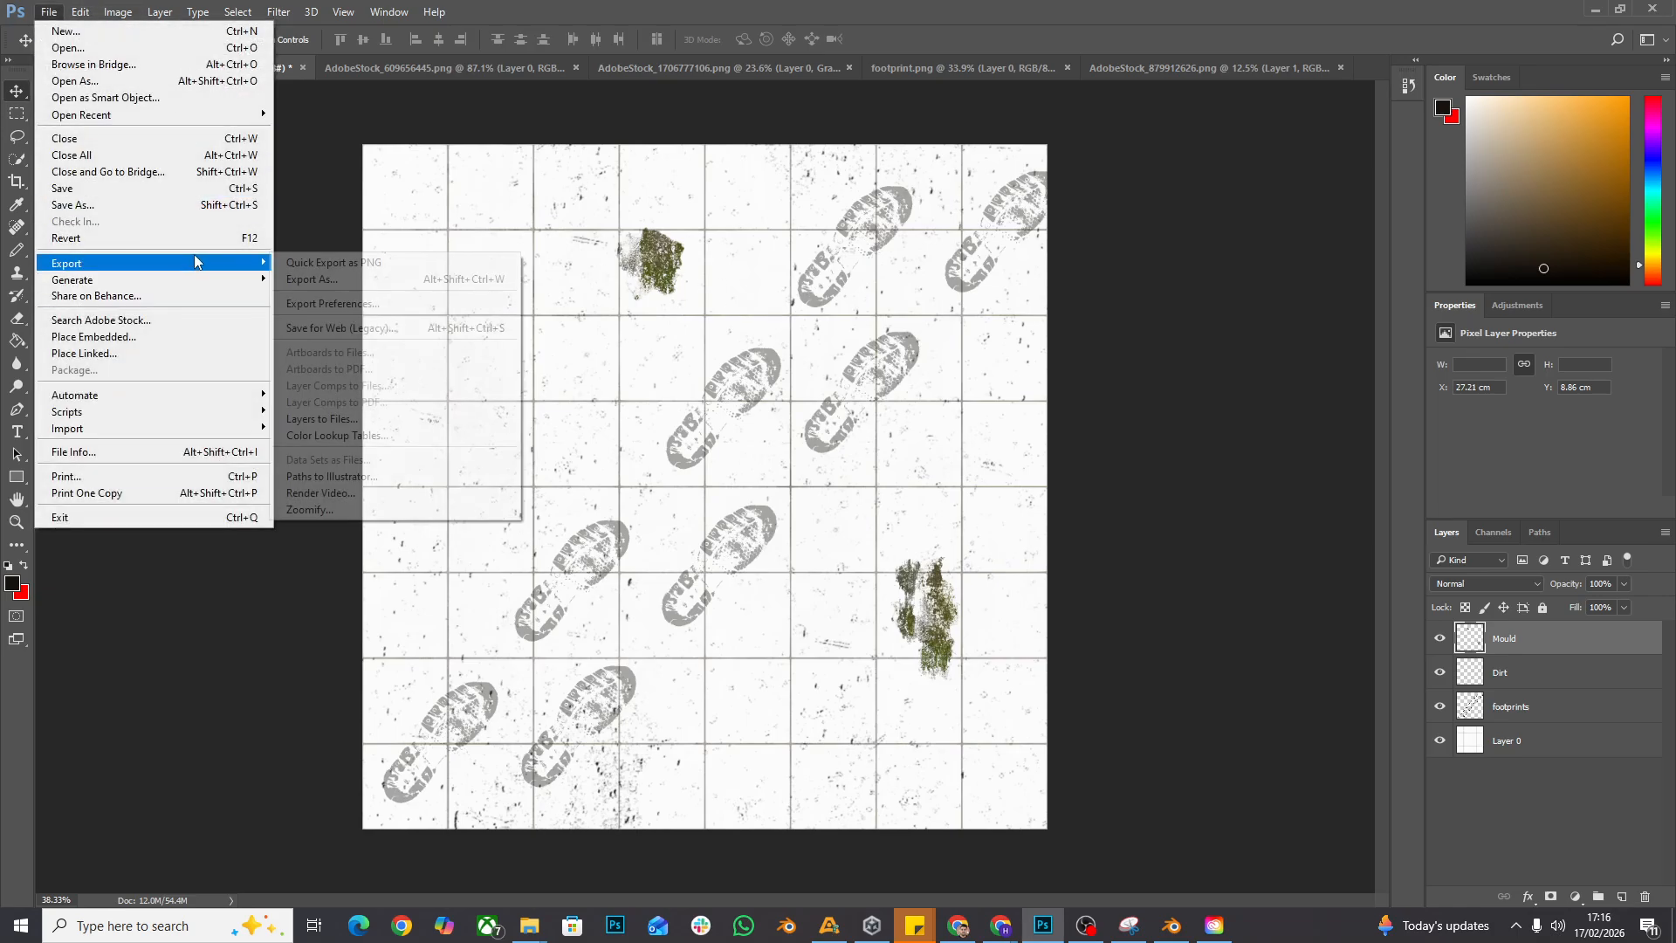
{"action": "left_click", "coordinate": [320, 281]}
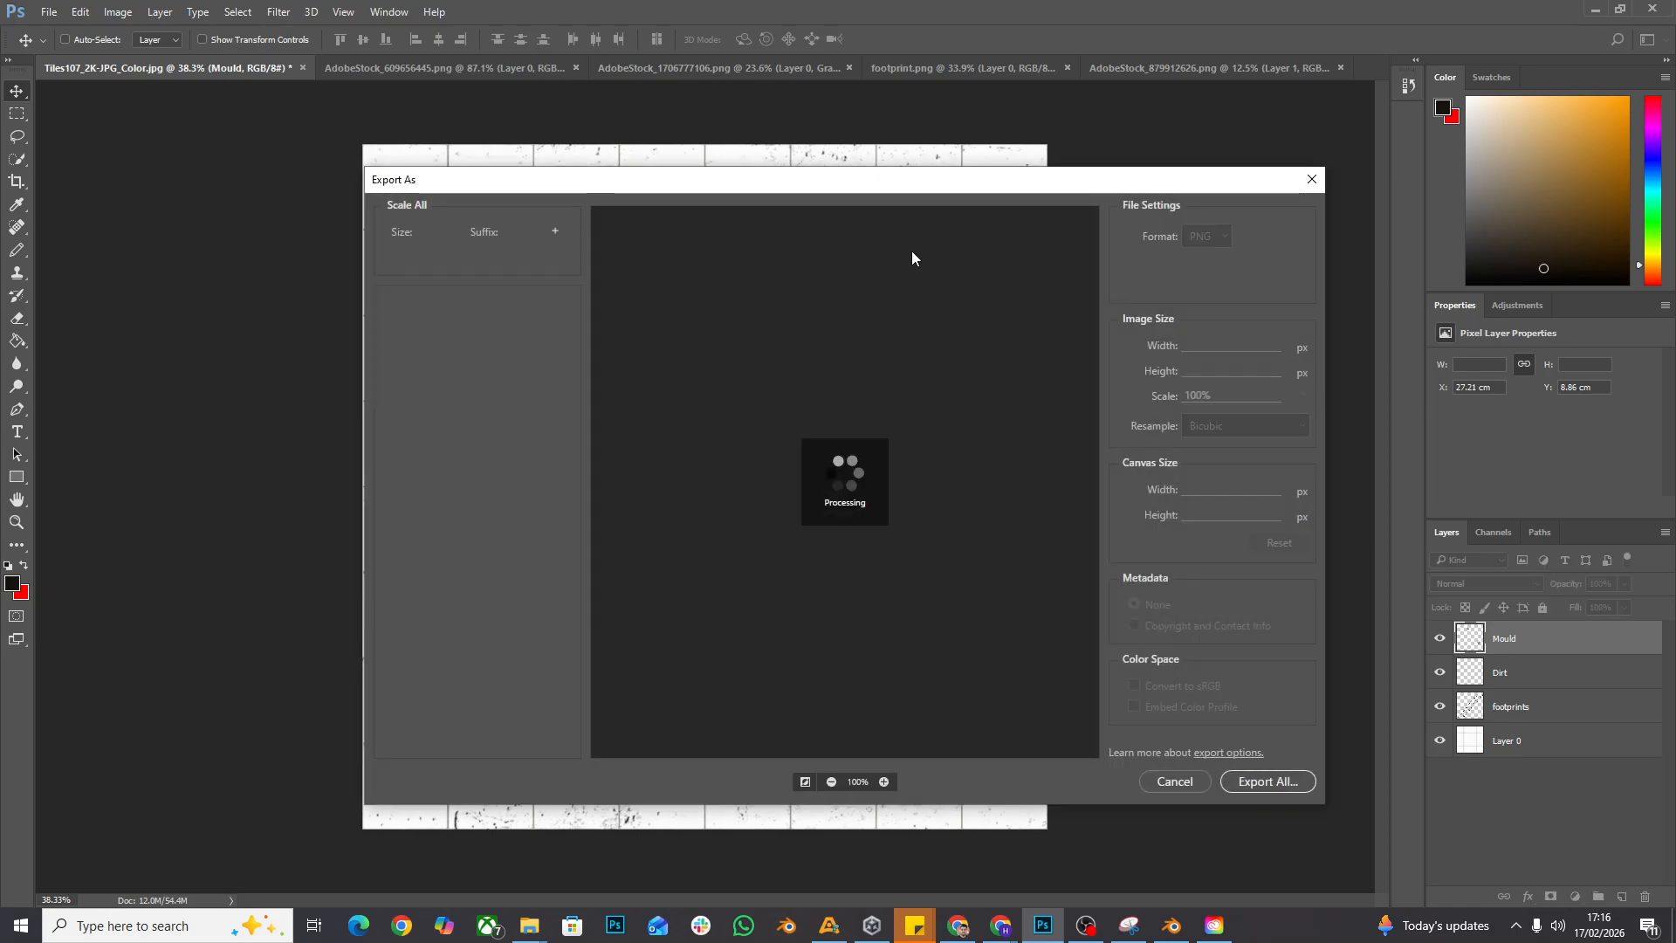
{"action": "left_click", "coordinate": [1194, 239]}
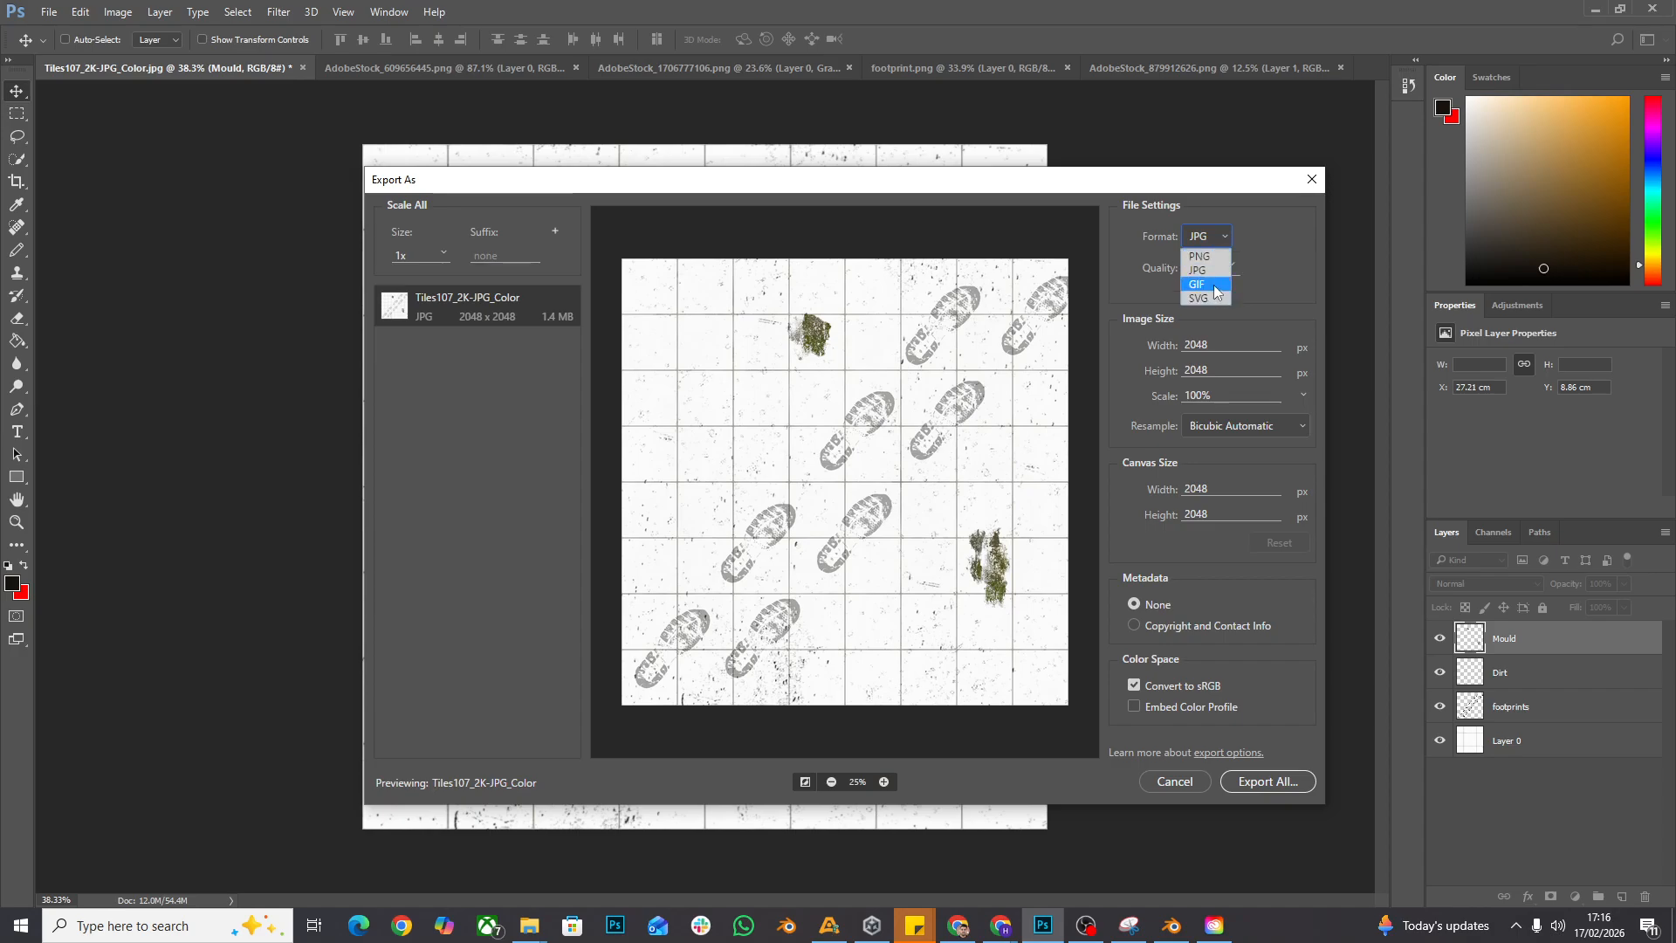
{"action": "left_click", "coordinate": [1292, 265]}
{"action": "left_click", "coordinate": [1227, 232]}
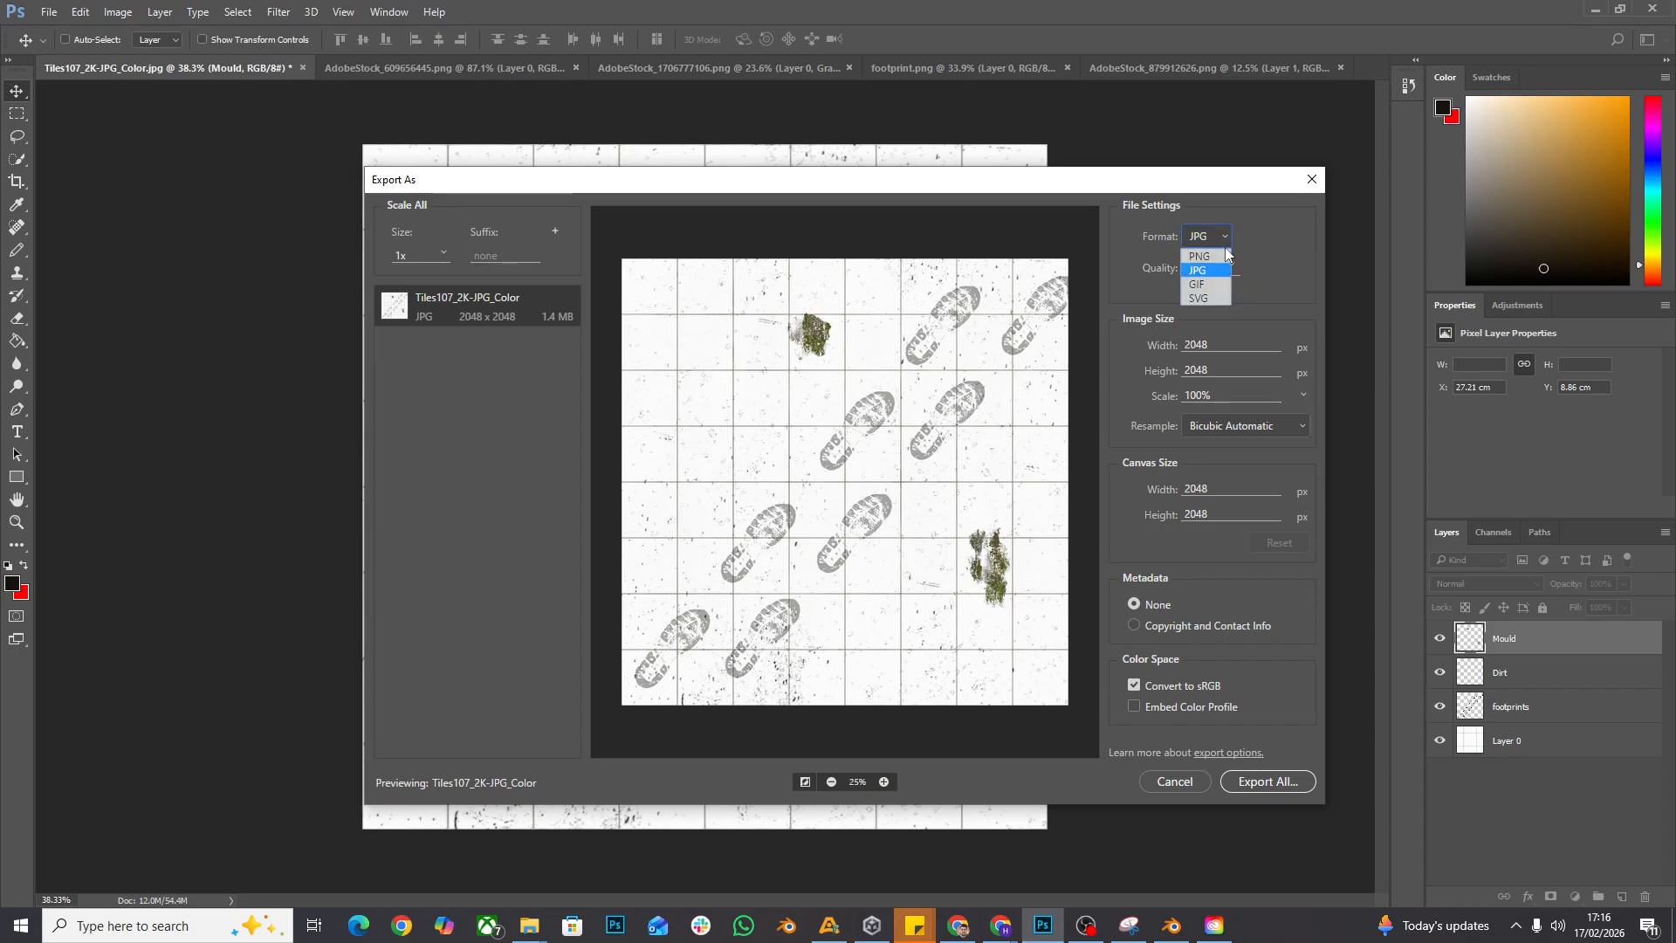
{"action": "left_click", "coordinate": [1219, 272]}
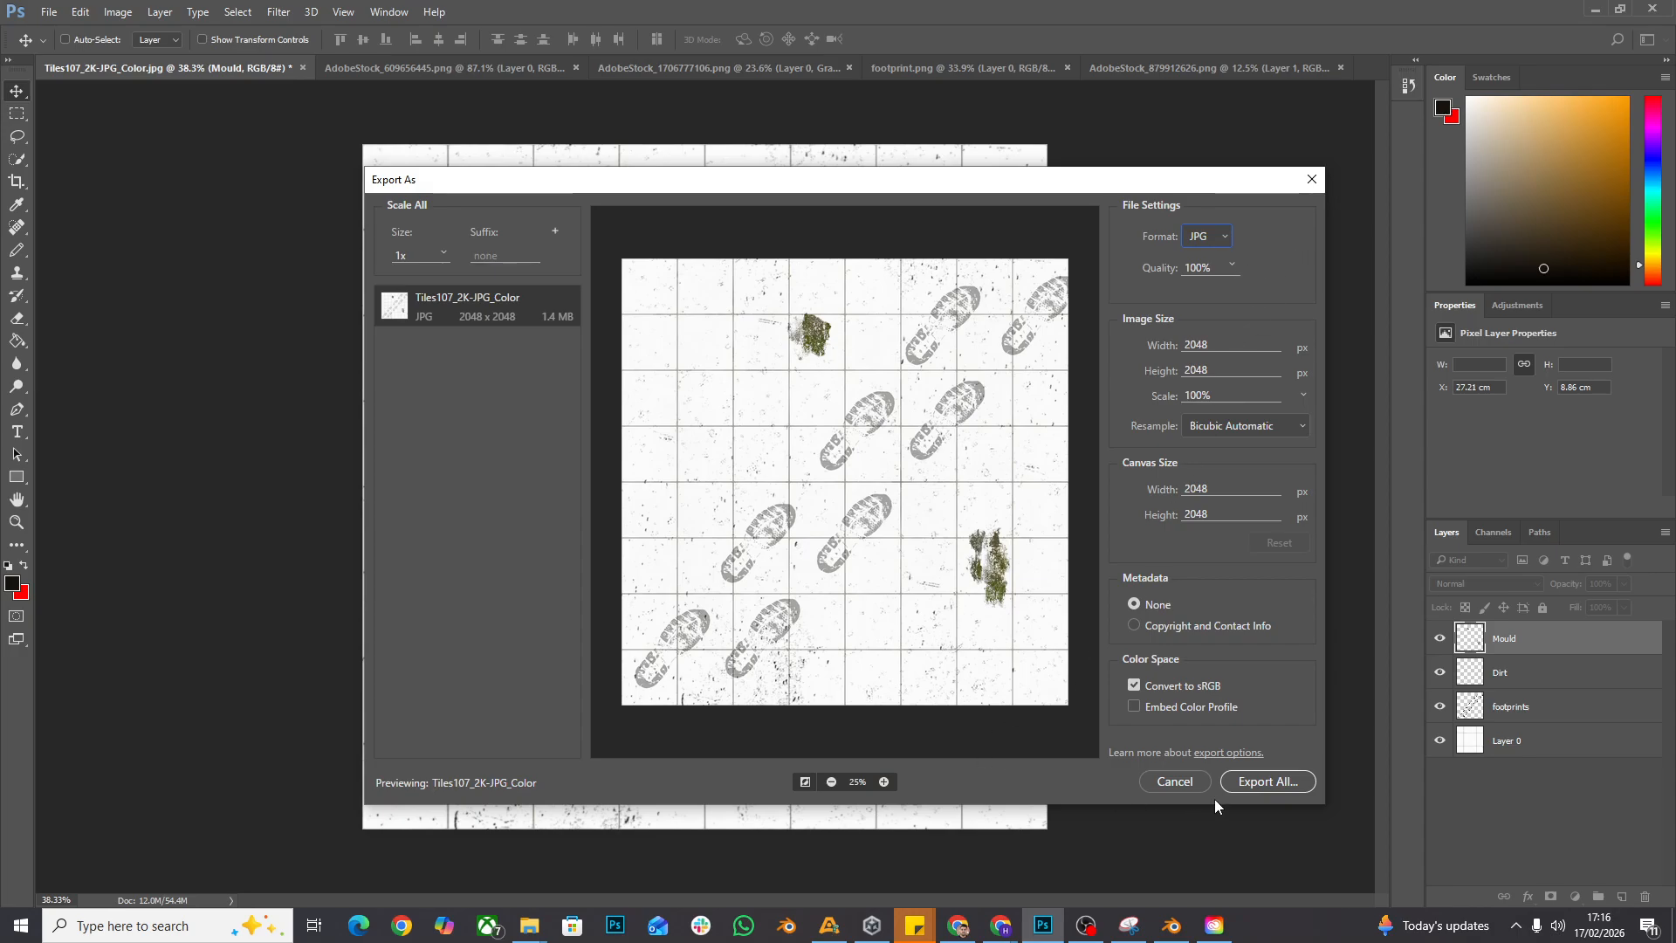
- Export the image as Tiles107_2K-JPG_ColorV2.jpg into the Tile flooring folder
{"action": "left_click", "coordinate": [1273, 784]}
{"action": "left_click", "coordinate": [546, 610]}
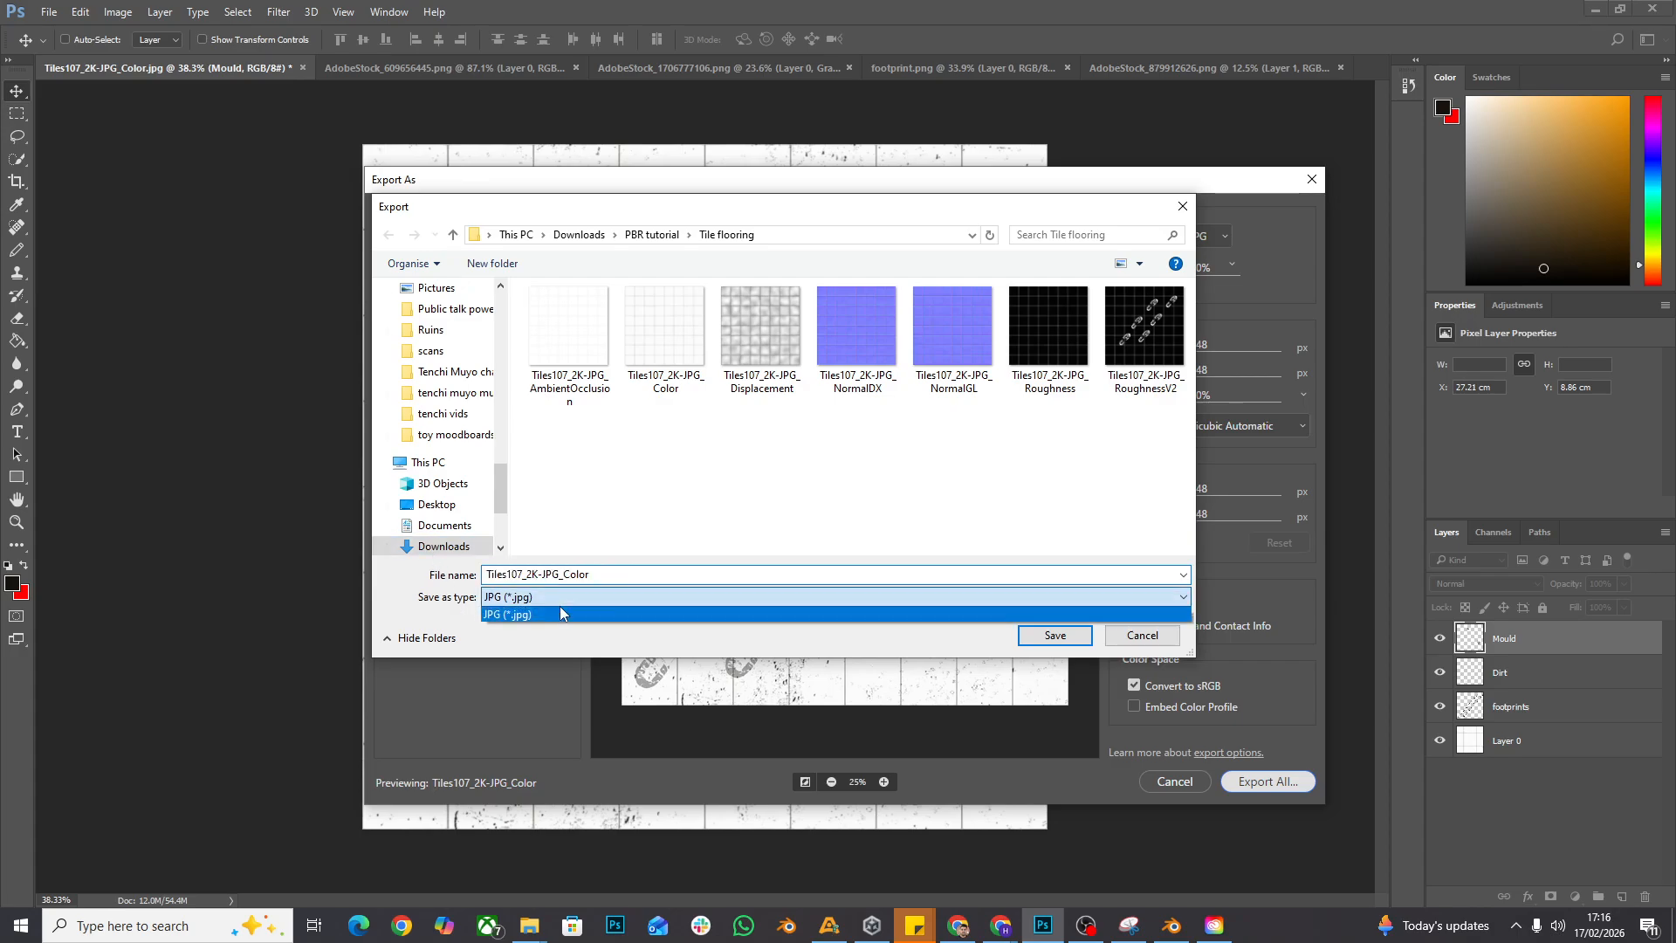
{"action": "left_click", "coordinate": [568, 611]}
{"action": "double_click", "coordinate": [603, 573]}
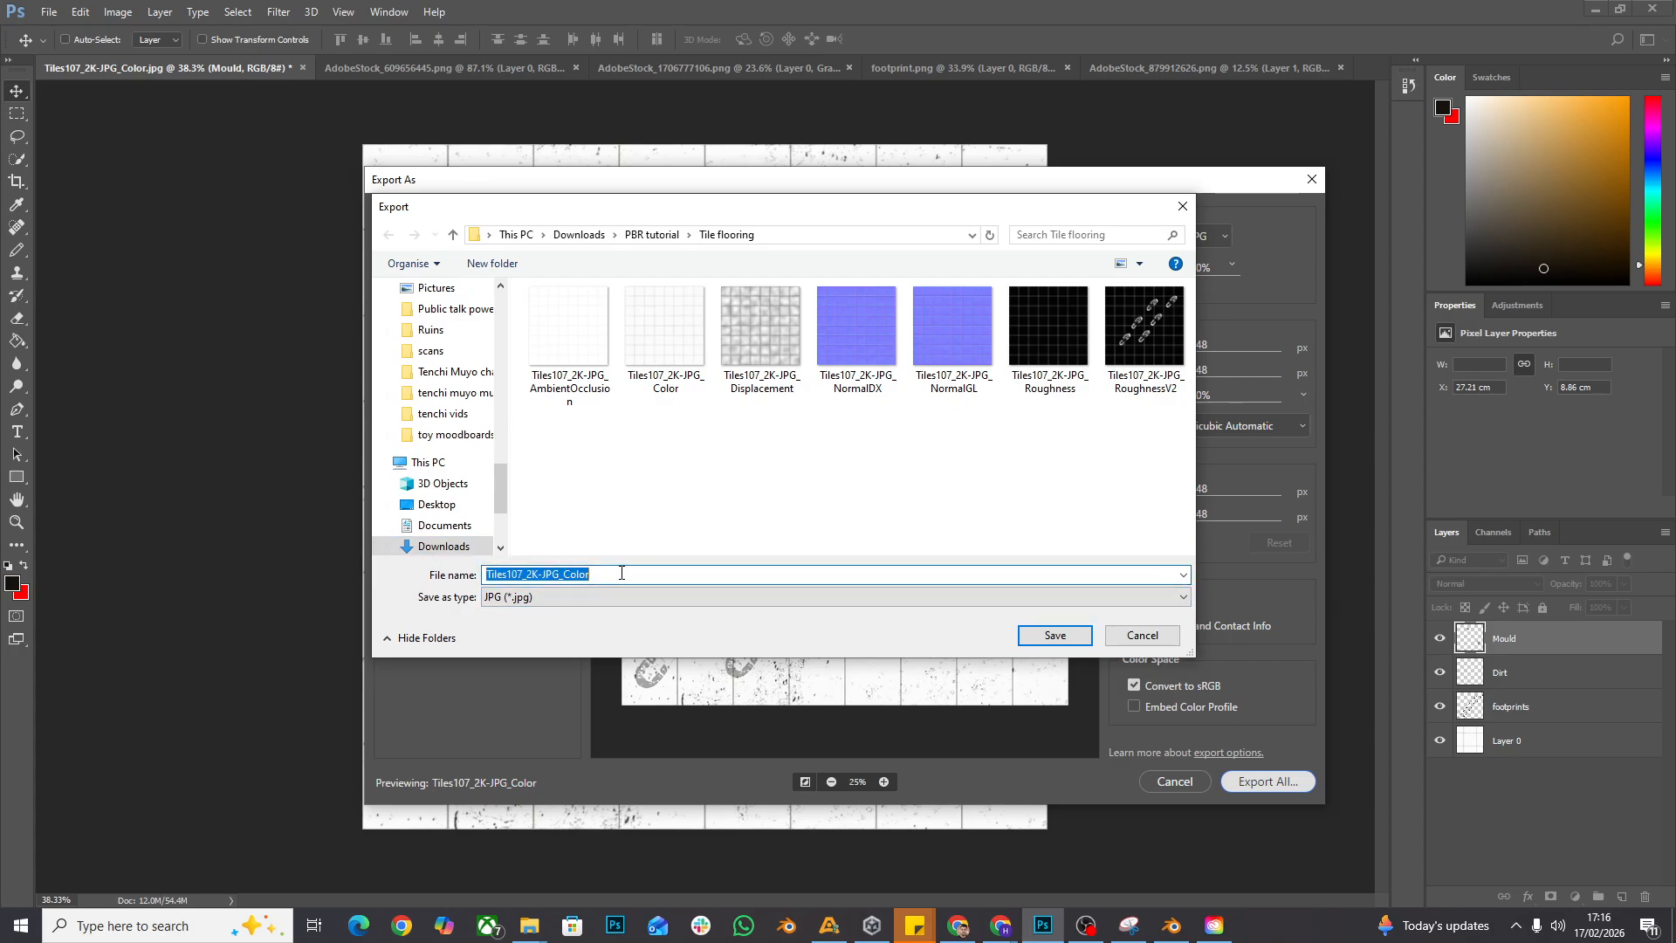
{"action": "left_click", "coordinate": [622, 573]}
{"action": "left_click", "coordinate": [1054, 635]}
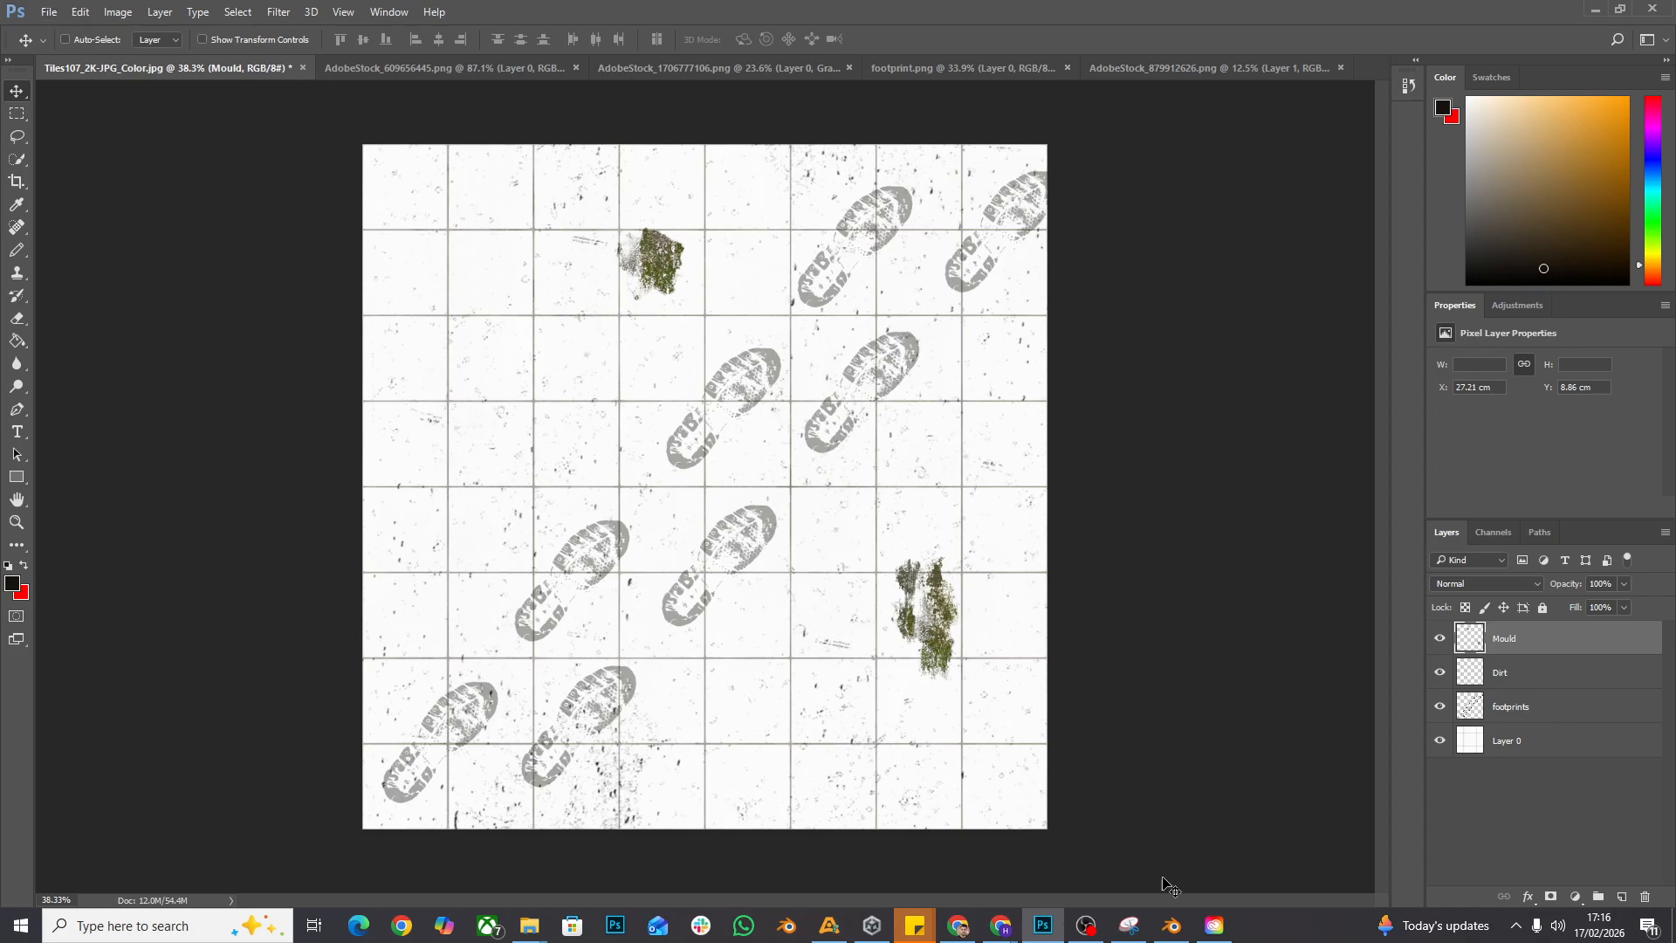
- Switch to Blender, replace FloorMat's Base Color image with Tiles107_2K-JPG_ColorV2.jpg, and inspect the deselected plane
{"action": "left_click", "coordinate": [1172, 925]}
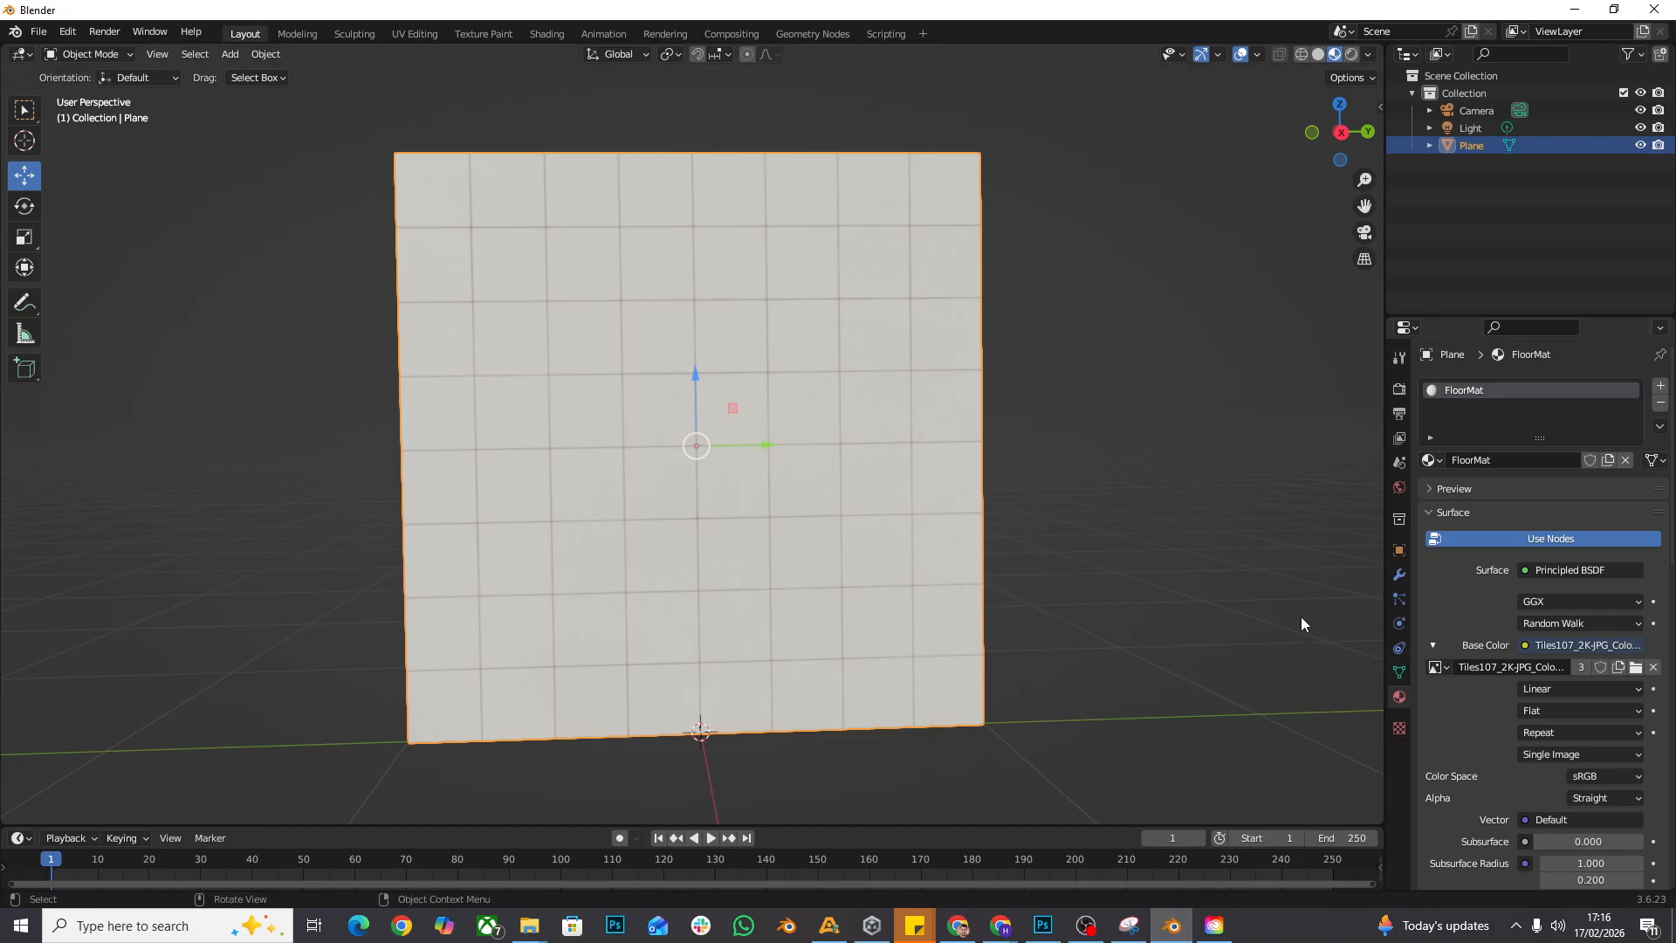
{"action": "left_click", "coordinate": [1636, 667]}
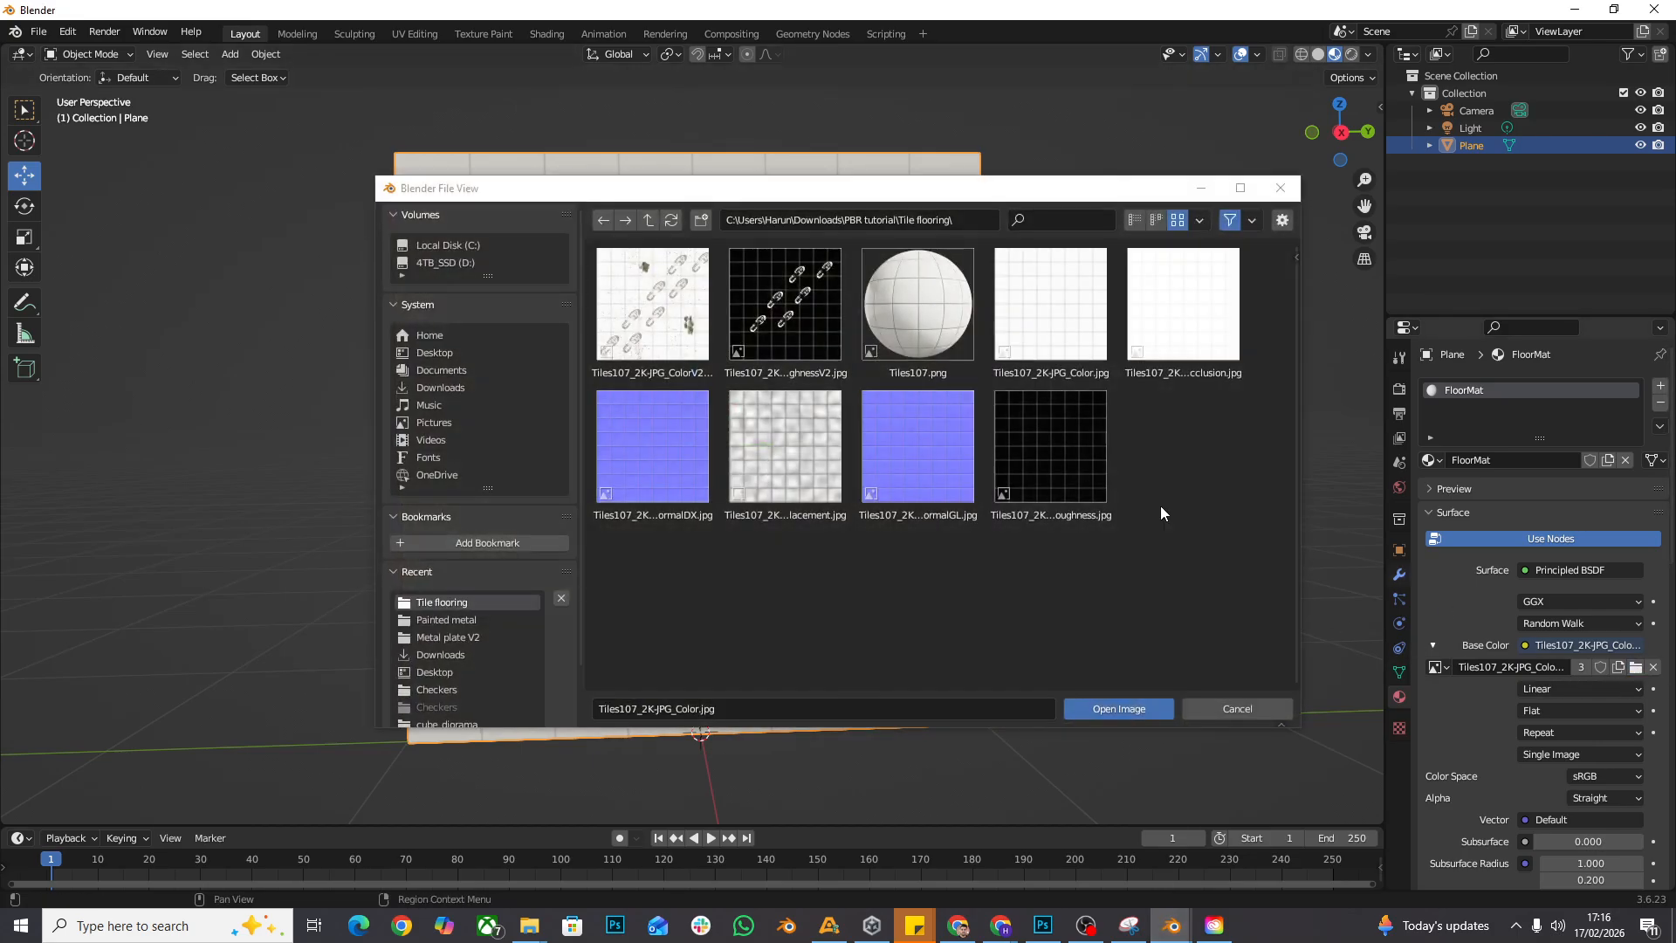
{"action": "double_click", "coordinate": [644, 311]}
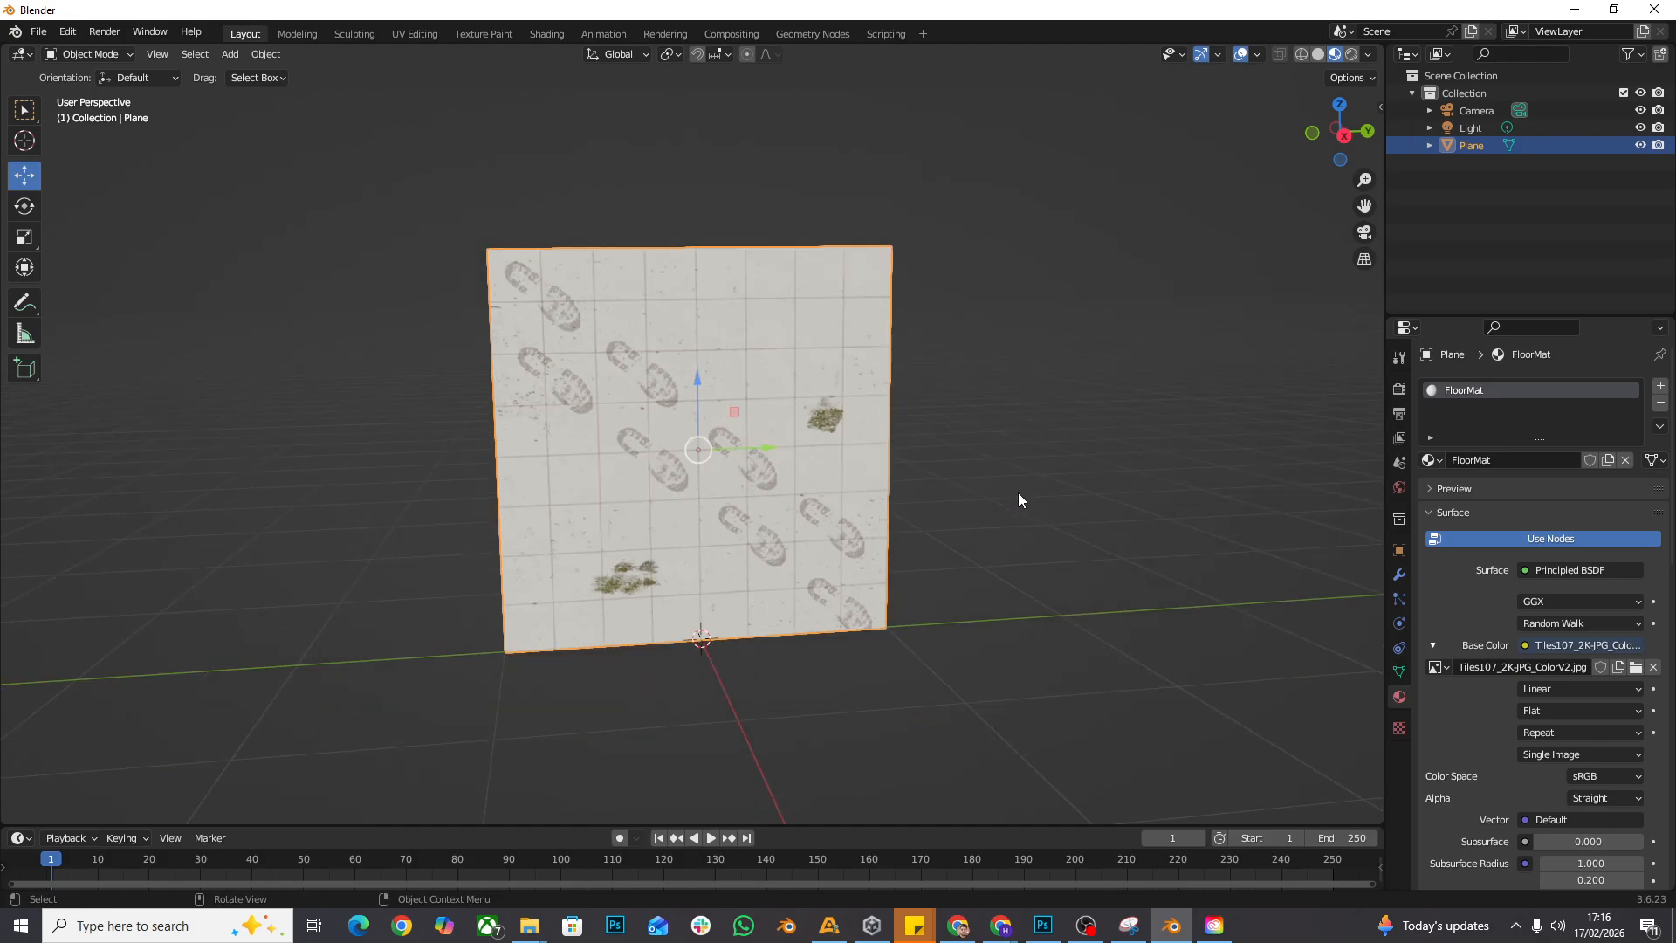
{"action": "left_click_drag", "start_coordinate": [1018, 492], "coordinate": [1065, 468]}
{"action": "scroll", "coordinate": [952, 424], "scroll_direction": "up", "scroll_amount": 3}
{"action": "left_click", "coordinate": [1101, 551]}
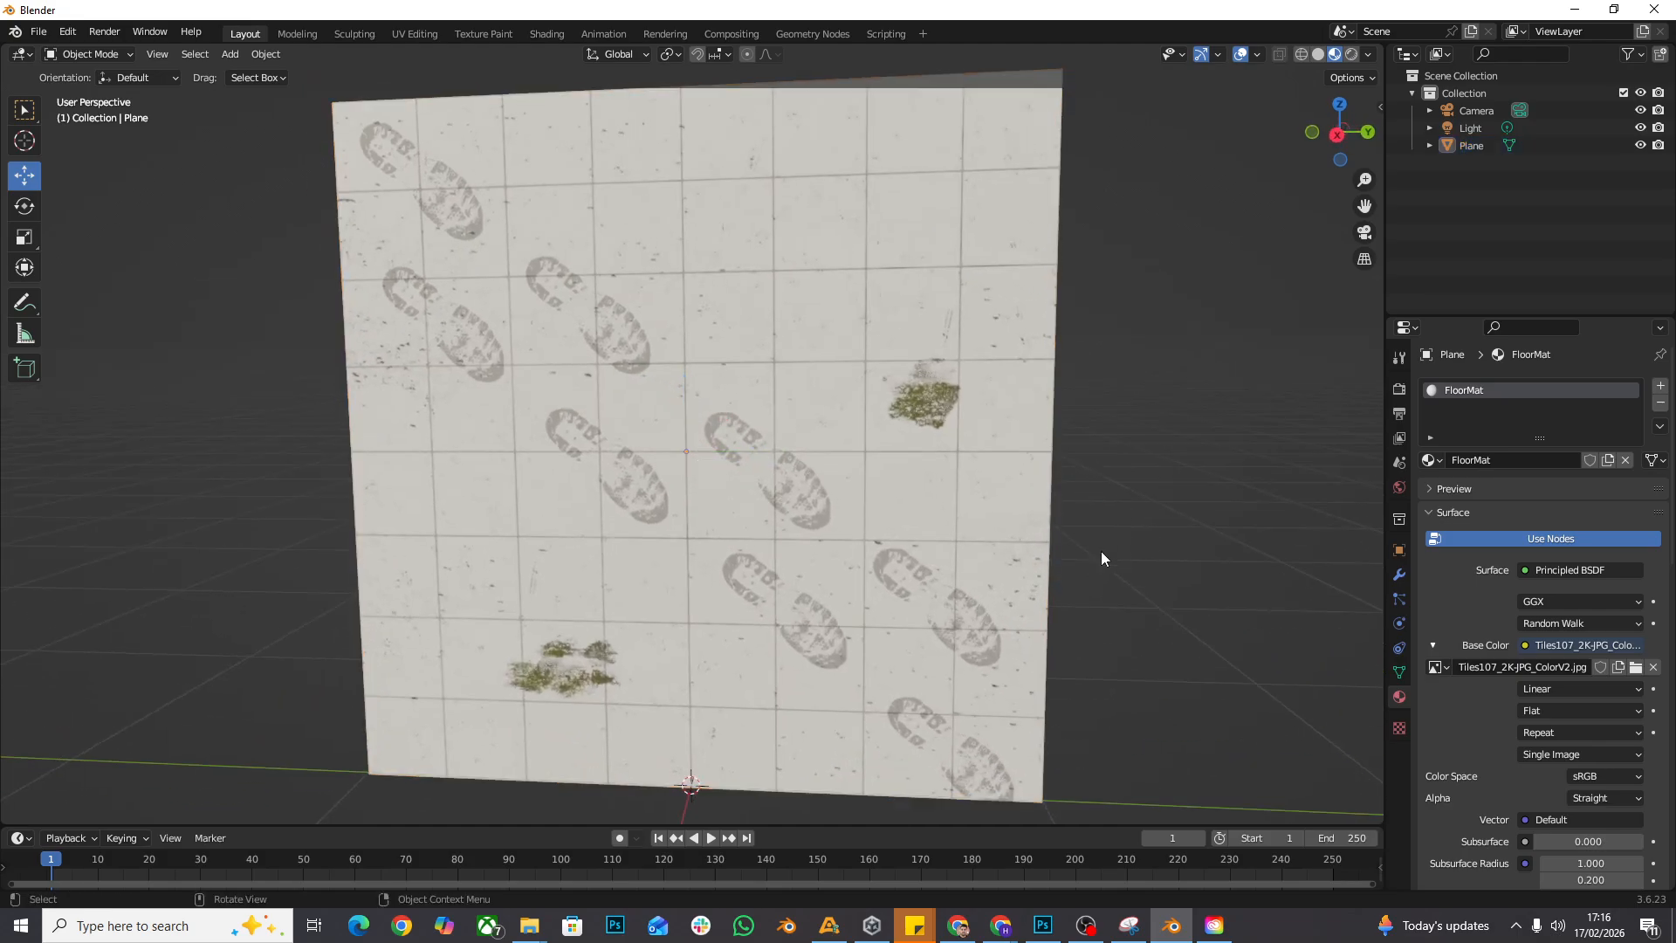
{"action": "left_click_drag", "start_coordinate": [1101, 551], "coordinate": [1071, 573]}
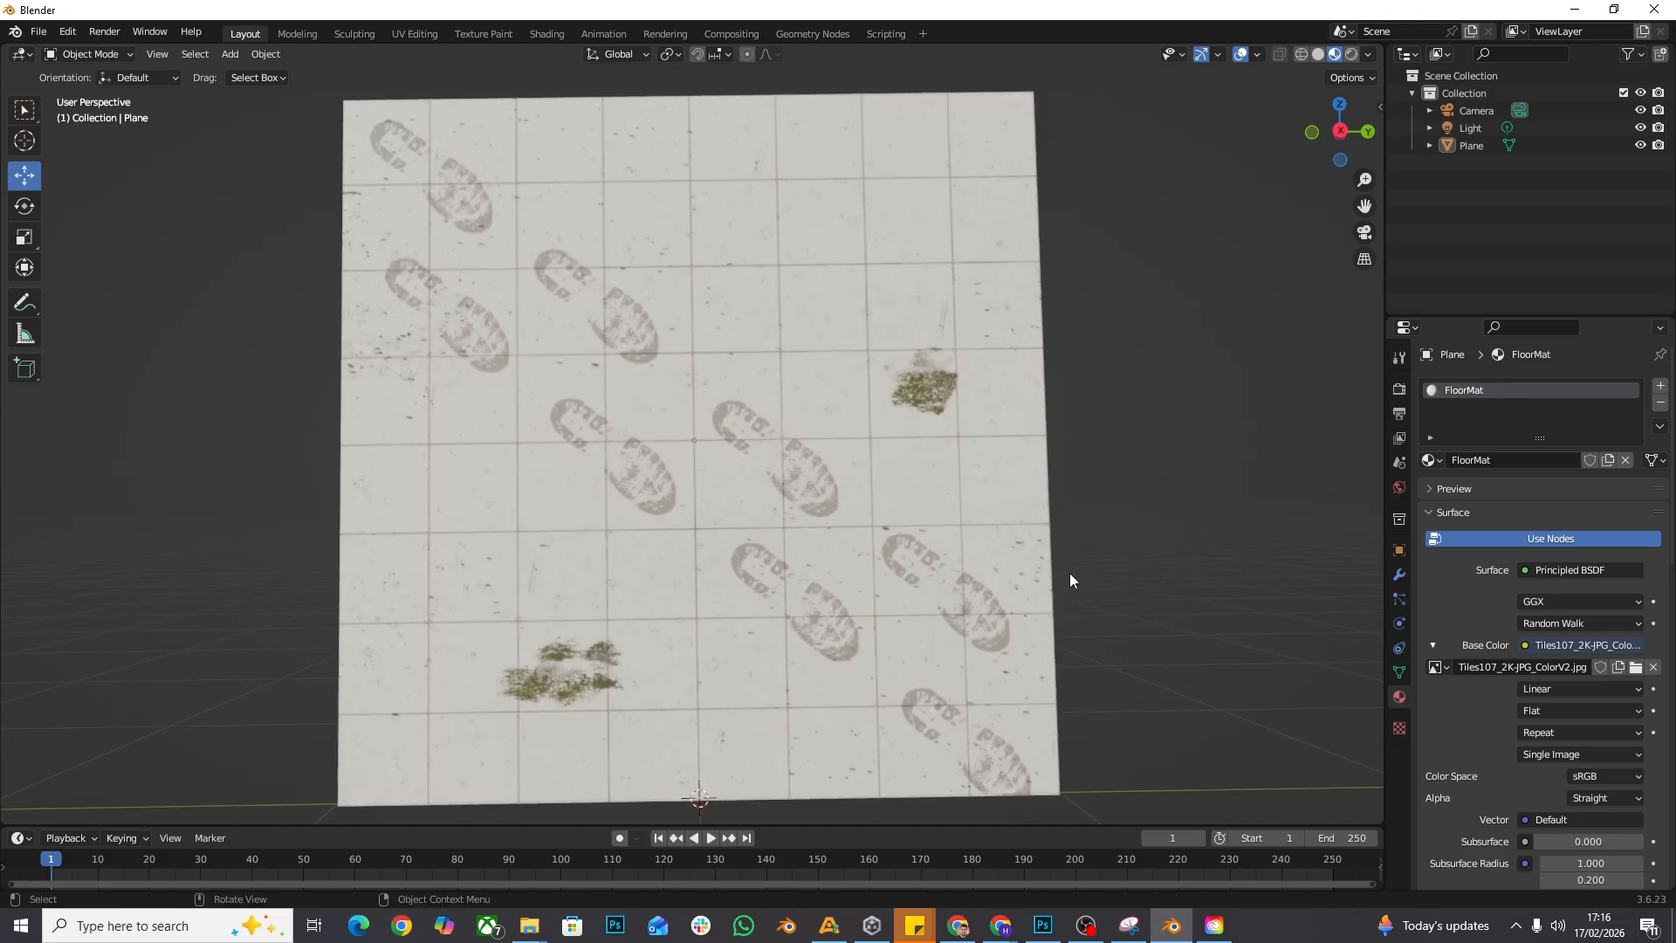
- Switch back to Photoshop and create a layer group named Colour above the Mould layer
{"action": "key", "text": "alt+Tab"}
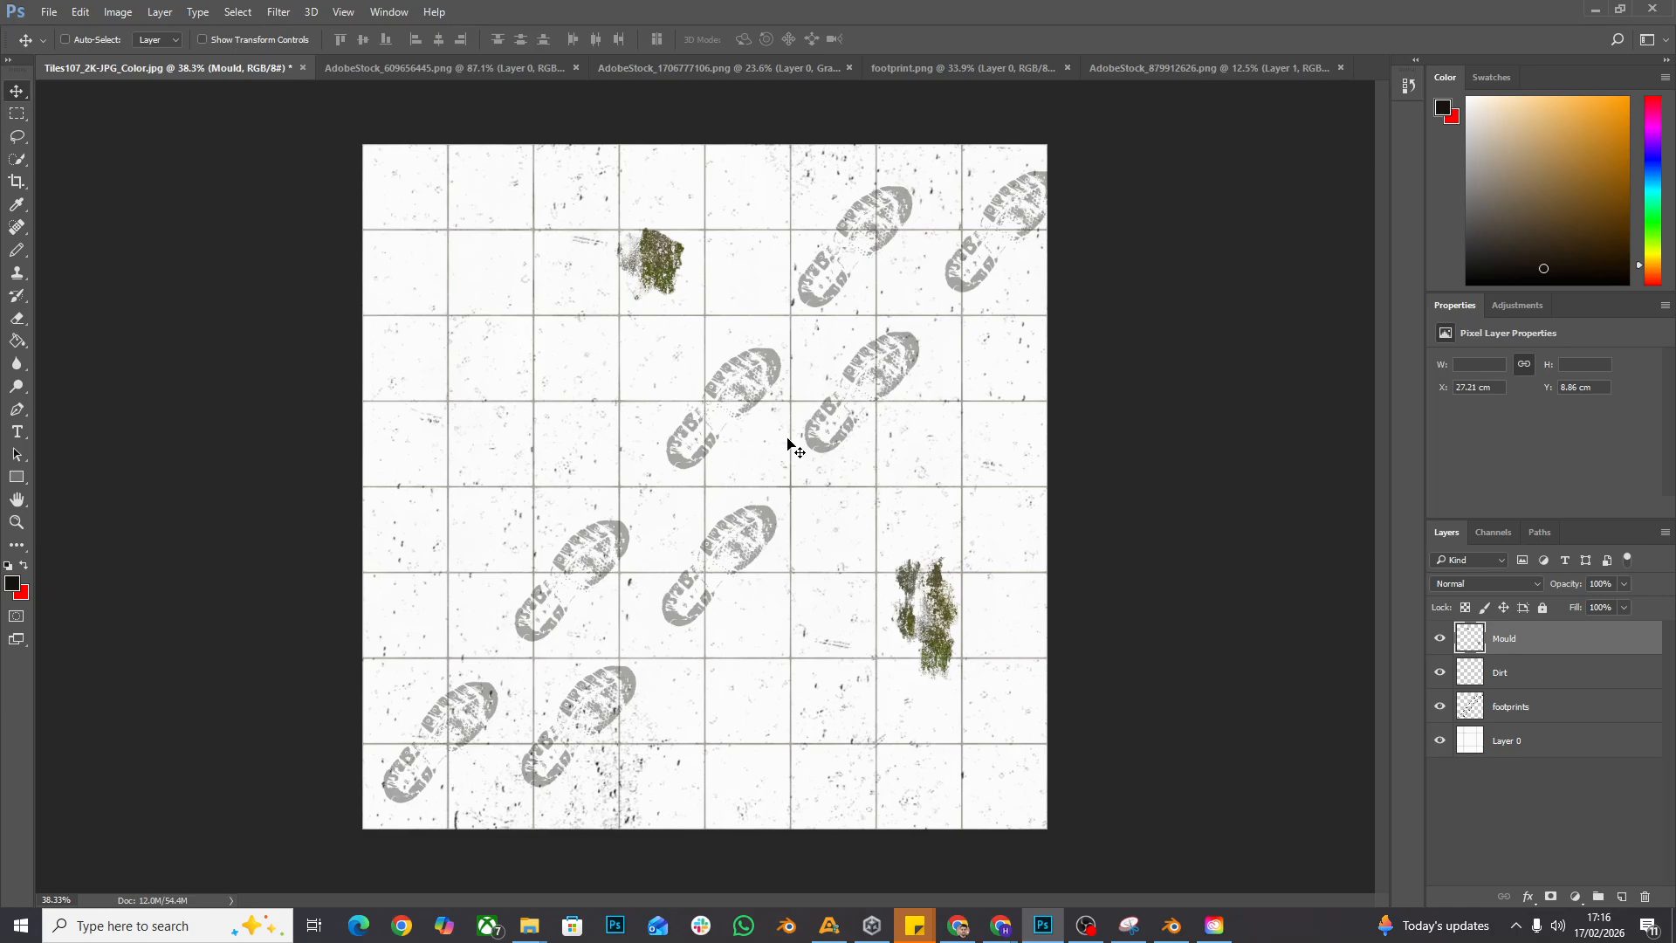
{"action": "left_click", "coordinate": [1540, 715]}
{"action": "left_click", "coordinate": [1568, 671]}
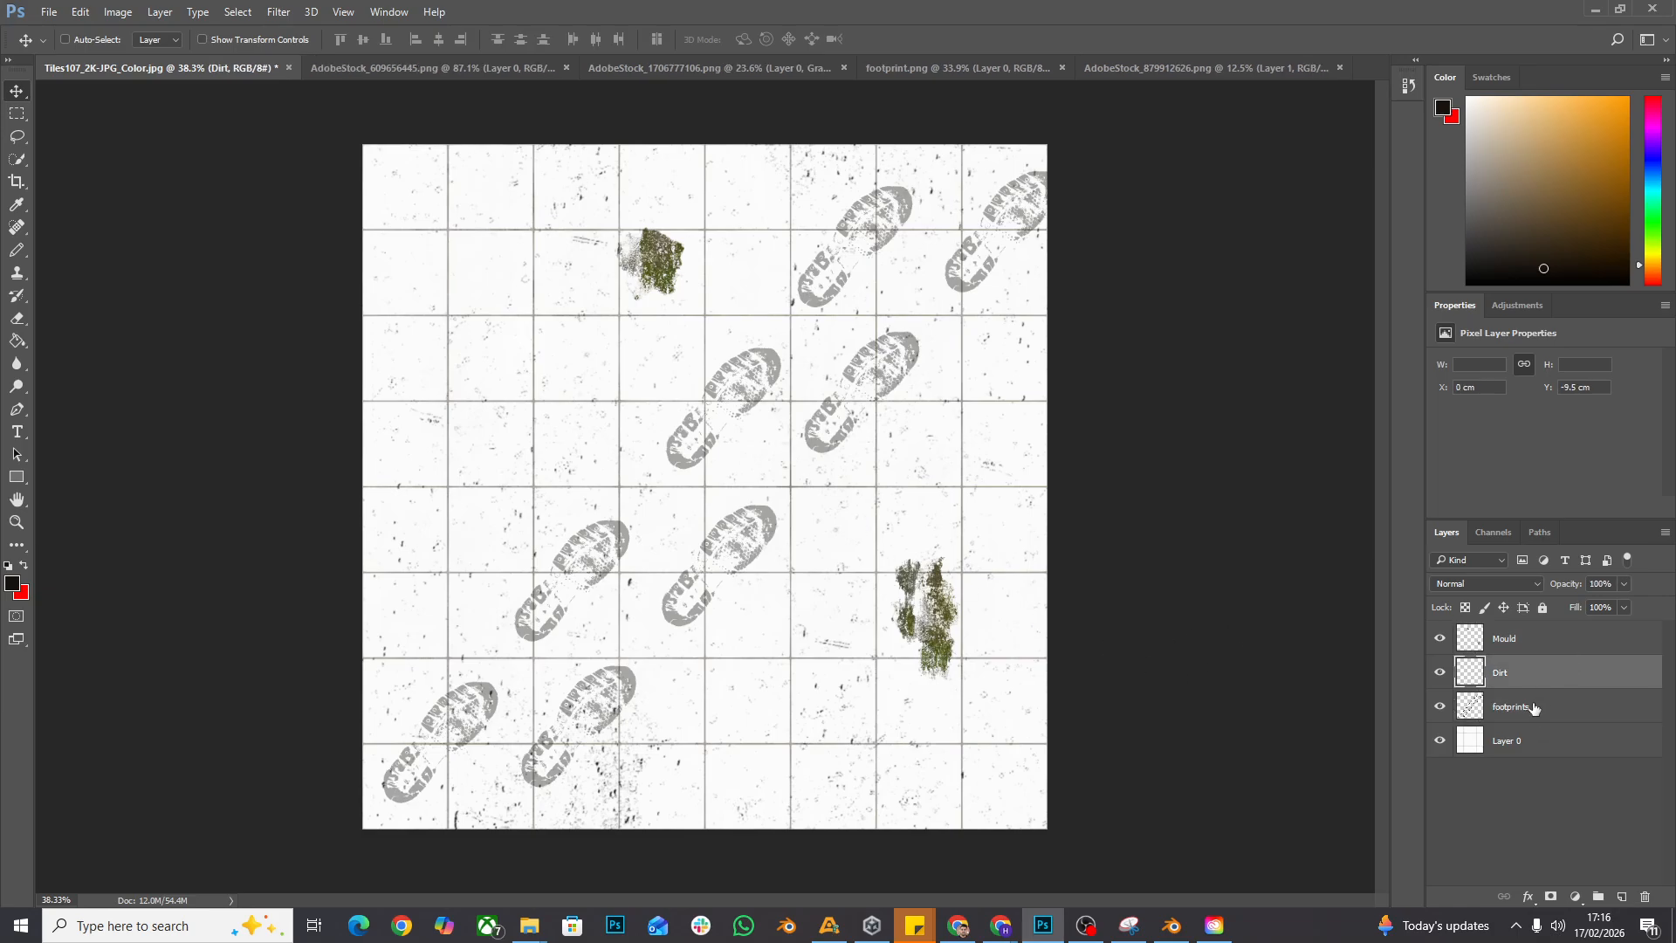
{"action": "left_click", "coordinate": [1535, 709]}
{"action": "left_click", "coordinate": [1581, 847]}
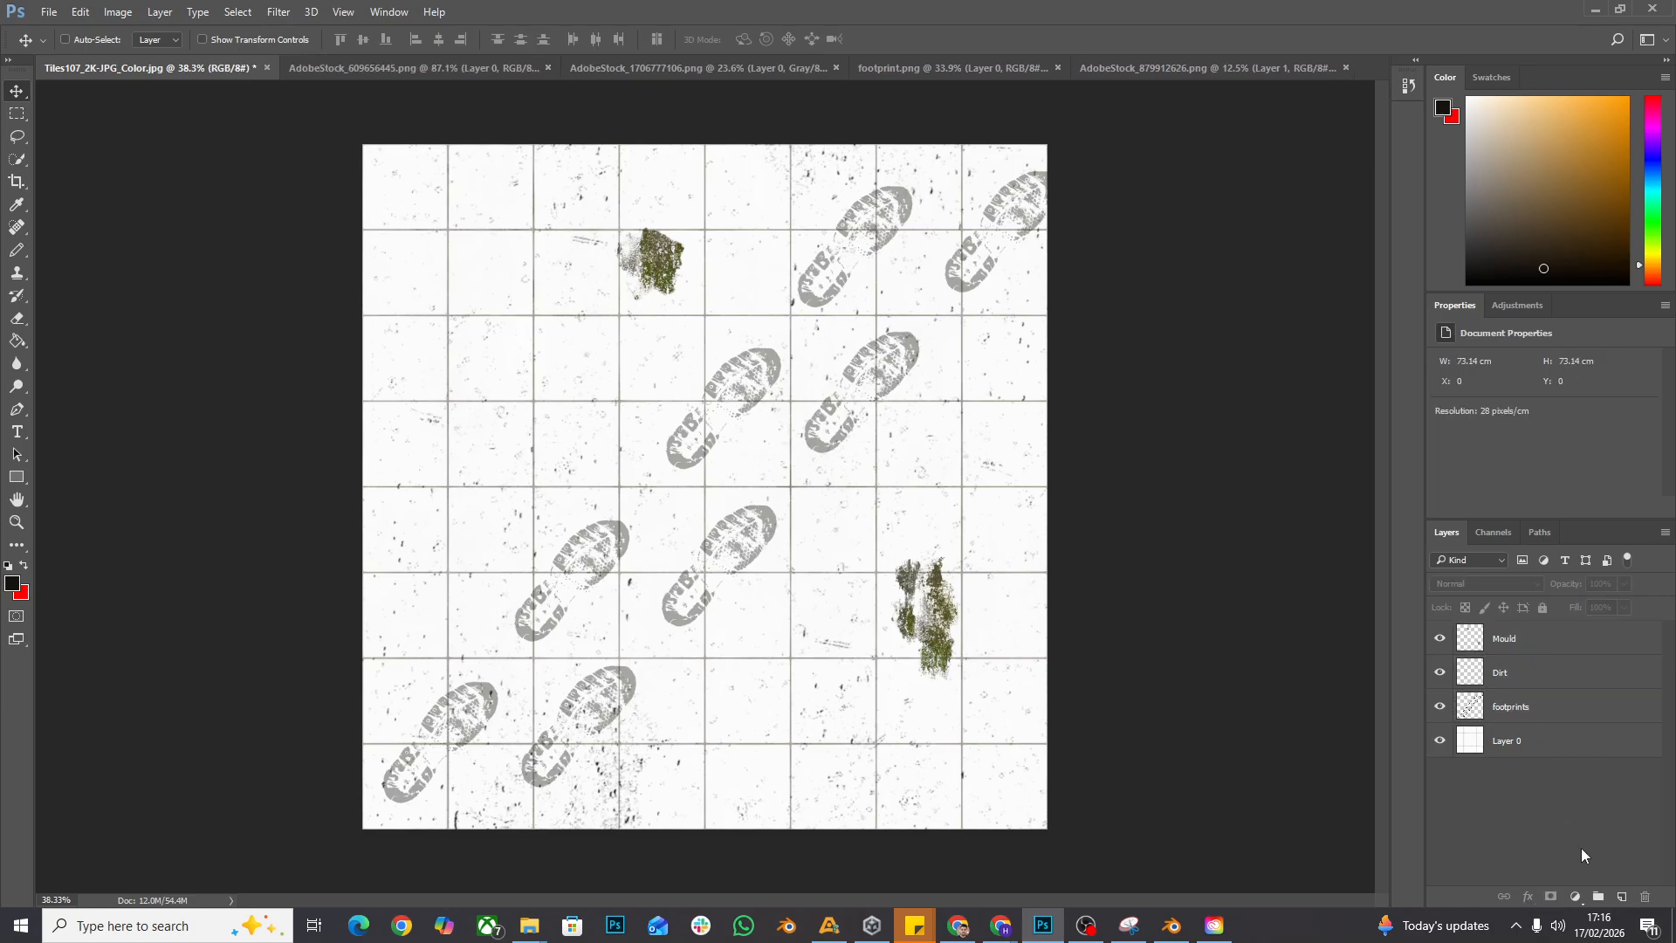
{"action": "left_click", "coordinate": [1598, 897]}
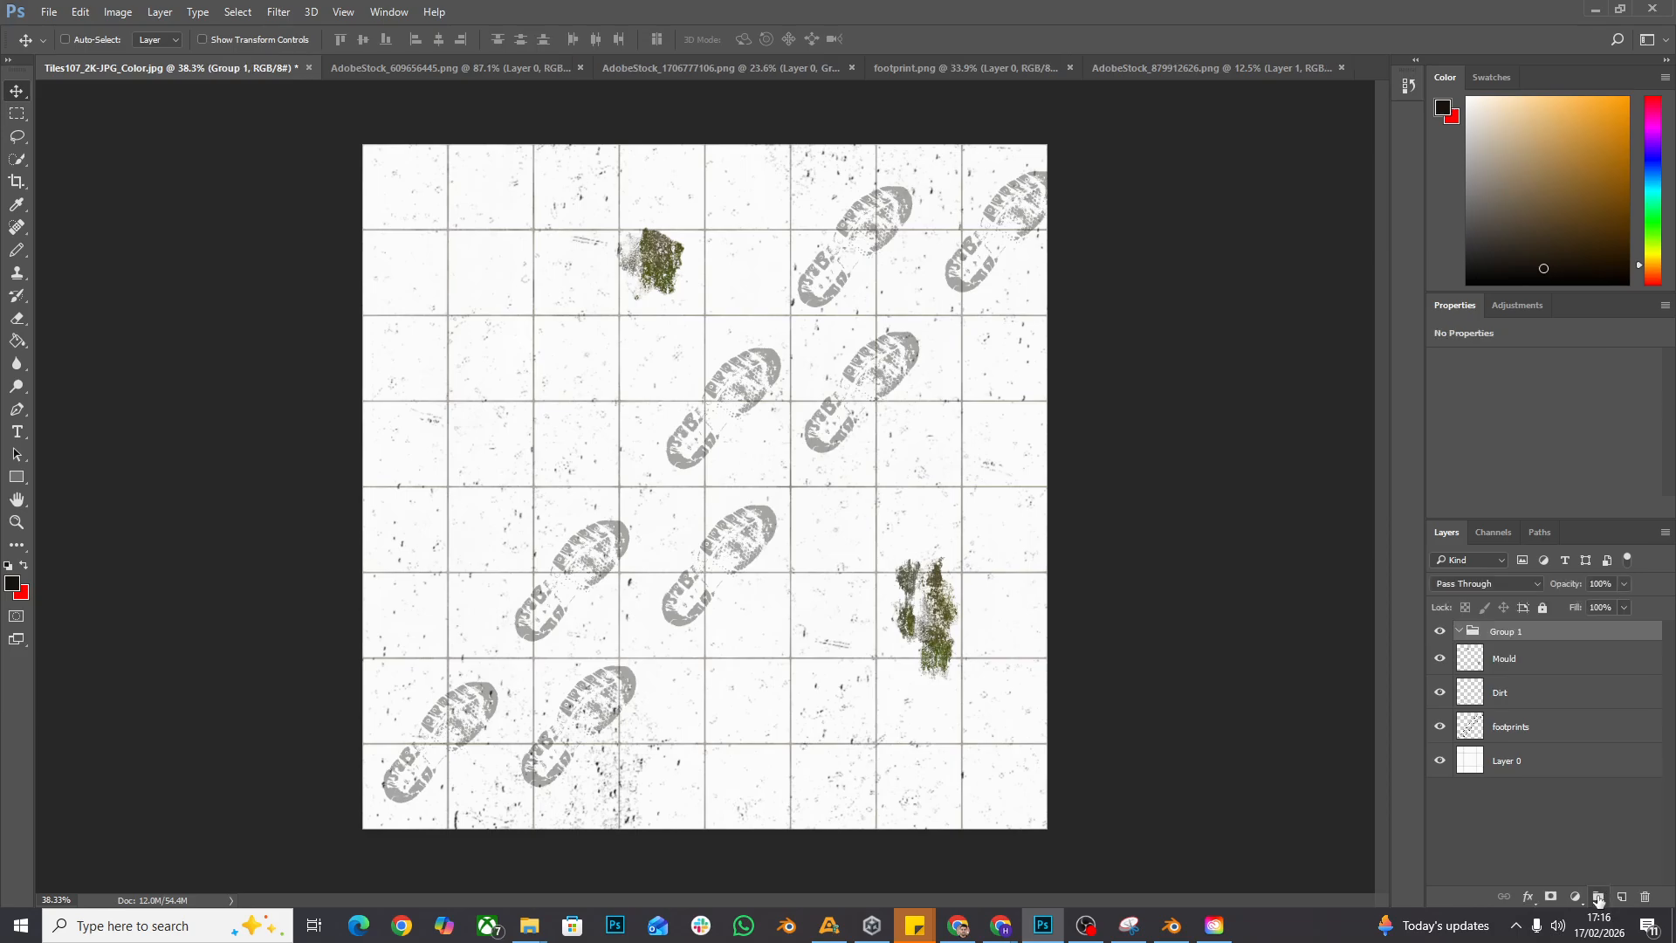
{"action": "double_click", "coordinate": [1517, 631]}
{"action": "type", "text": "Colou"}
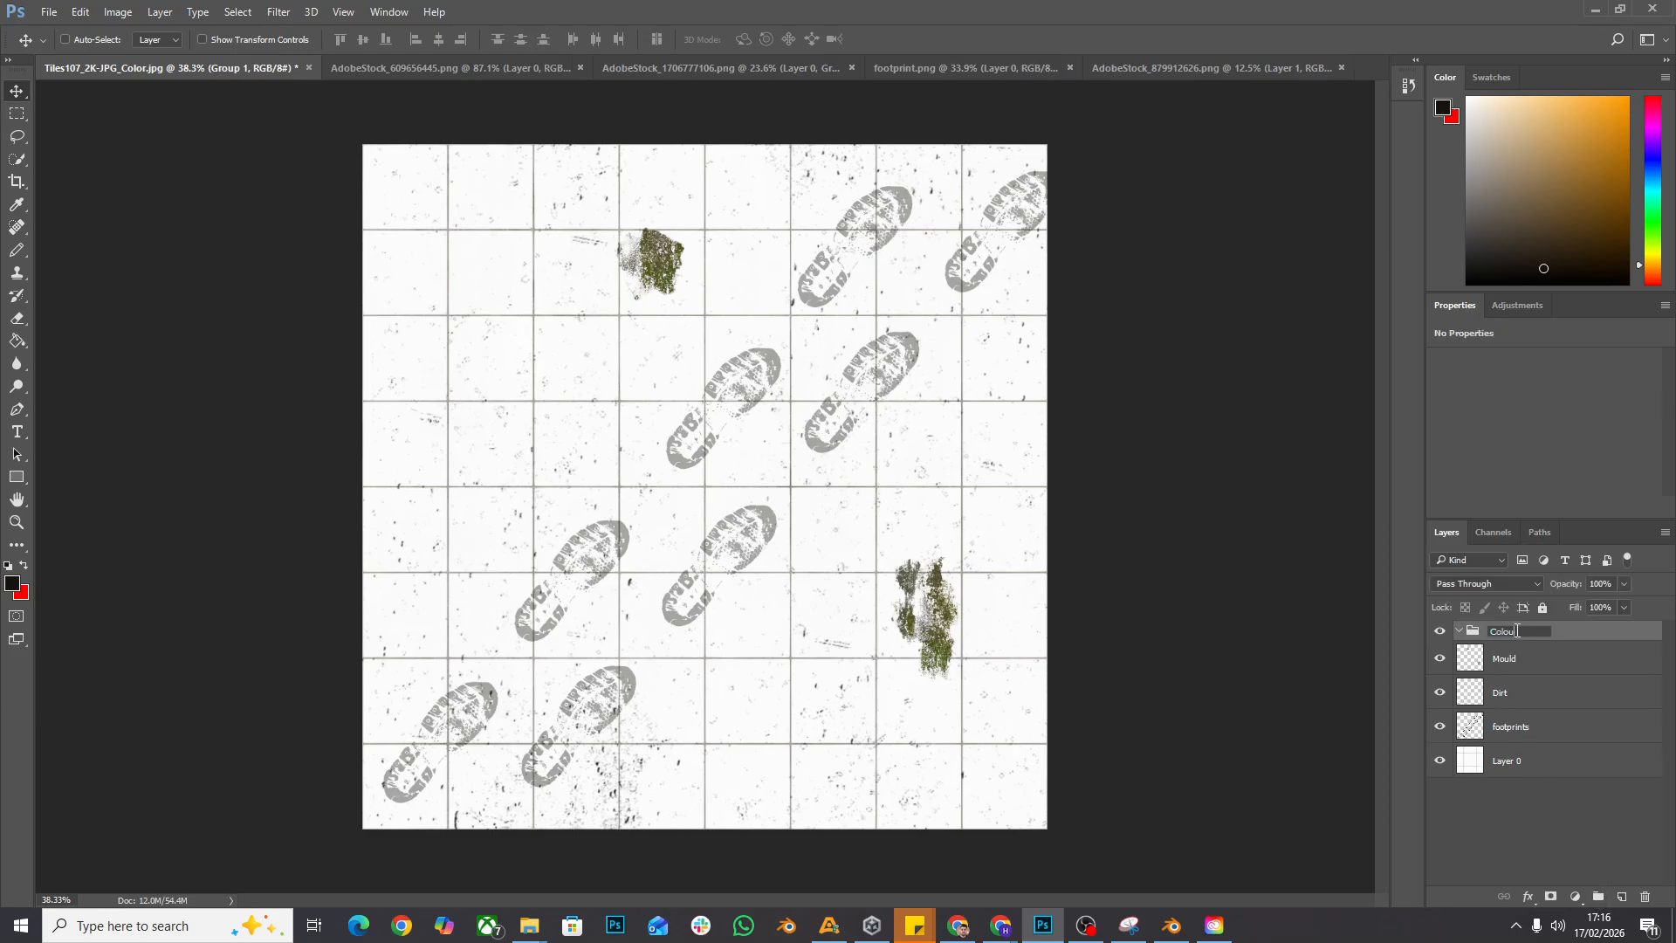
{"action": "type", "text": "r"}
{"action": "key", "text": "Return"}
- Move the Mould, Dirt, footprints and Layer 0 layers into the Colour group
{"action": "left_click", "coordinate": [1513, 660]}
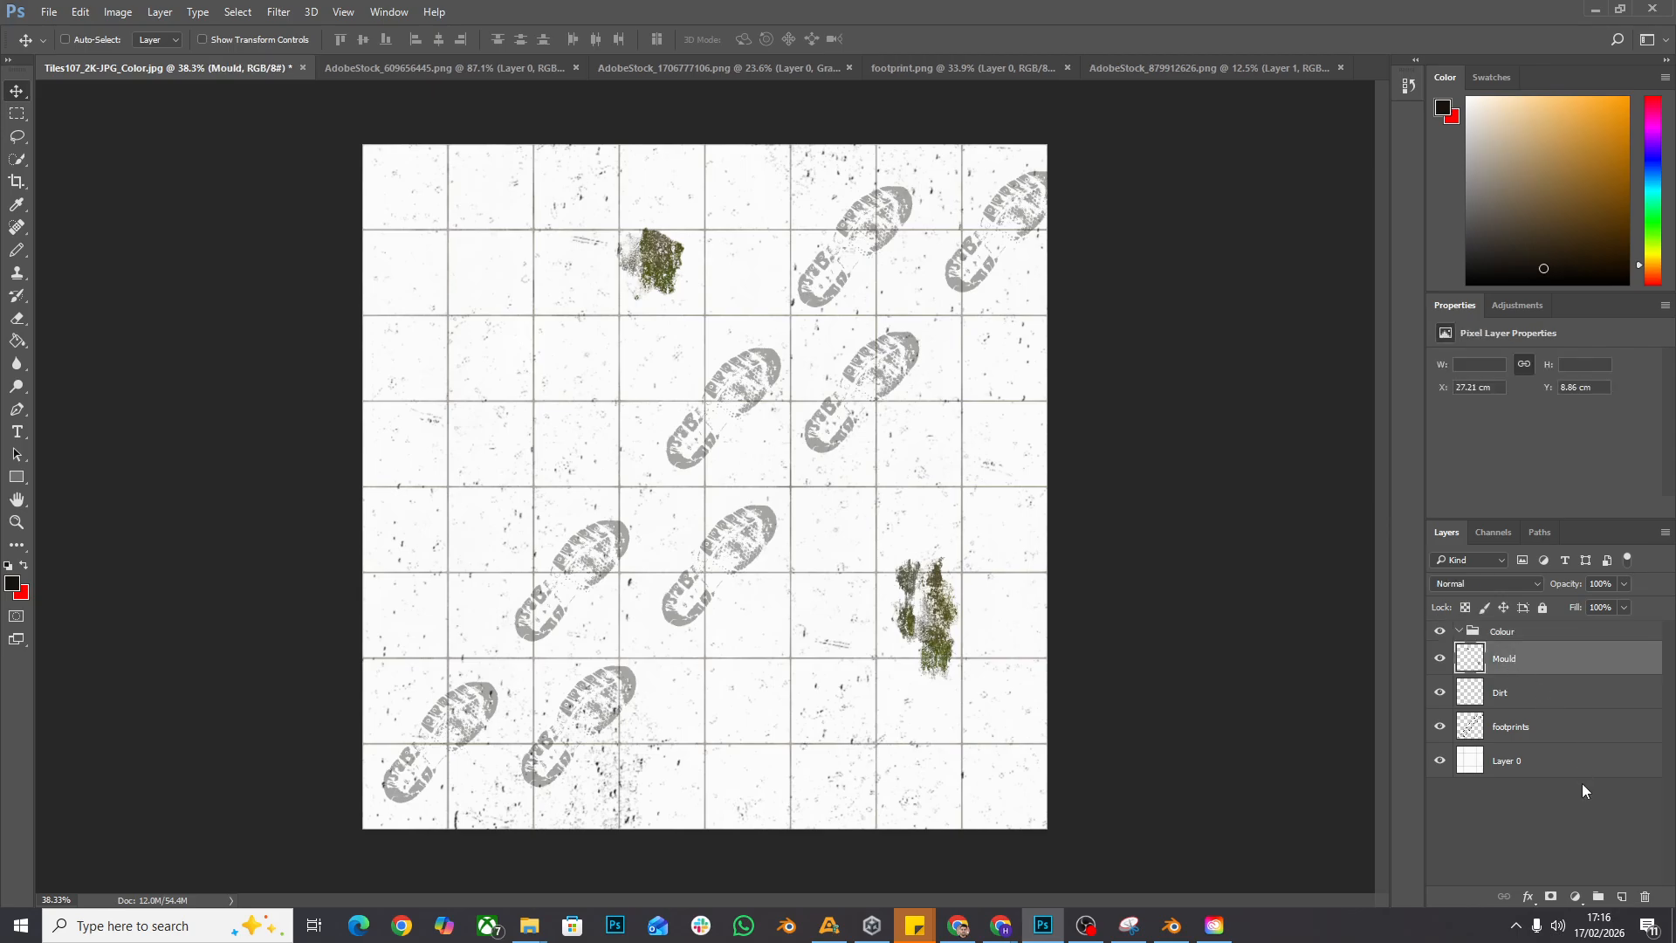
{"action": "left_click", "coordinate": [1567, 760], "text": "shift"}
{"action": "left_click_drag", "start_coordinate": [1539, 655], "coordinate": [1523, 630]}
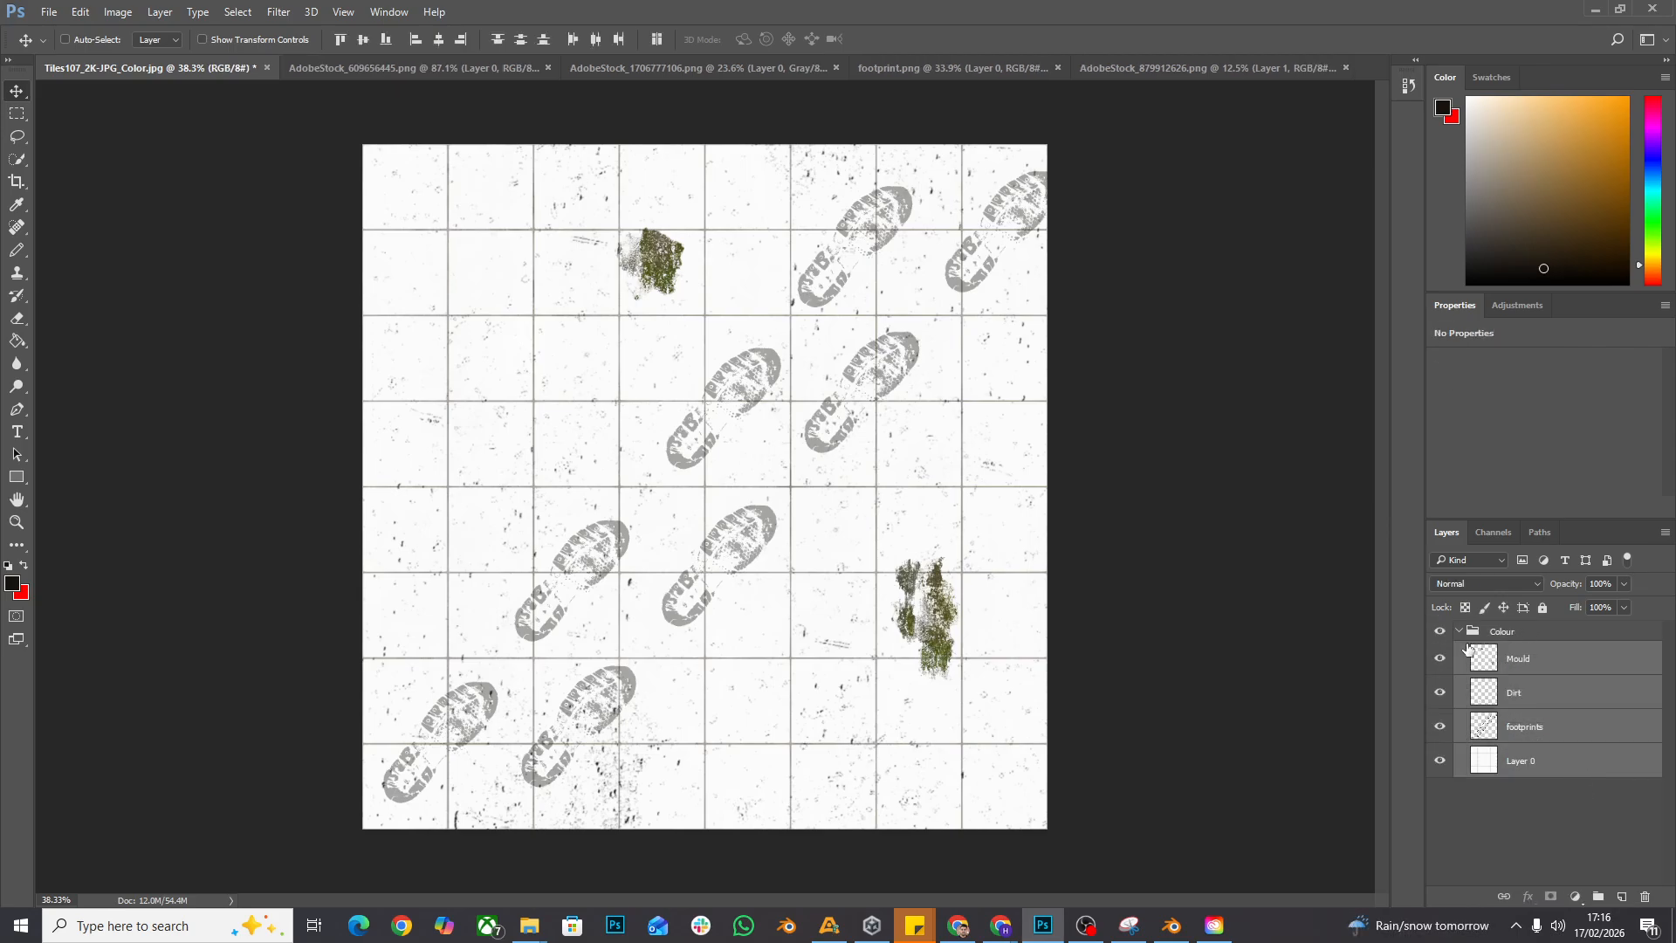
- Collapse the Colour group and duplicate it as a new group named Roughness
{"action": "left_click", "coordinate": [1464, 638]}
{"action": "left_click", "coordinate": [1464, 632]}
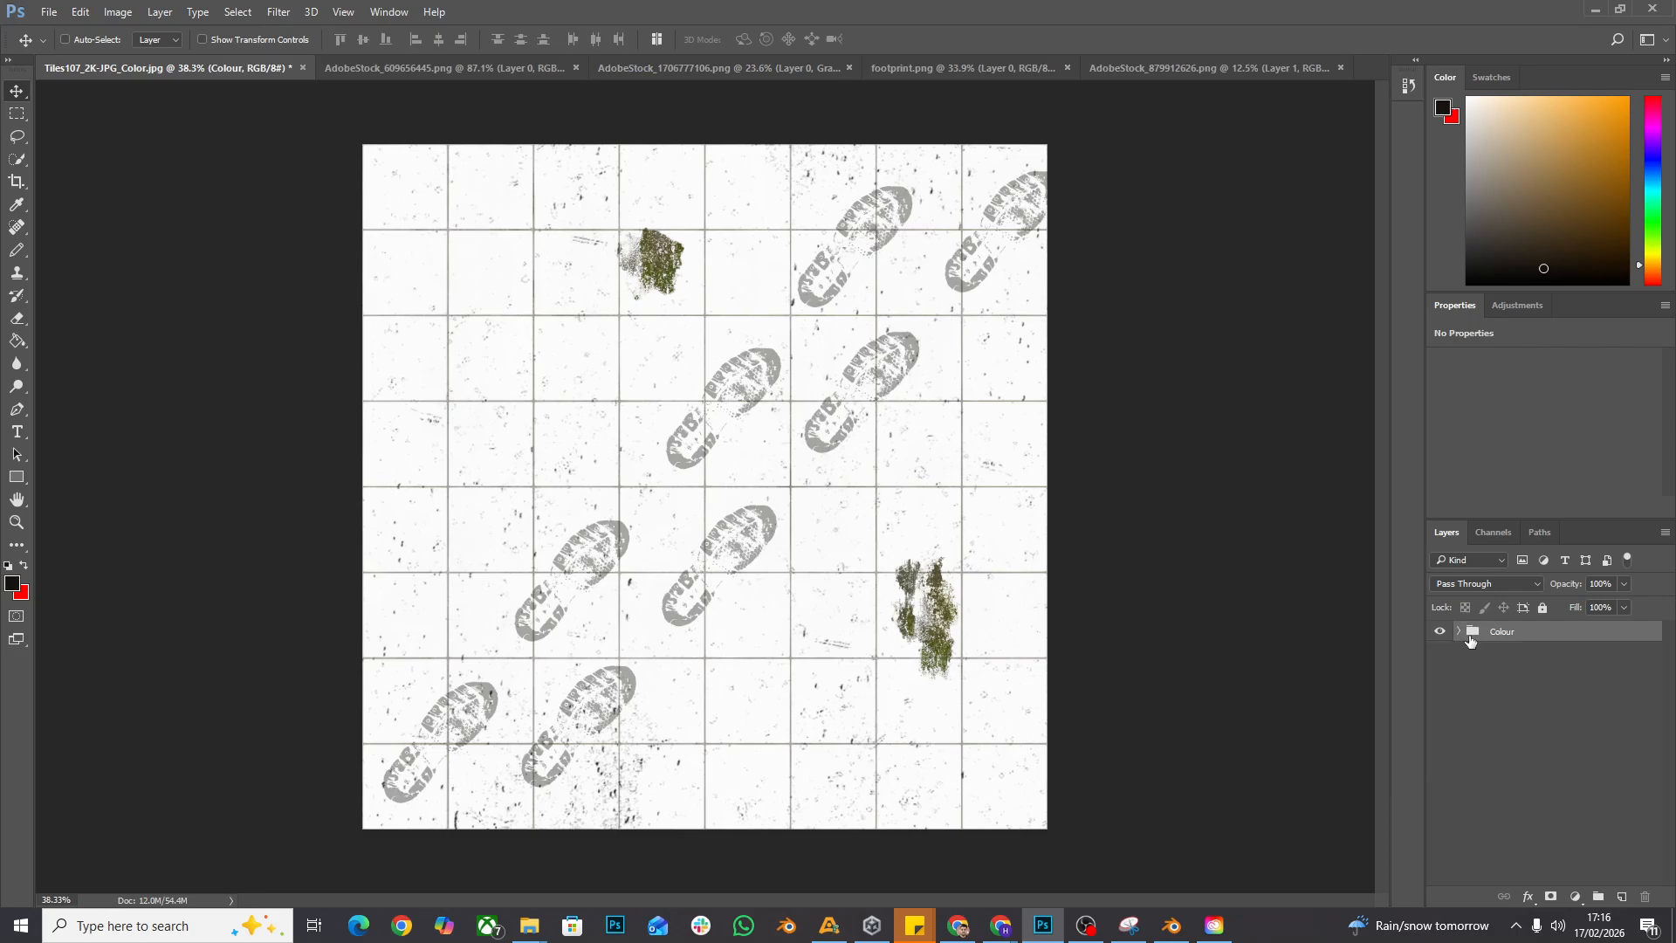
{"action": "right_click", "coordinate": [1528, 637]}
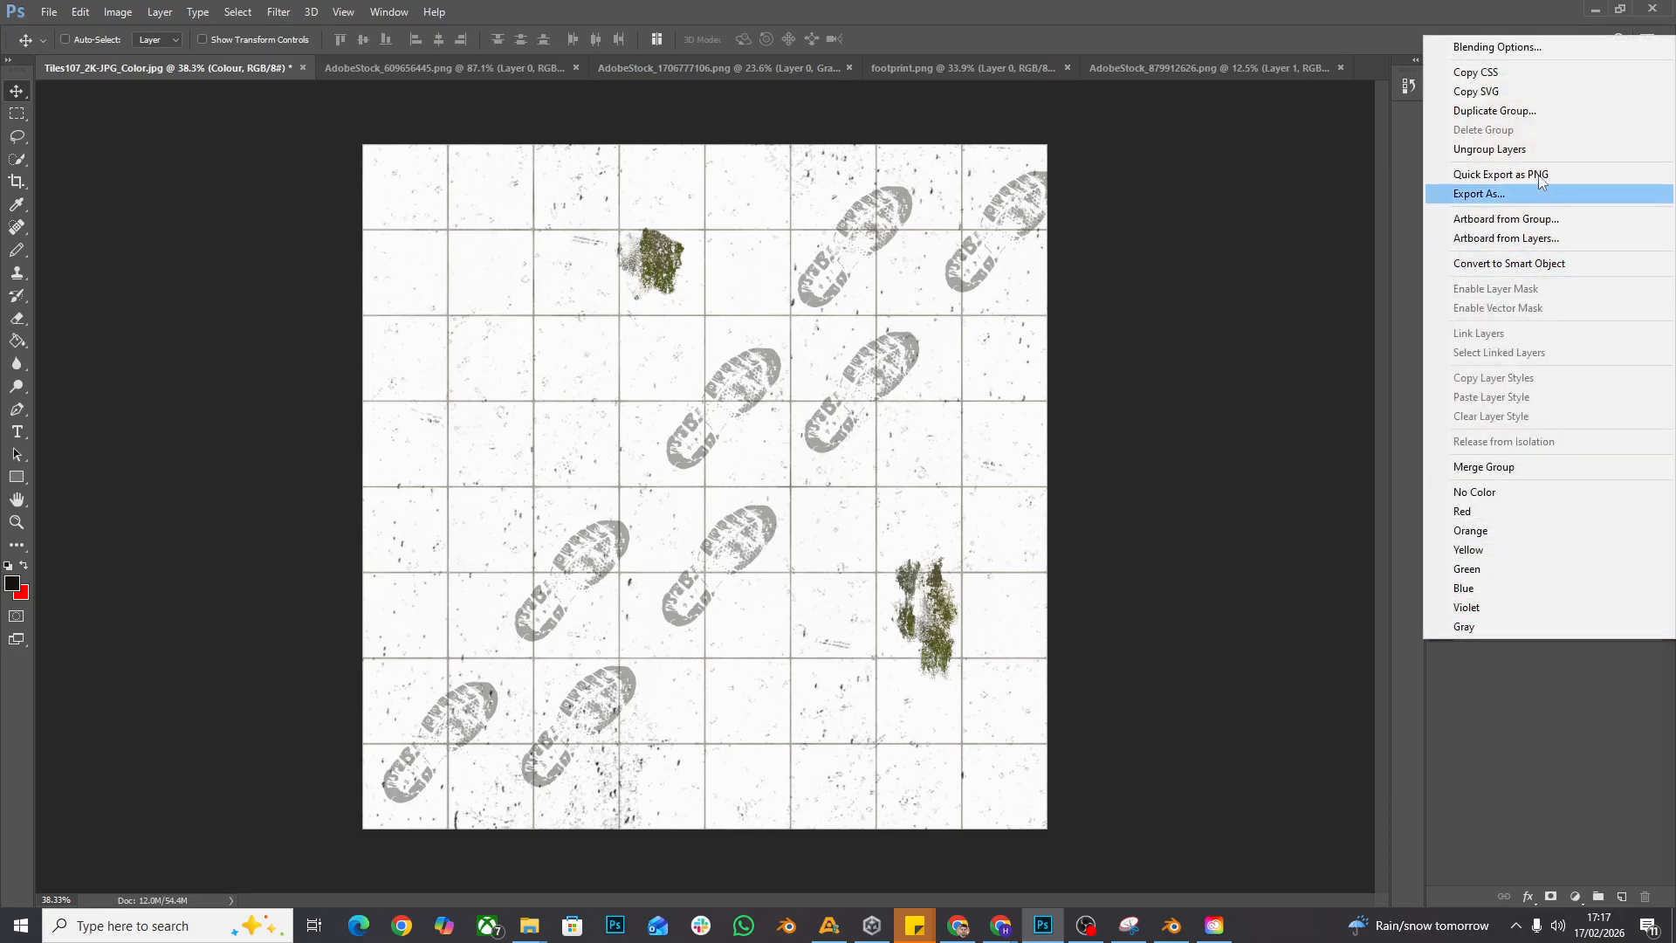
{"action": "left_click", "coordinate": [1553, 111]}
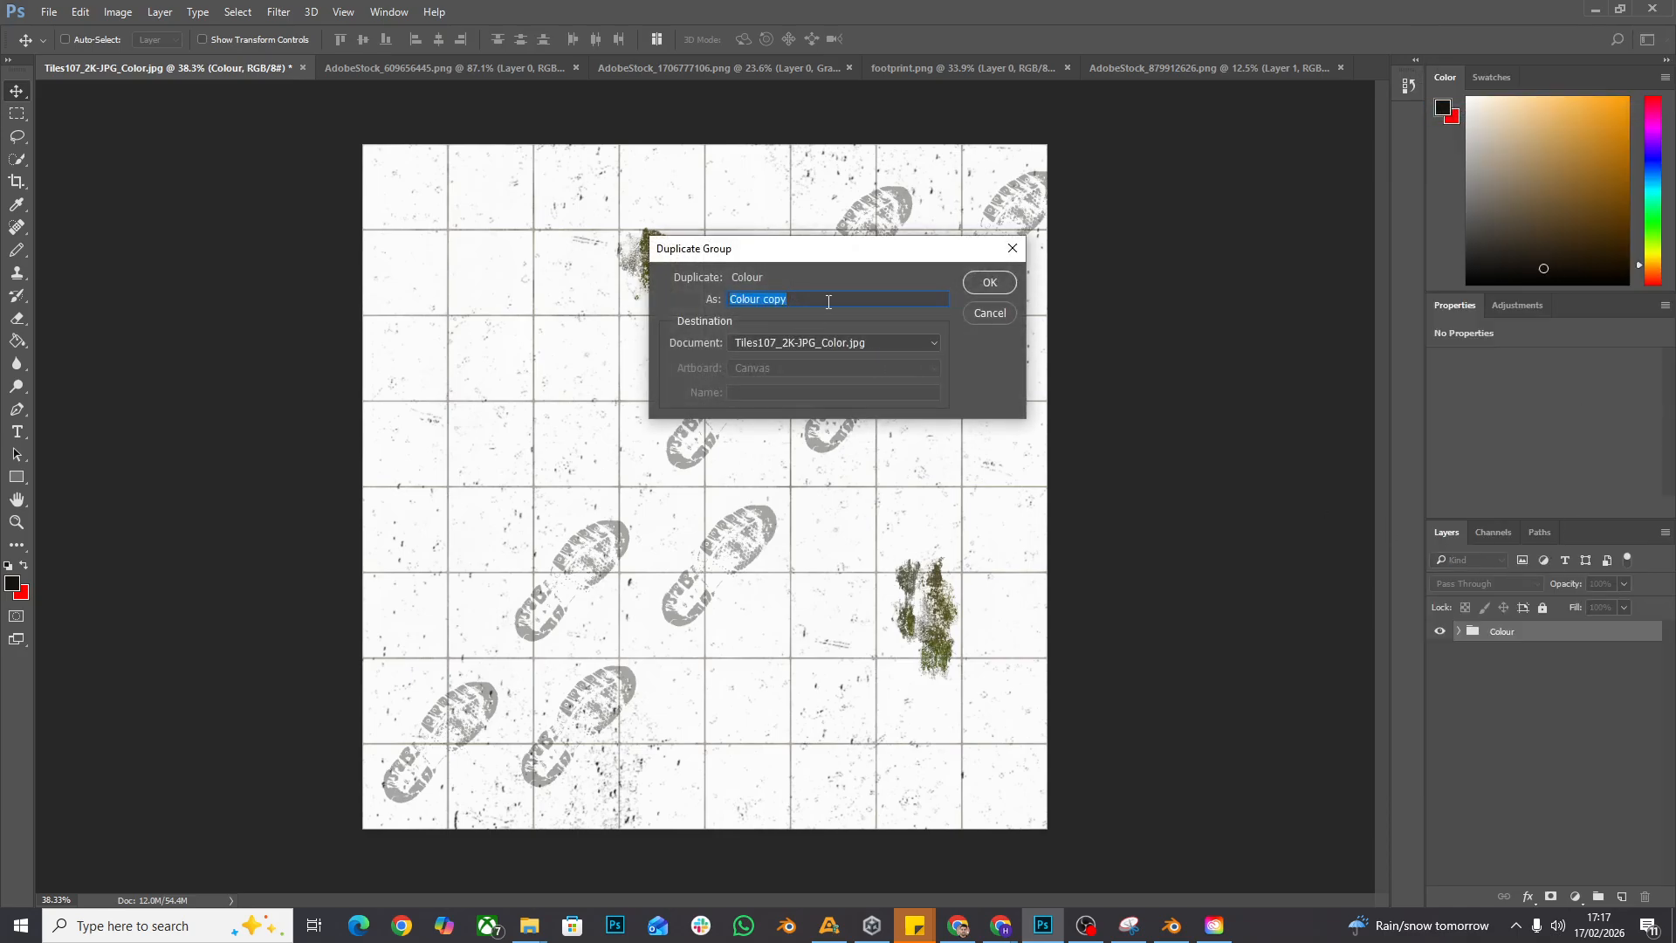
{"action": "type", "text": "Roughness"}
{"action": "key", "text": "Return"}
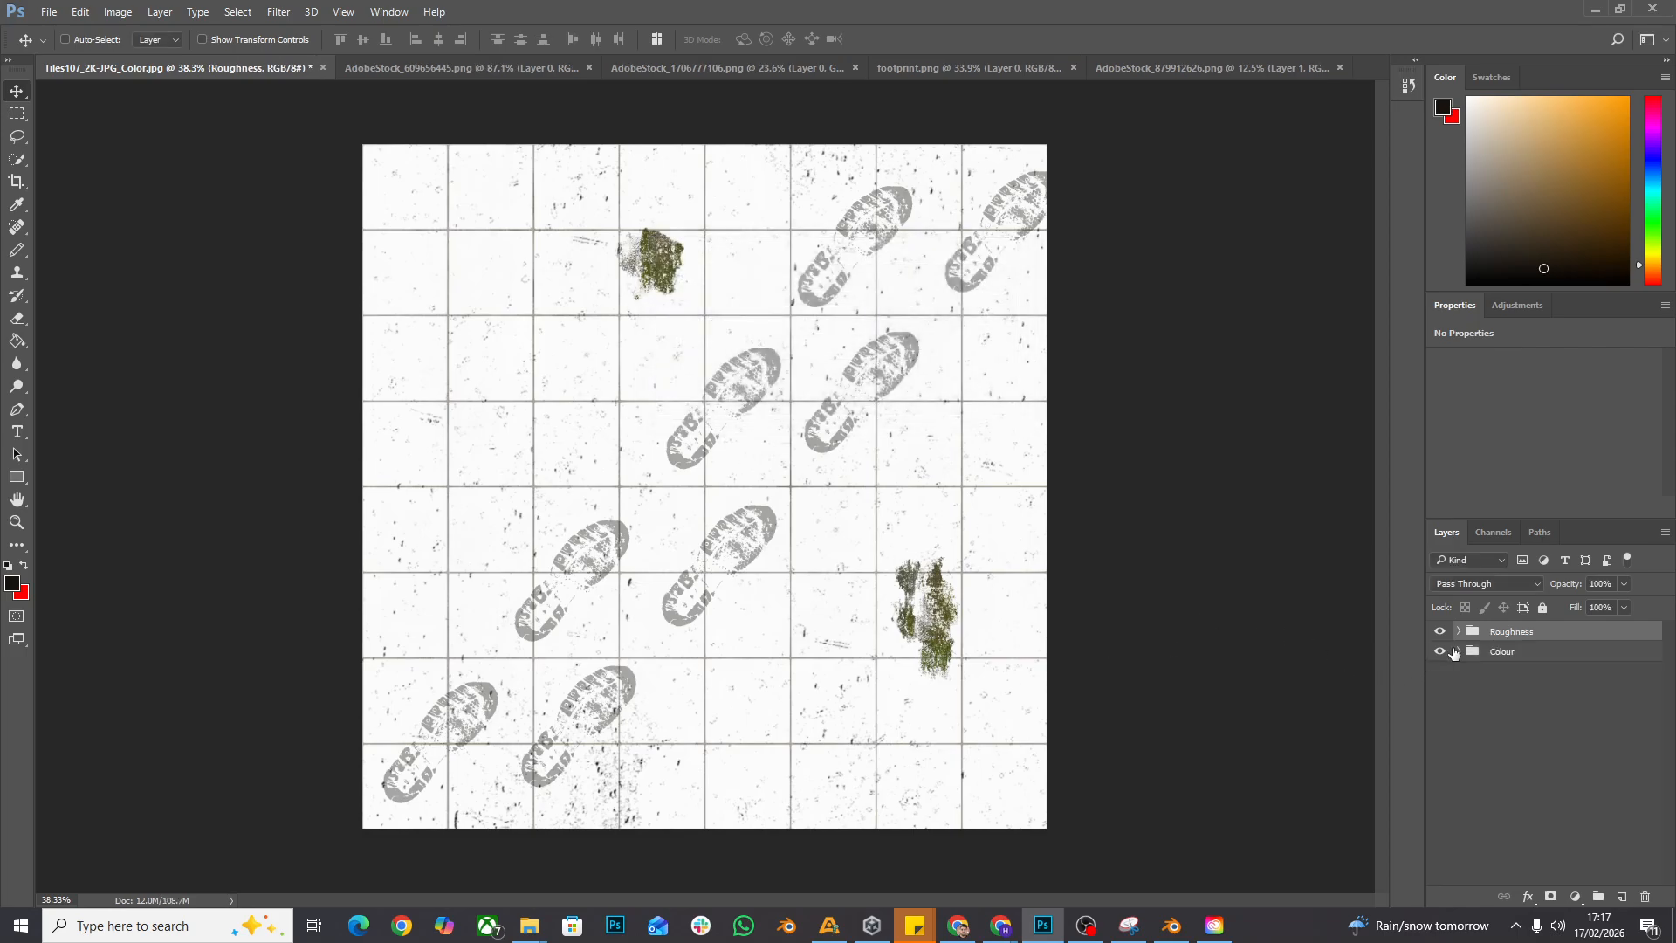
- Hide the Colour group, and hide the Mould, Dirt and footprints layers inside the Roughness group
{"action": "left_click", "coordinate": [1453, 653]}
{"action": "left_click", "coordinate": [1440, 651]}
{"action": "left_click", "coordinate": [1459, 631]}
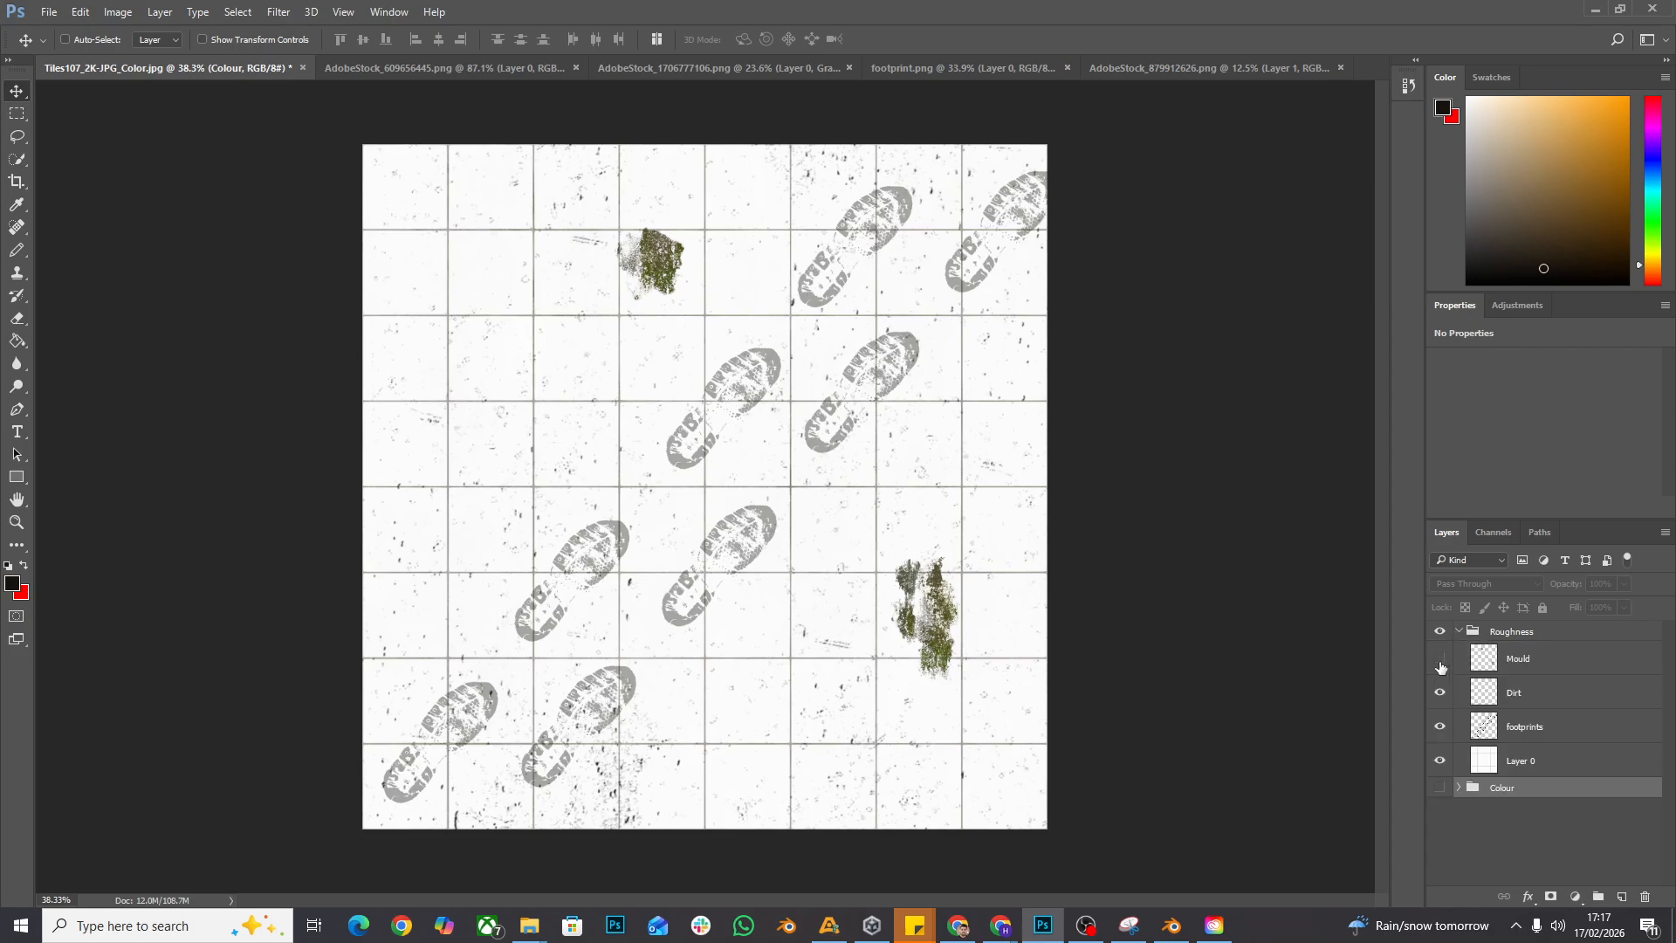
{"action": "left_click_drag", "start_coordinate": [1440, 667], "coordinate": [1440, 727]}
- Convert Layer 0 in the Roughness group to black and white using the default preset
{"action": "left_click", "coordinate": [1513, 756]}
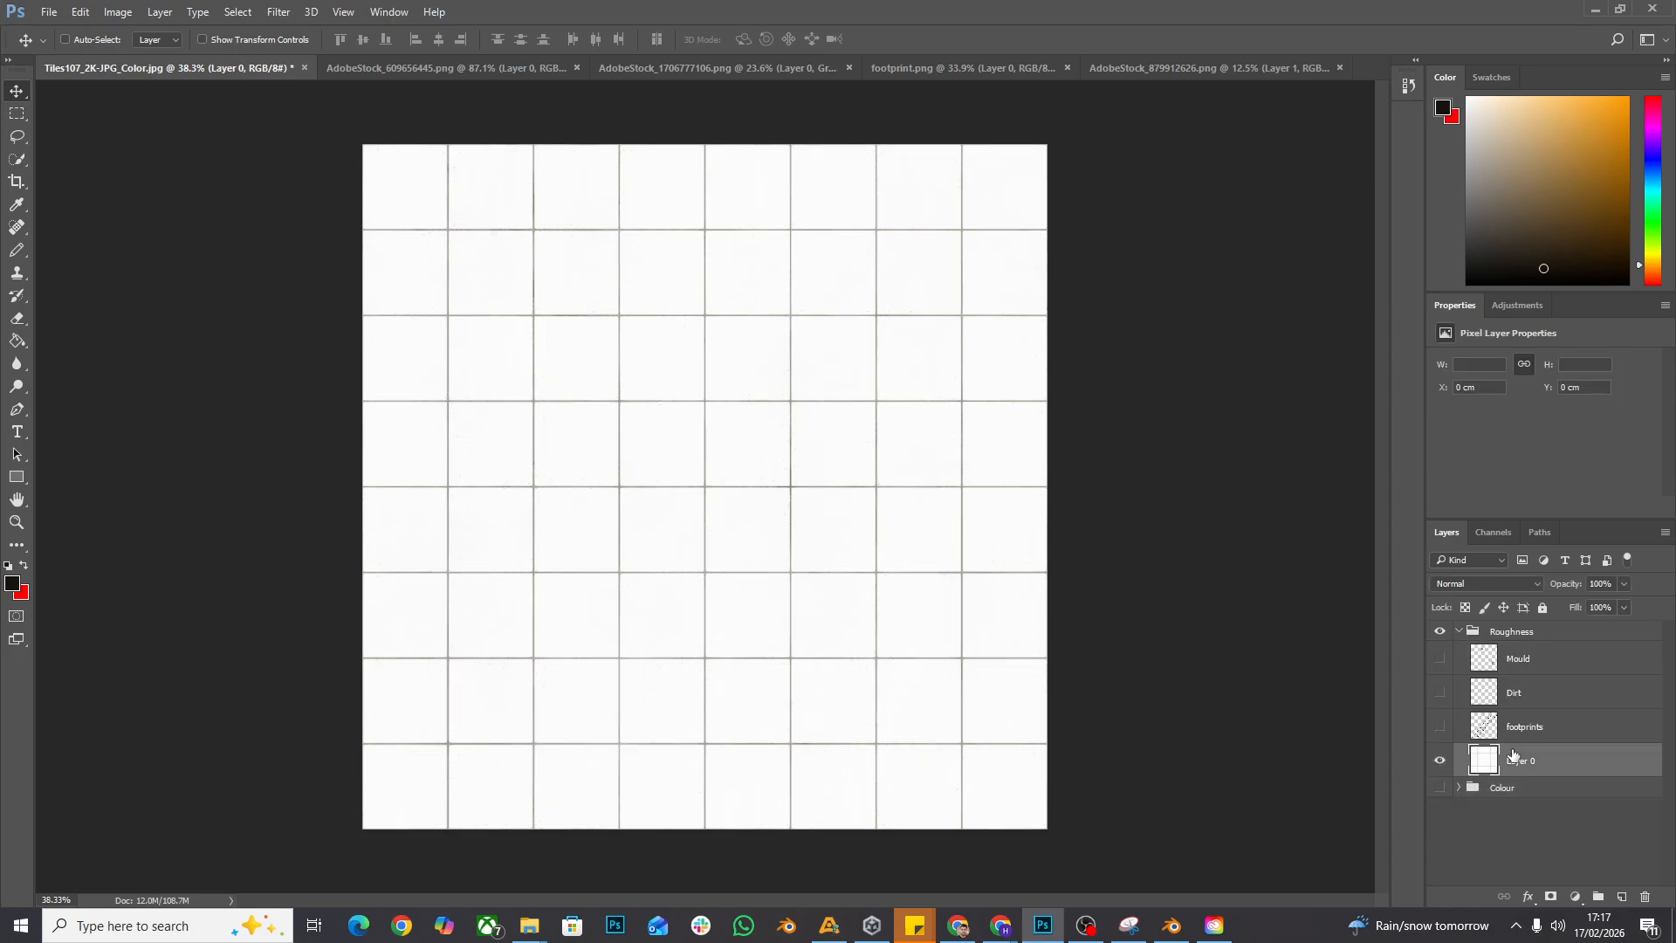
{"action": "left_click", "coordinate": [1439, 760]}
{"action": "left_click", "coordinate": [1440, 760]}
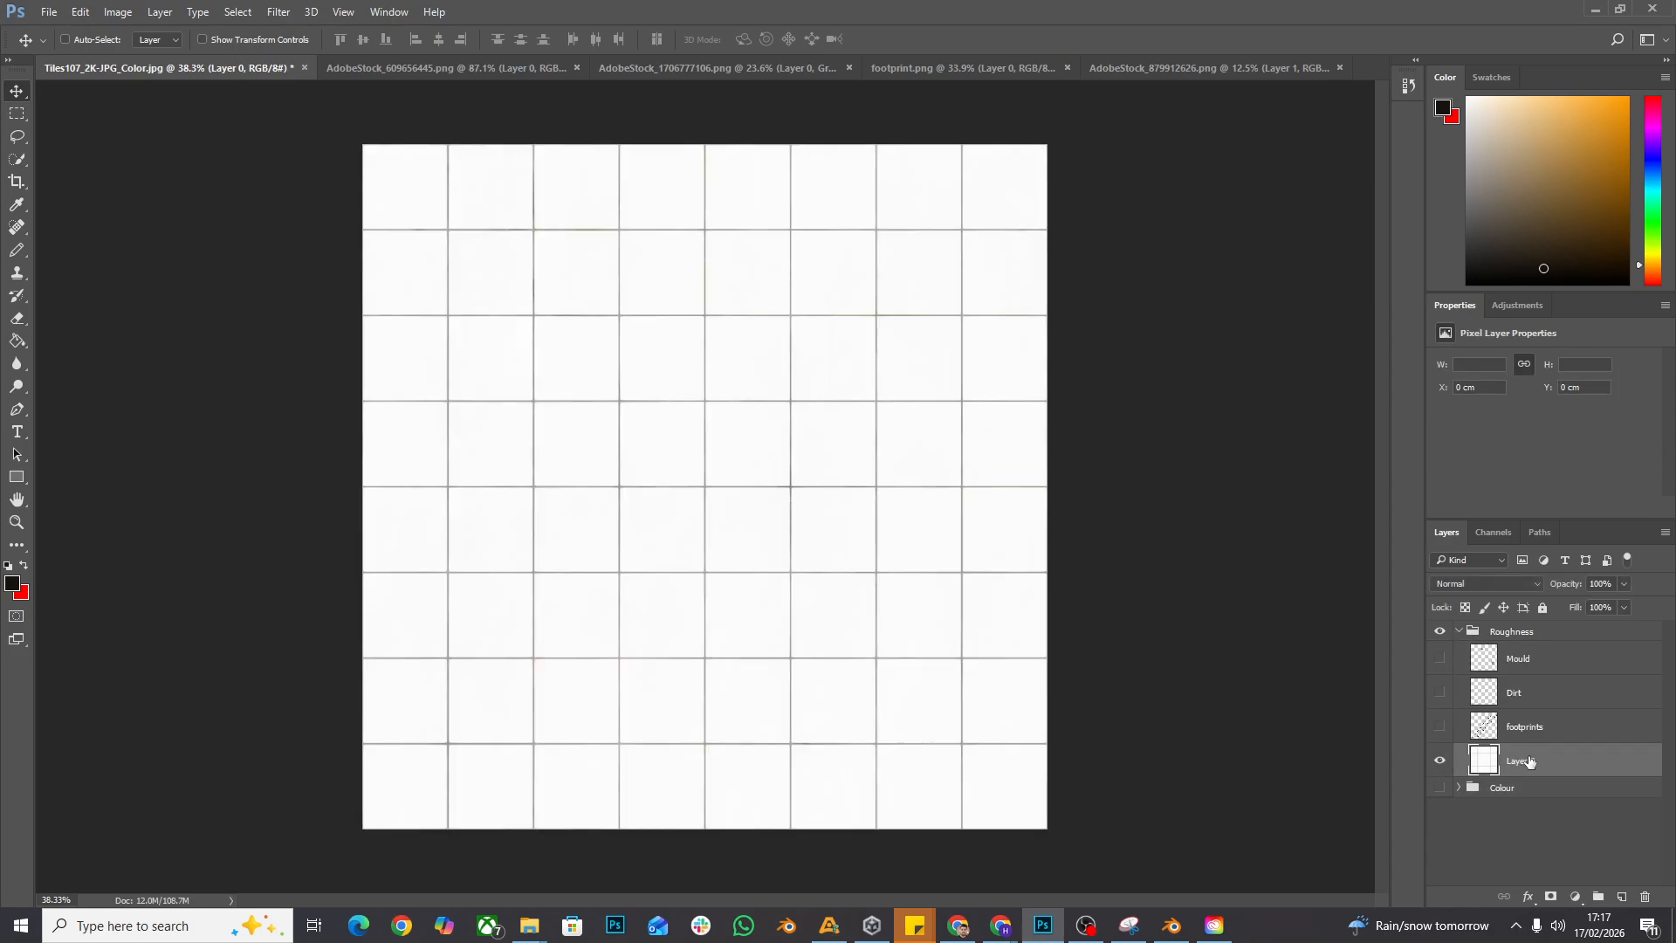
{"action": "left_click", "coordinate": [119, 14]}
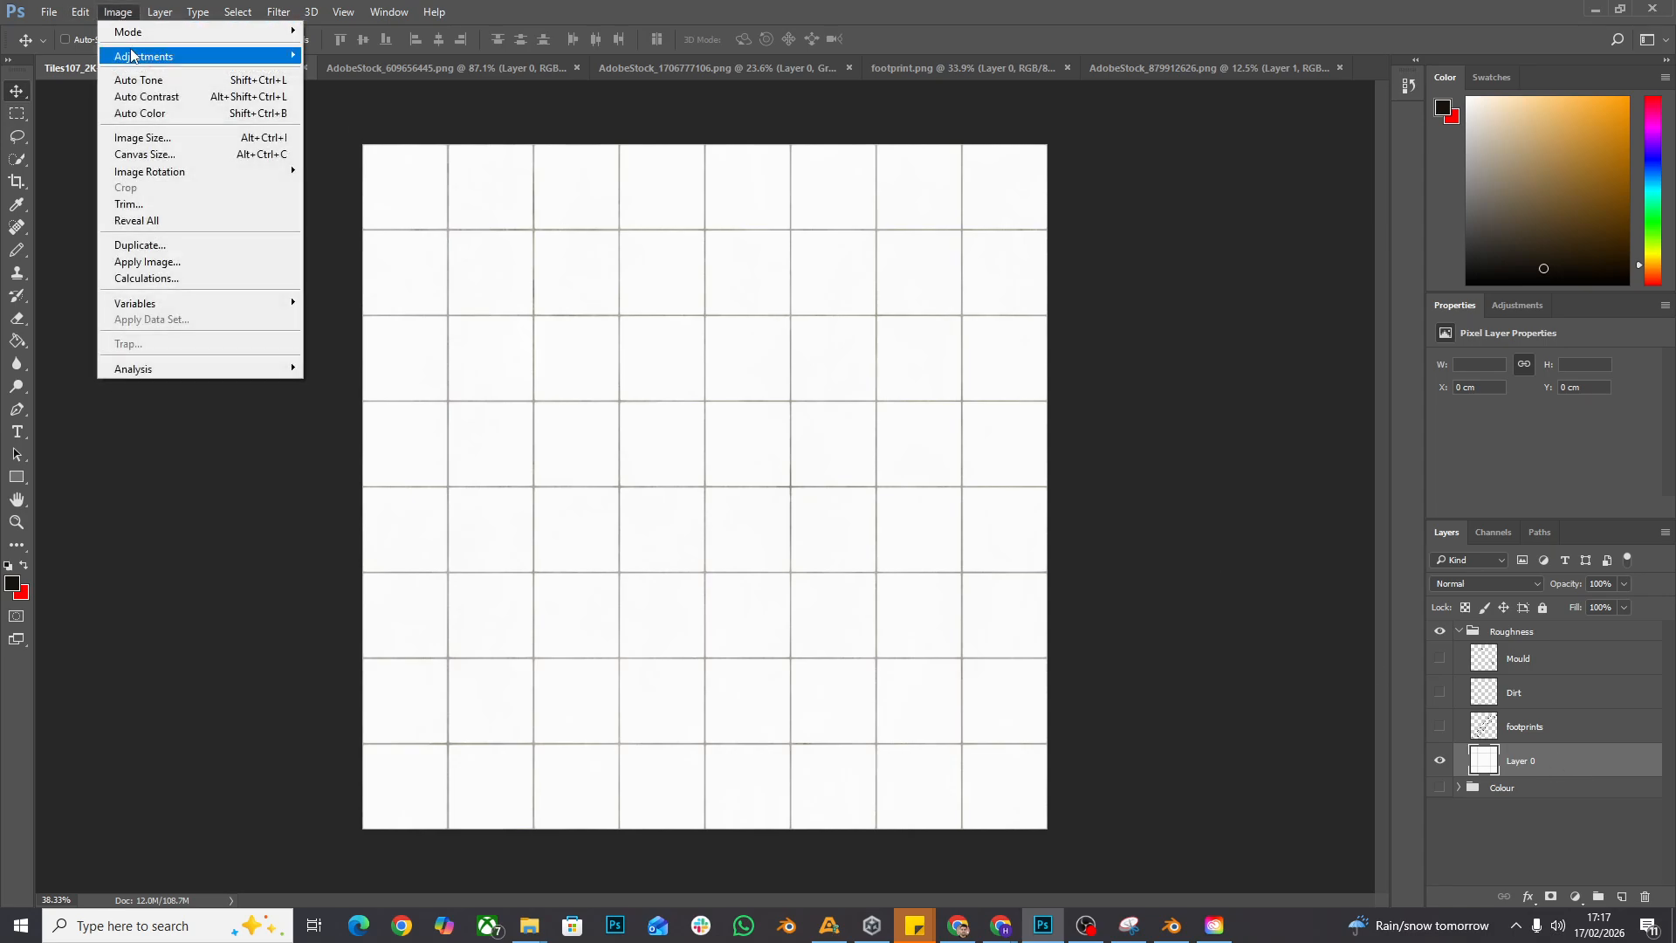
{"action": "mouse_move", "coordinate": [147, 58]}
{"action": "left_click", "coordinate": [396, 183]}
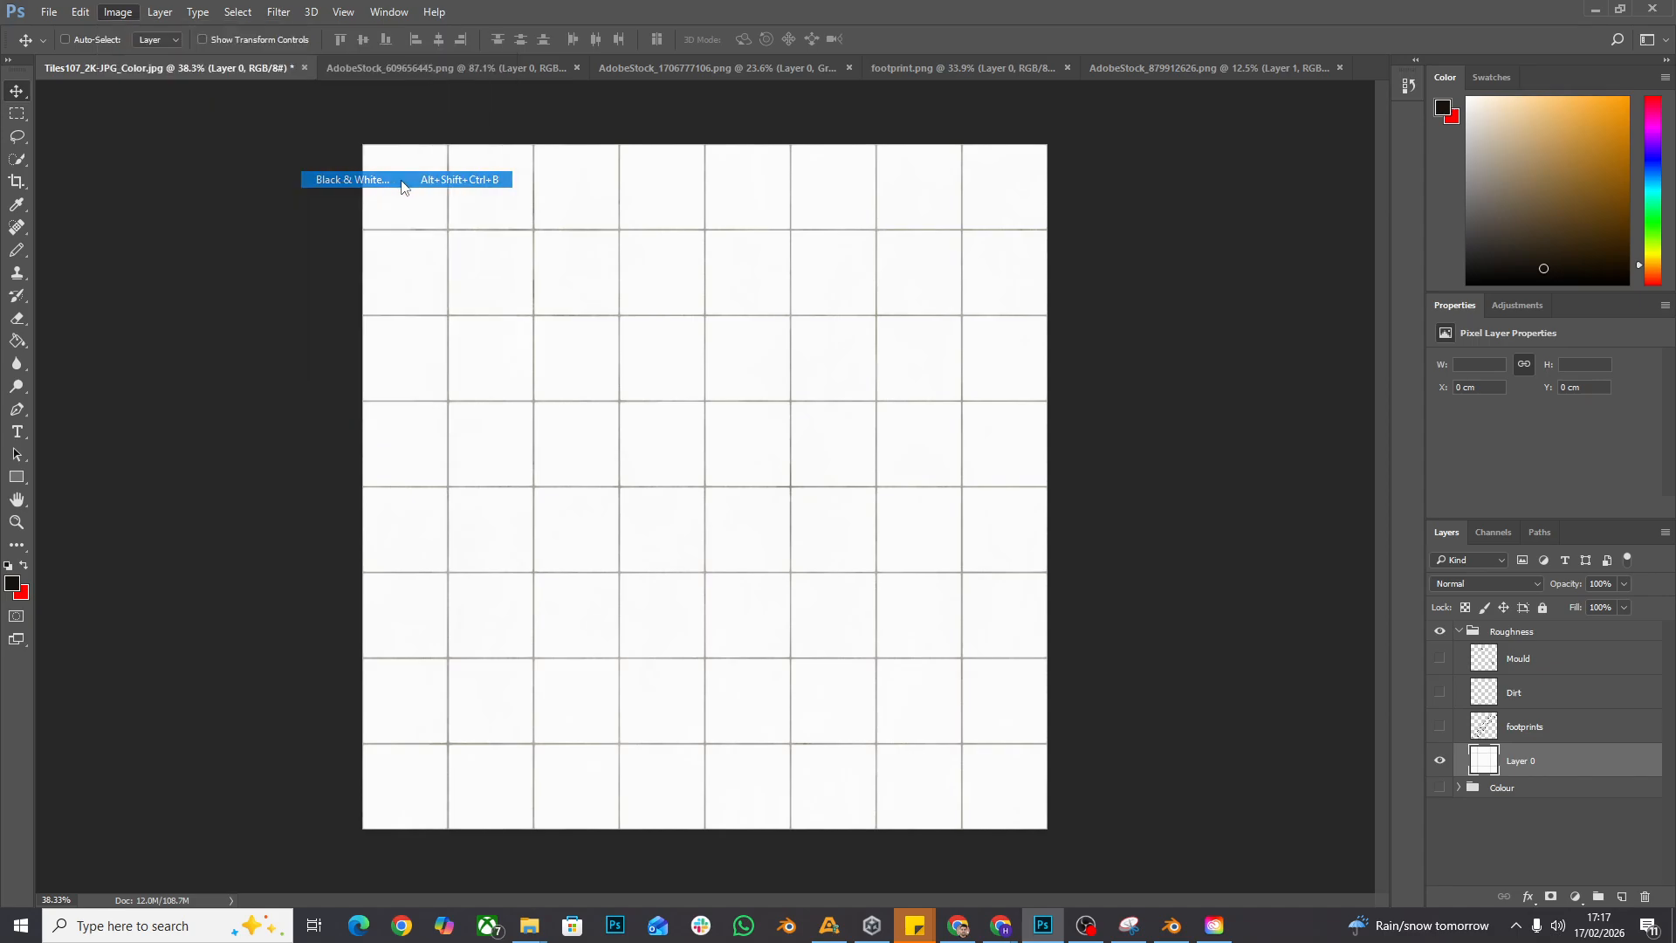
{"action": "left_click", "coordinate": [974, 199]}
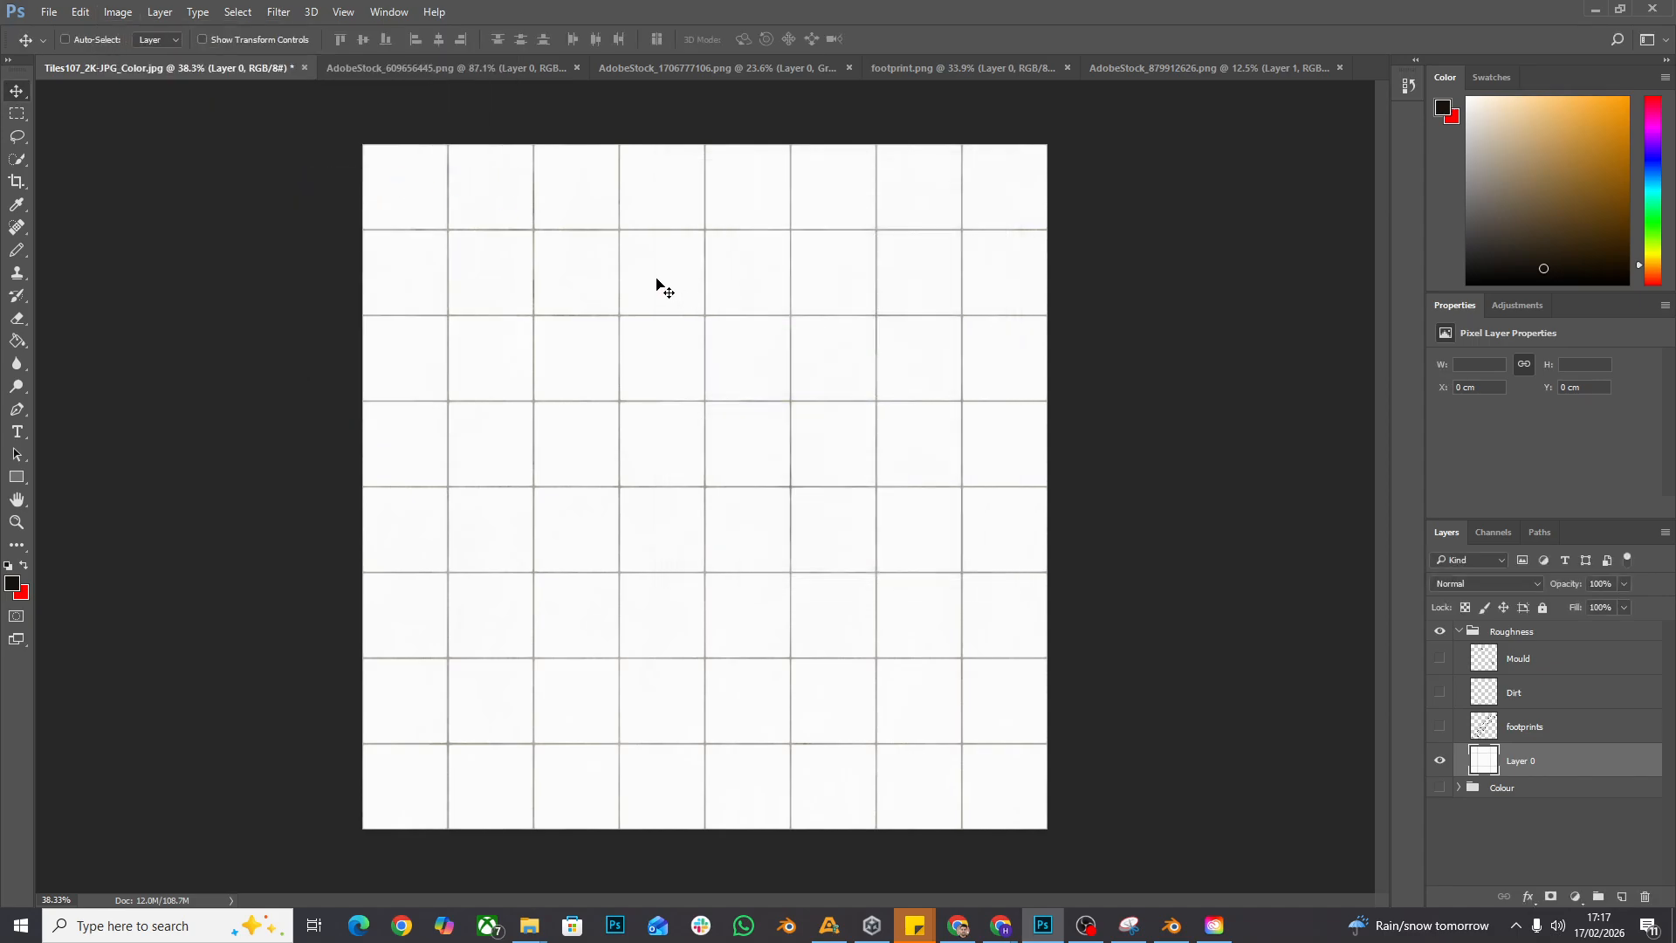
- Invert the tones of Layer 0 in the Roughness group
{"action": "left_click", "coordinate": [119, 17]}
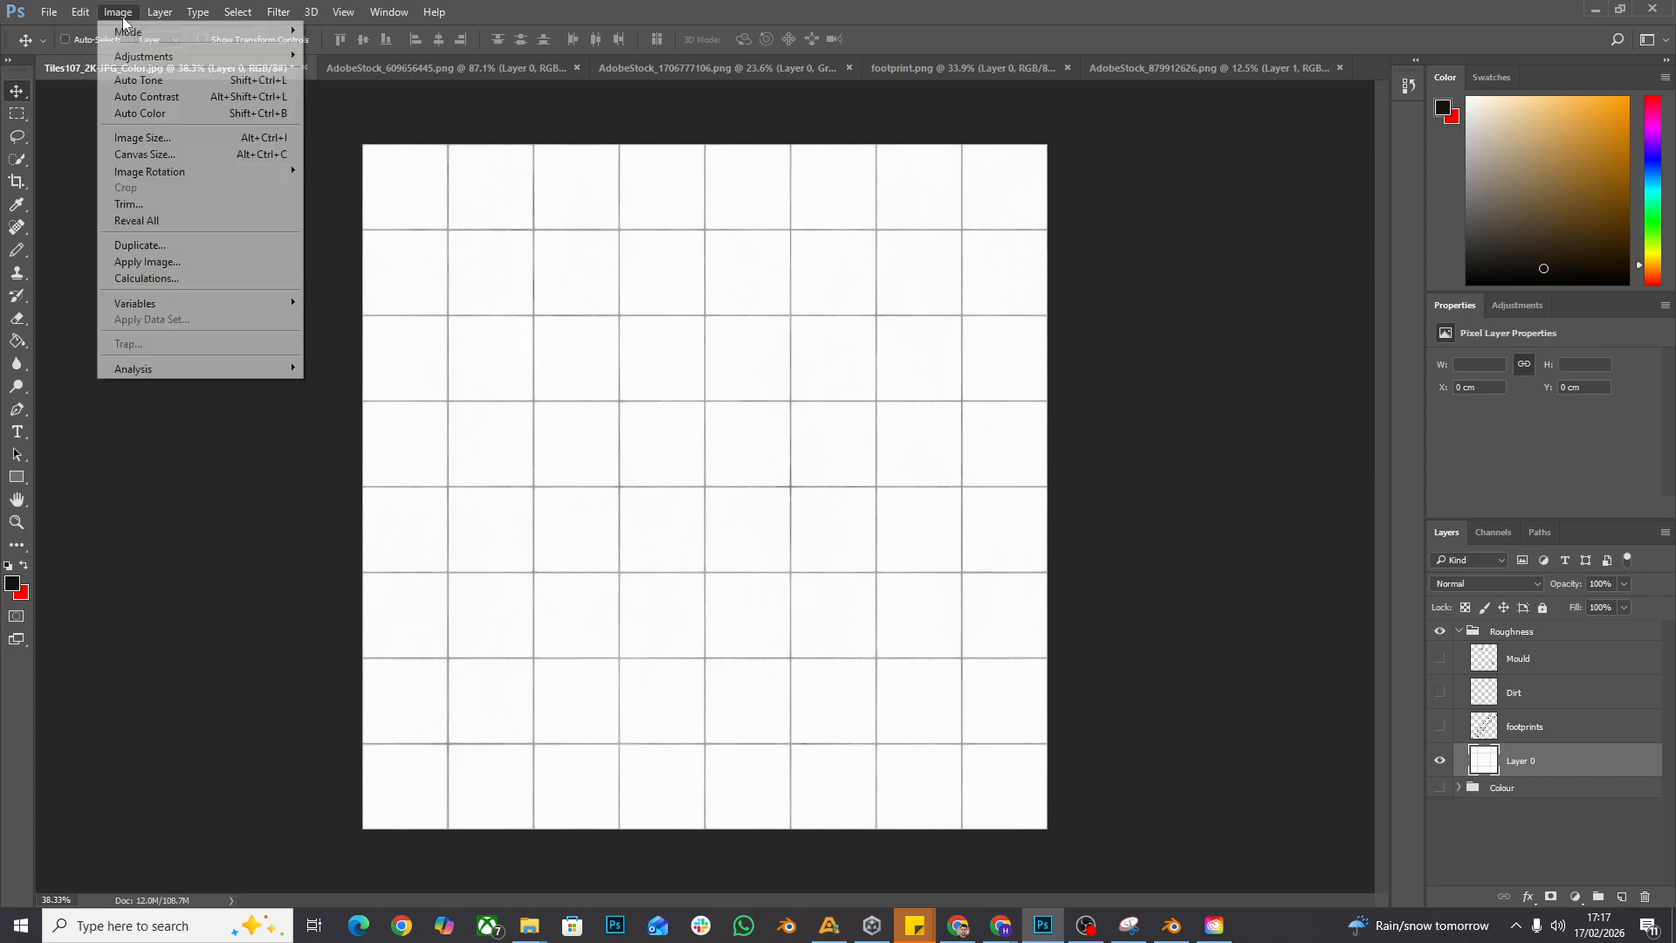
{"action": "mouse_move", "coordinate": [149, 57]}
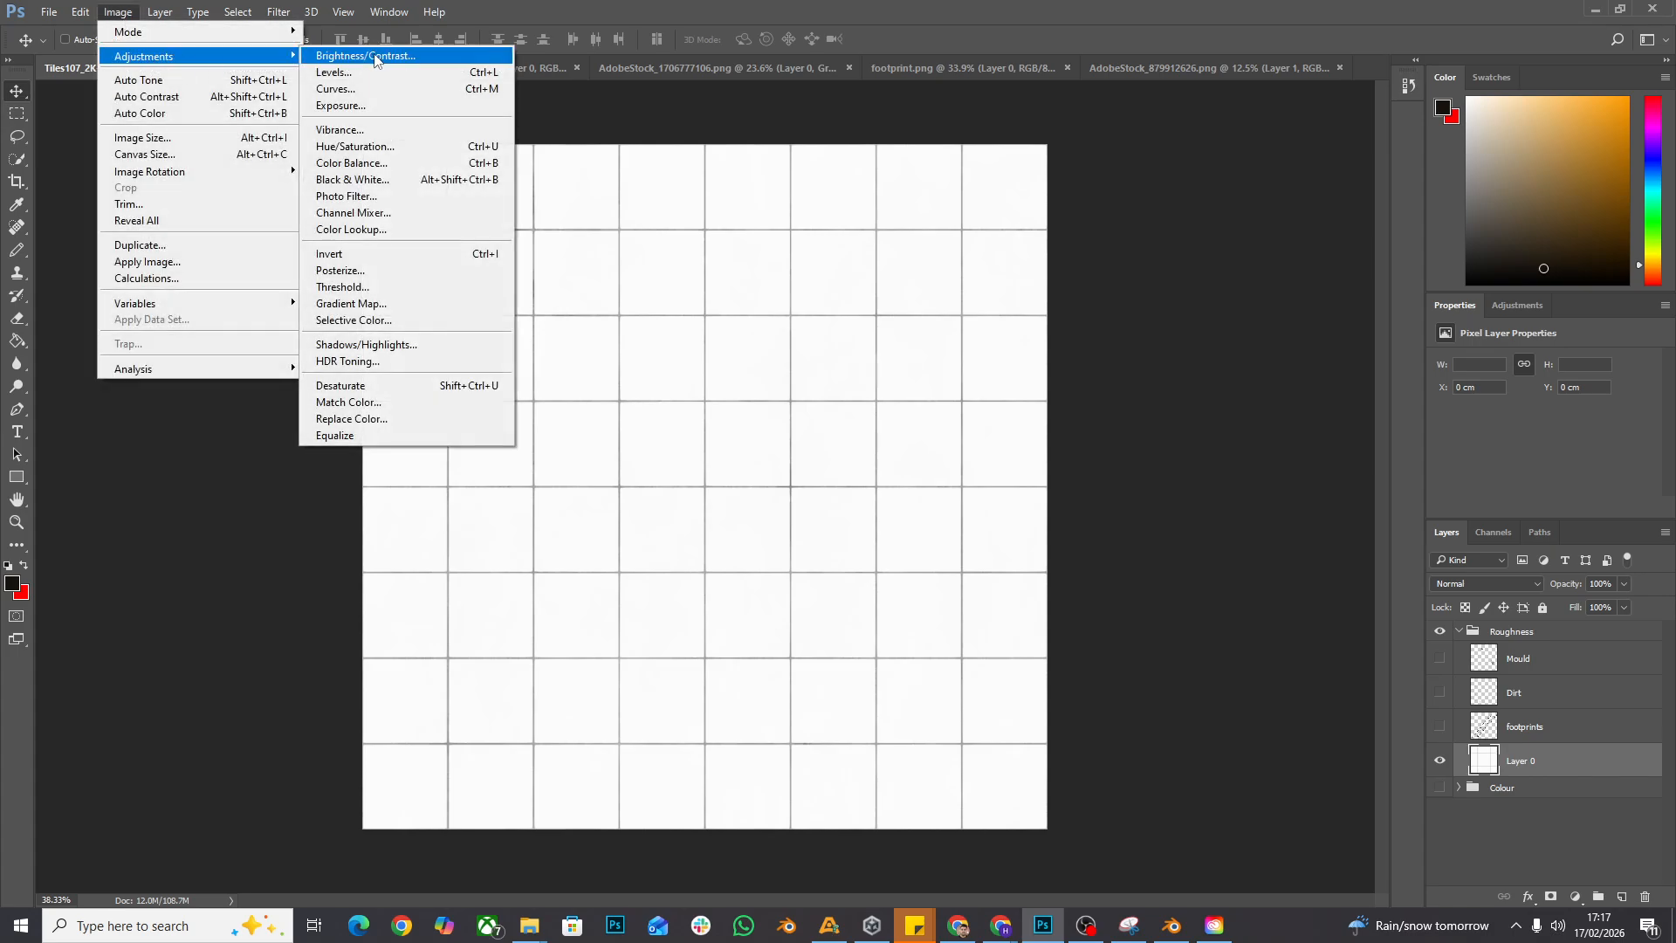
{"action": "left_click", "coordinate": [397, 255]}
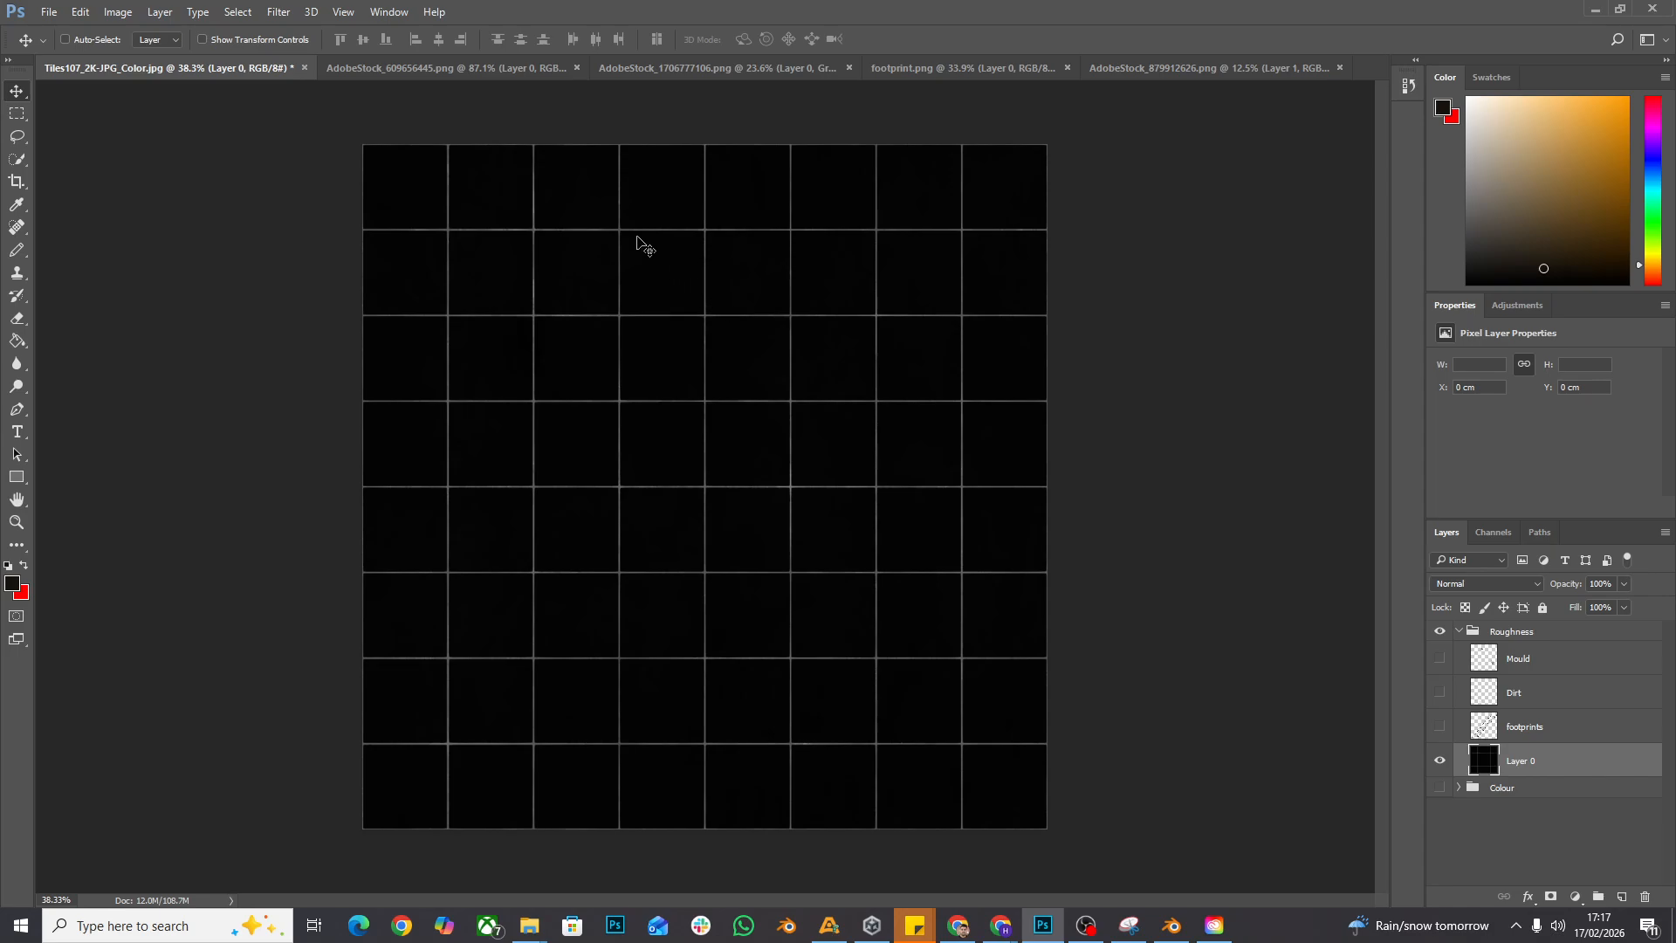
- Apply Brightness/Contrast to the inverted Layer 0, lowering the contrast to about -33 and fine-tuning the brightness
{"action": "left_click", "coordinate": [116, 13]}
{"action": "mouse_move", "coordinate": [153, 58]}
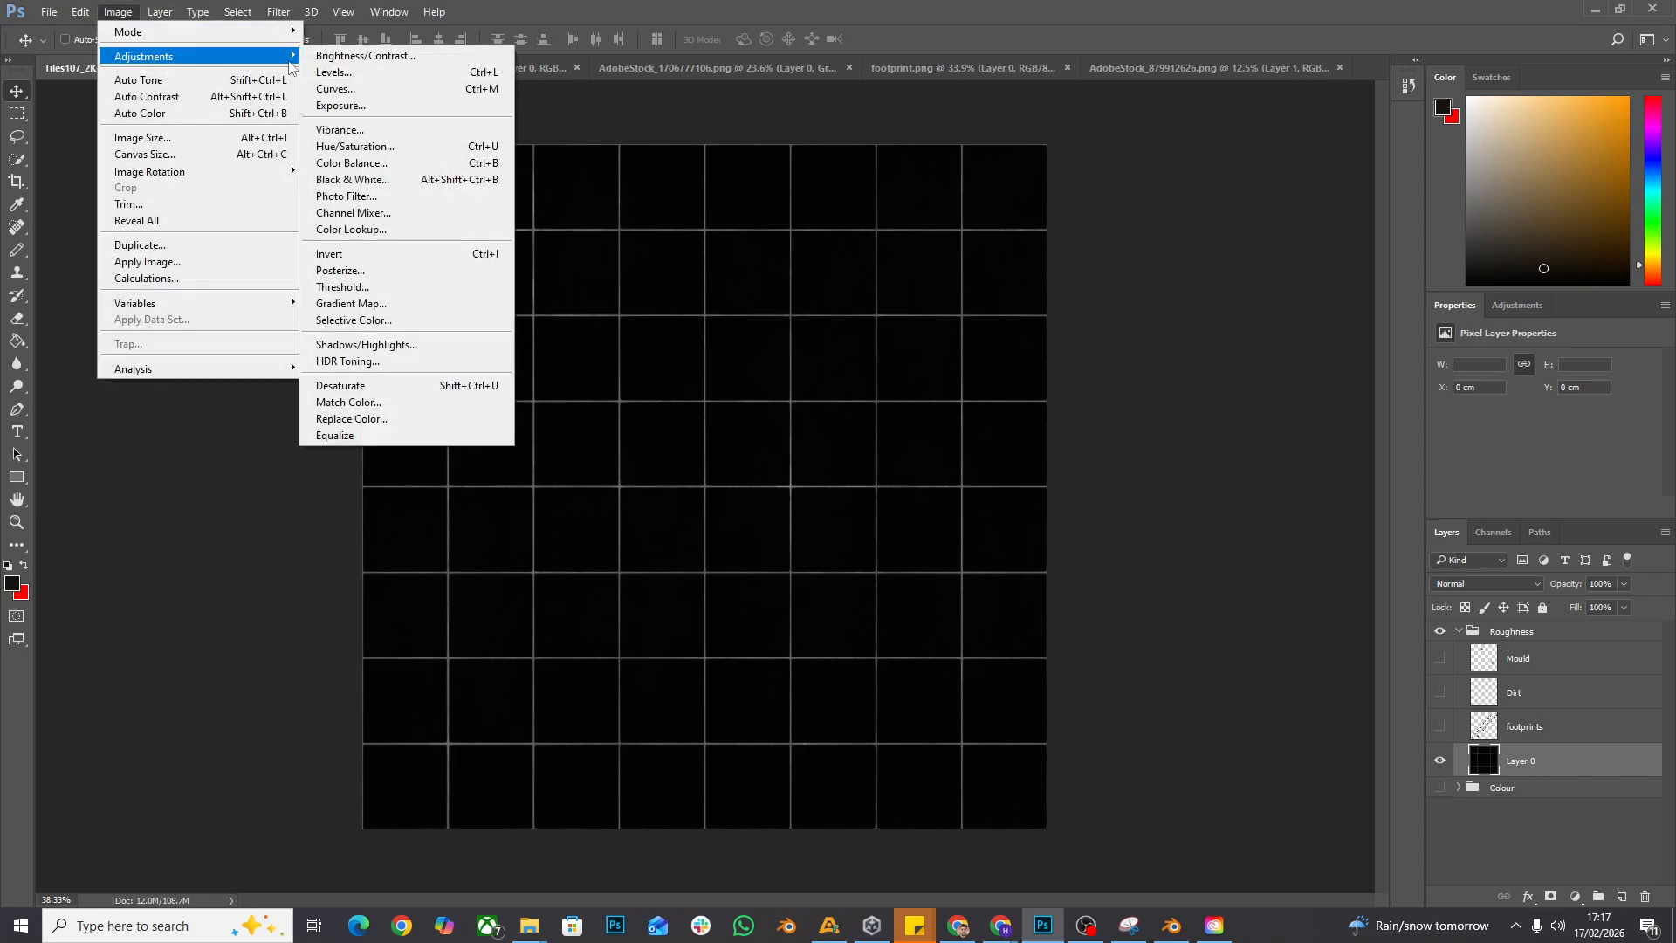
{"action": "left_click", "coordinate": [374, 61]}
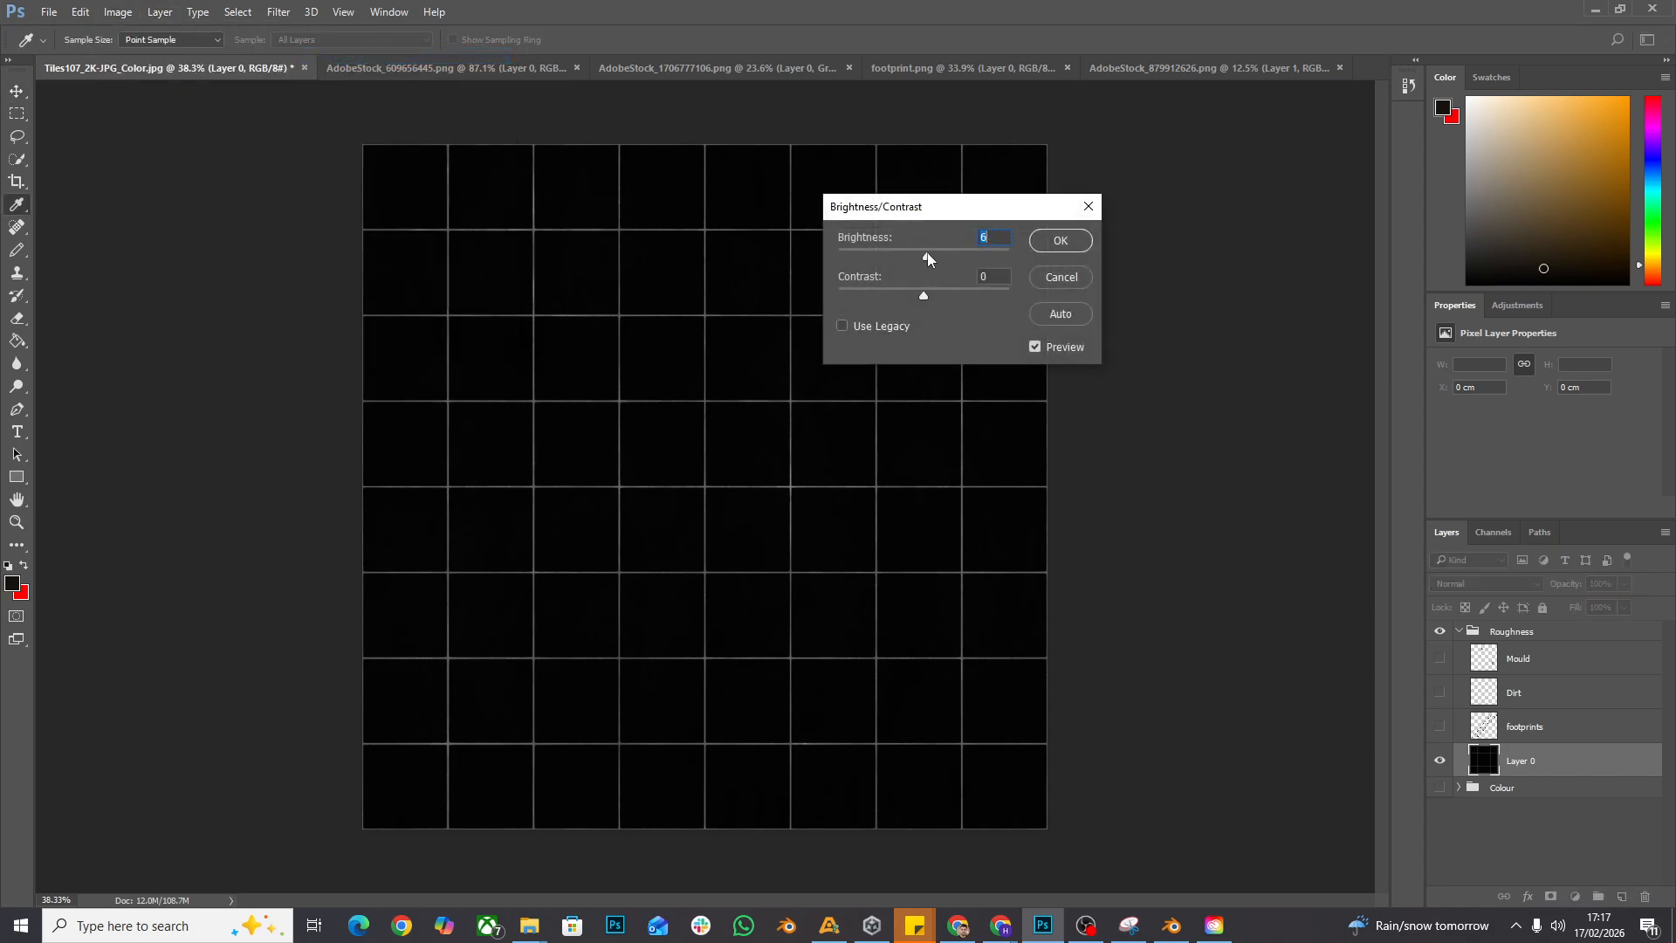
{"action": "left_click_drag", "start_coordinate": [923, 255], "coordinate": [875, 313]}
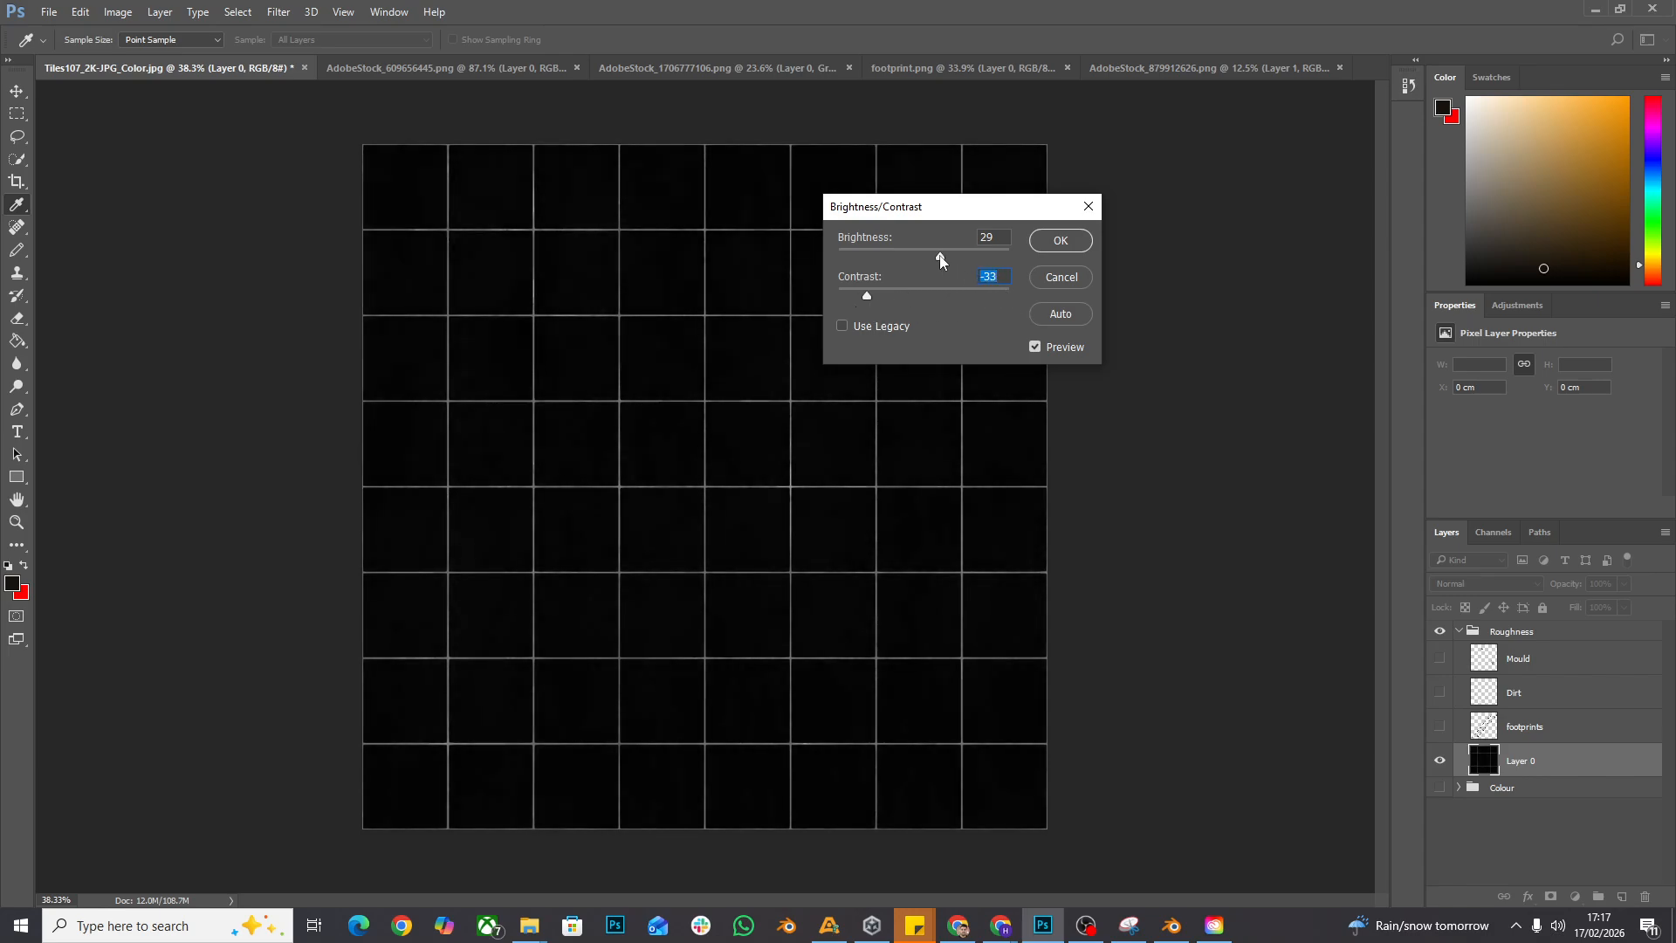
{"action": "mouse_move", "coordinate": [940, 256]}
{"action": "left_mouse_down"}
{"action": "mouse_move", "coordinate": [978, 249]}
{"action": "mouse_move", "coordinate": [866, 261]}
{"action": "mouse_move", "coordinate": [927, 263]}
{"action": "left_mouse_up"}
{"action": "left_click", "coordinate": [1044, 250]}
{"action": "key", "text": "v"}
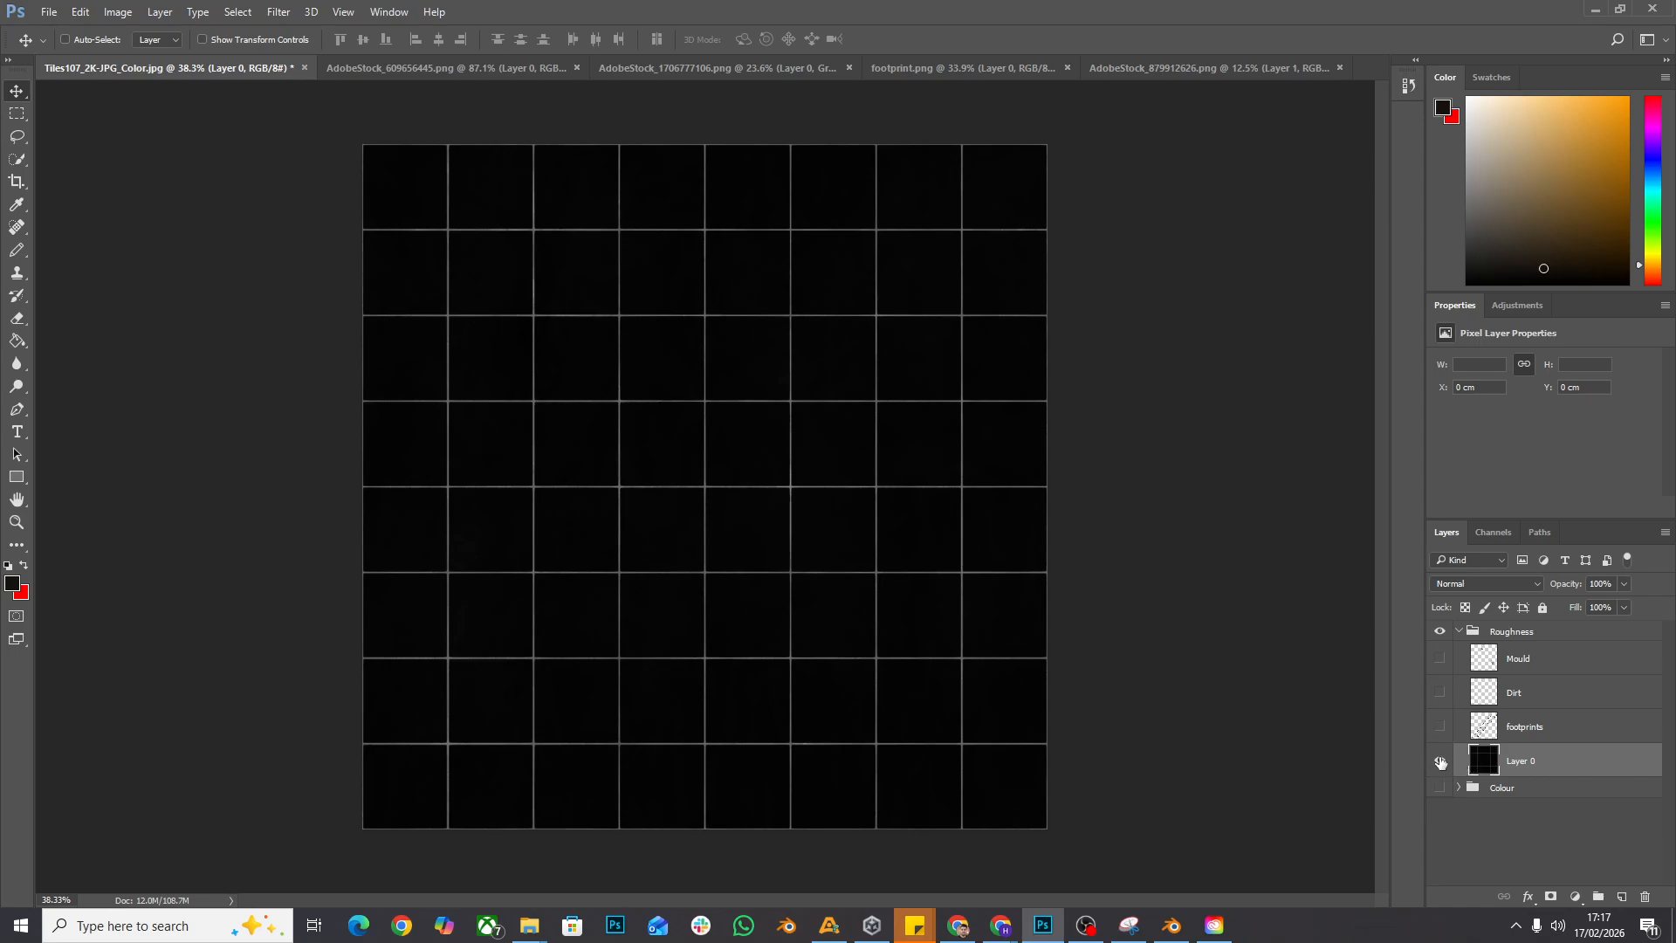
- Show the footprints layer over Layer 0 in the Roughness group and invert its colours
{"action": "left_click", "coordinate": [1439, 736], "text": "alt"}
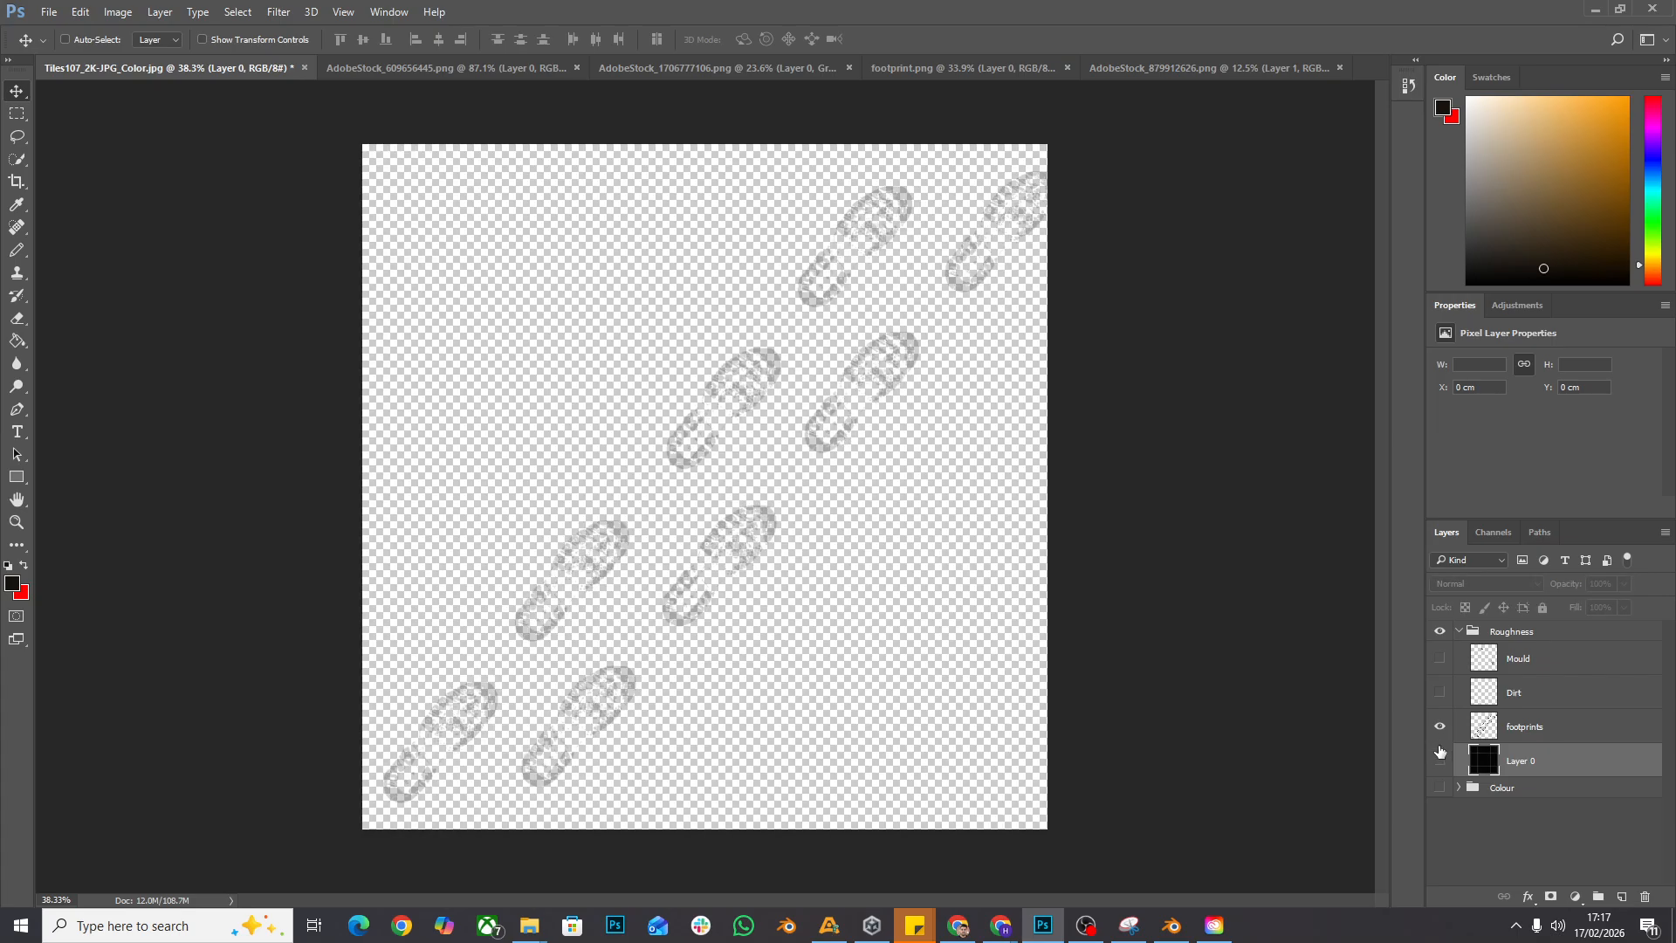
{"action": "left_click", "coordinate": [1441, 751]}
{"action": "left_click", "coordinate": [1513, 733]}
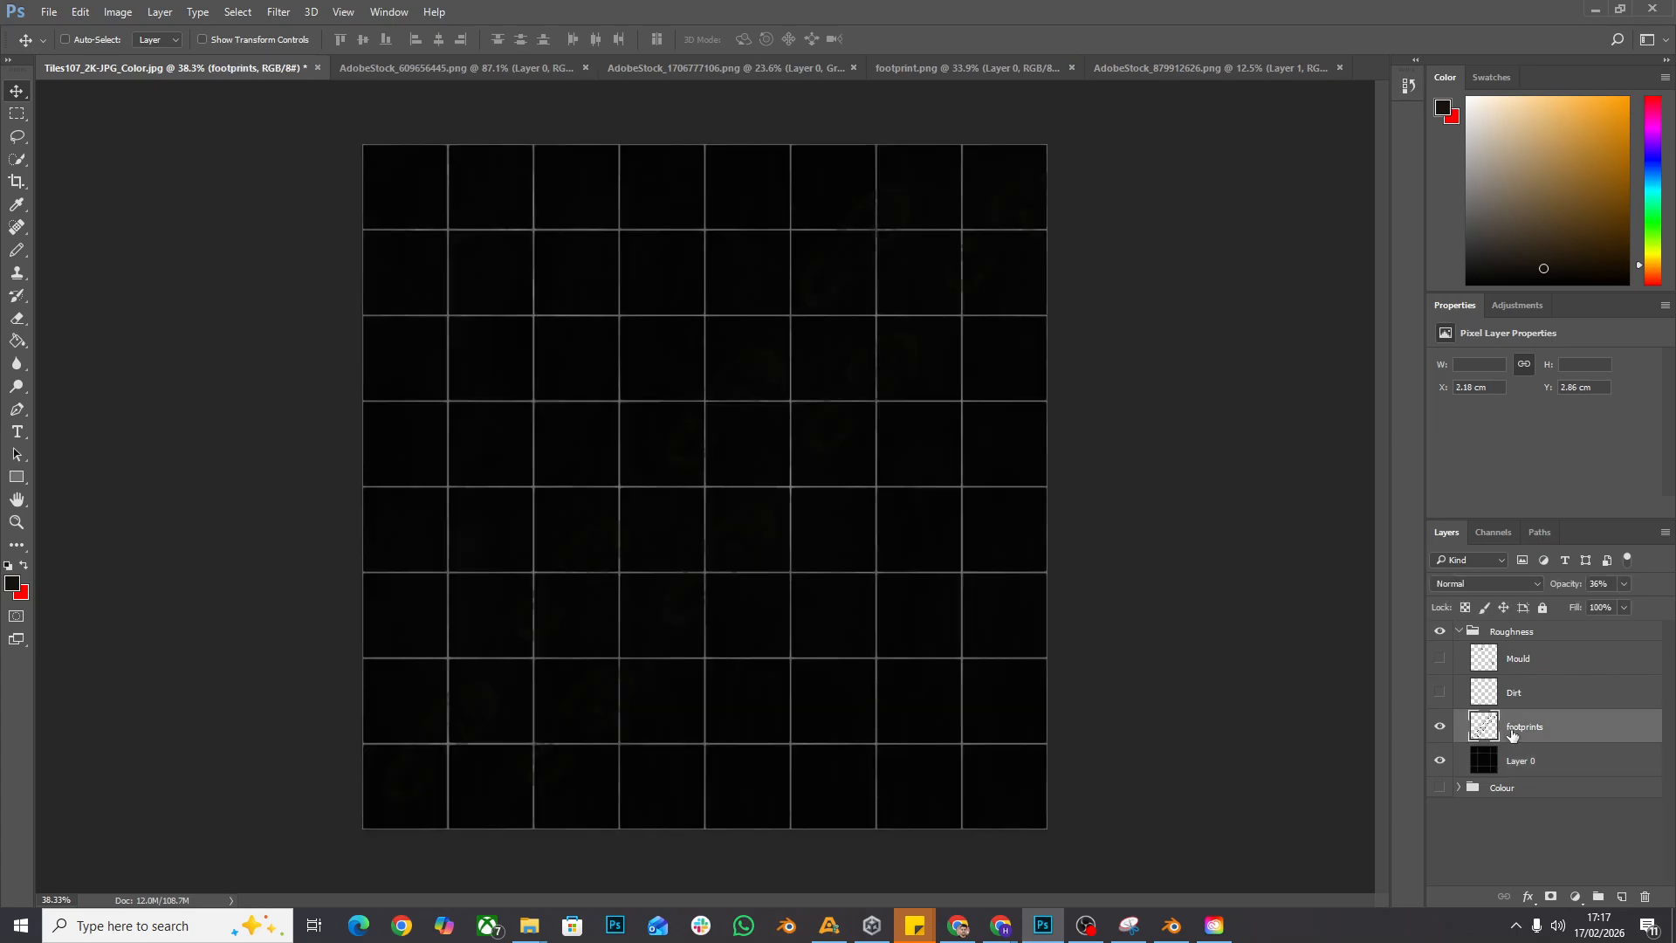
{"action": "left_click", "coordinate": [118, 11]}
{"action": "mouse_move", "coordinate": [248, 57]}
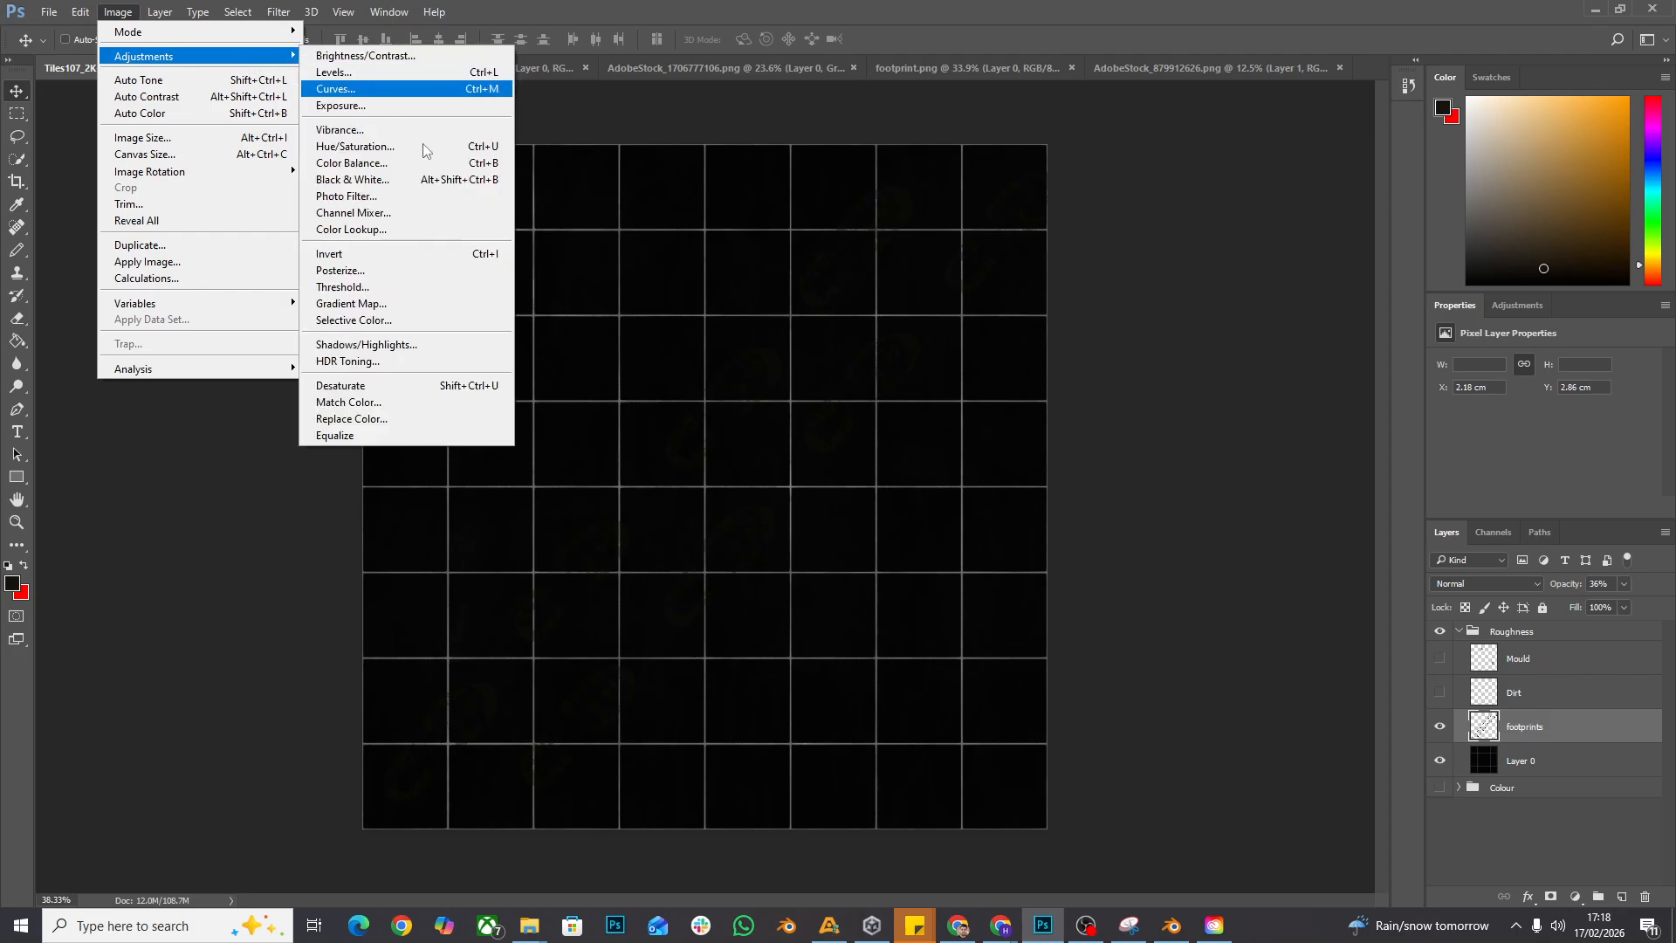
{"action": "left_click", "coordinate": [422, 254]}
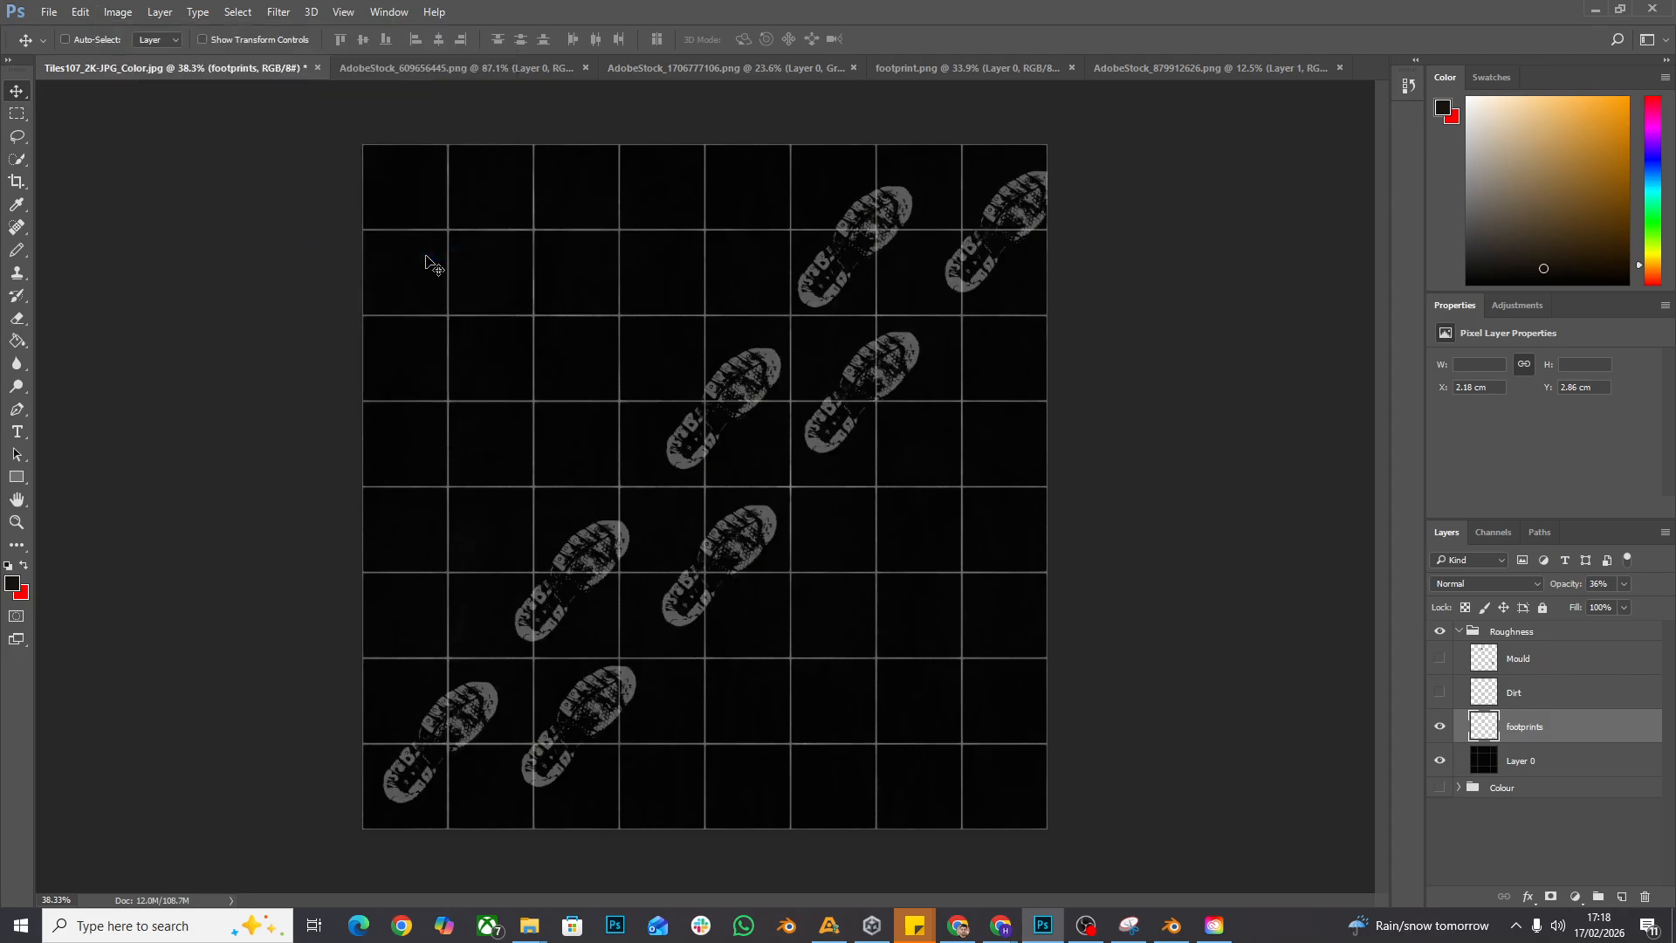
- Convert the inverted footprints layer to black and white with the Default preset
{"action": "left_click", "coordinate": [129, 14]}
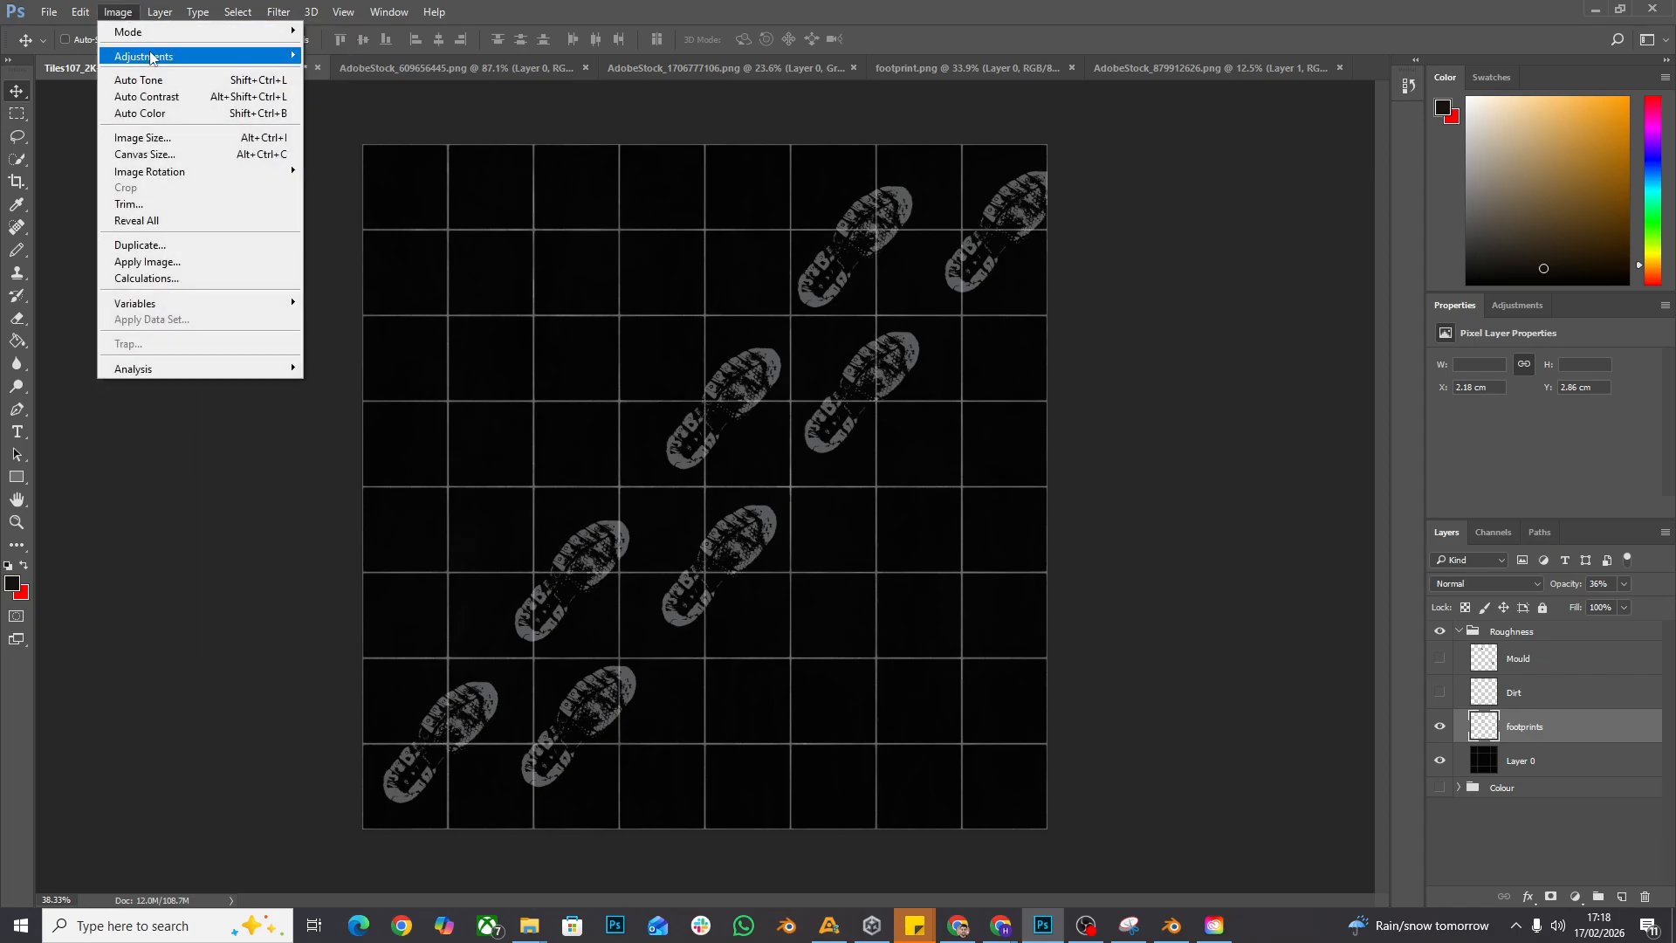
{"action": "mouse_move", "coordinate": [150, 58]}
{"action": "left_click", "coordinate": [432, 175]}
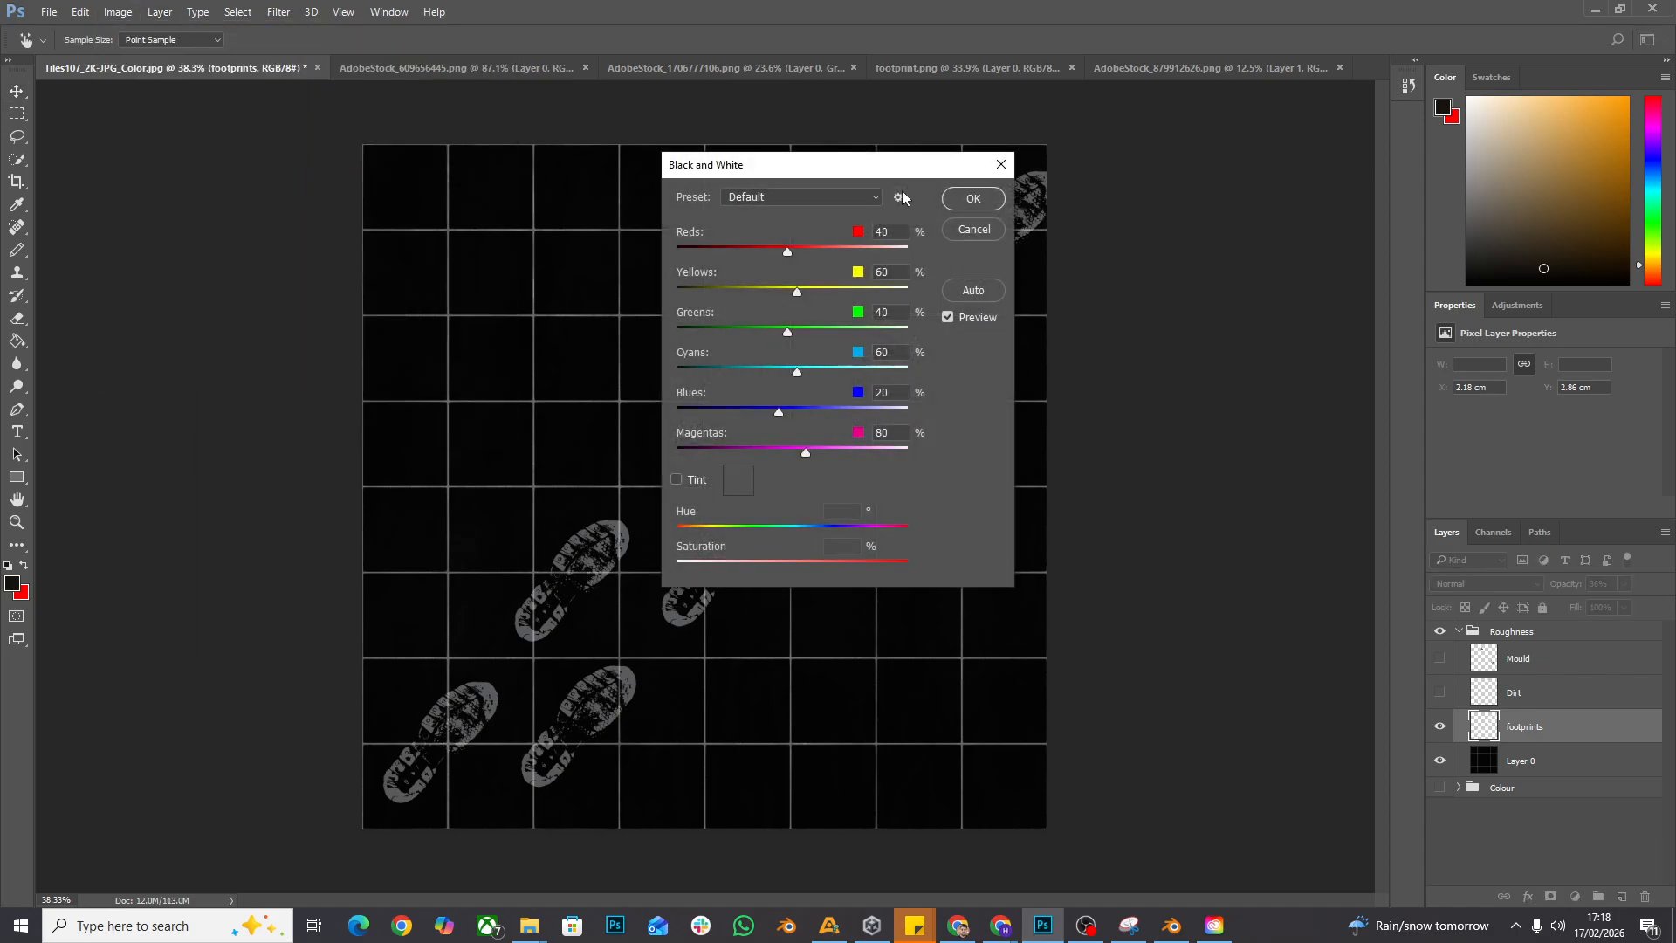
{"action": "left_click", "coordinate": [972, 198]}
- Adjust the brightness and contrast of the footprints layer in the Roughness group
{"action": "left_click", "coordinate": [118, 12]}
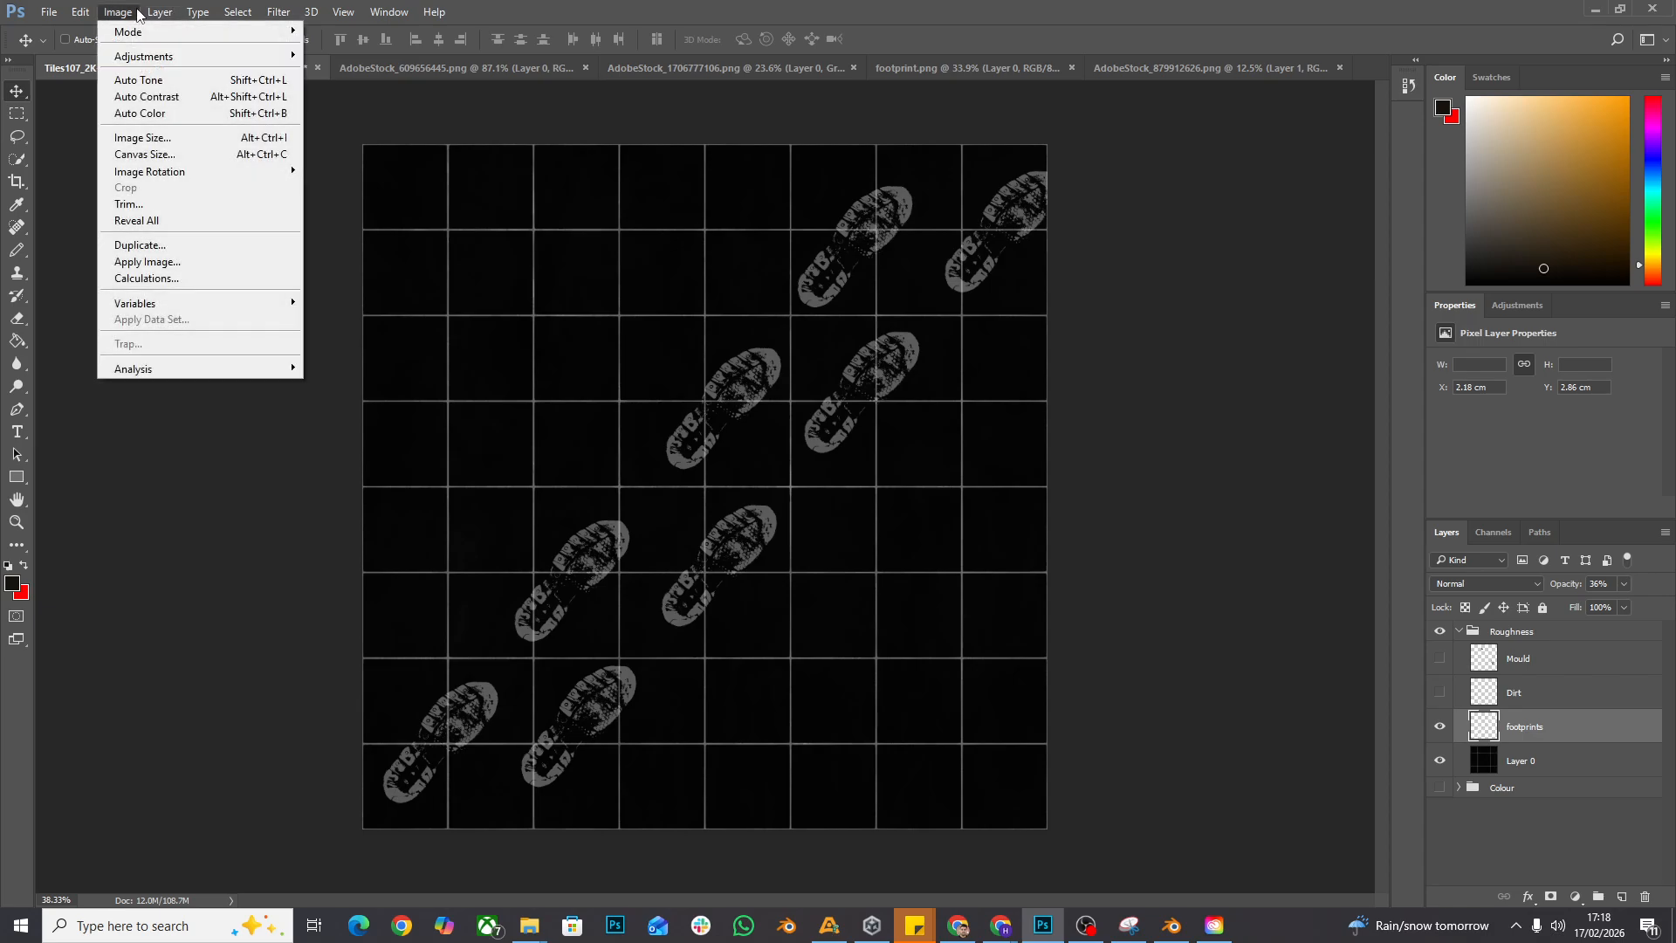
{"action": "mouse_move", "coordinate": [152, 58]}
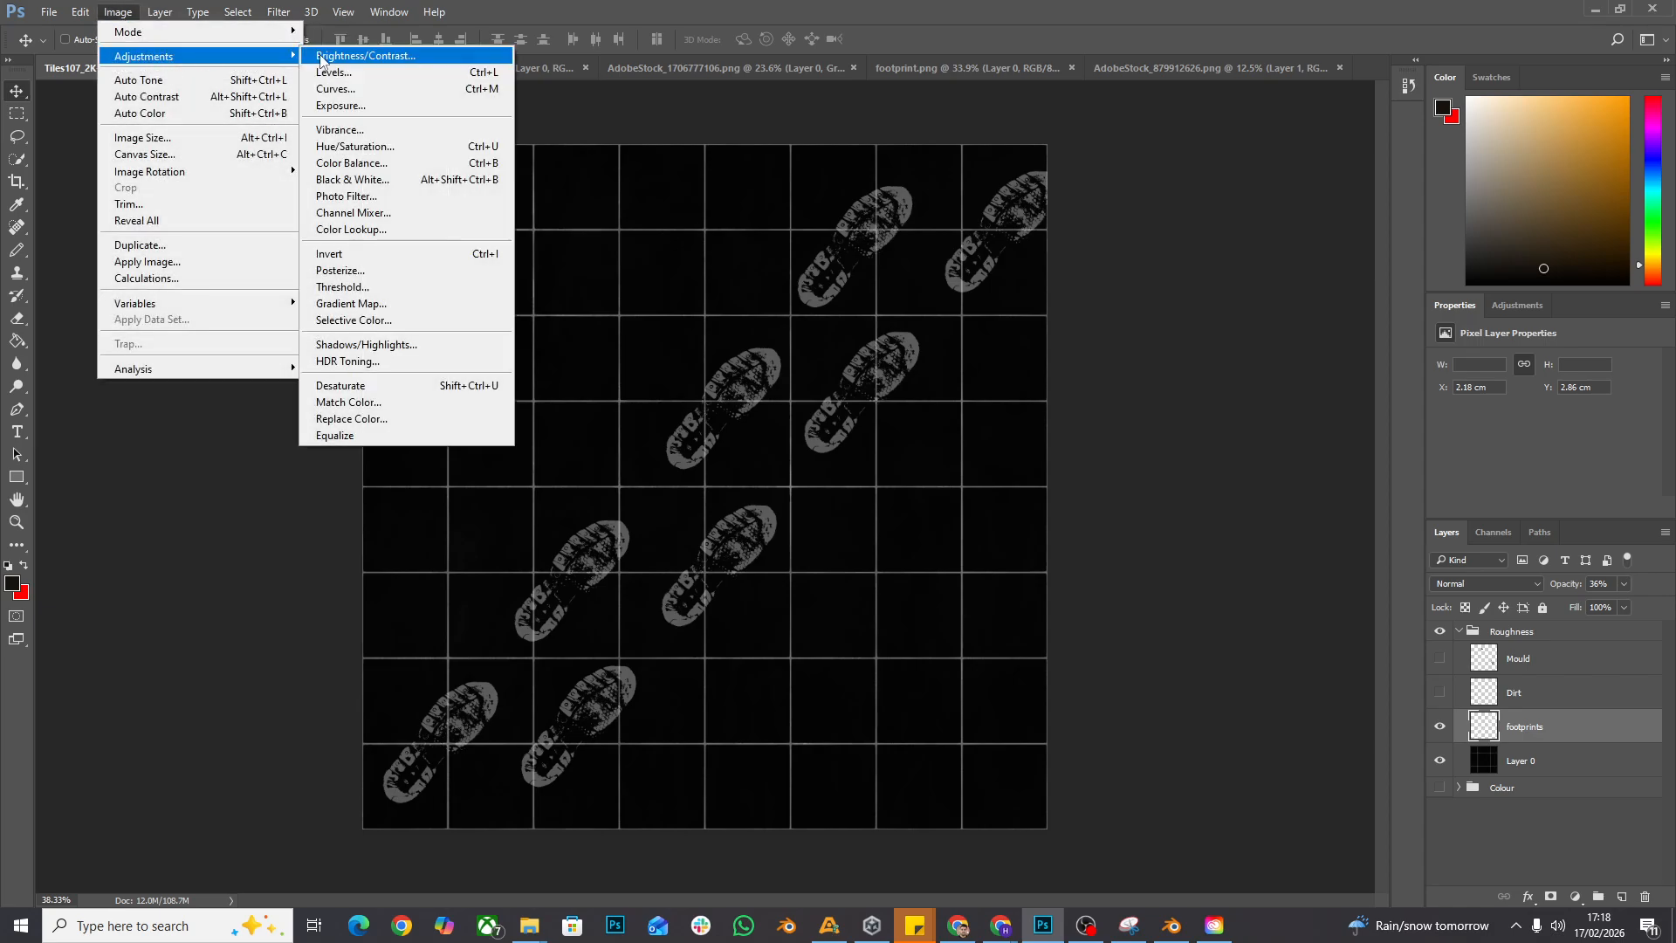
{"action": "left_click", "coordinate": [375, 60]}
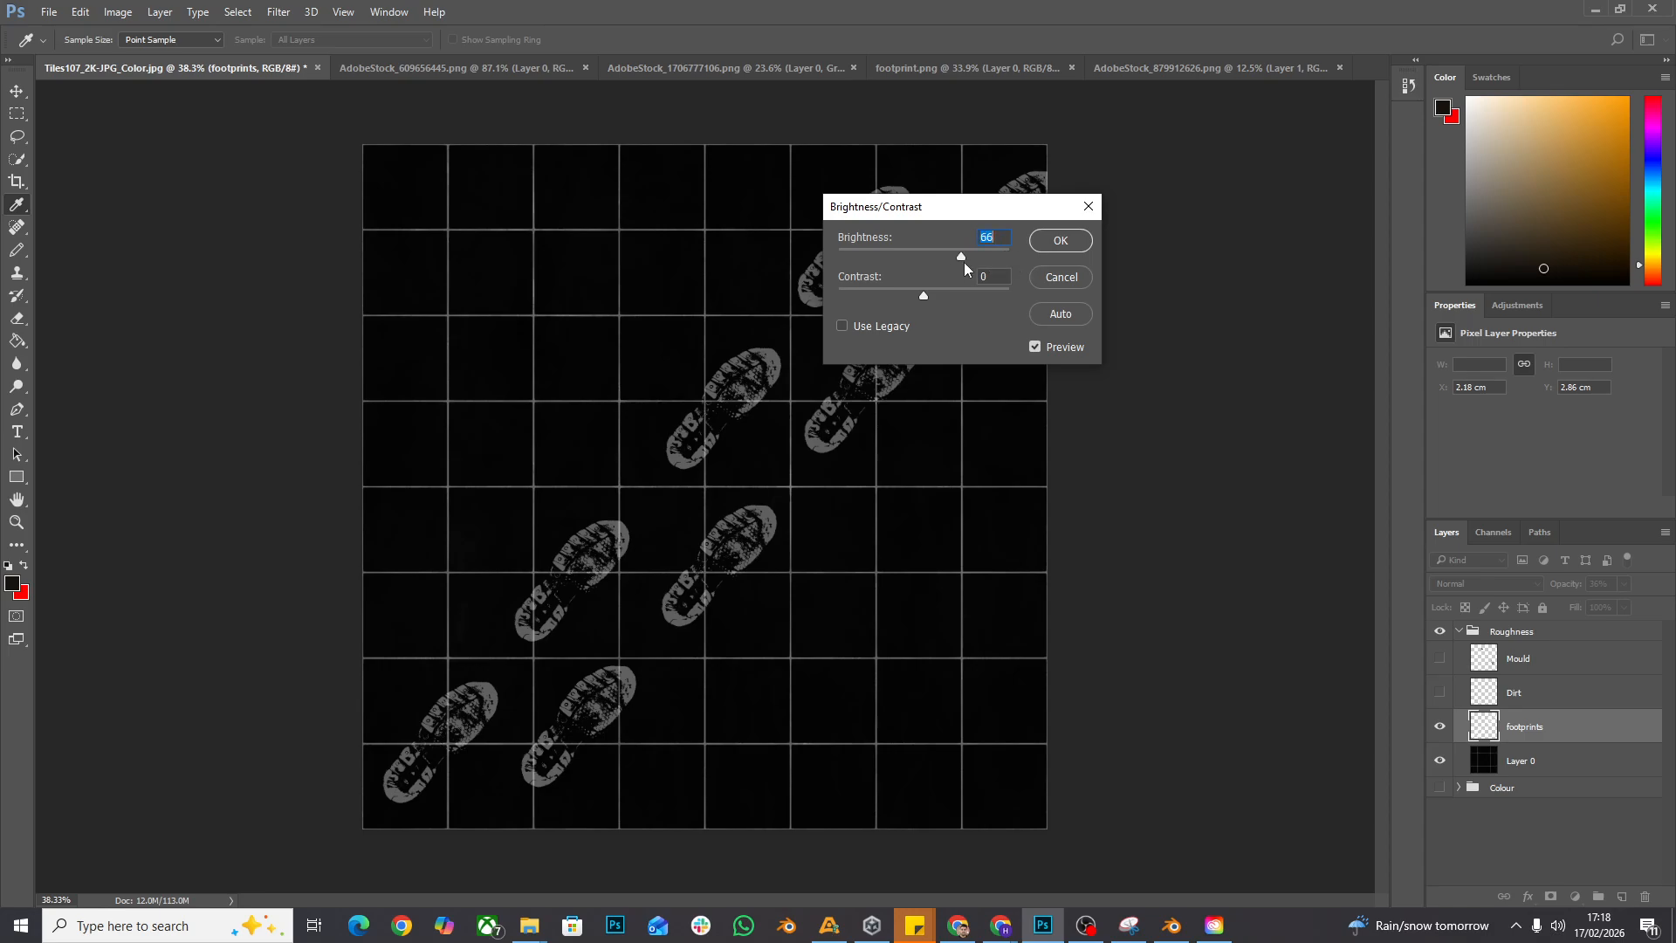
{"action": "left_click_drag", "start_coordinate": [867, 259], "coordinate": [983, 256]}
{"action": "left_click_drag", "start_coordinate": [902, 302], "coordinate": [951, 275]}
{"action": "key", "text": "Return"}
- Show the Dirt layer over Layer 0 with the footprints layer hidden, and invert the Dirt layer
{"action": "left_click", "coordinate": [1440, 693]}
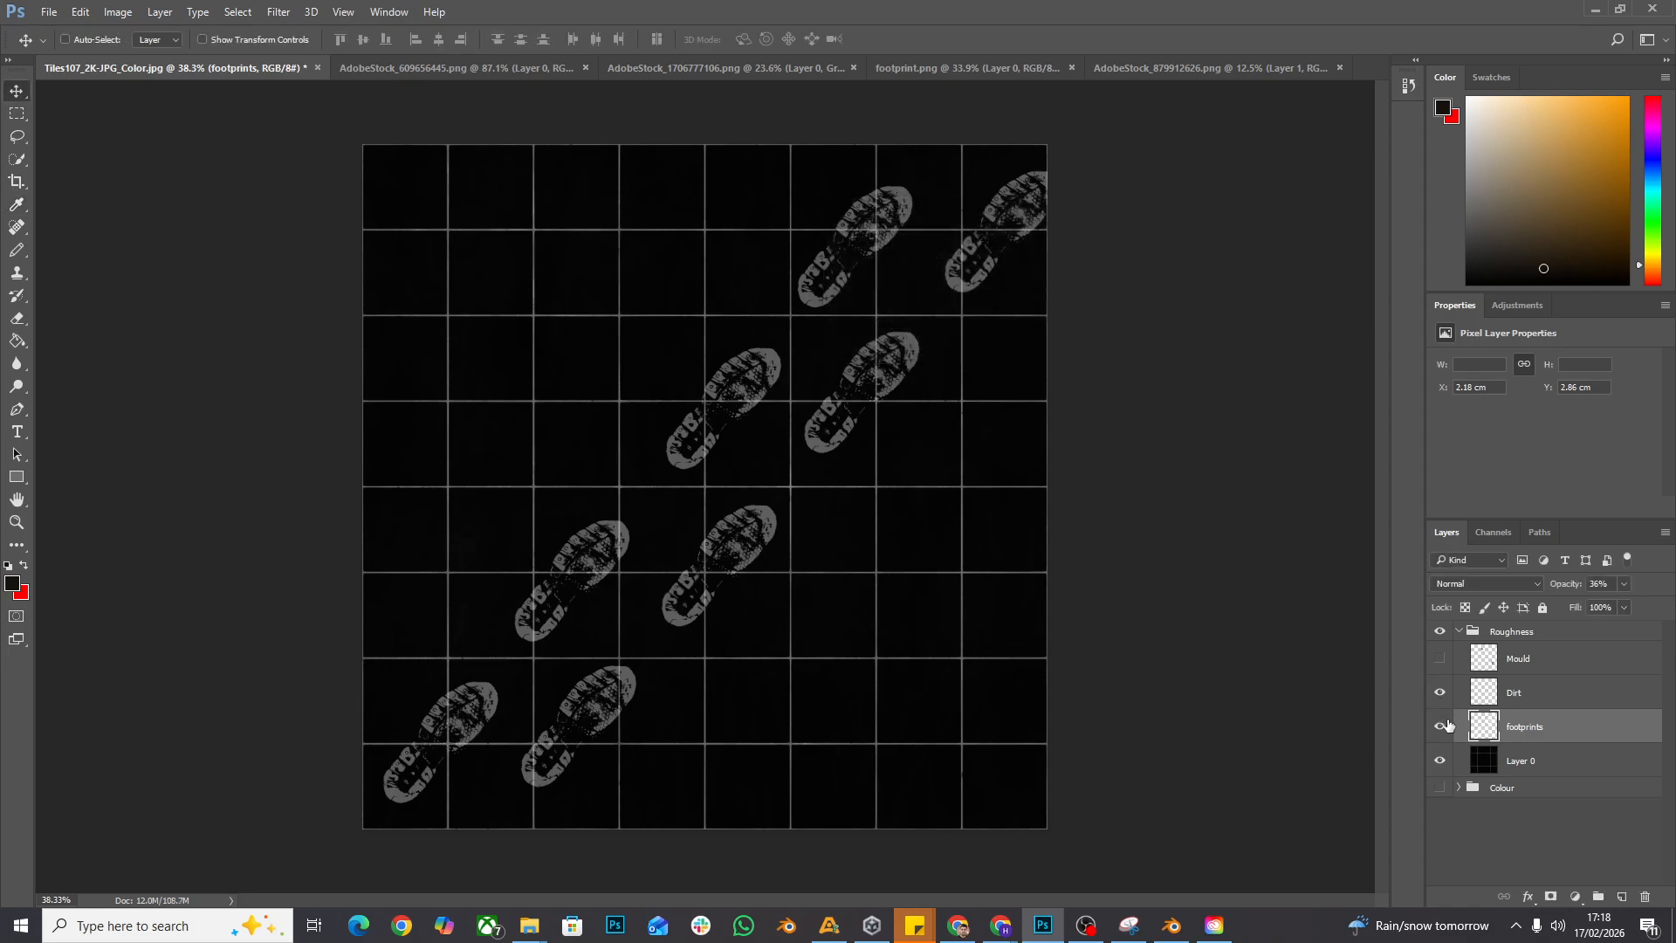
{"action": "left_click", "coordinate": [1439, 727]}
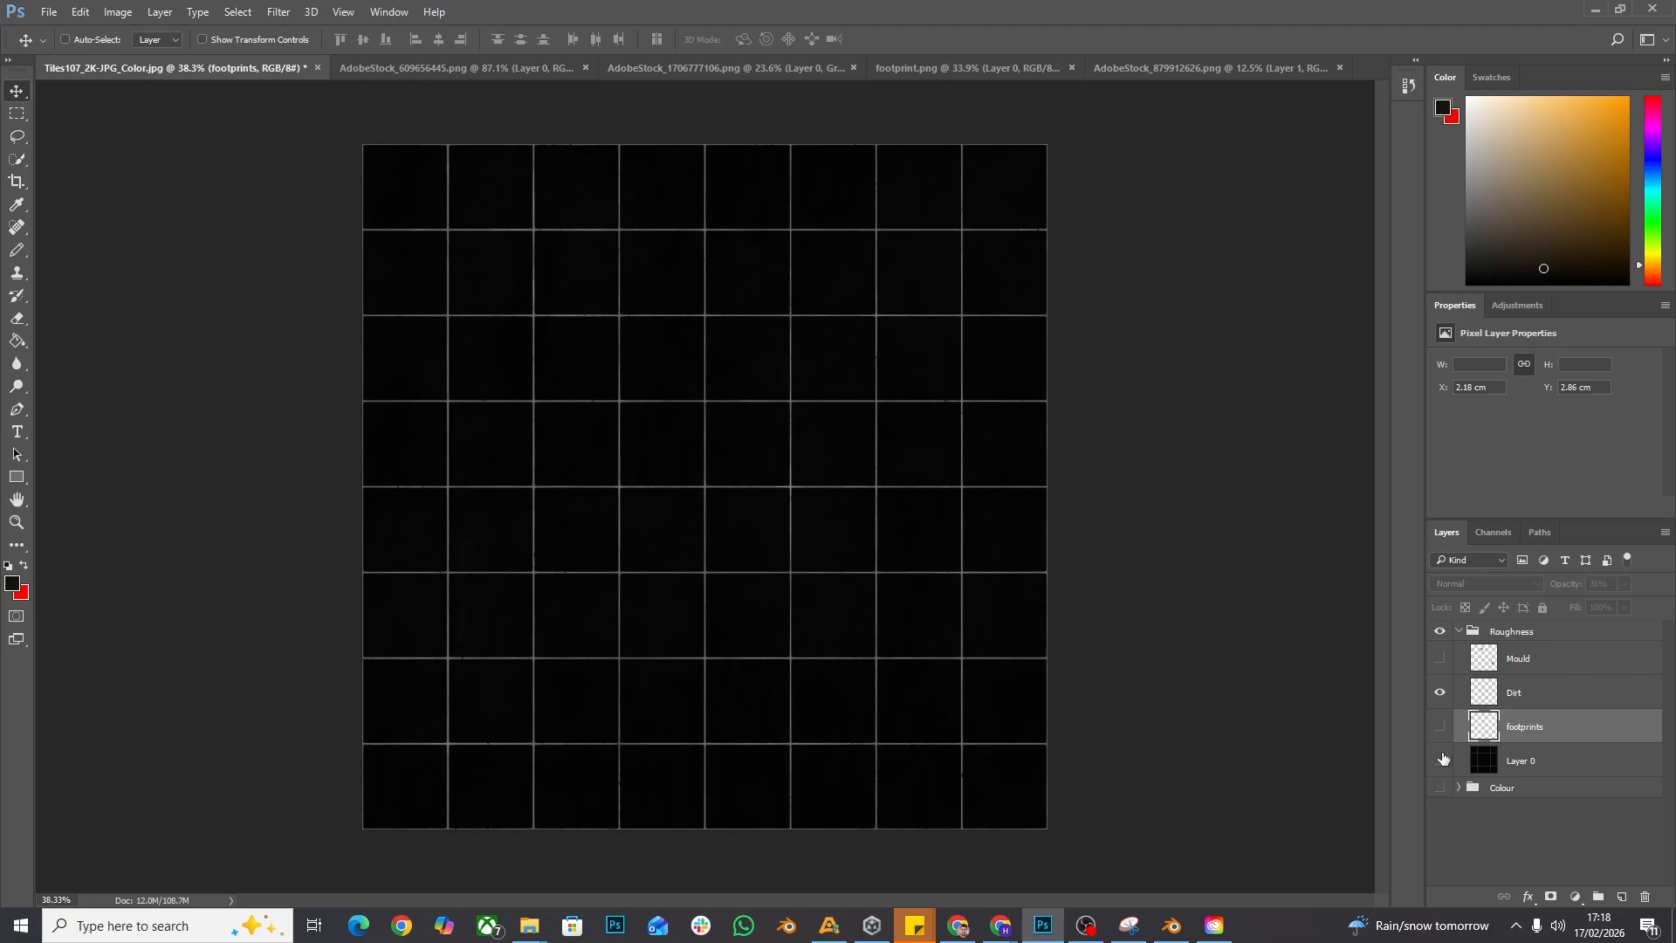
{"action": "left_click", "coordinate": [1443, 760]}
{"action": "left_click", "coordinate": [1497, 693]}
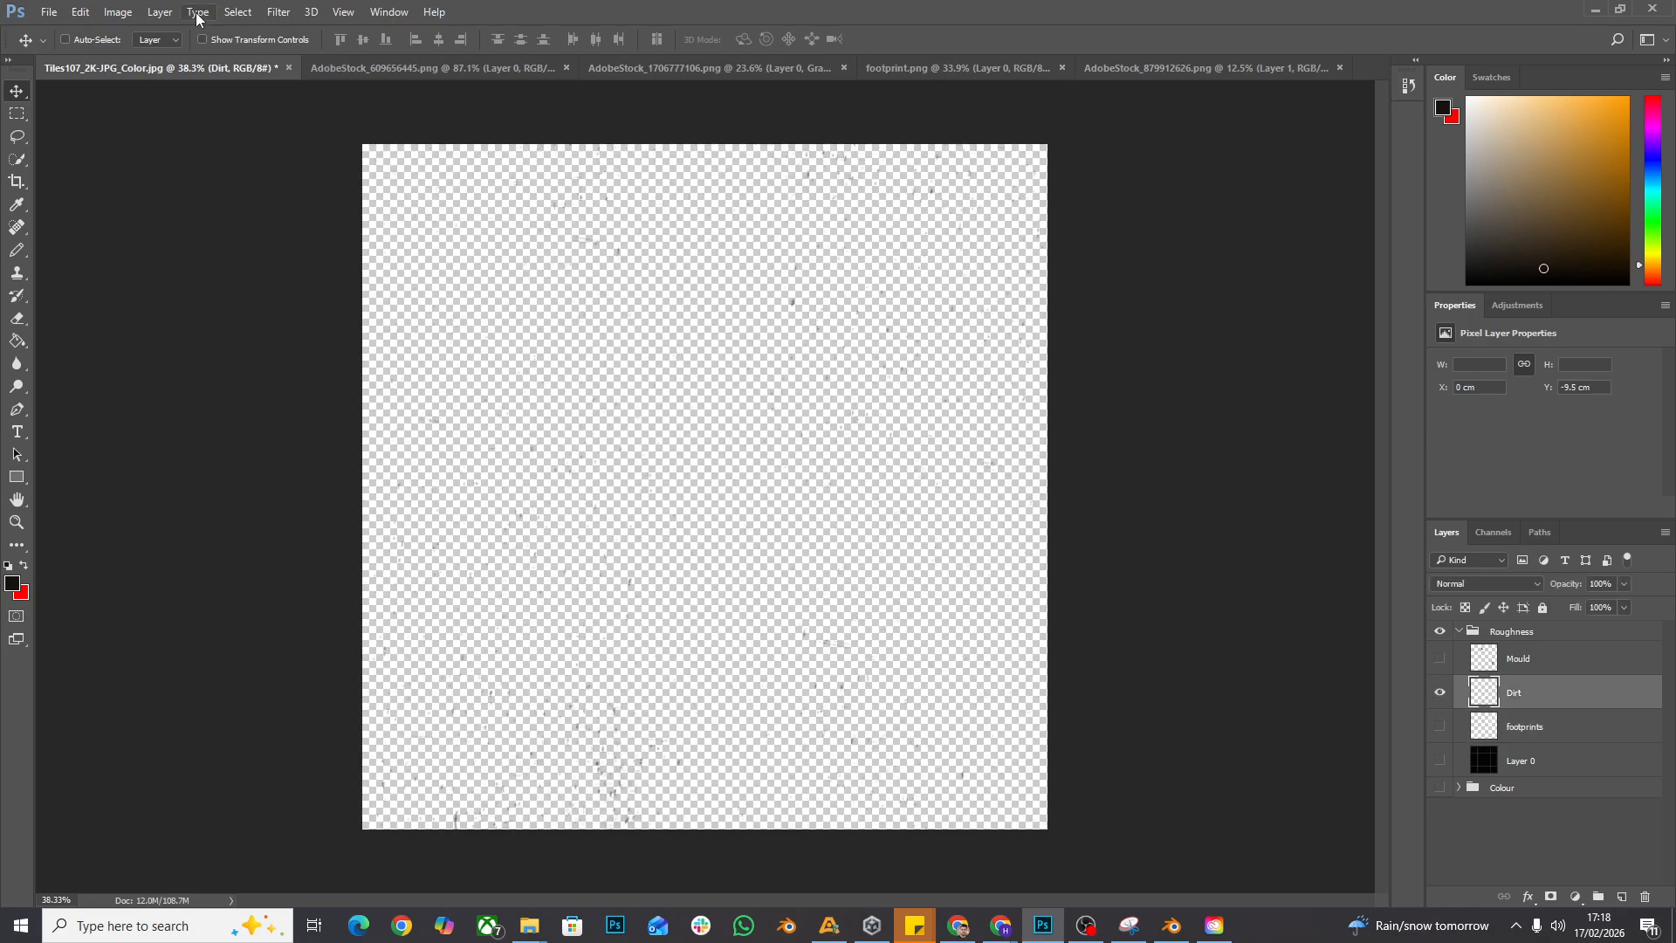
{"action": "left_click", "coordinate": [118, 13]}
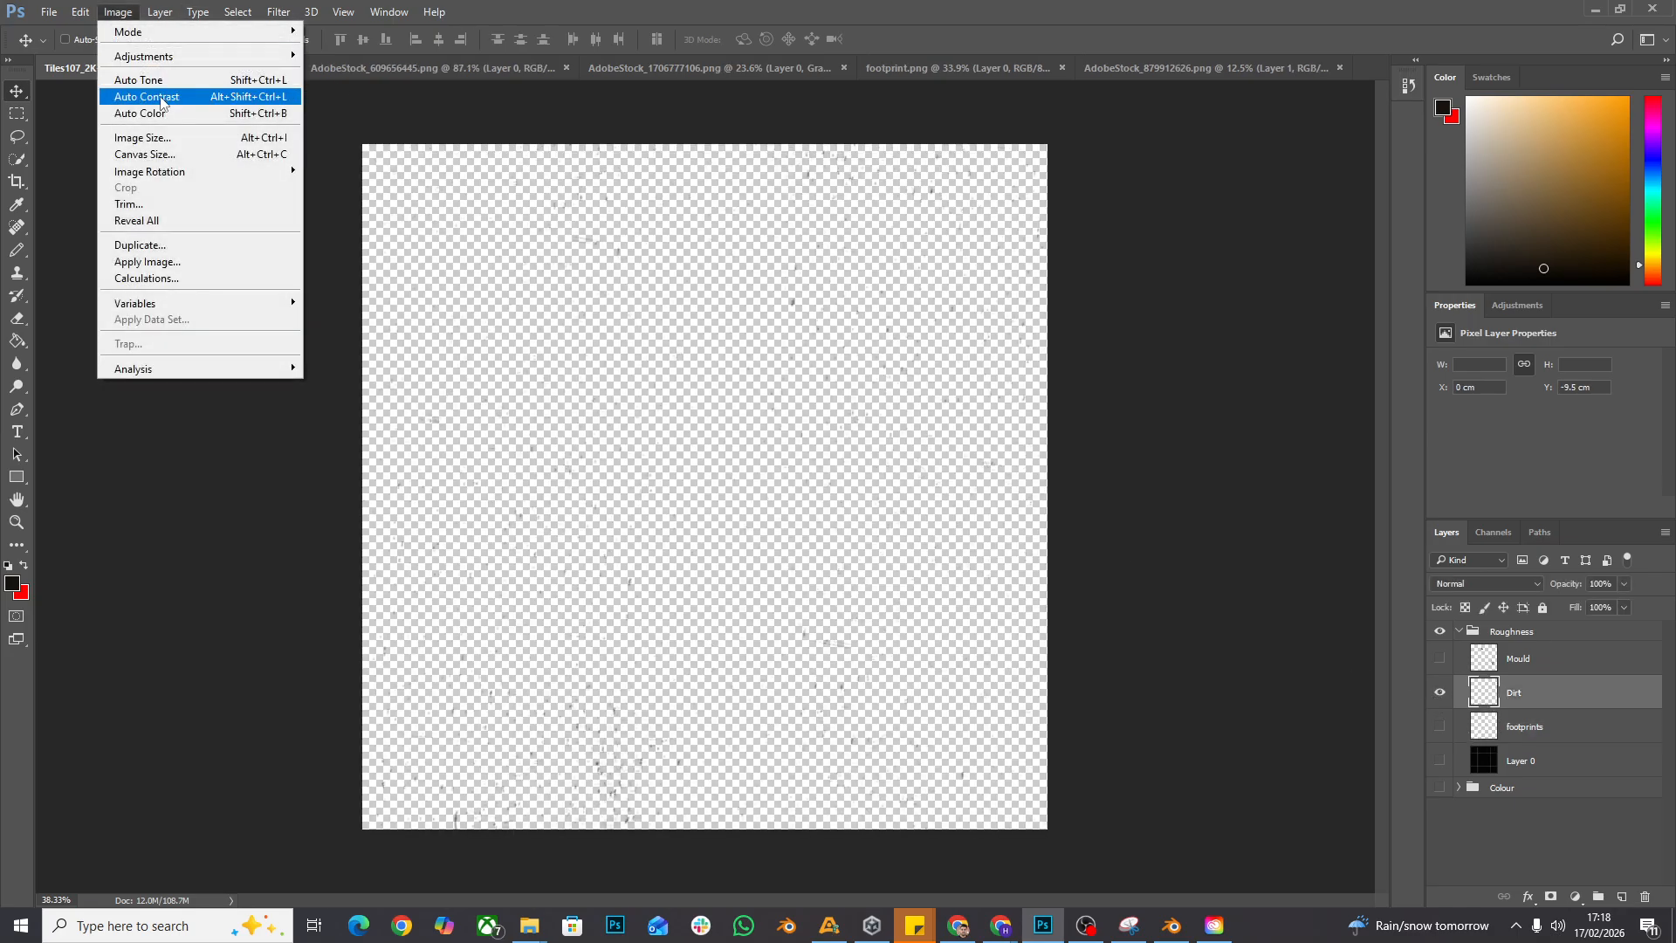
{"action": "left_click", "coordinate": [1442, 756]}
{"action": "left_click", "coordinate": [119, 13]}
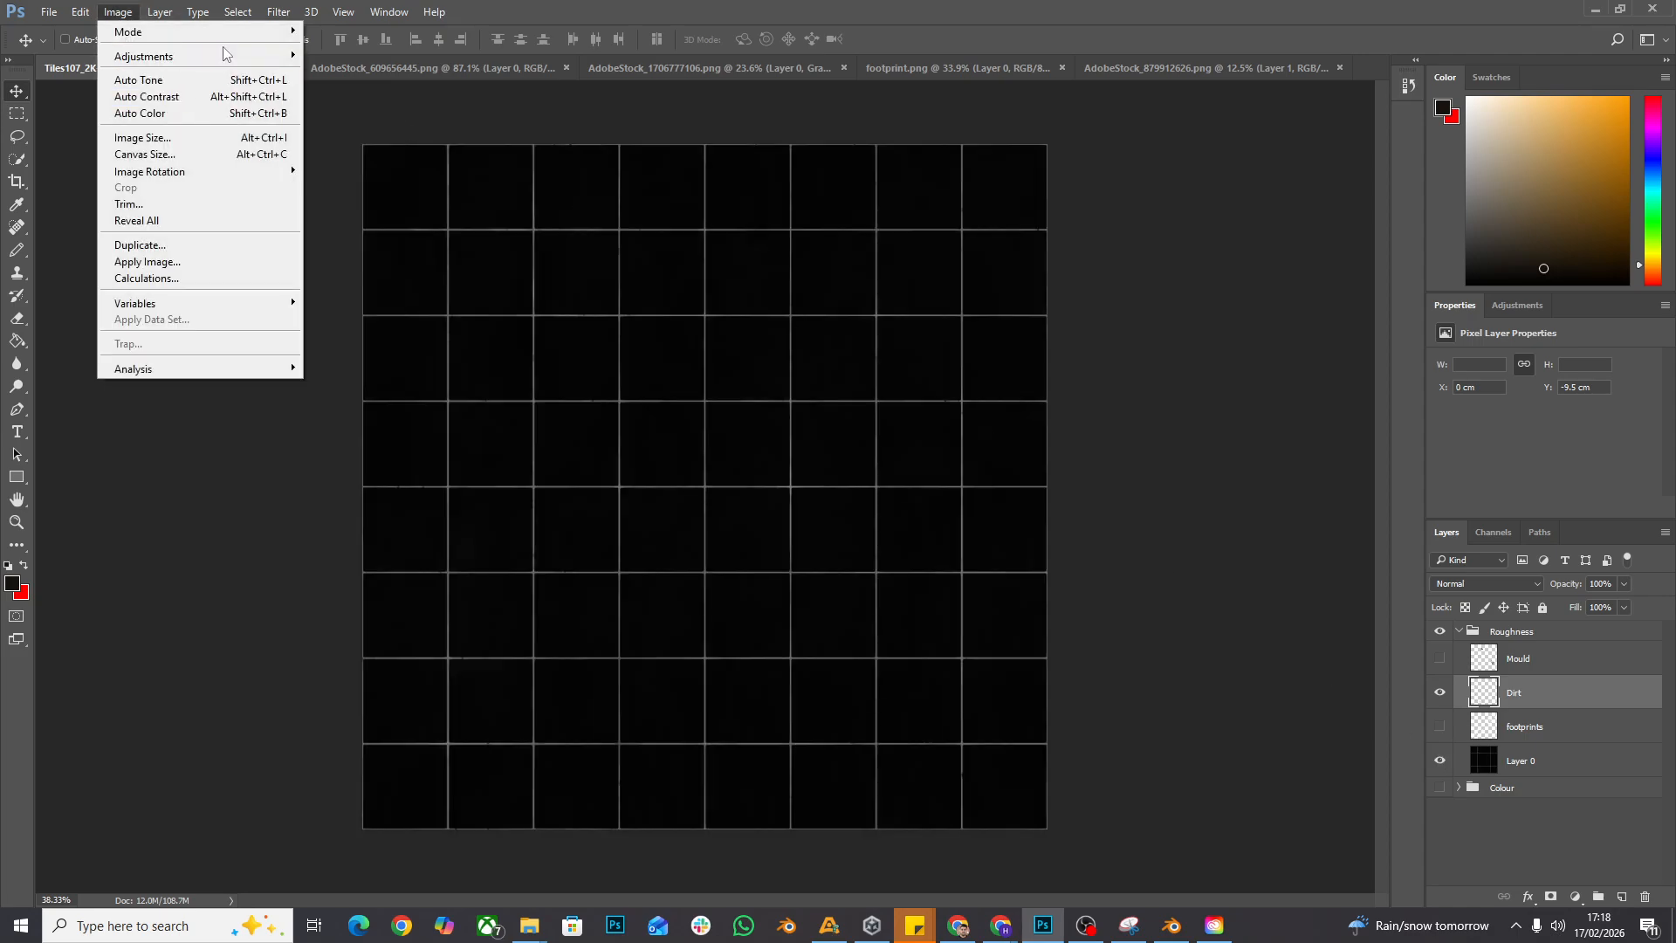
{"action": "mouse_move", "coordinate": [223, 55]}
{"action": "left_click", "coordinate": [393, 253]}
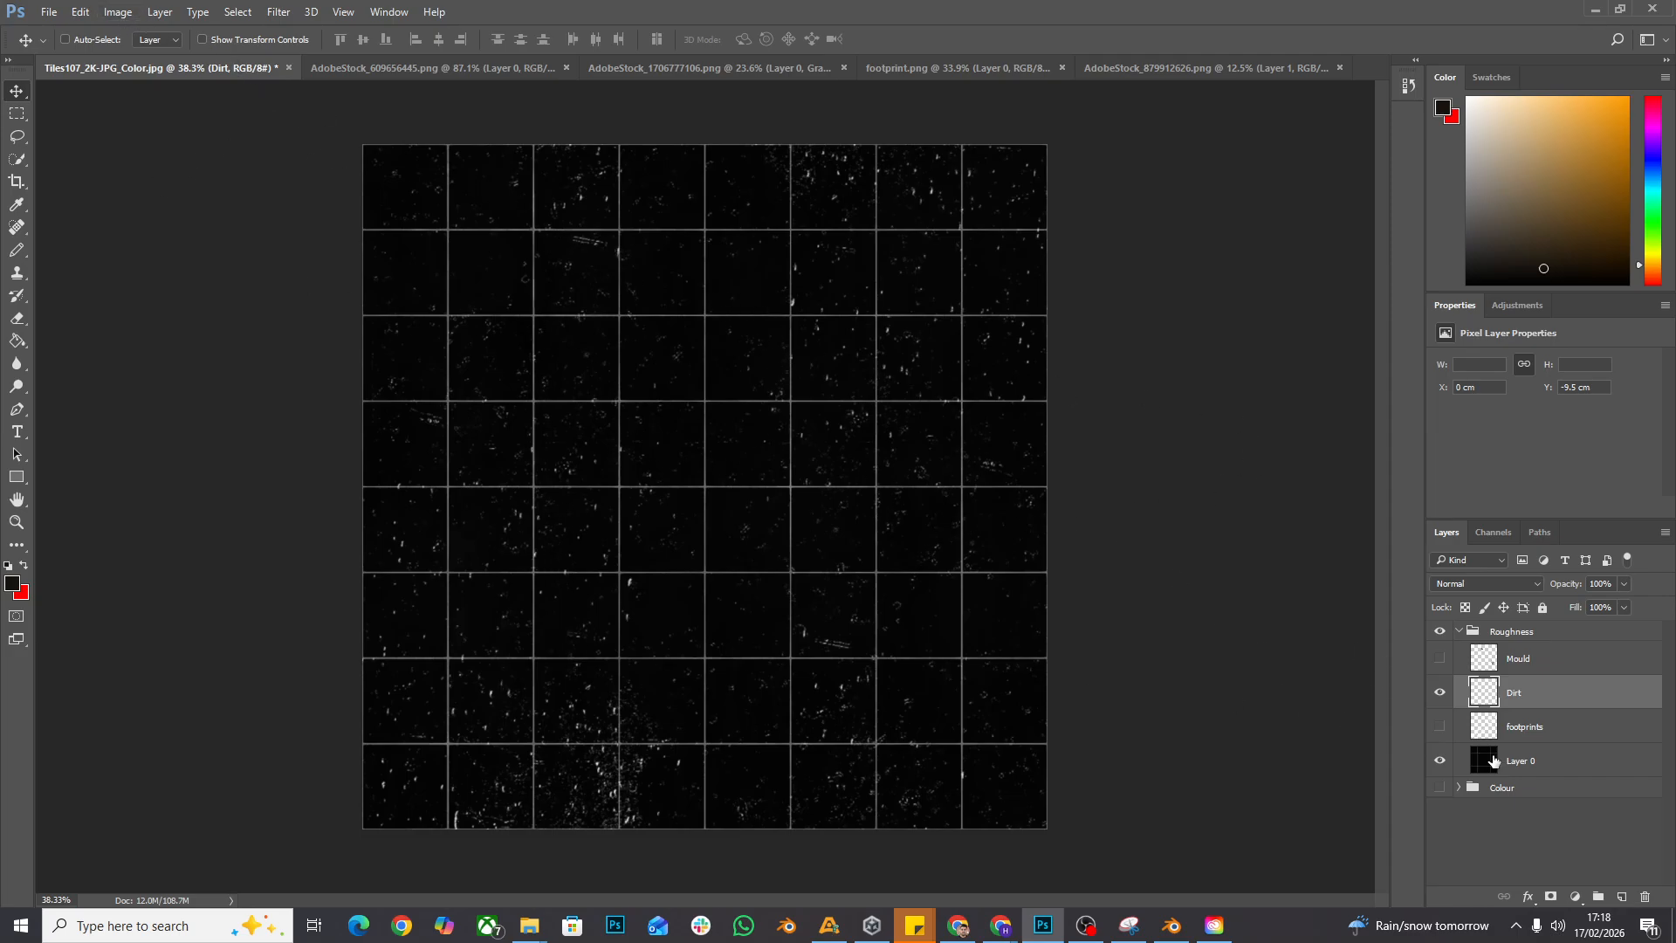
- Show the Mould layer in the Roughness group and convert it to black and white
{"action": "left_click", "coordinate": [1440, 659]}
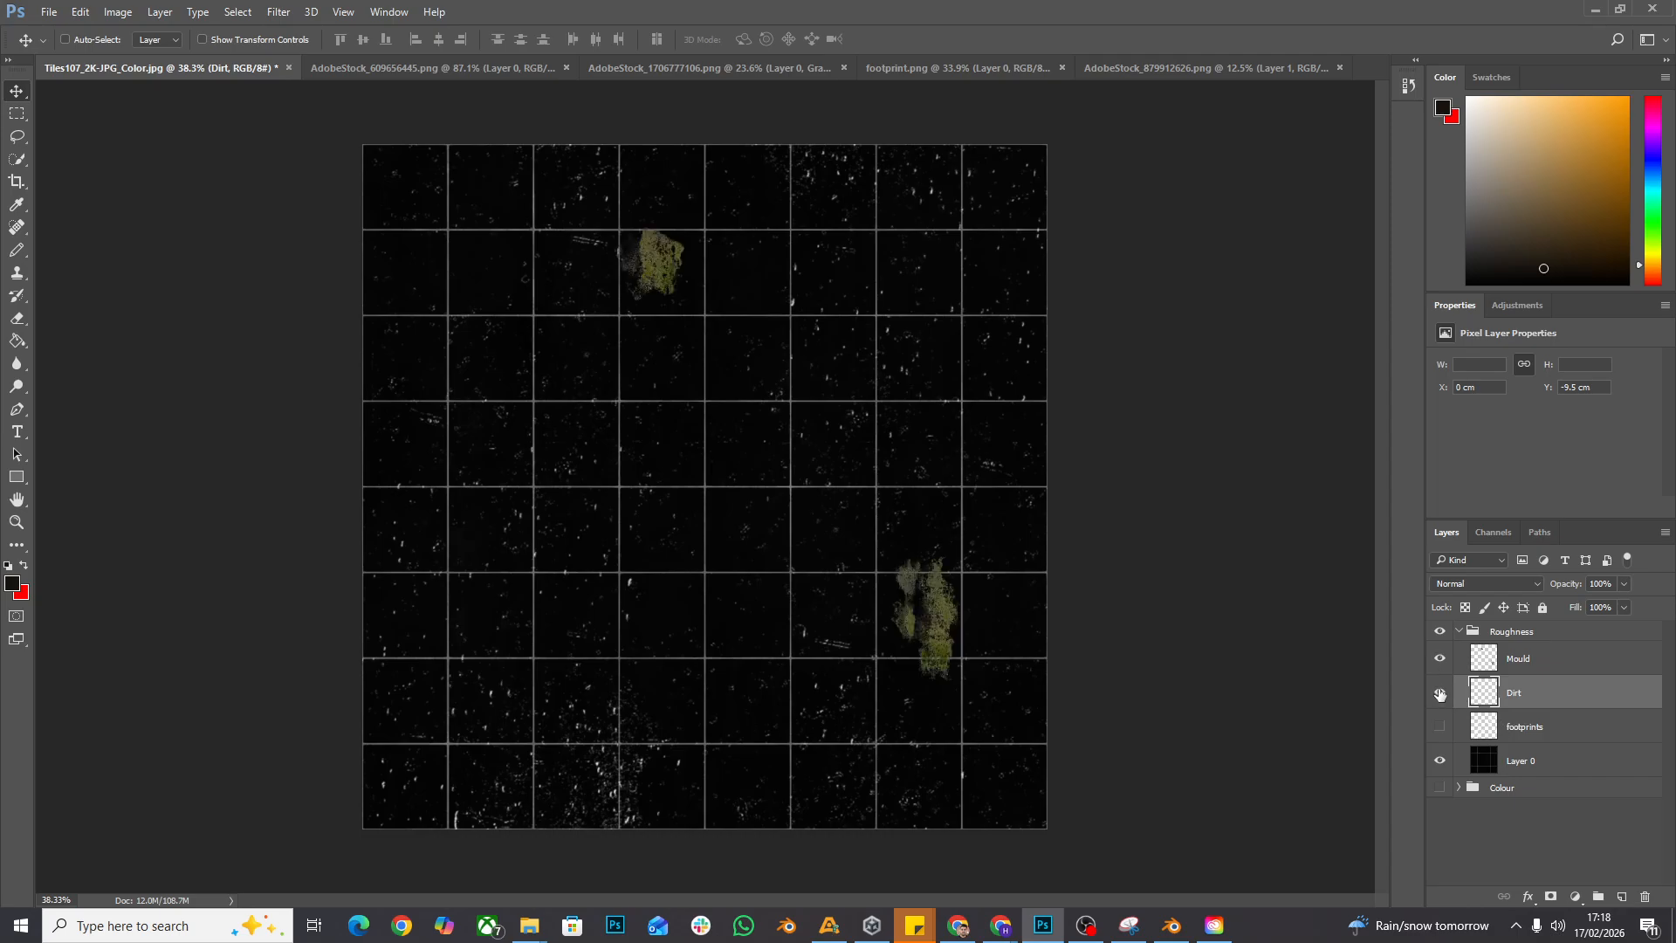
{"action": "left_click", "coordinate": [1562, 670]}
{"action": "left_click", "coordinate": [118, 11]}
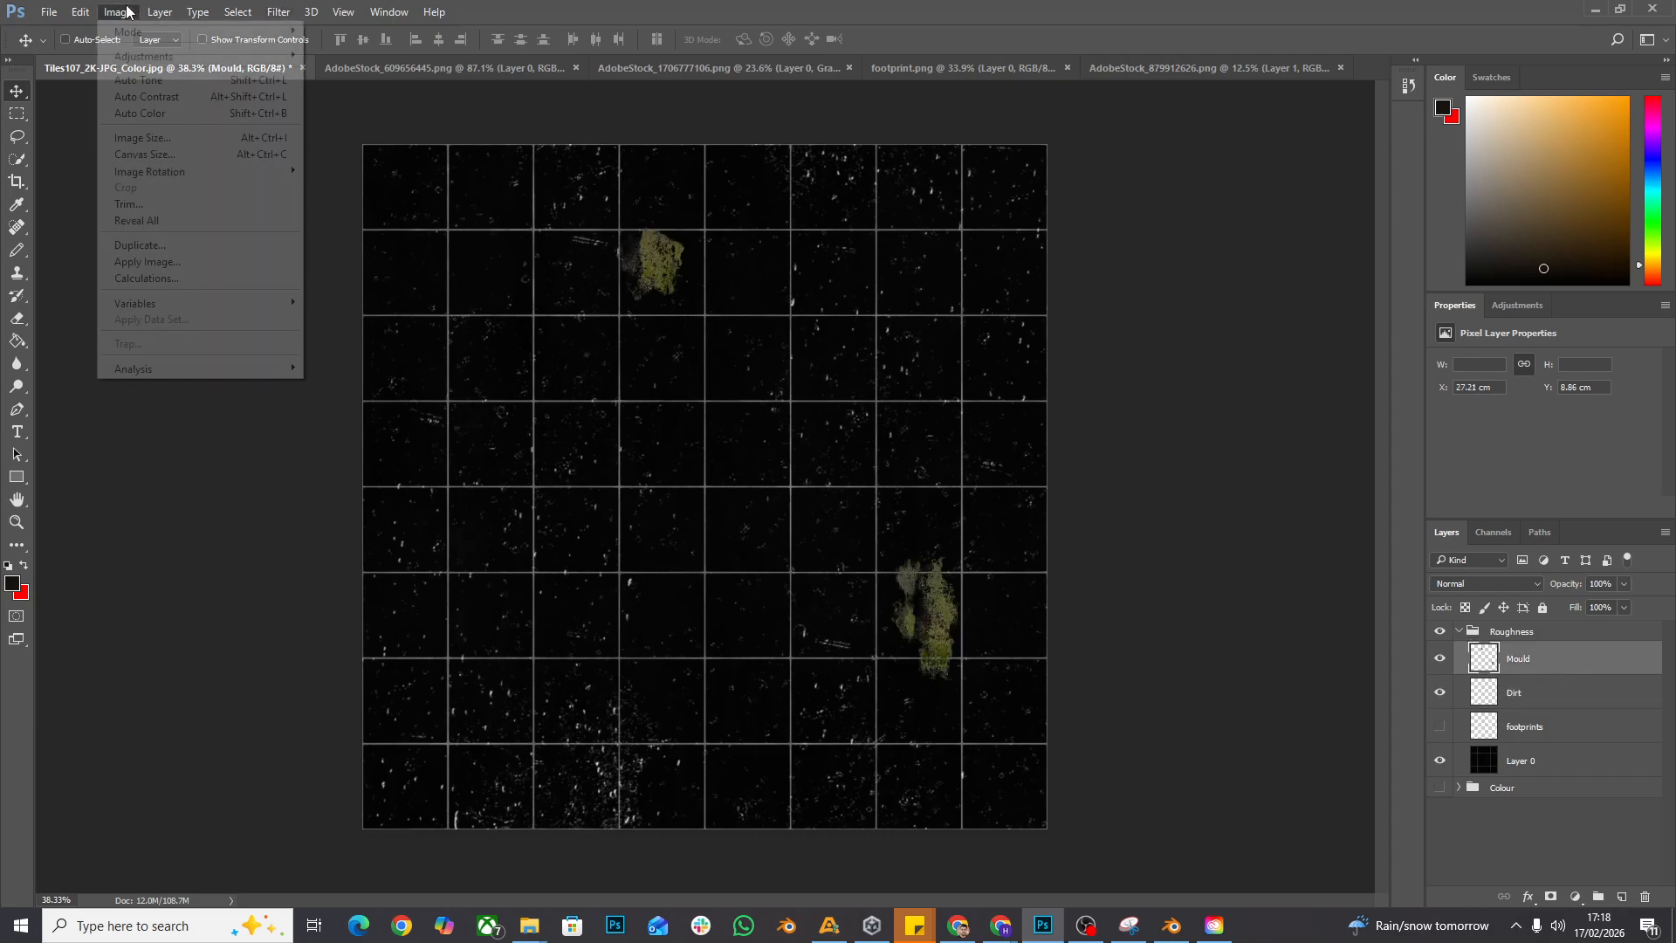
{"action": "mouse_move", "coordinate": [175, 56]}
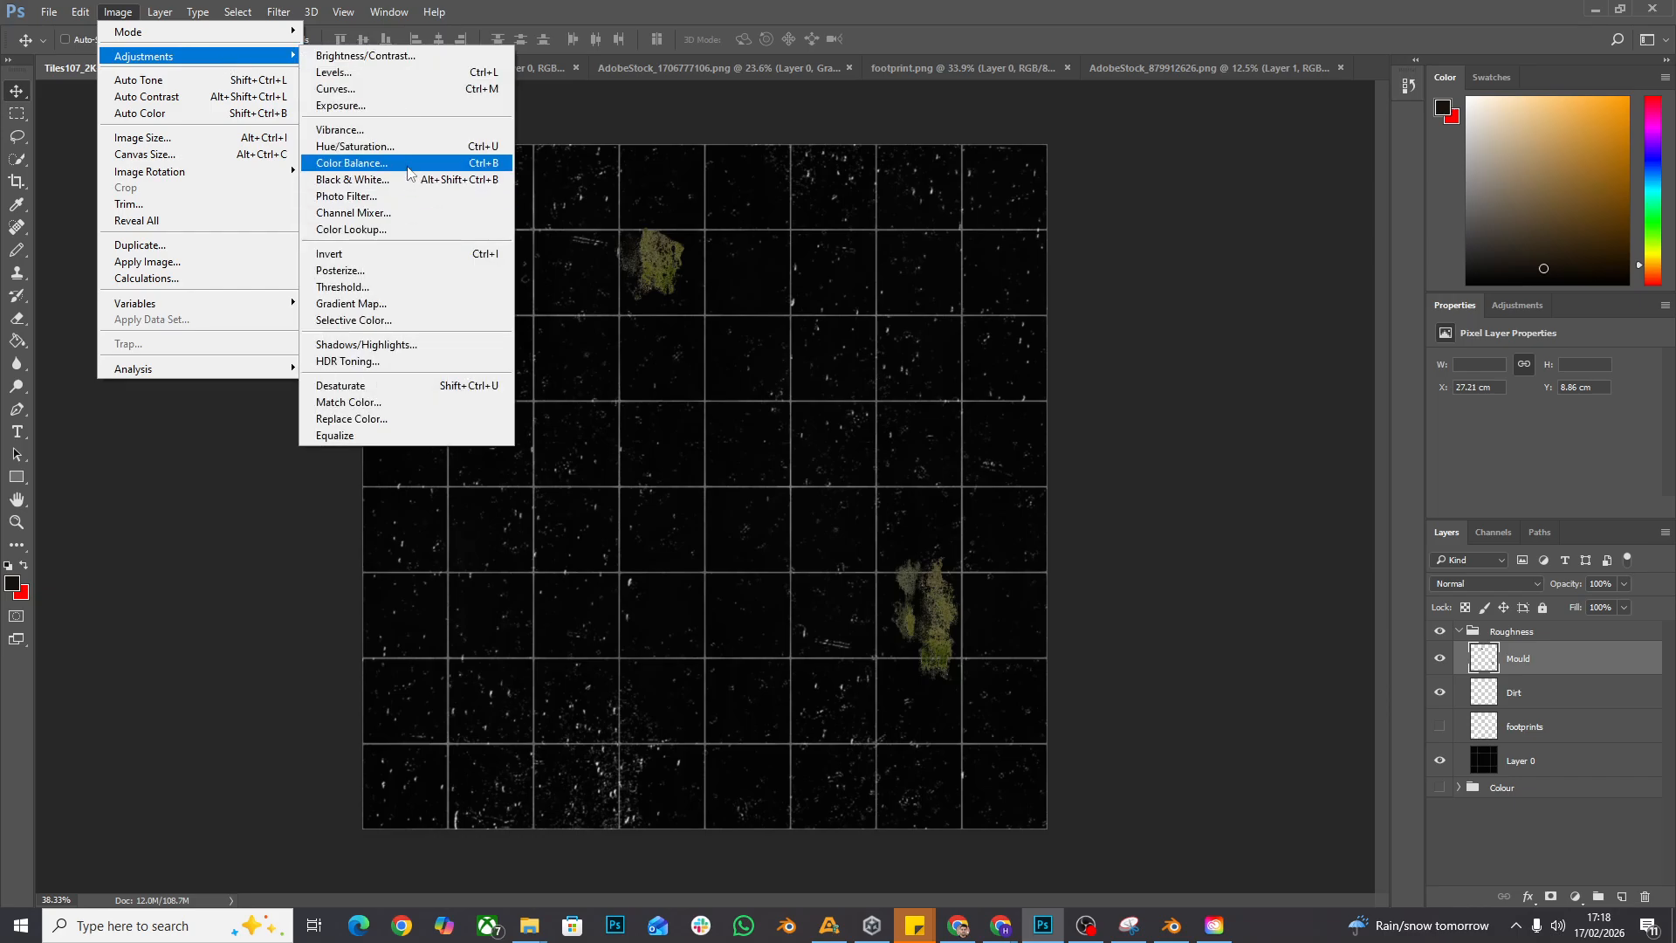
{"action": "left_click", "coordinate": [419, 179]}
{"action": "left_click", "coordinate": [969, 203]}
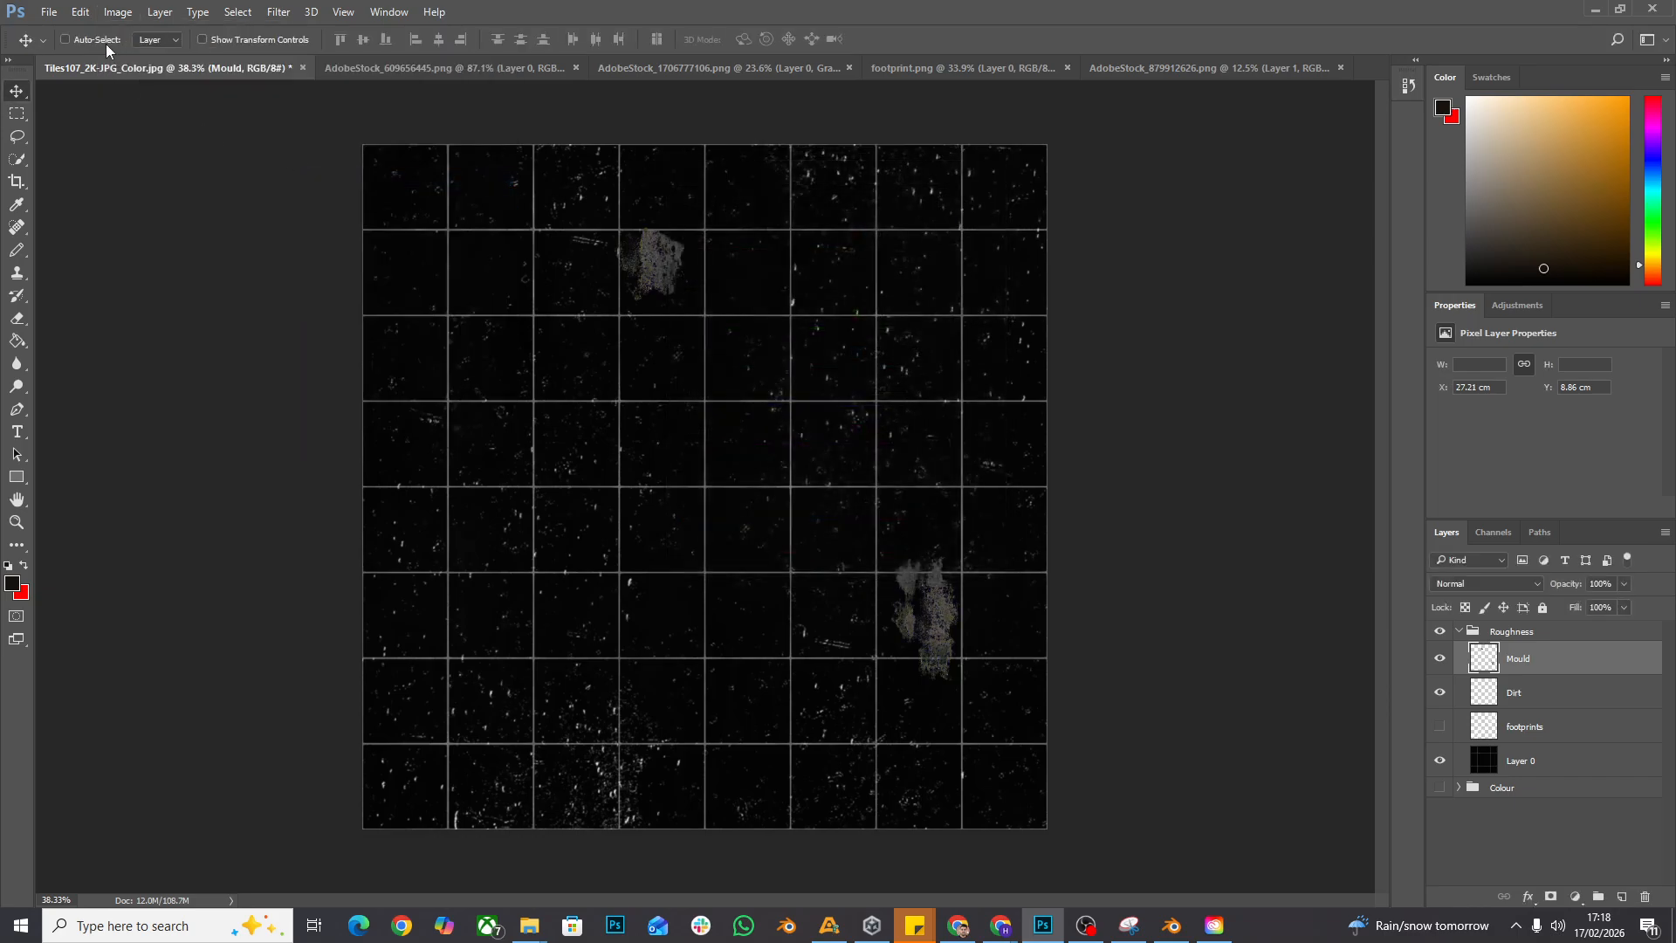
- Adjust the Mould layer's brightness to 73 and contrast to 100
{"action": "left_click", "coordinate": [118, 12]}
{"action": "mouse_move", "coordinate": [254, 58]}
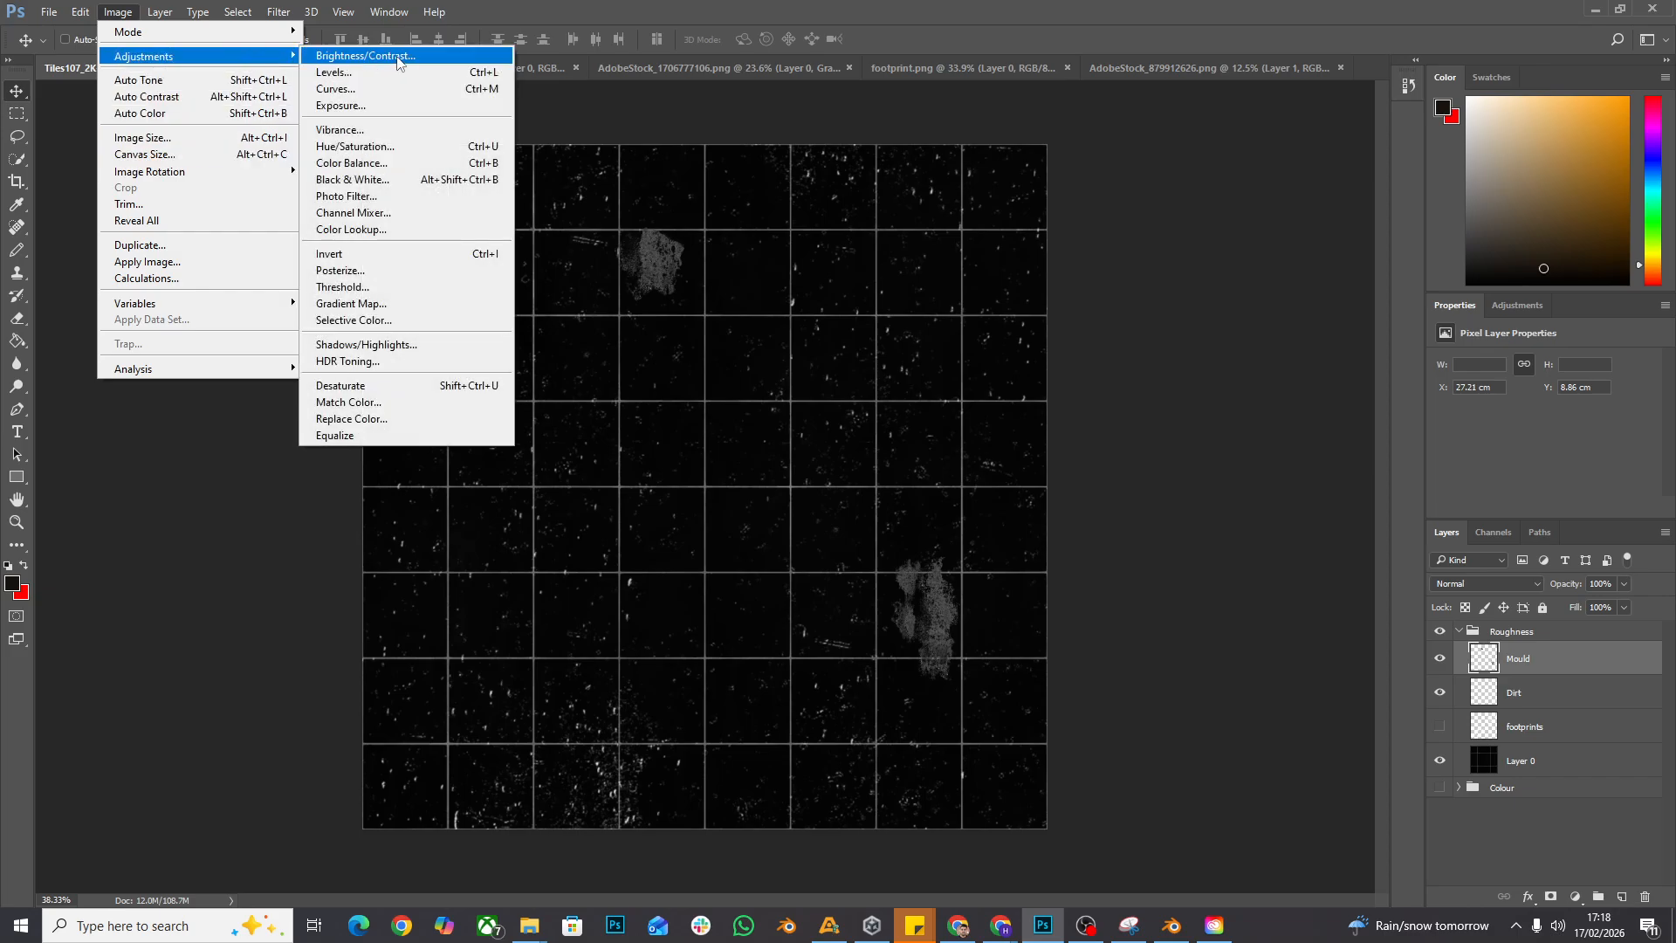
{"action": "left_click", "coordinate": [365, 55]}
{"action": "left_click_drag", "start_coordinate": [927, 256], "coordinate": [966, 275]}
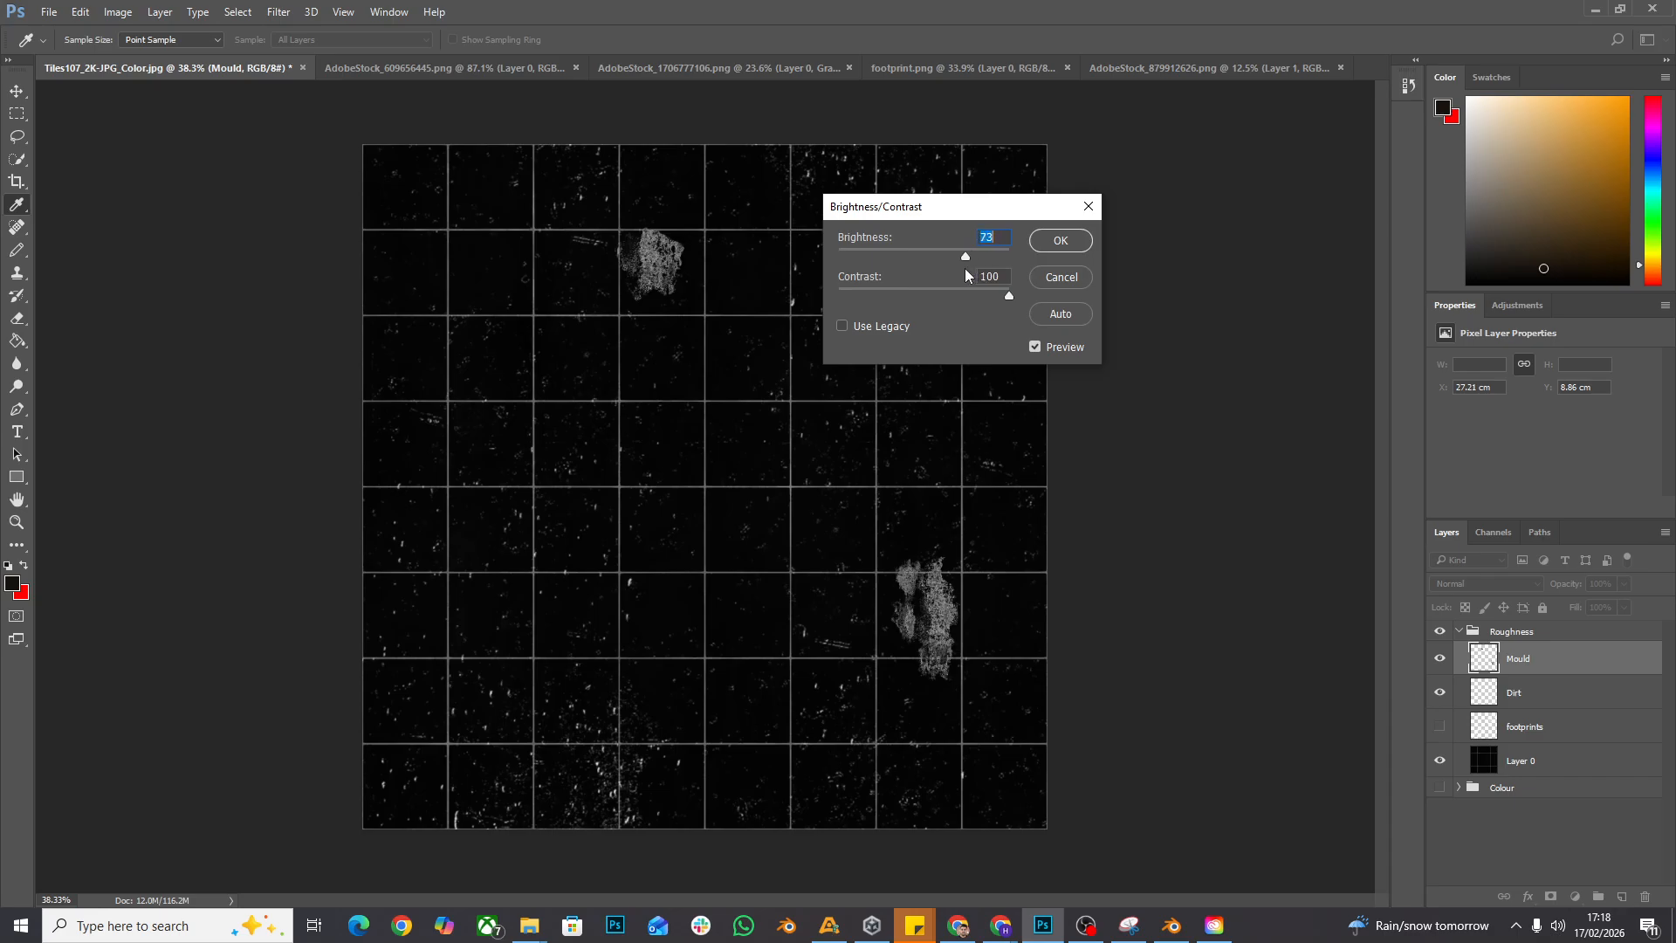
{"action": "left_click", "coordinate": [1060, 241]}
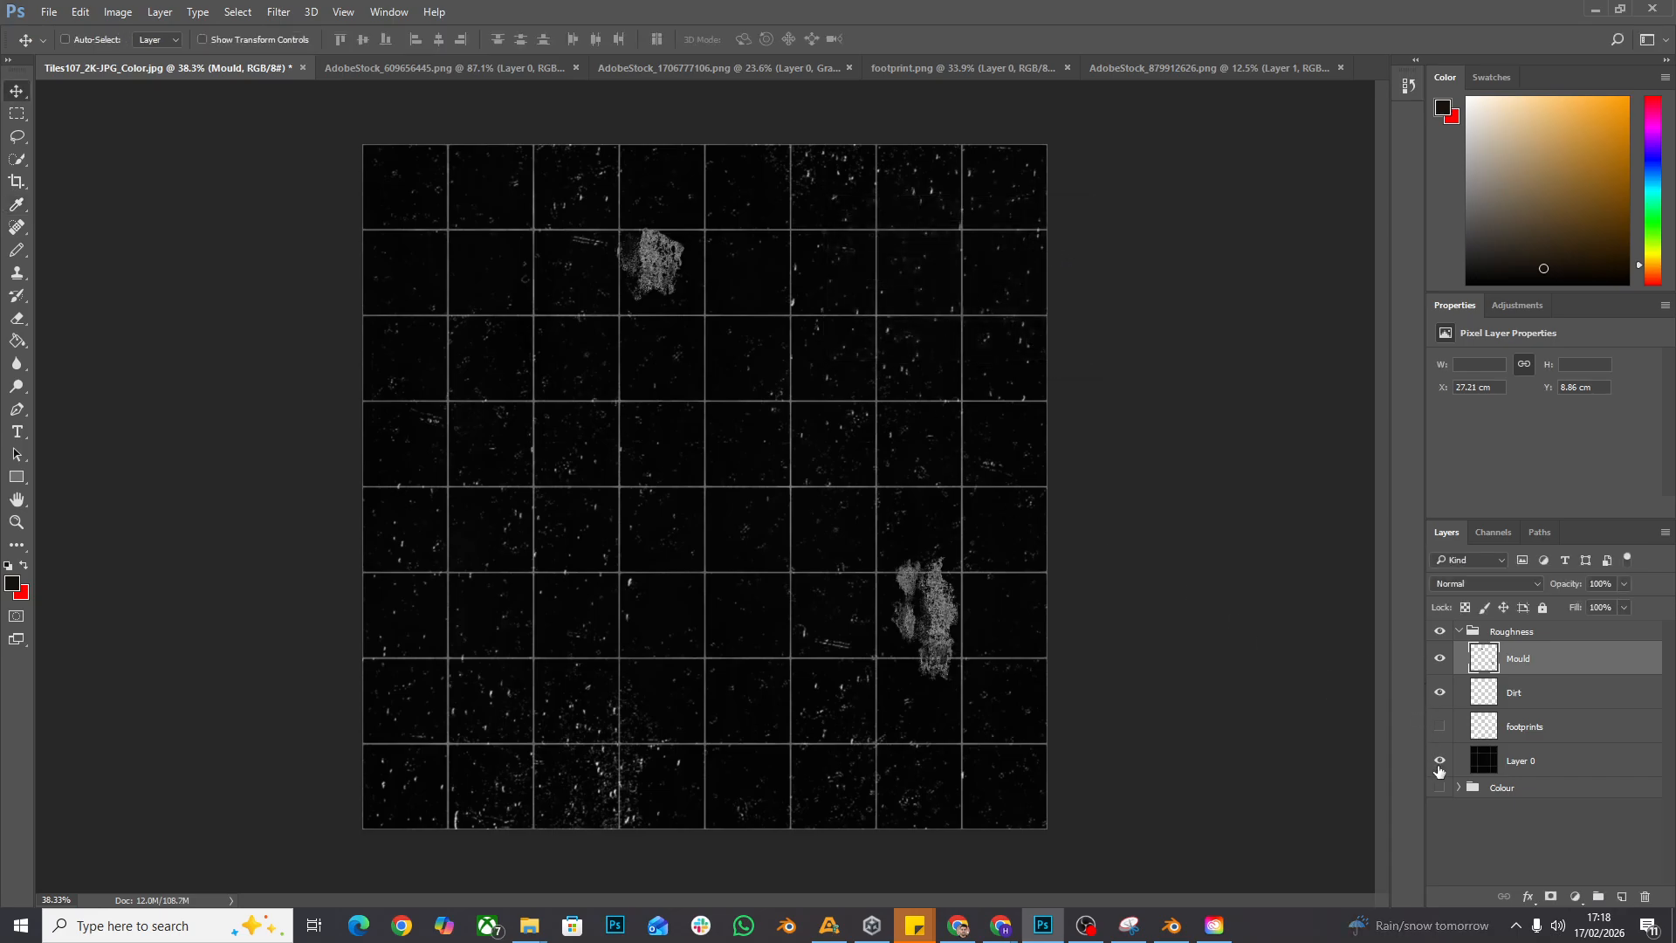
- Show the footprints layer again and collapse the Roughness group
{"action": "left_click", "coordinate": [1439, 729]}
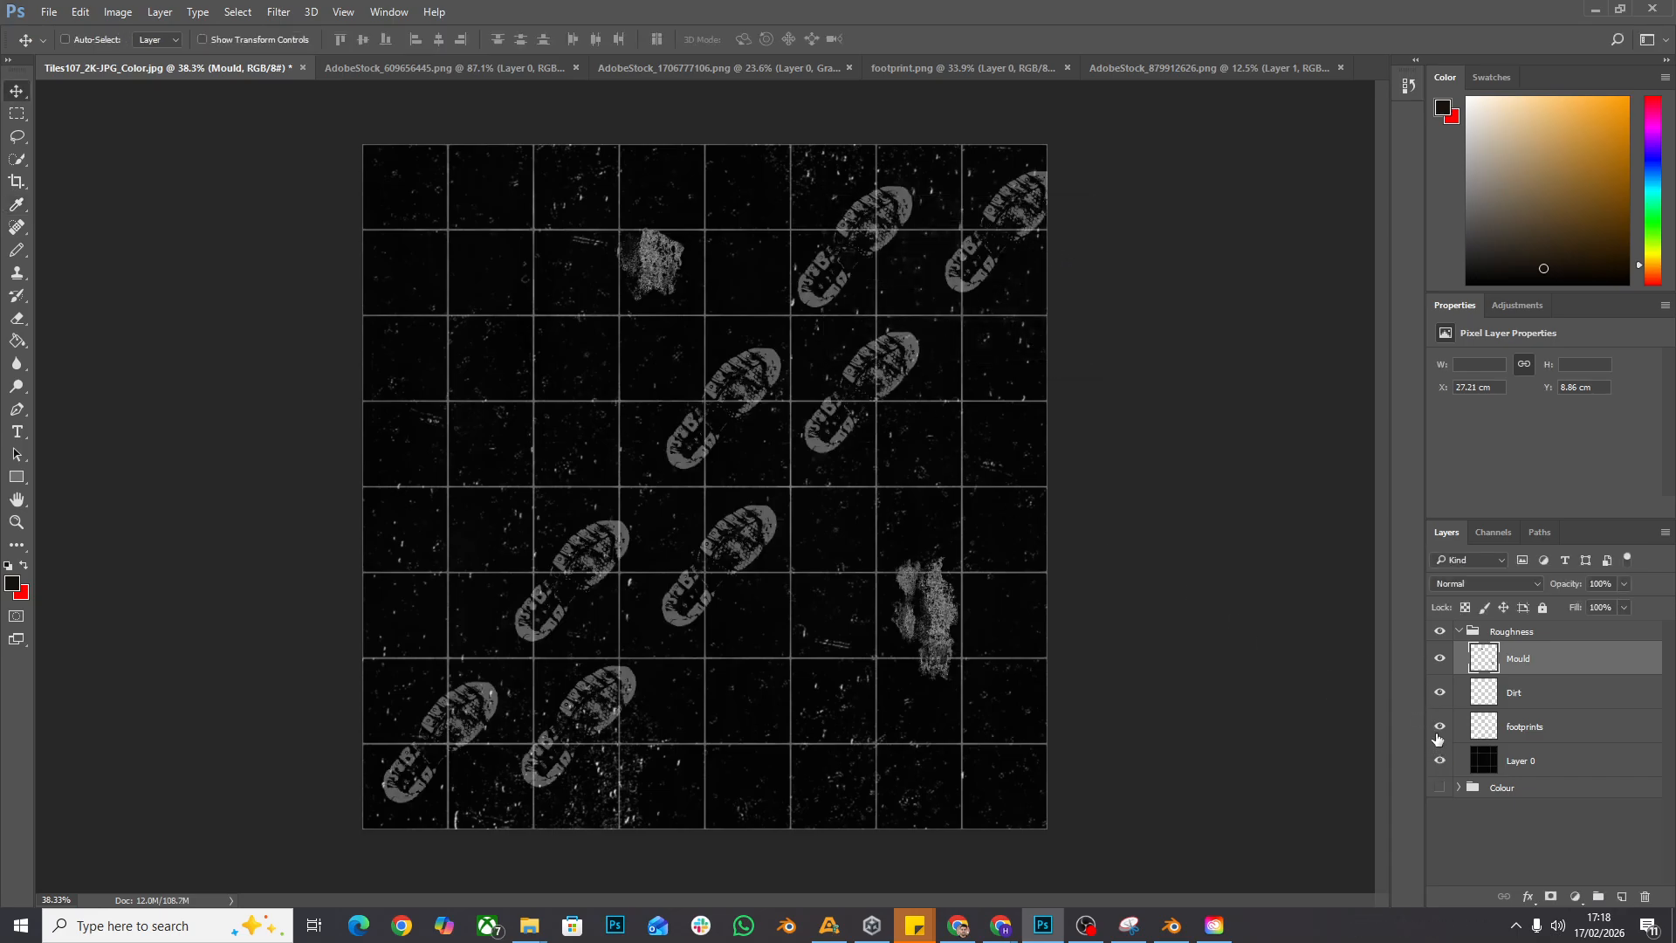
{"action": "left_click", "coordinate": [1464, 637]}
{"action": "left_click", "coordinate": [1459, 634]}
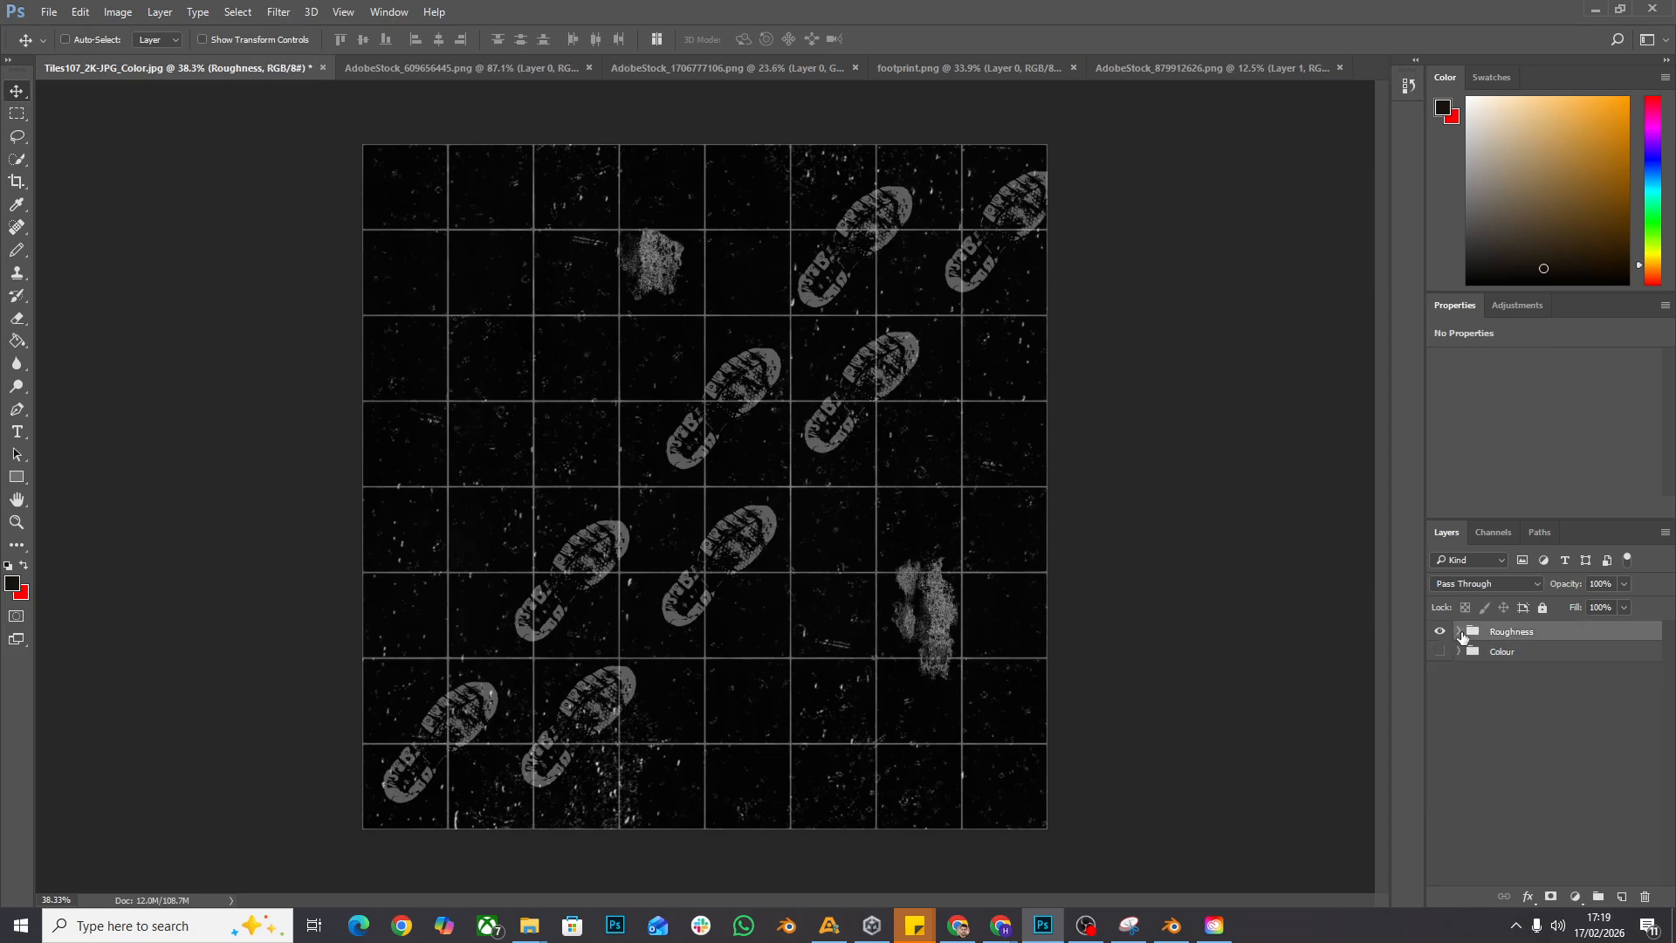
- Export the combined roughness image as a JPG named Tiles107_2K-JPG_RoughnessV3 in the Tile flooring folder
{"action": "left_click", "coordinate": [49, 12]}
{"action": "mouse_move", "coordinate": [192, 263]}
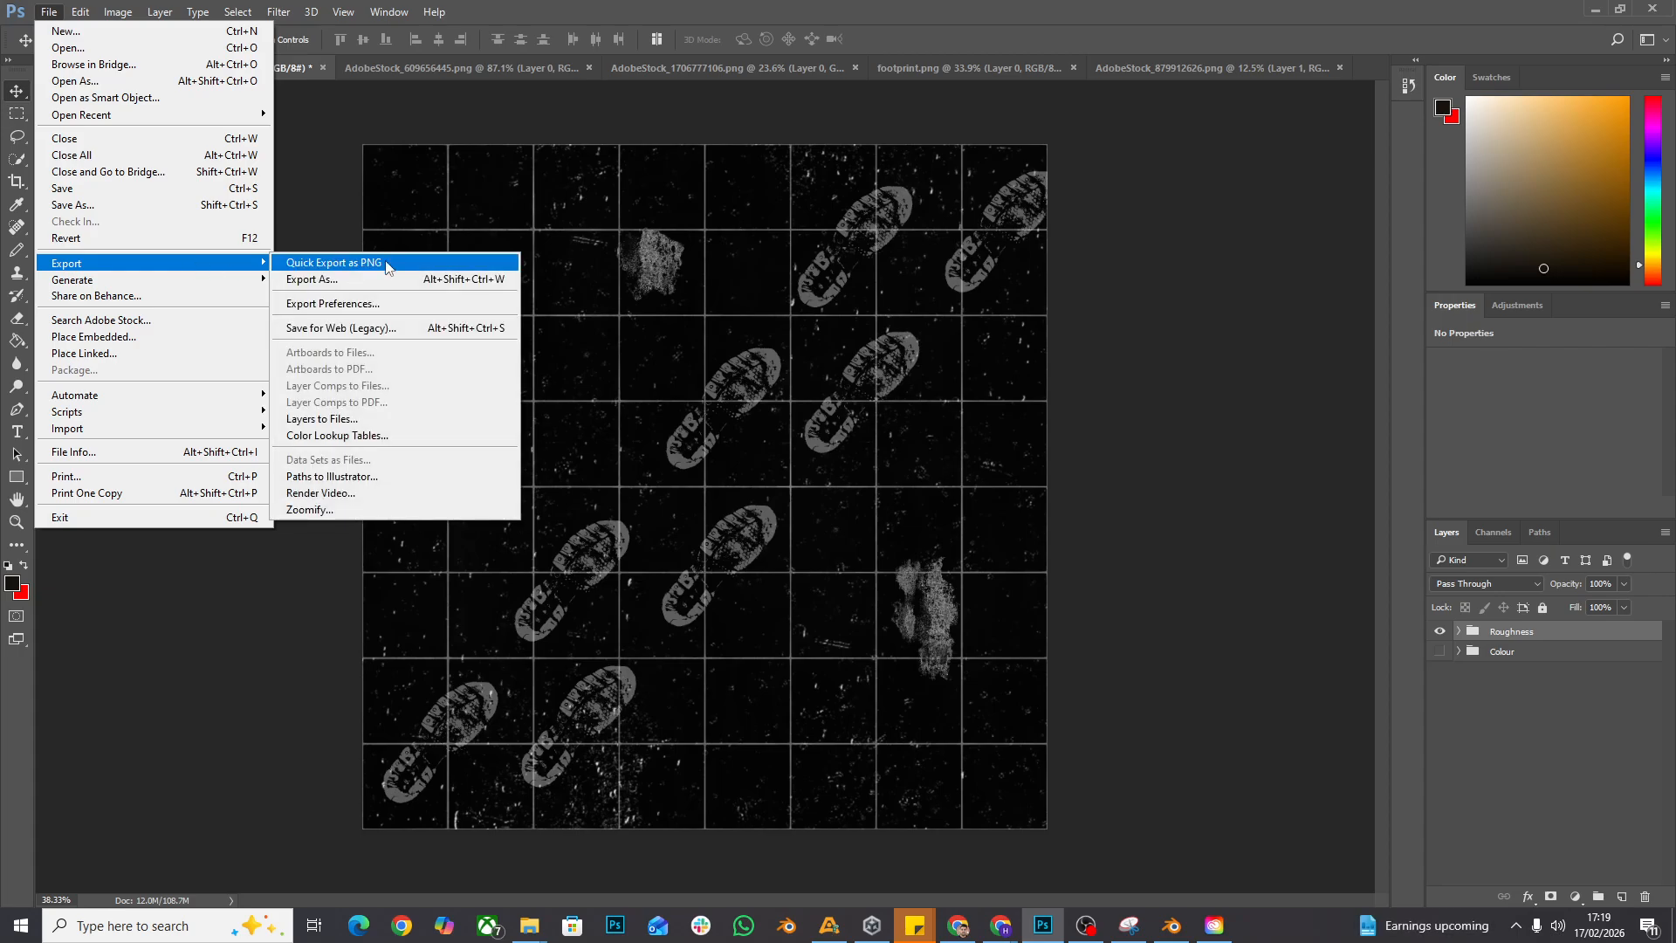
{"action": "left_click", "coordinate": [402, 279]}
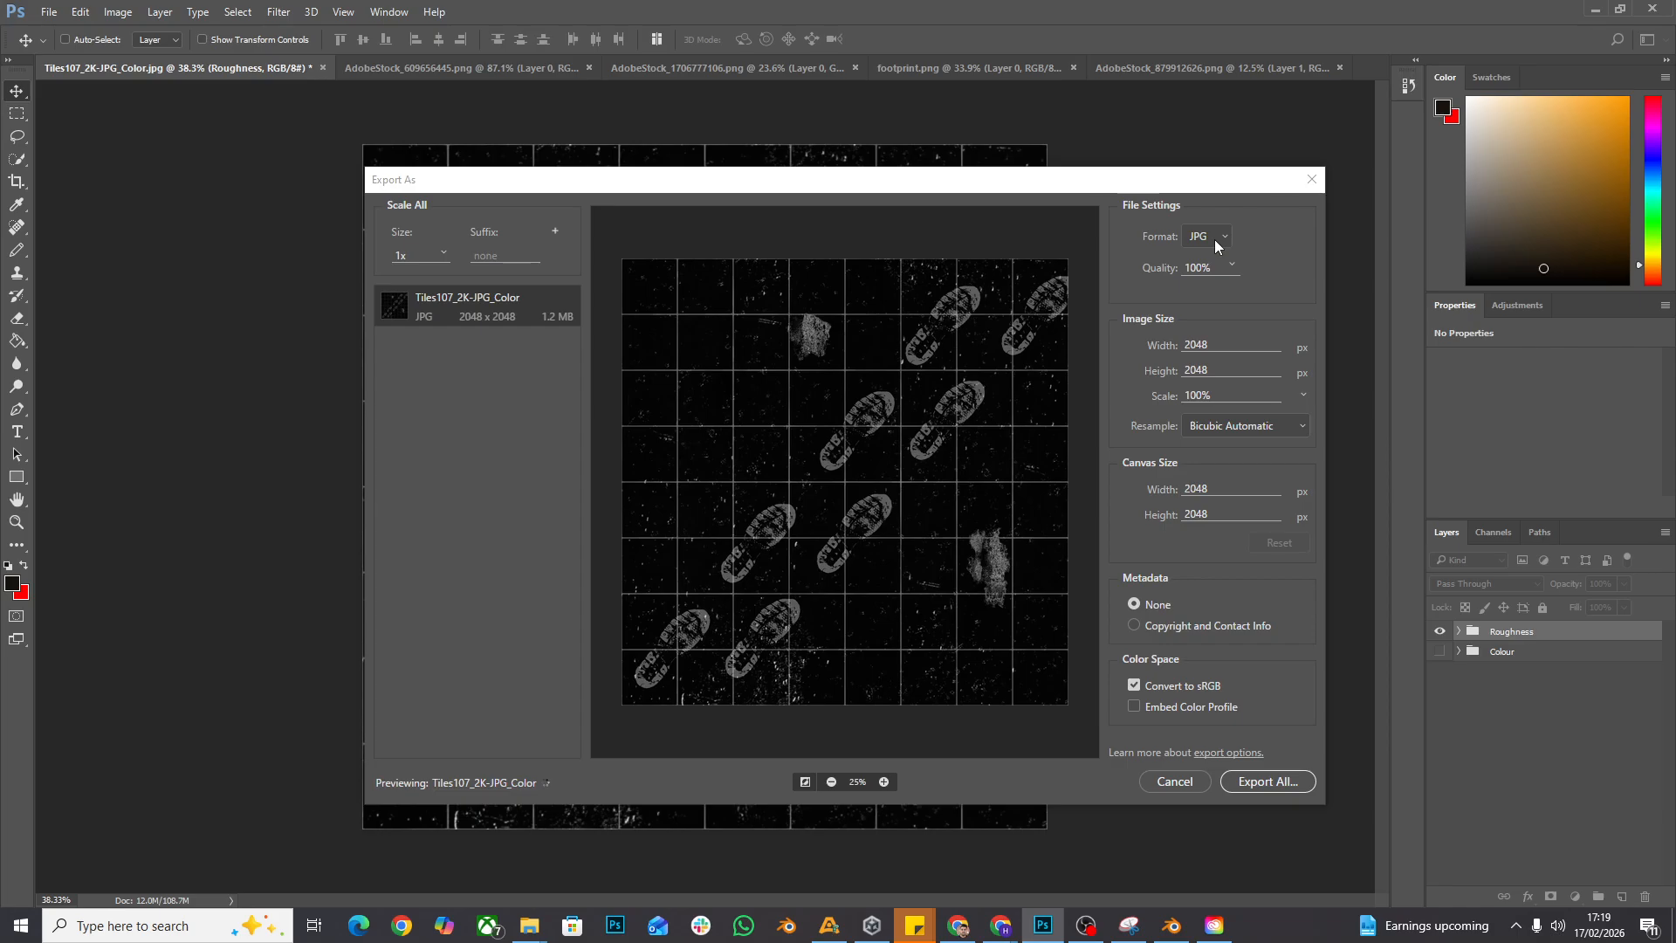
{"action": "left_click", "coordinate": [1256, 781]}
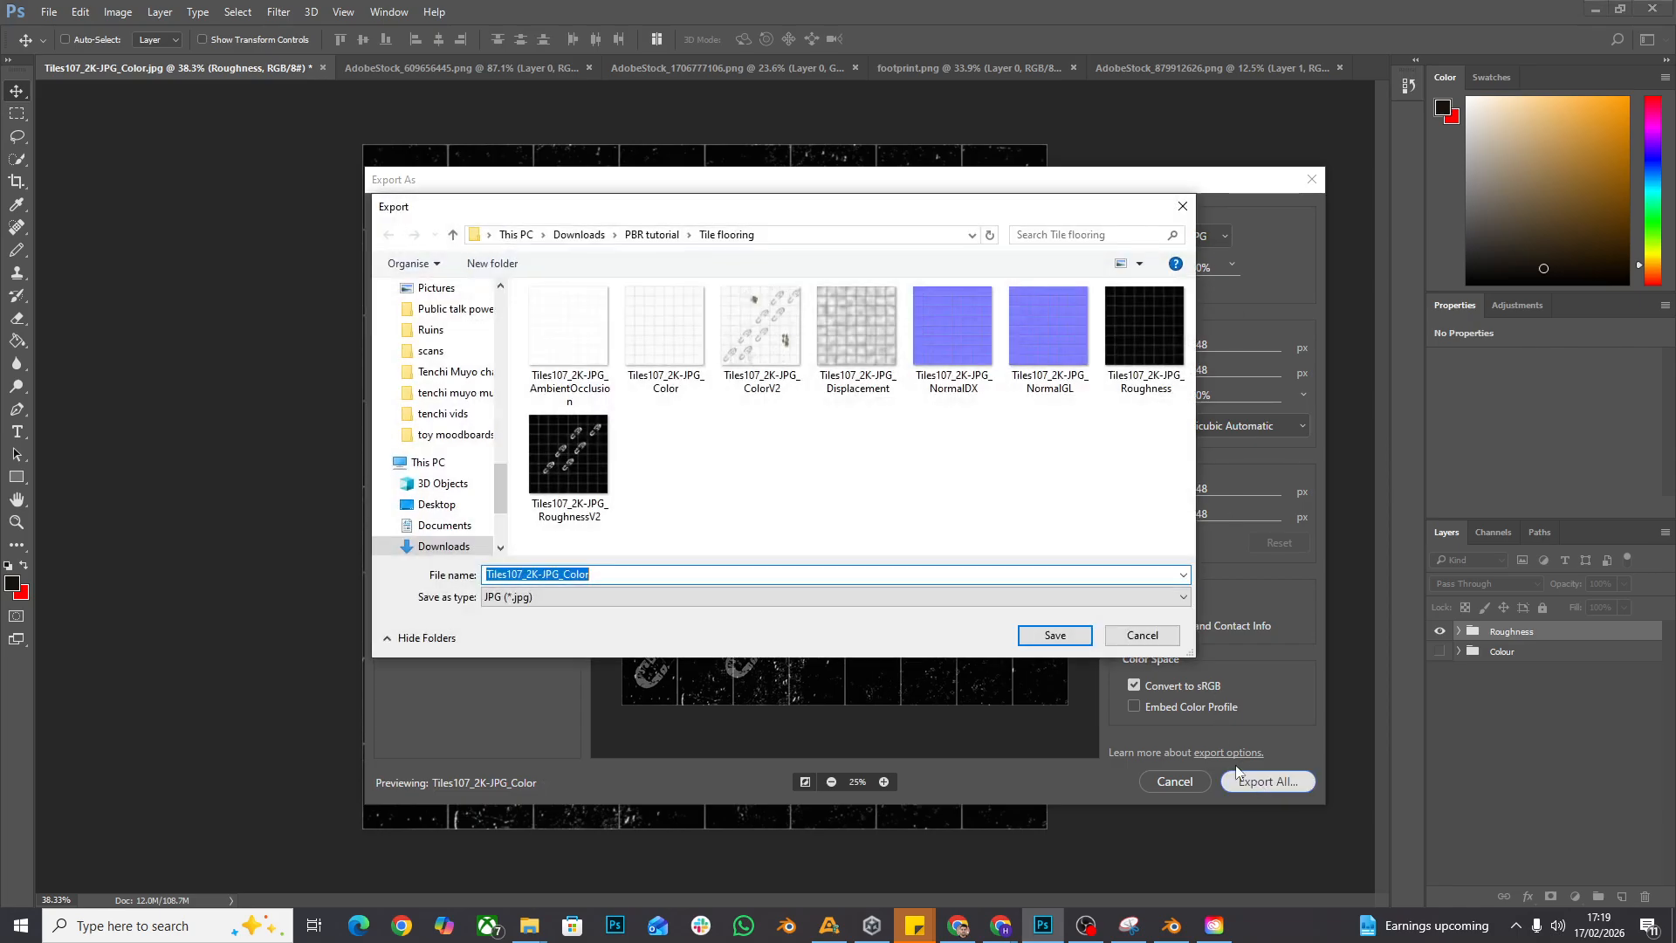
{"action": "left_click", "coordinate": [611, 509]}
{"action": "left_click", "coordinate": [692, 576]}
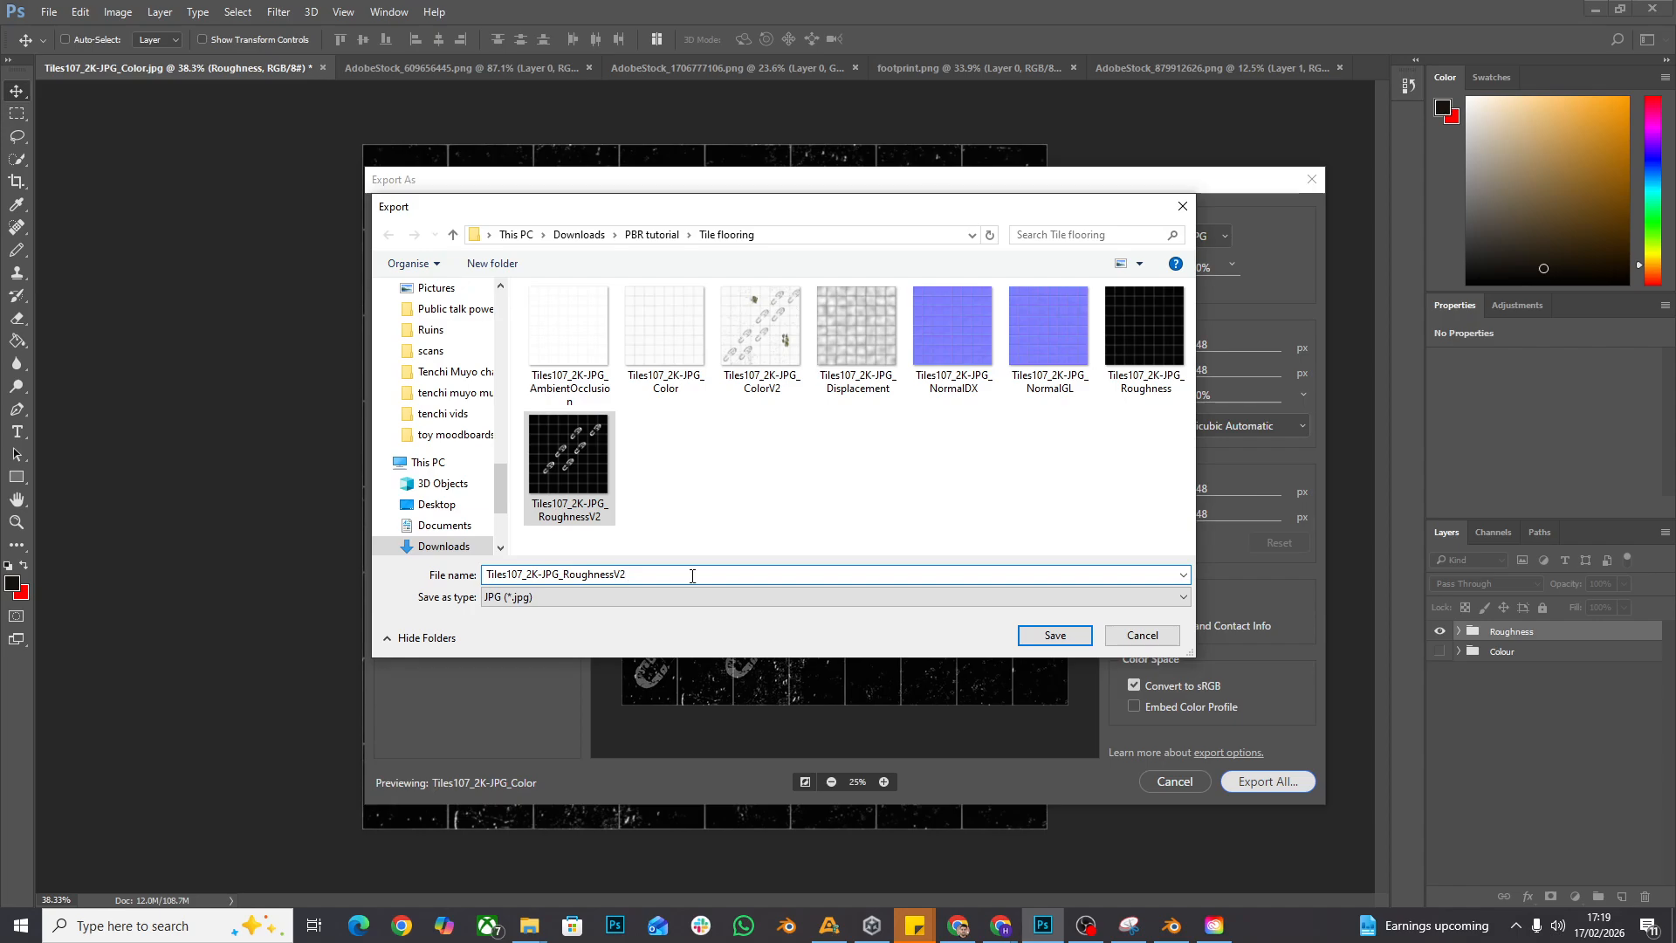
{"action": "key", "text": "BackSpace"}
{"action": "type", "text": "3"}
{"action": "left_click", "coordinate": [1052, 636]}
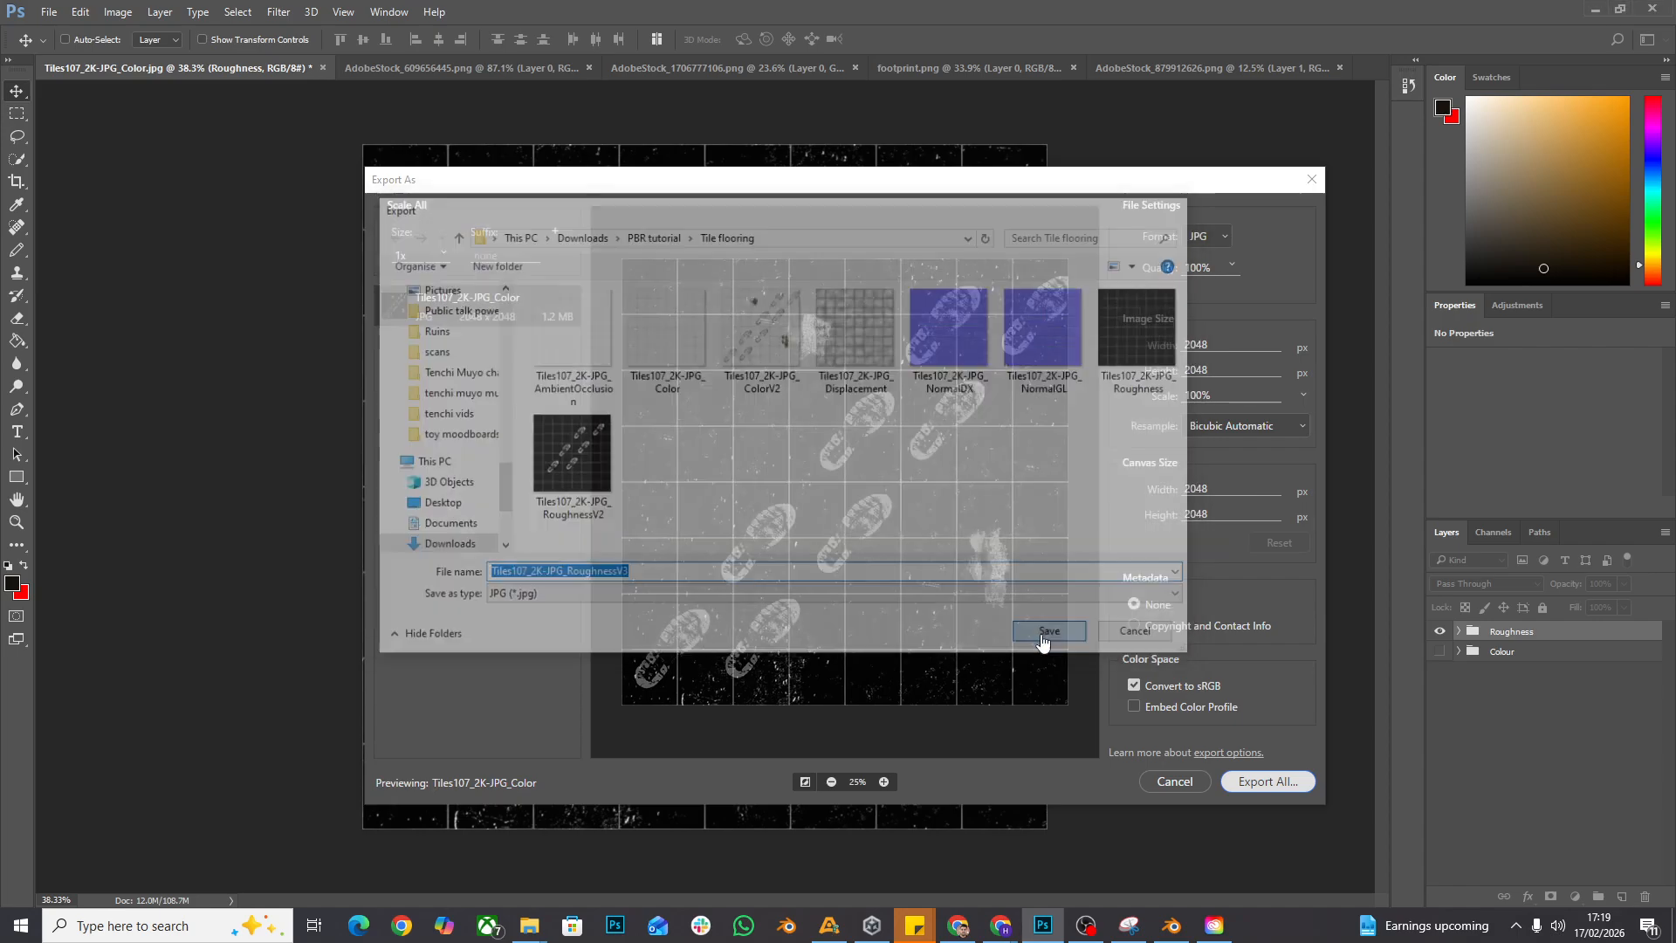
- Switch to Blender's Shading workspace and add an Image Texture node below the colour texture in the FloorMat material
{"action": "left_click", "coordinate": [1172, 925]}
{"action": "left_click_drag", "start_coordinate": [921, 432], "coordinate": [871, 406]}
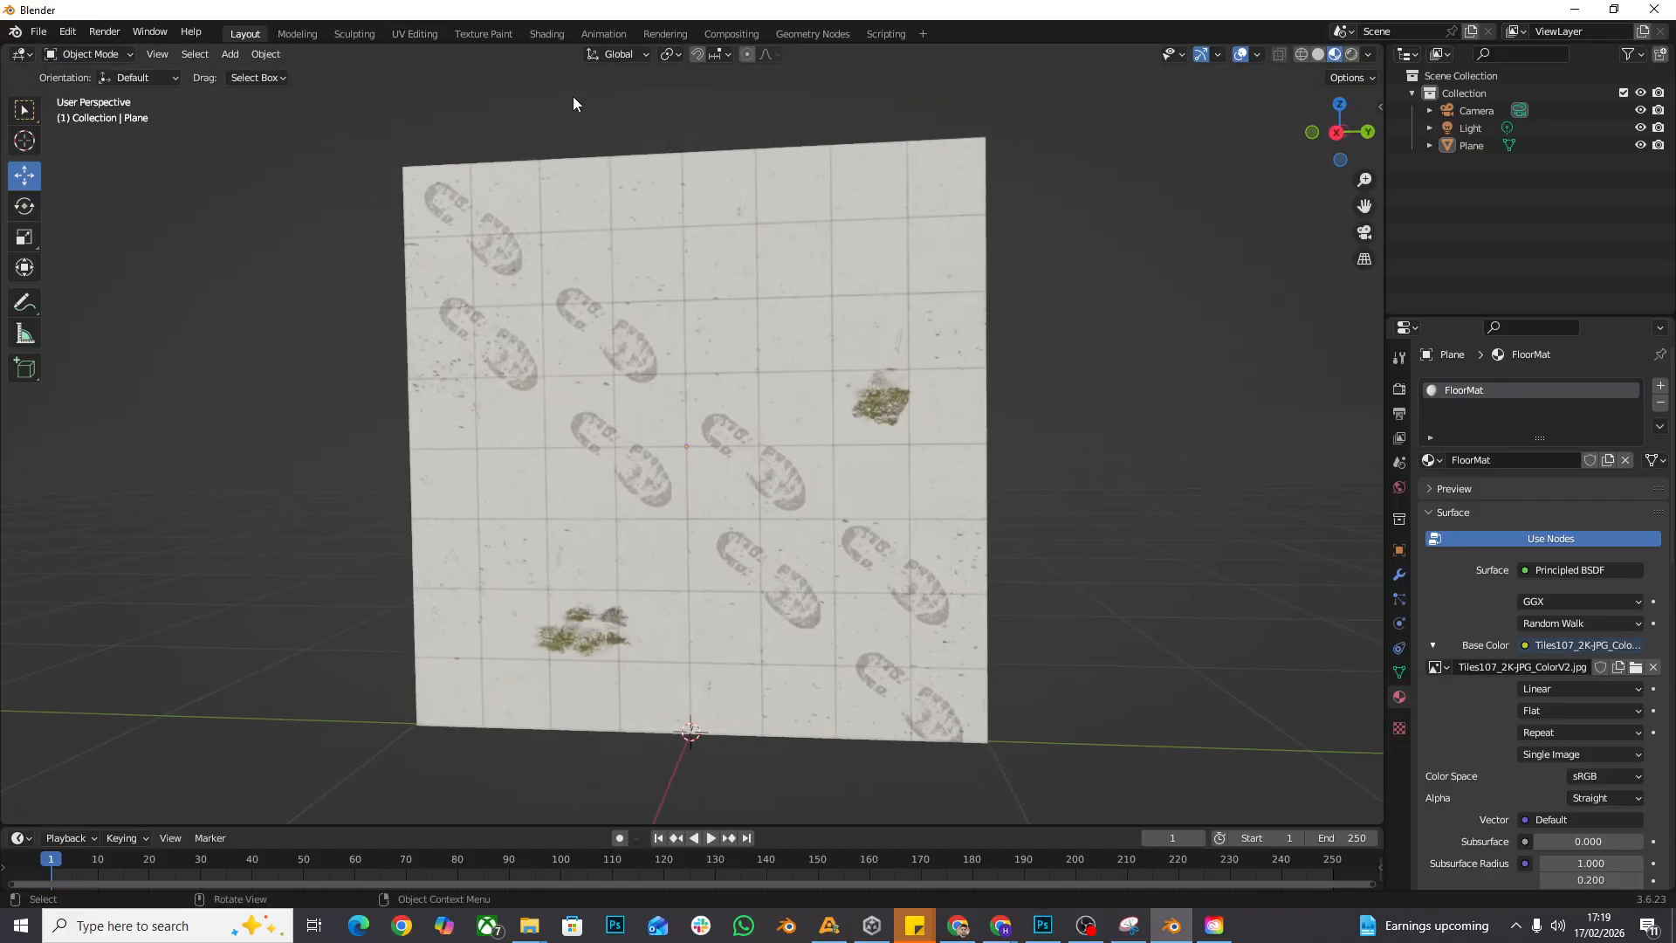
{"action": "left_click", "coordinate": [546, 33]}
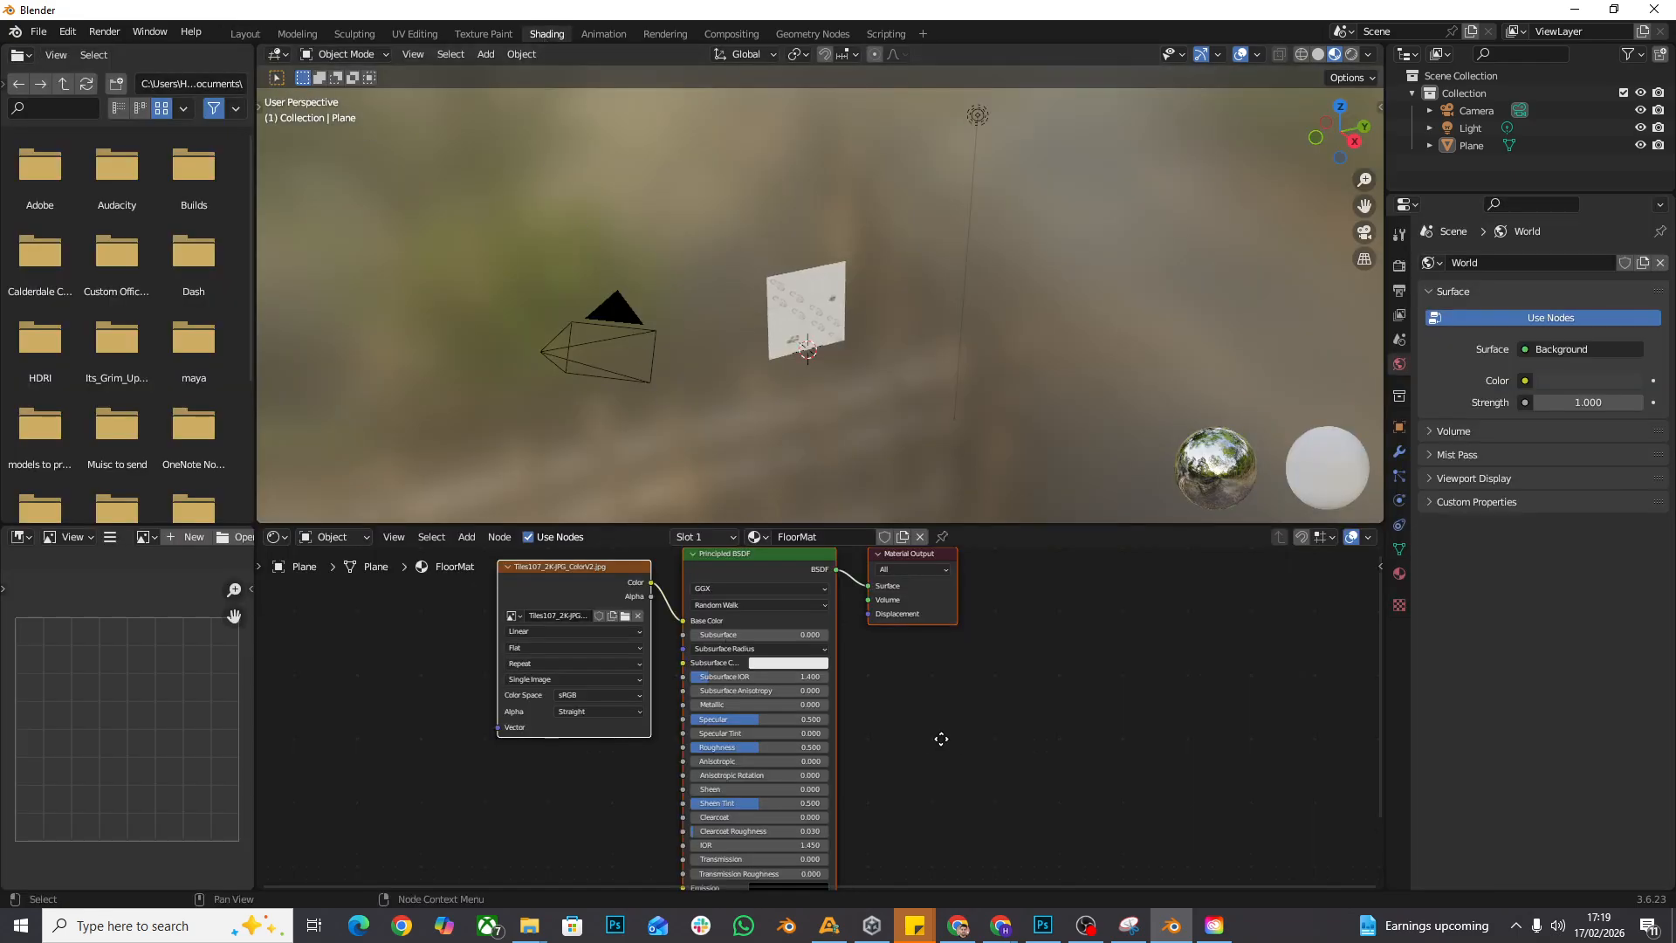
{"action": "left_click_drag", "start_coordinate": [940, 737], "coordinate": [975, 651]}
{"action": "left_click", "coordinate": [460, 539]}
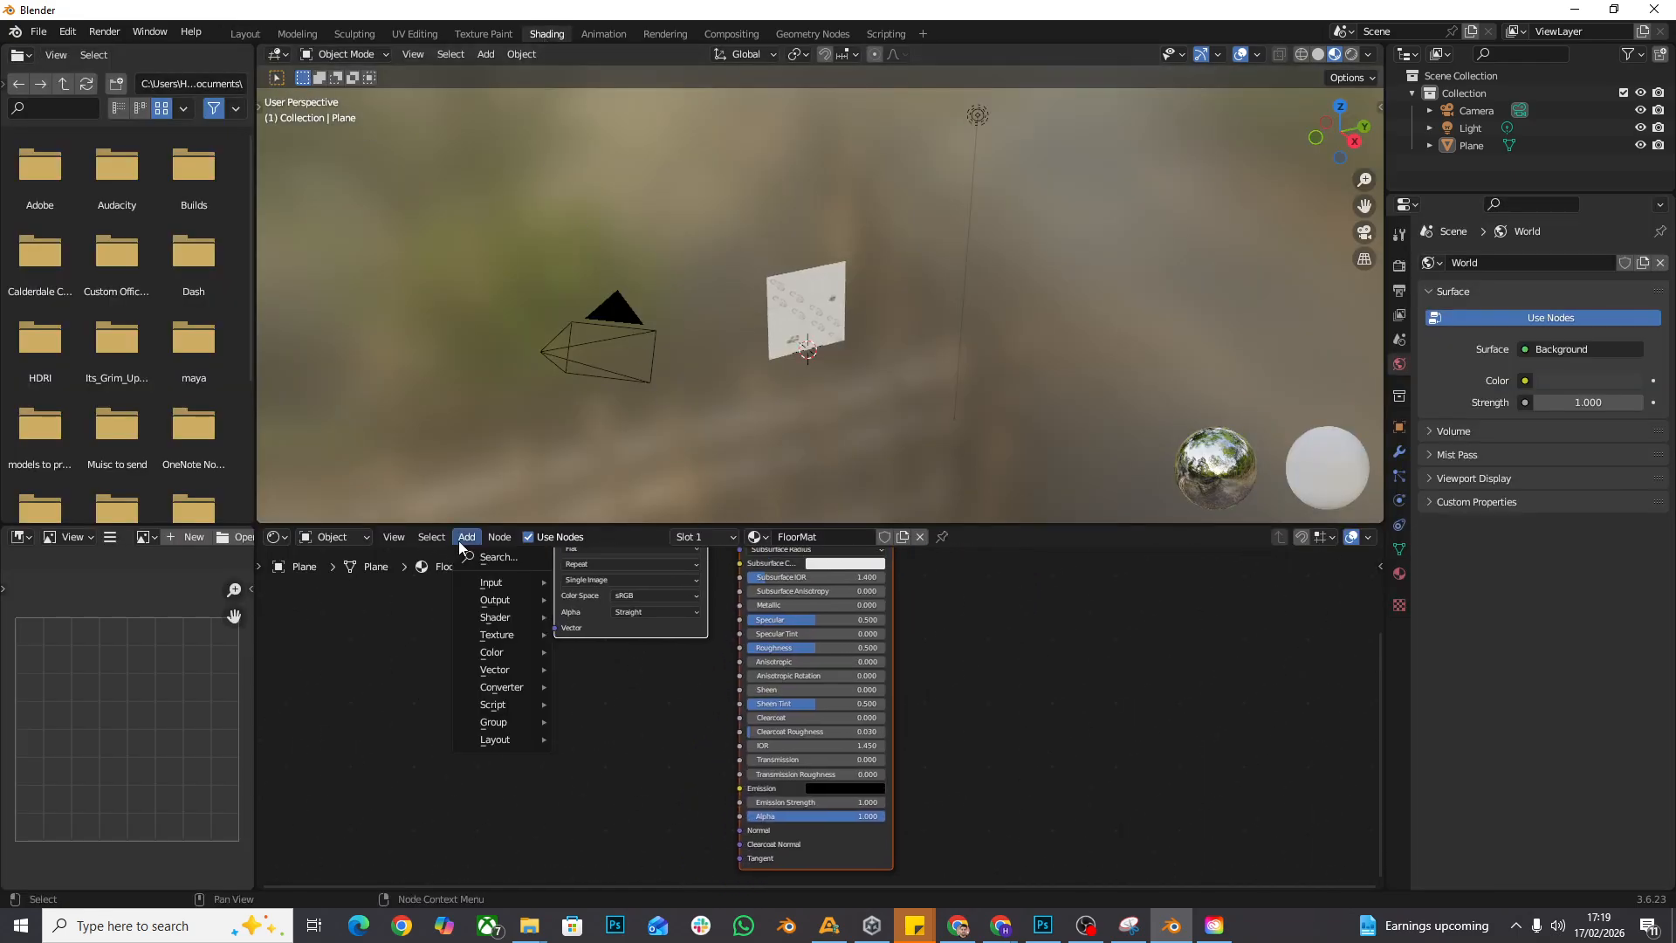
{"action": "mouse_move", "coordinate": [528, 640]}
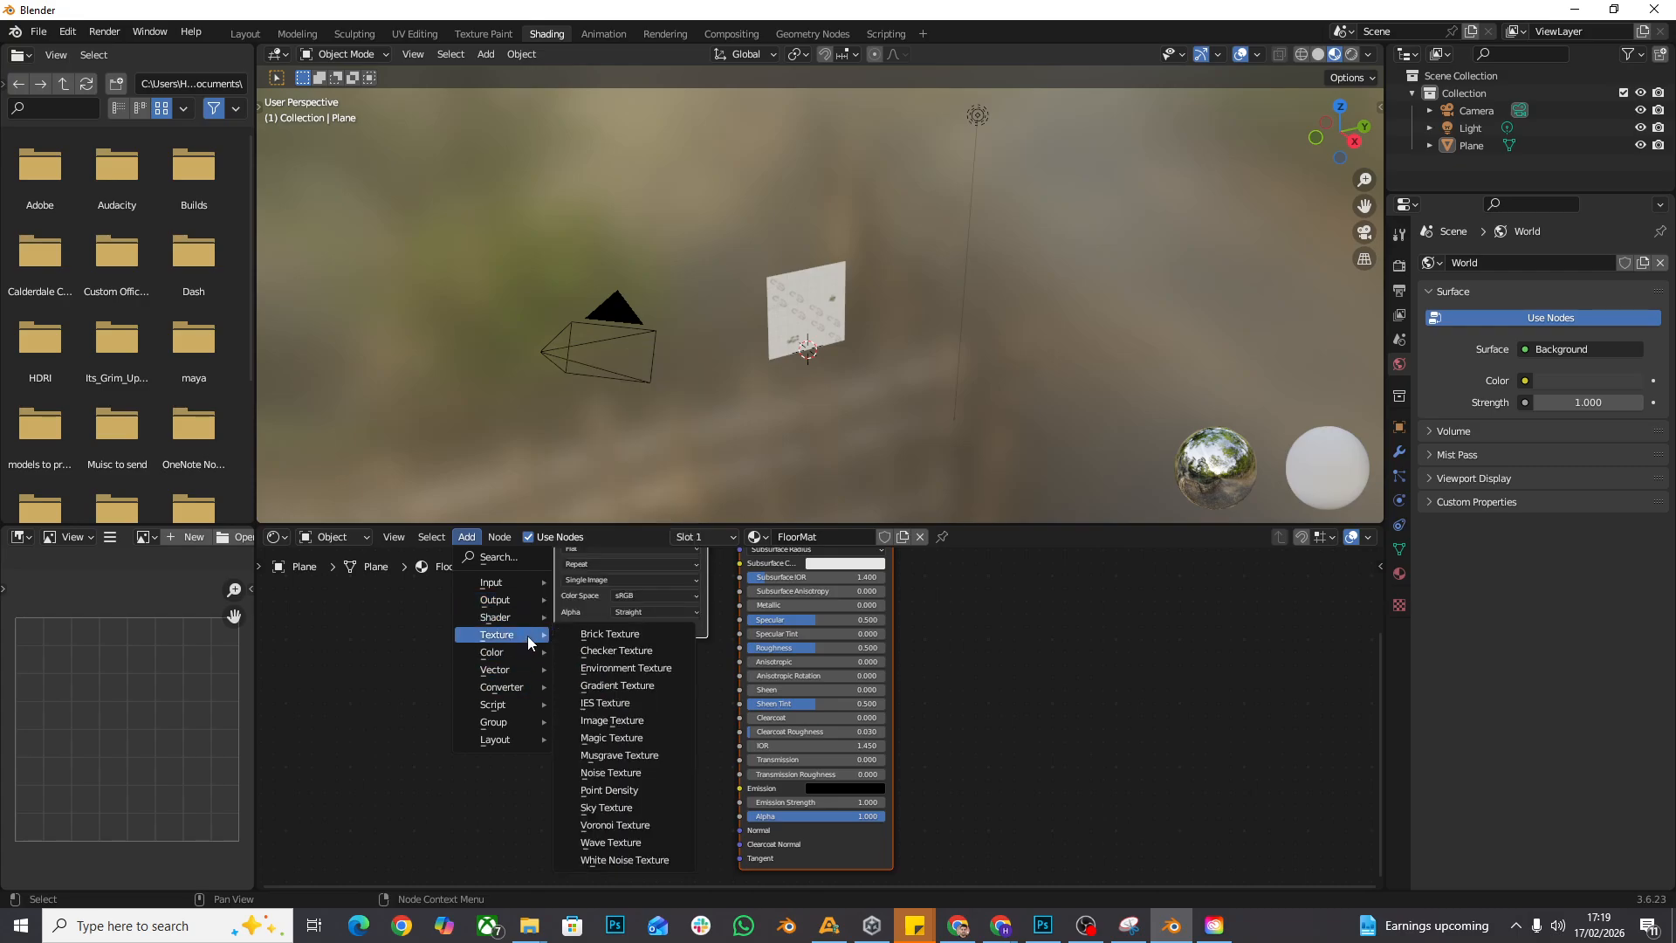
{"action": "left_click", "coordinate": [632, 716]}
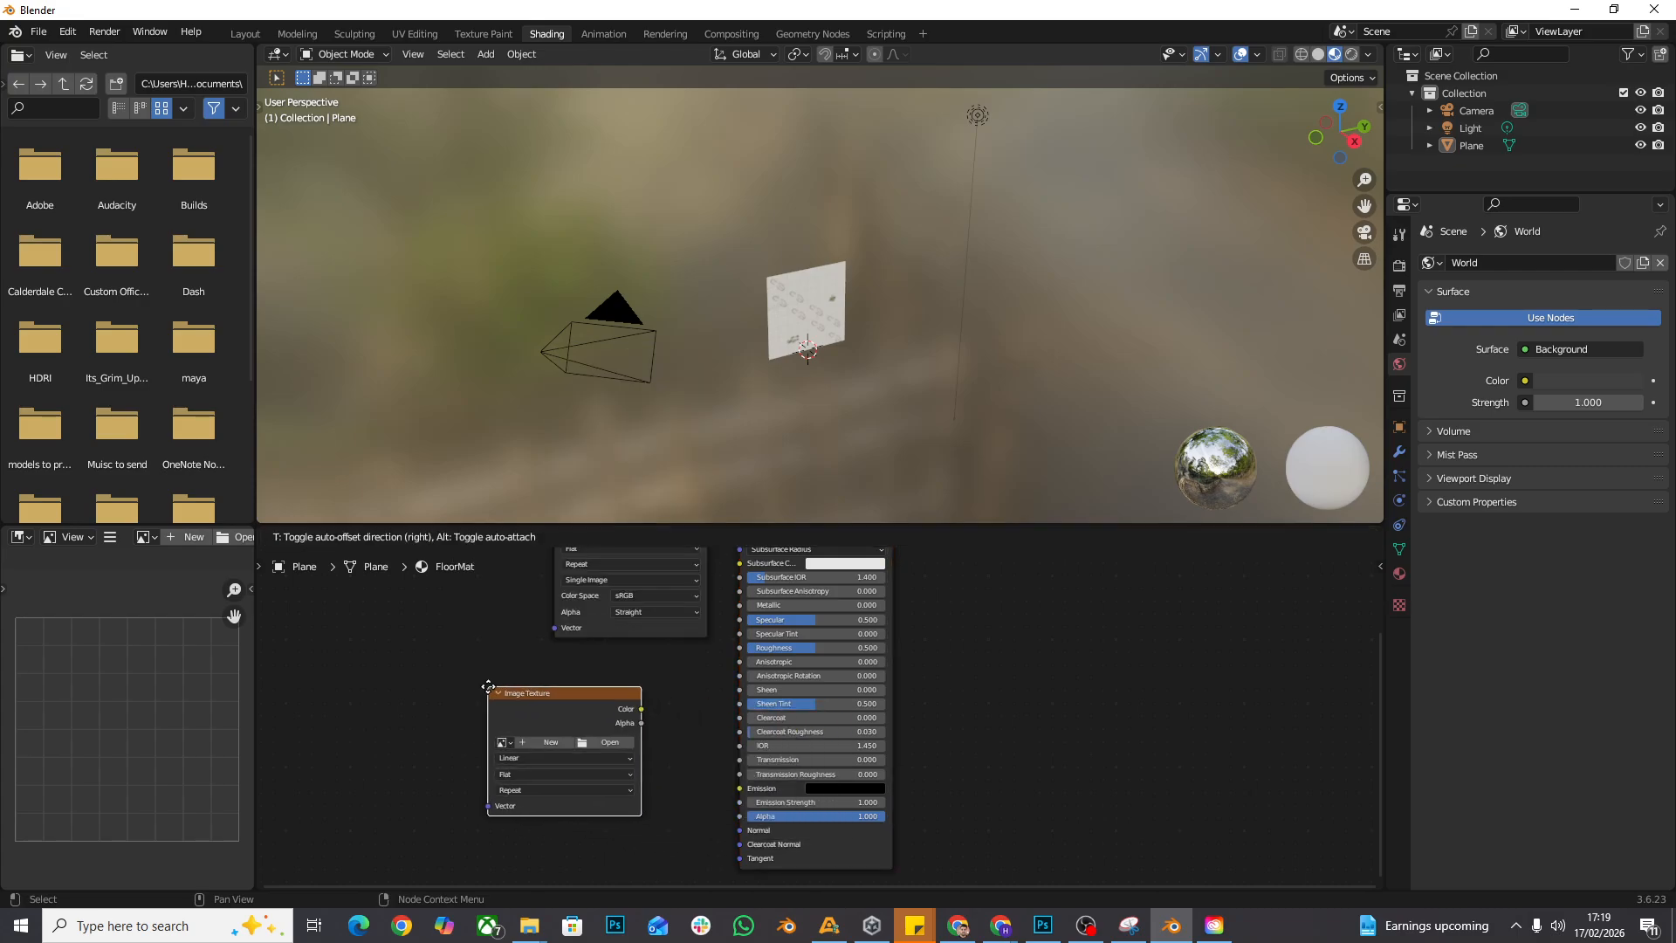
{"action": "left_click", "coordinate": [460, 679]}
- Connect the new Image Texture node's Color output to the Roughness input of the Principled BSDF
{"action": "scroll", "coordinate": [559, 698], "scroll_direction": "up", "scroll_amount": 1}
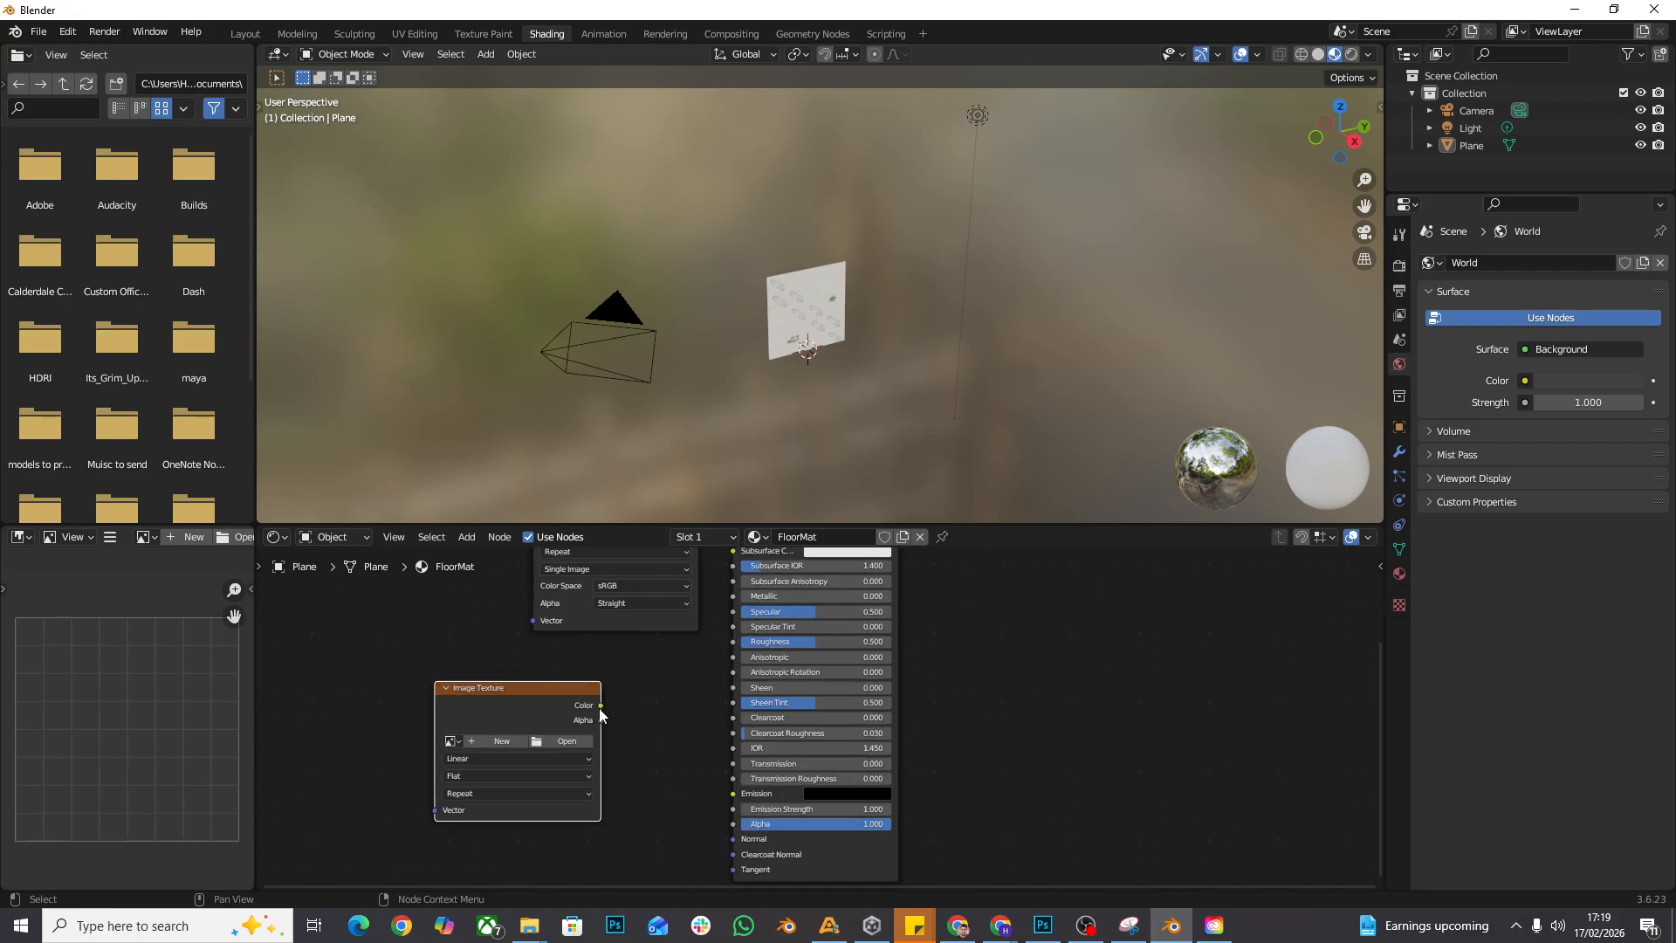
{"action": "left_click_drag", "start_coordinate": [599, 707], "coordinate": [657, 695]}
{"action": "left_click_drag", "start_coordinate": [730, 646], "coordinate": [731, 646]}
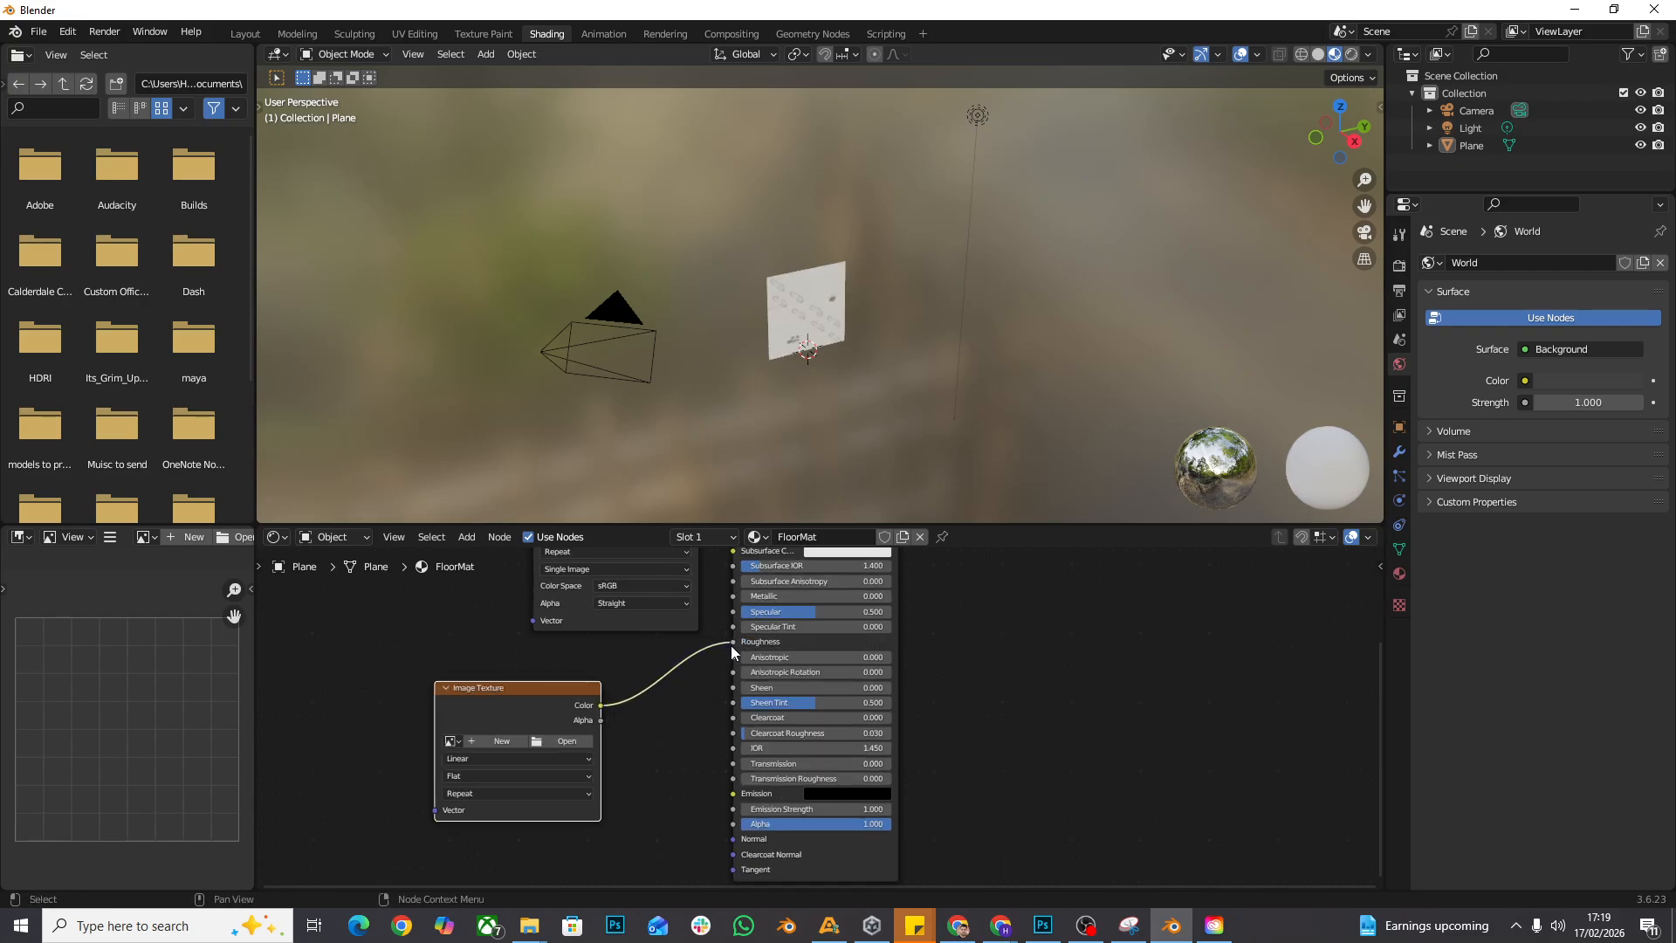
- Load the RoughnessV3 JPG from Downloads, PBR tutorial, Tile flooring into the new Image Texture node
{"action": "left_click", "coordinate": [569, 738]}
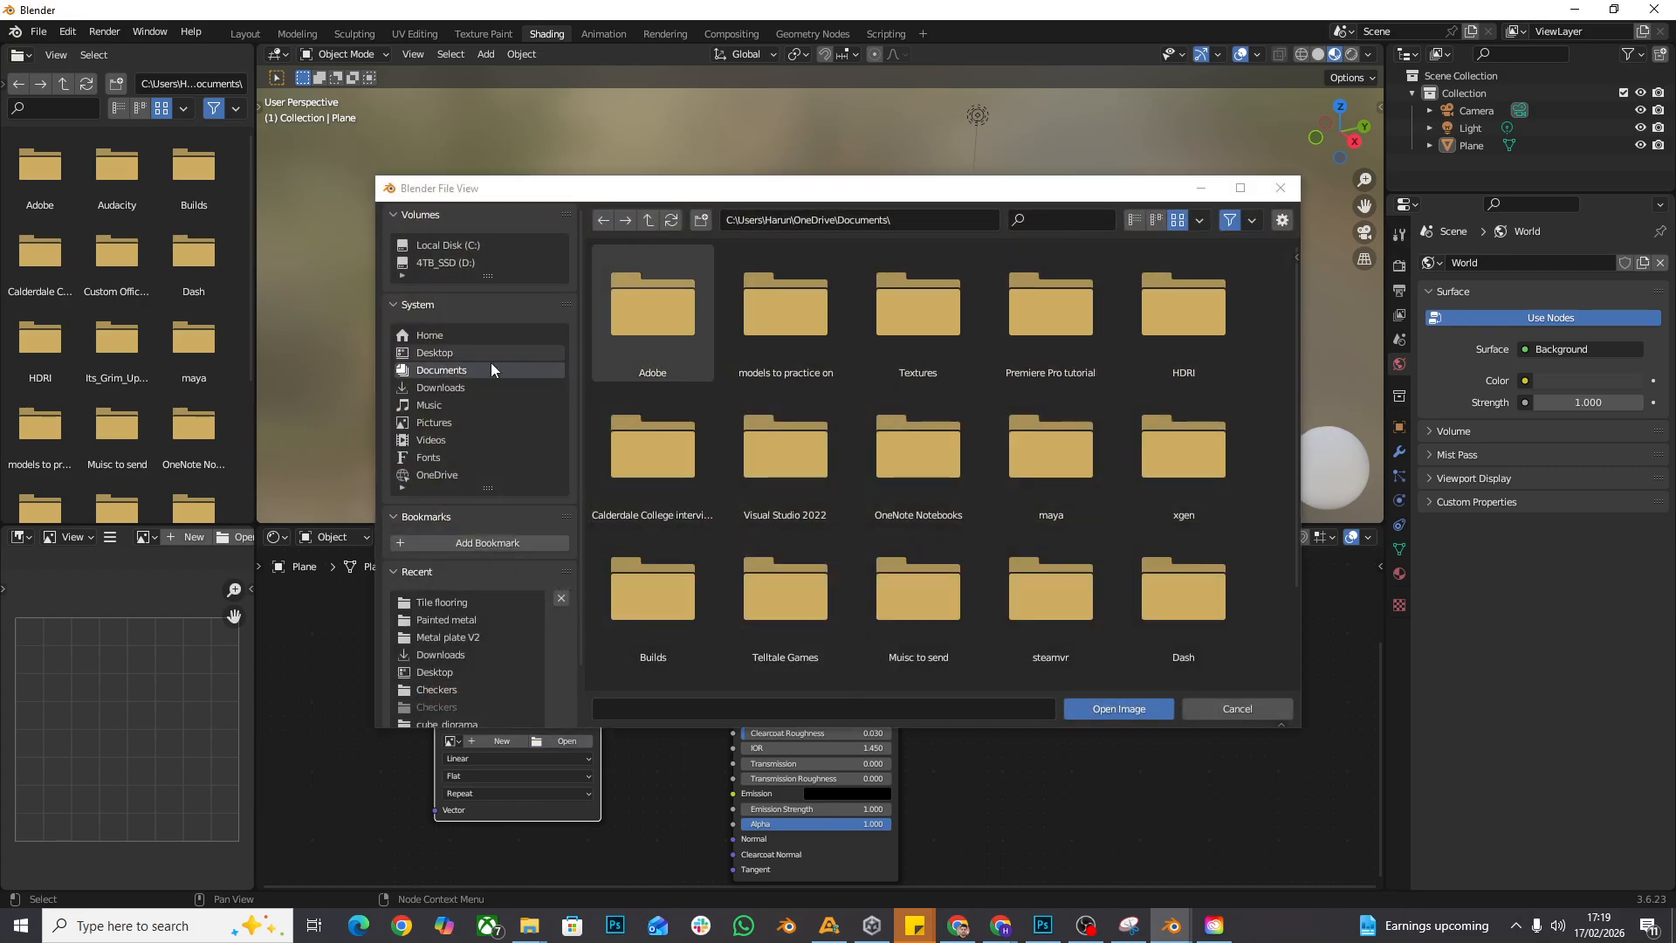
{"action": "left_click", "coordinate": [474, 391]}
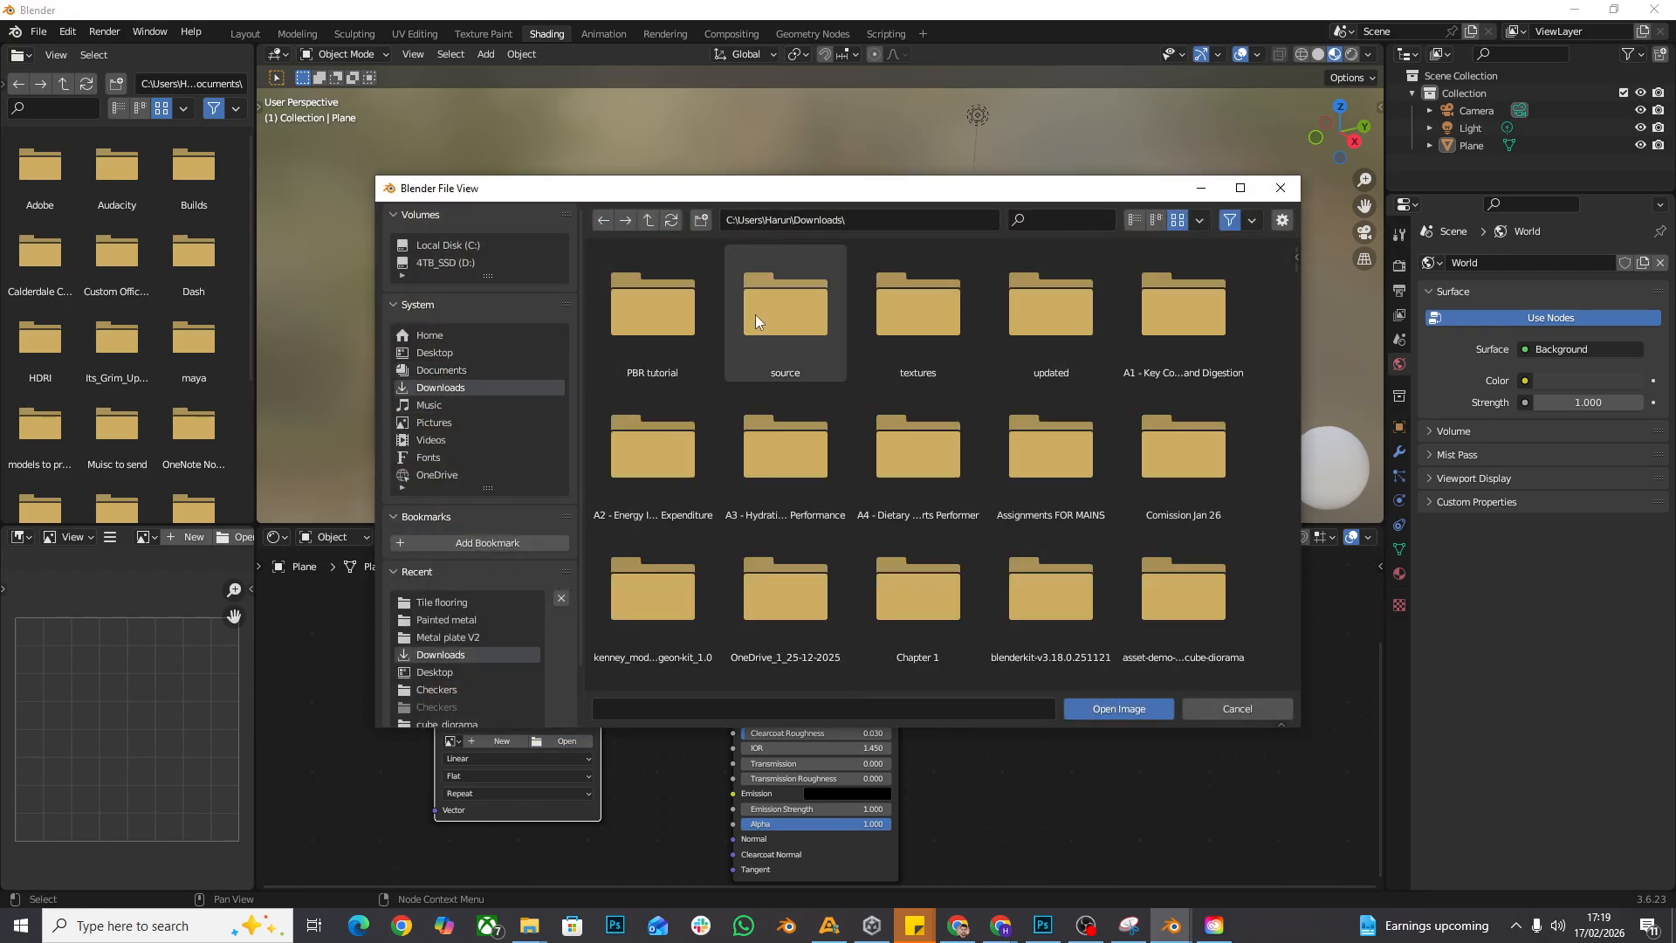
{"action": "left_click", "coordinate": [1054, 226]}
{"action": "type", "text": "pbr"}
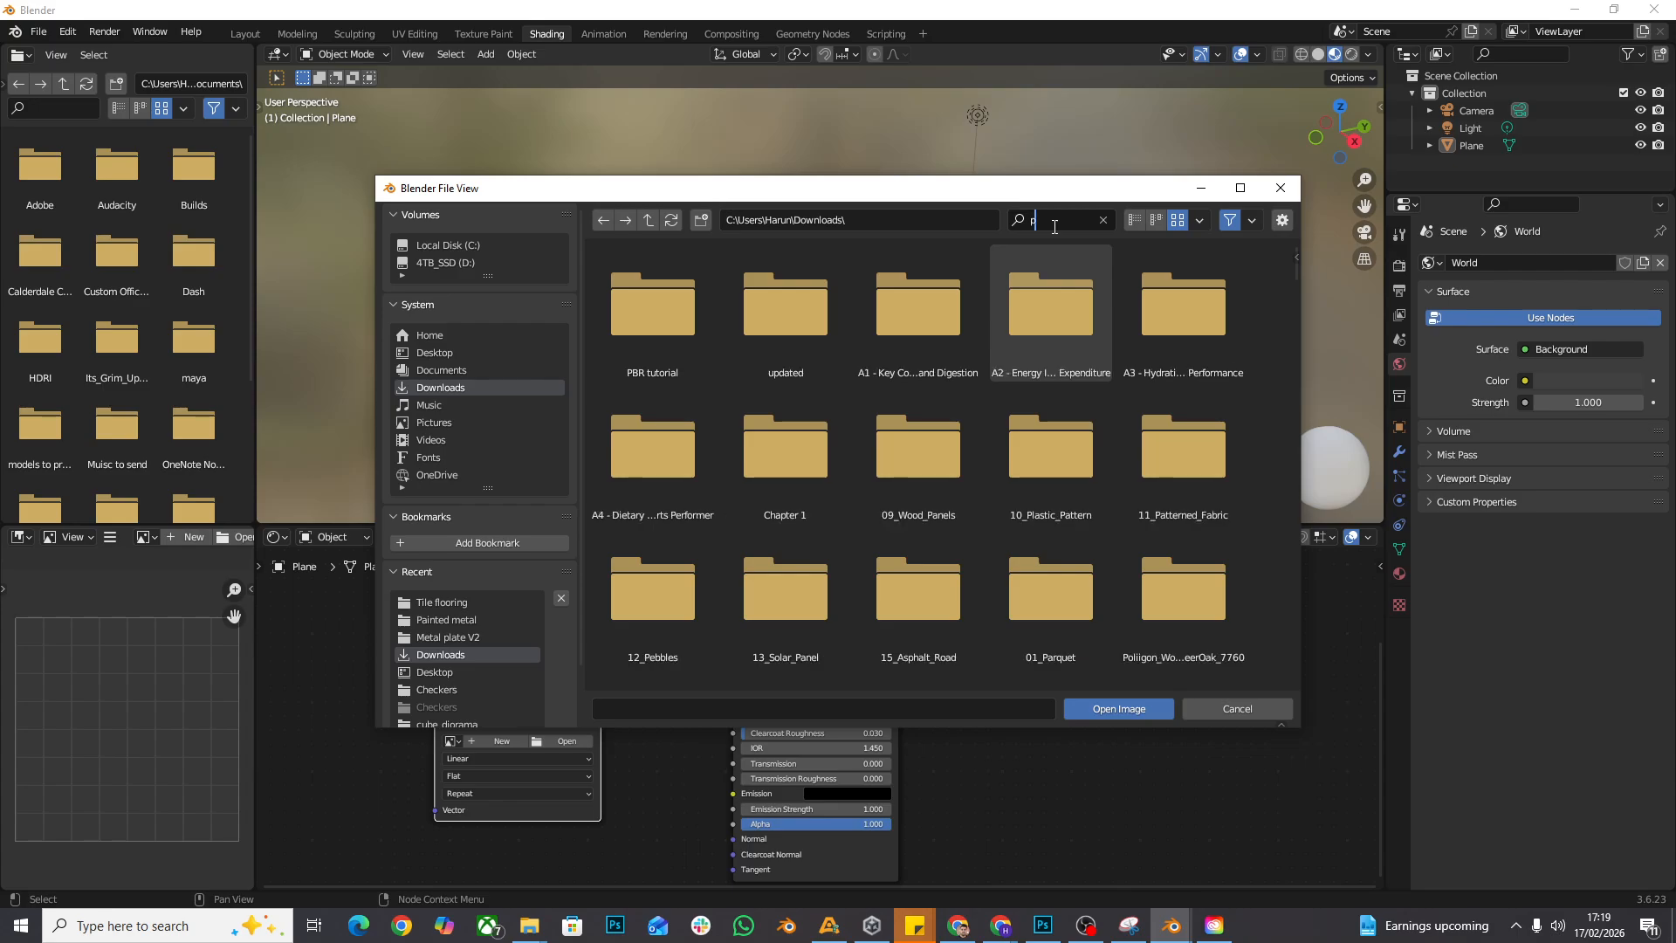
{"action": "double_click", "coordinate": [648, 317]}
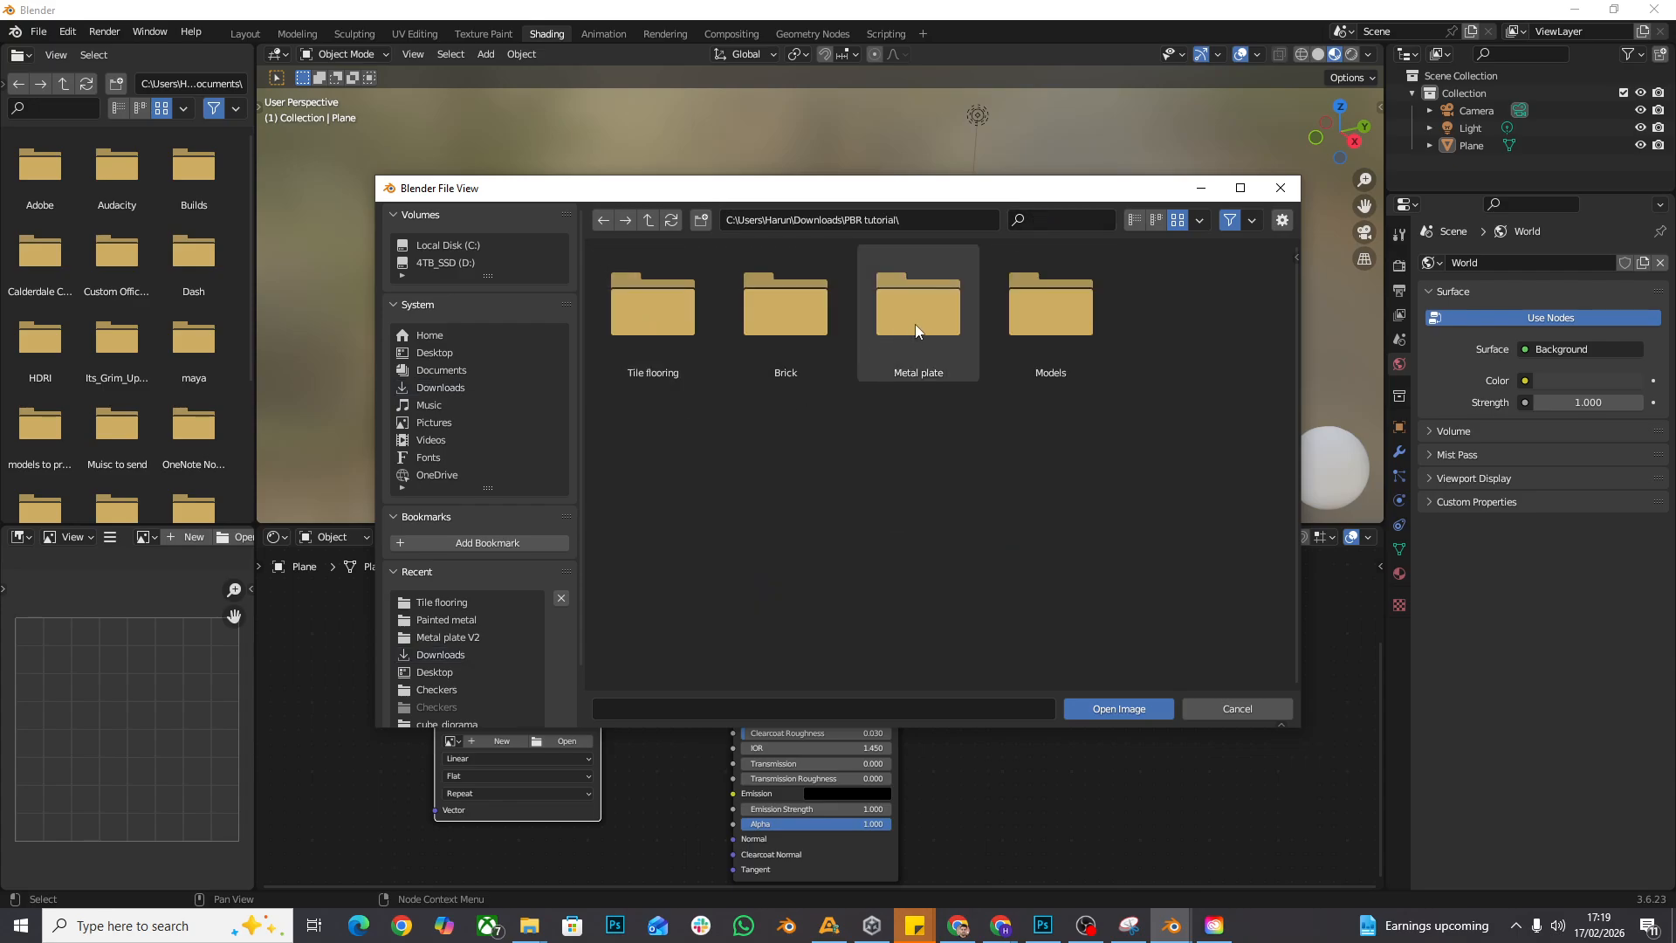
{"action": "double_click", "coordinate": [658, 328]}
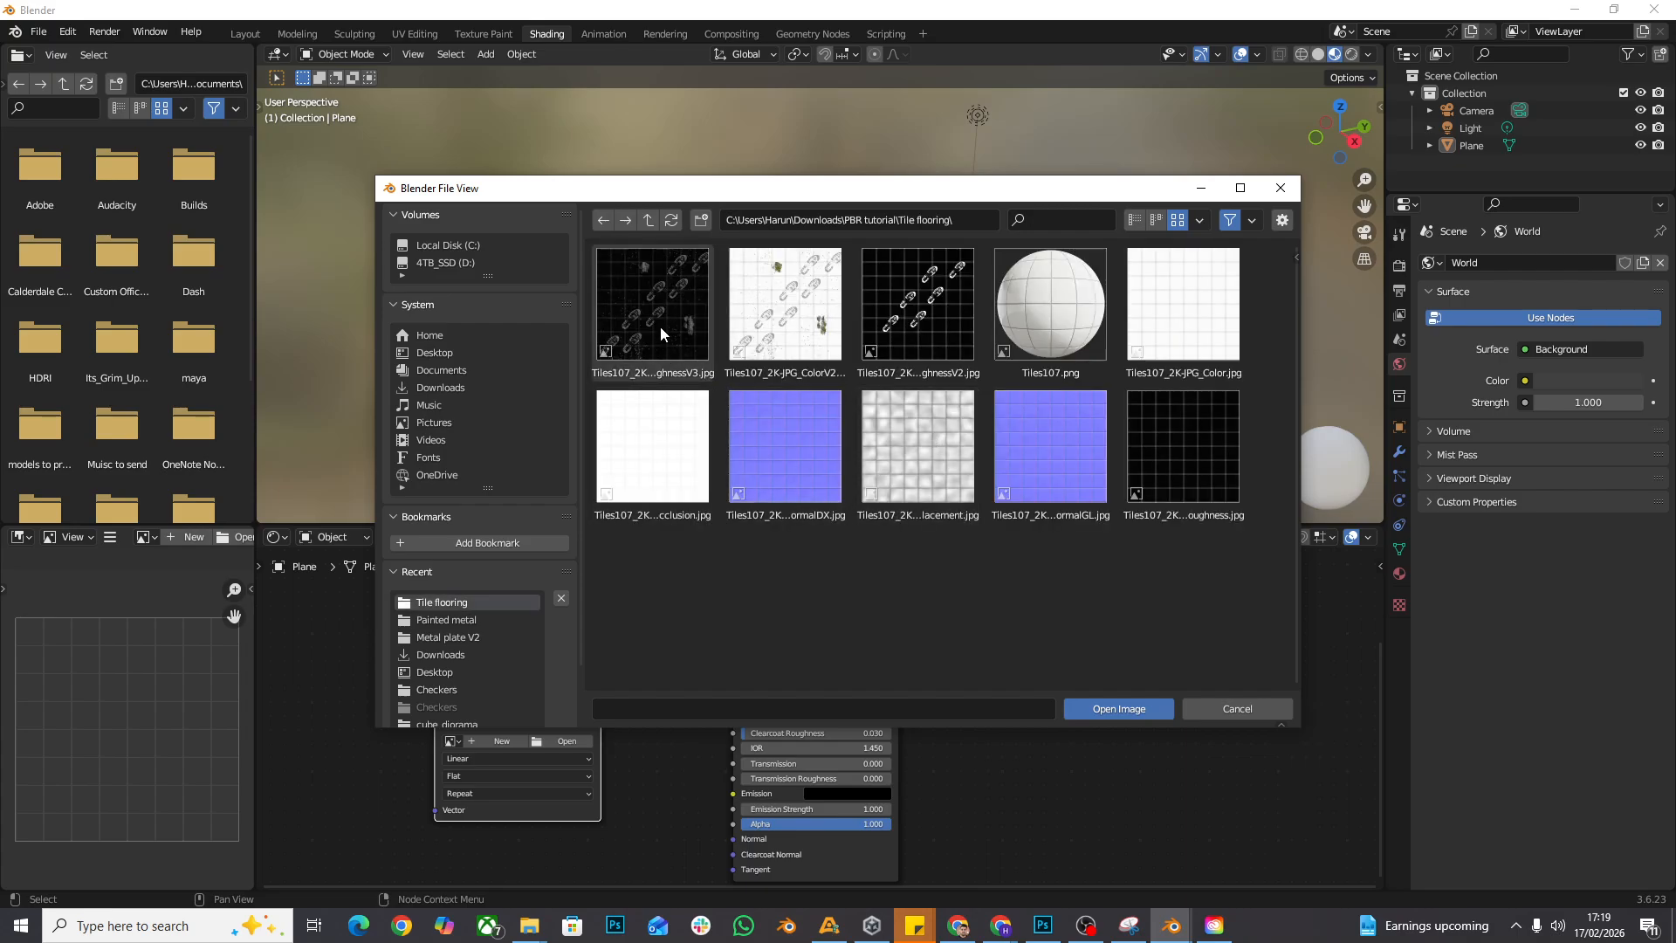
{"action": "double_click", "coordinate": [660, 328]}
- Set the roughness texture's color space to Non-Color
{"action": "left_click_drag", "start_coordinate": [651, 766], "coordinate": [665, 667]}
{"action": "left_click", "coordinate": [534, 729]}
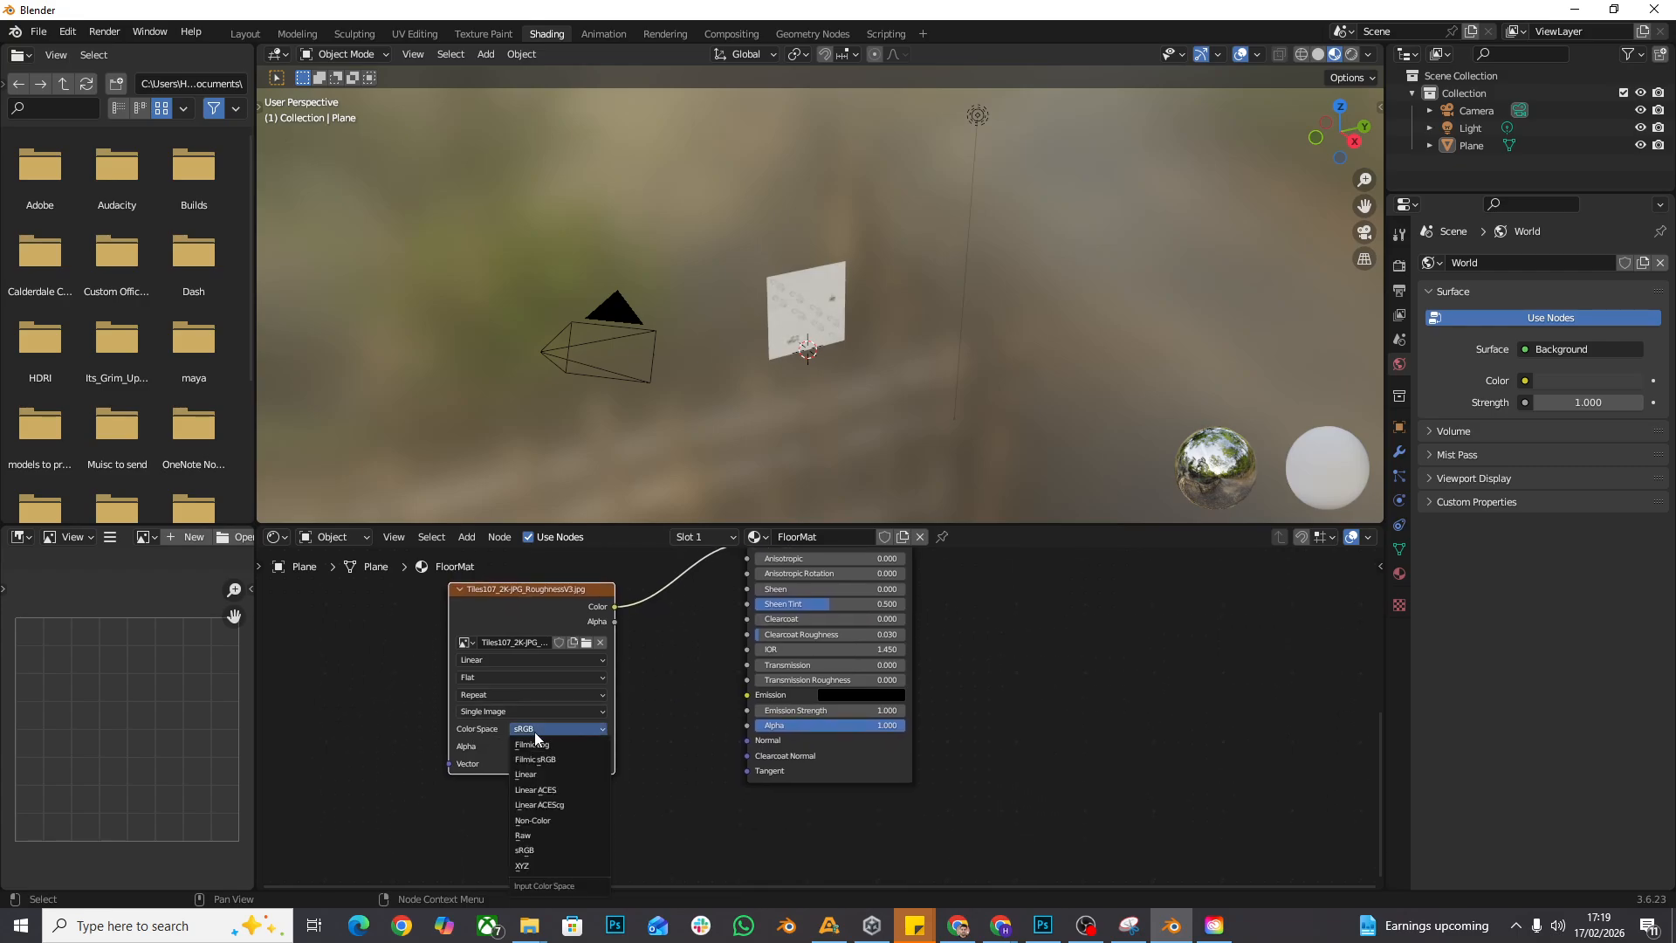
{"action": "left_click", "coordinate": [568, 820]}
- Examine the textured plane in the Modeling workspace with Material Preview shading, checking how its surface reflects light
{"action": "scroll", "coordinate": [836, 250], "scroll_direction": "up", "scroll_amount": 2}
{"action": "left_click_drag", "start_coordinate": [836, 250], "coordinate": [721, 295]}
{"action": "scroll", "coordinate": [812, 287], "scroll_direction": "up", "scroll_amount": 9}
{"action": "left_click", "coordinate": [295, 34]}
{"action": "scroll", "coordinate": [689, 396], "scroll_direction": "up", "scroll_amount": 9}
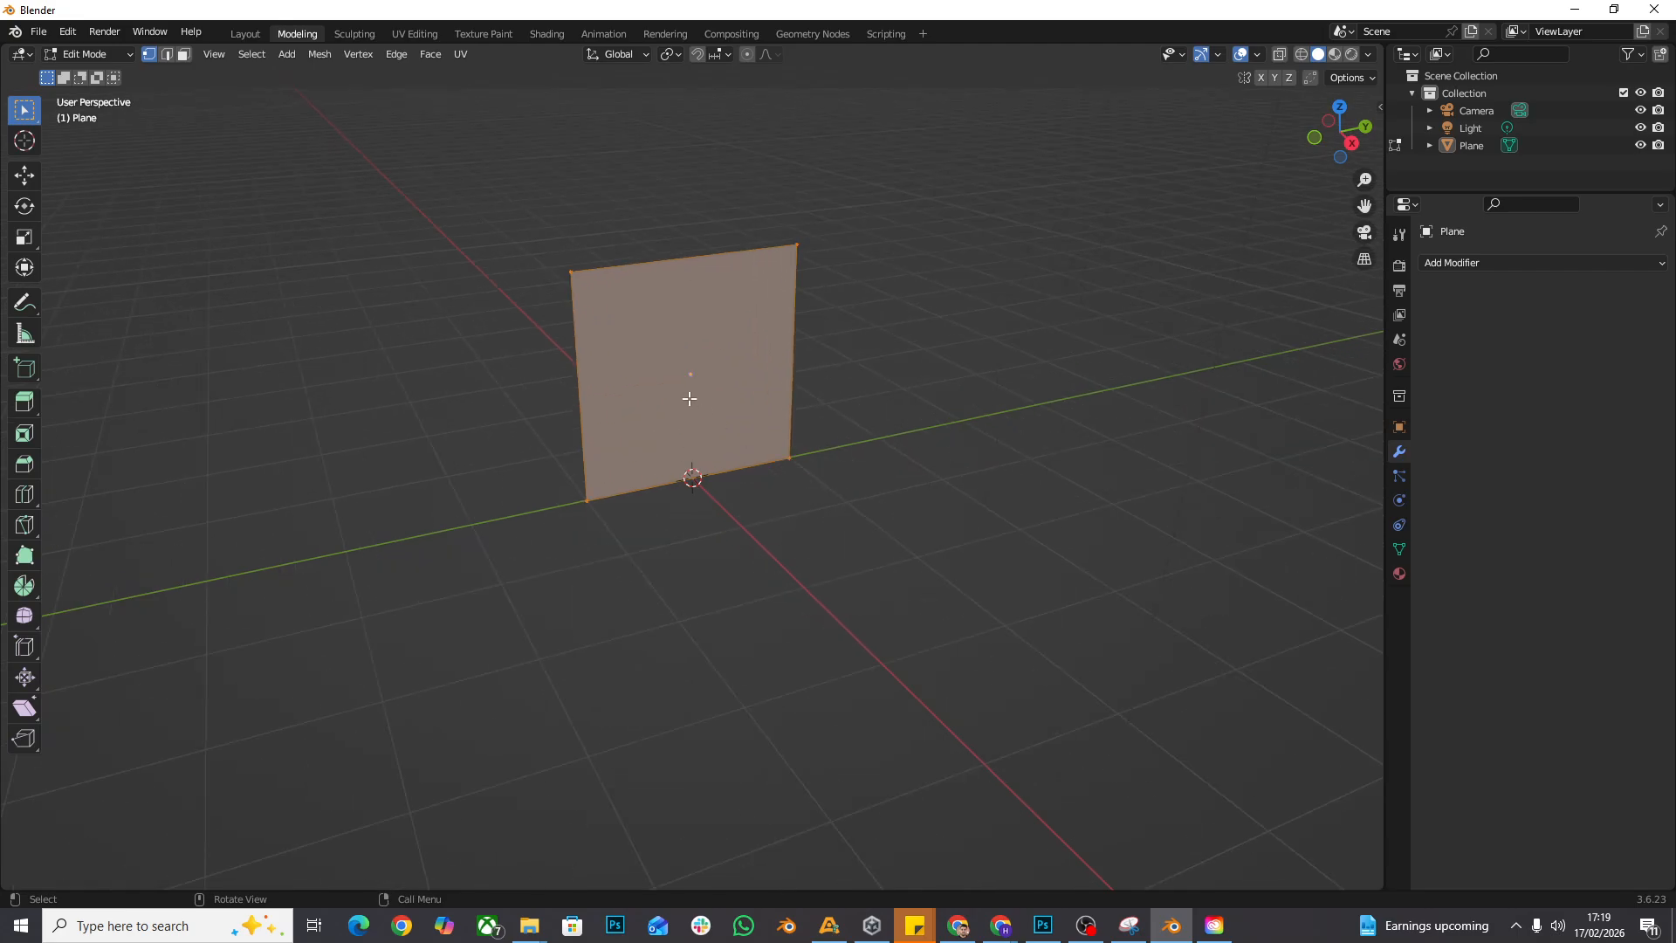
{"action": "left_click_drag", "start_coordinate": [860, 451], "coordinate": [819, 464]}
{"action": "left_click", "coordinate": [1330, 58]}
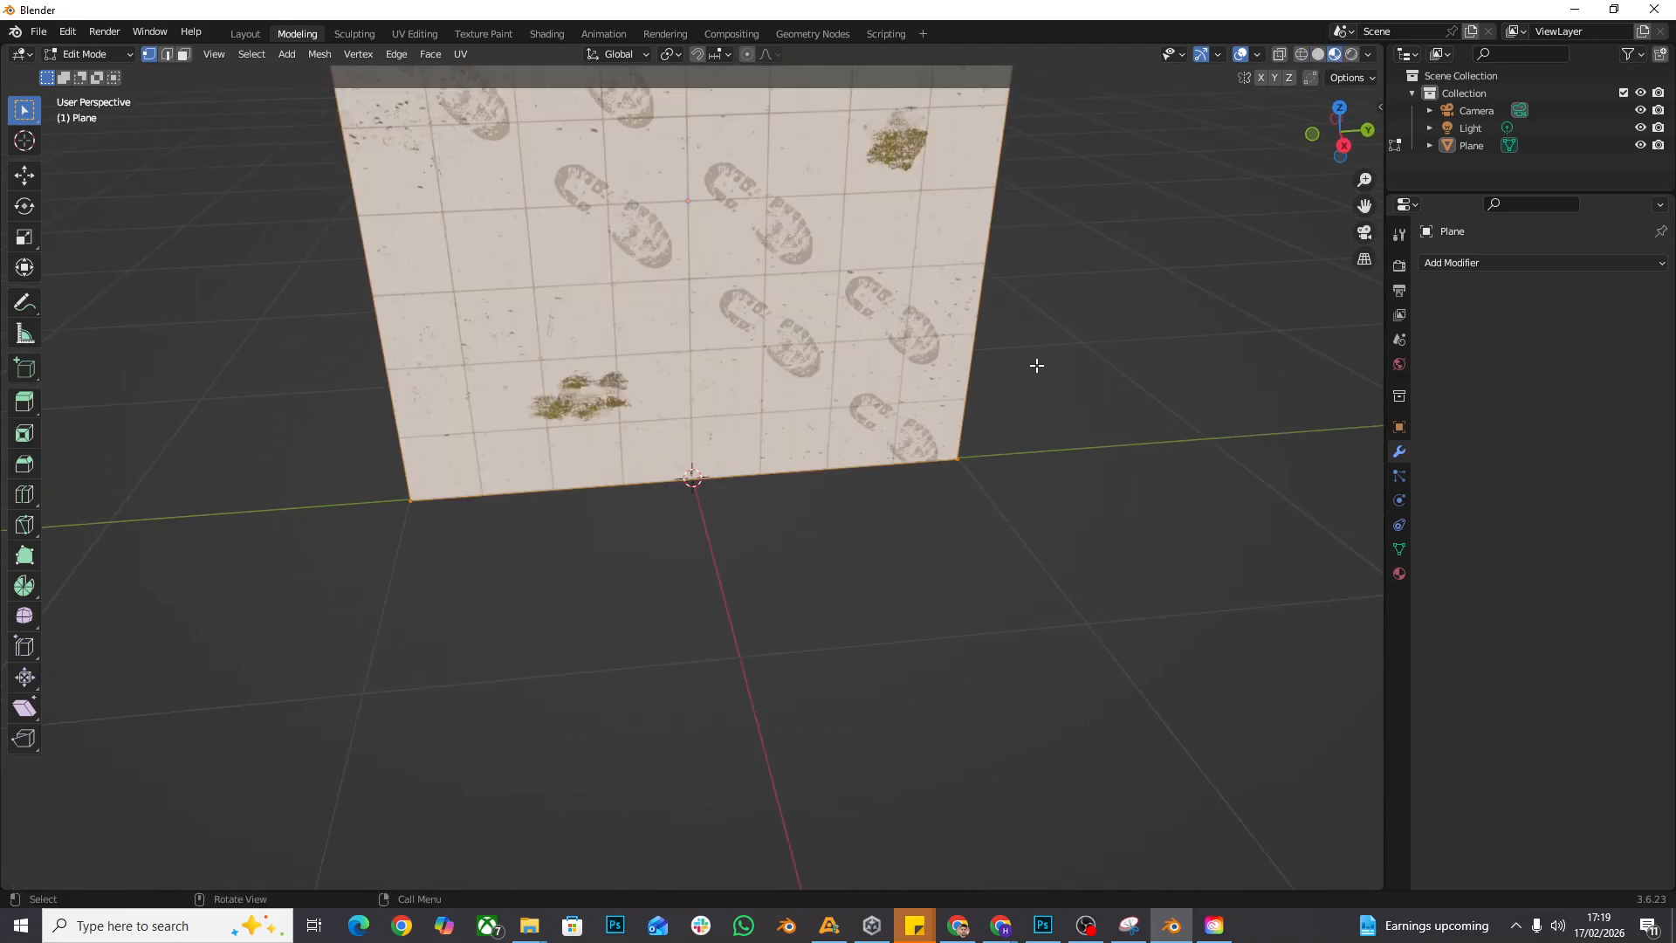
{"action": "mouse_move", "coordinate": [1036, 363]}
{"action": "left_mouse_down"}
{"action": "mouse_move", "coordinate": [1066, 385]}
{"action": "mouse_move", "coordinate": [1073, 340]}
{"action": "mouse_move", "coordinate": [1103, 359]}
{"action": "mouse_move", "coordinate": [1097, 401]}
{"action": "mouse_move", "coordinate": [1013, 427]}
{"action": "mouse_move", "coordinate": [1059, 381]}
{"action": "mouse_move", "coordinate": [1031, 347]}
{"action": "mouse_move", "coordinate": [999, 385]}
{"action": "mouse_move", "coordinate": [1039, 410]}
{"action": "left_mouse_up"}
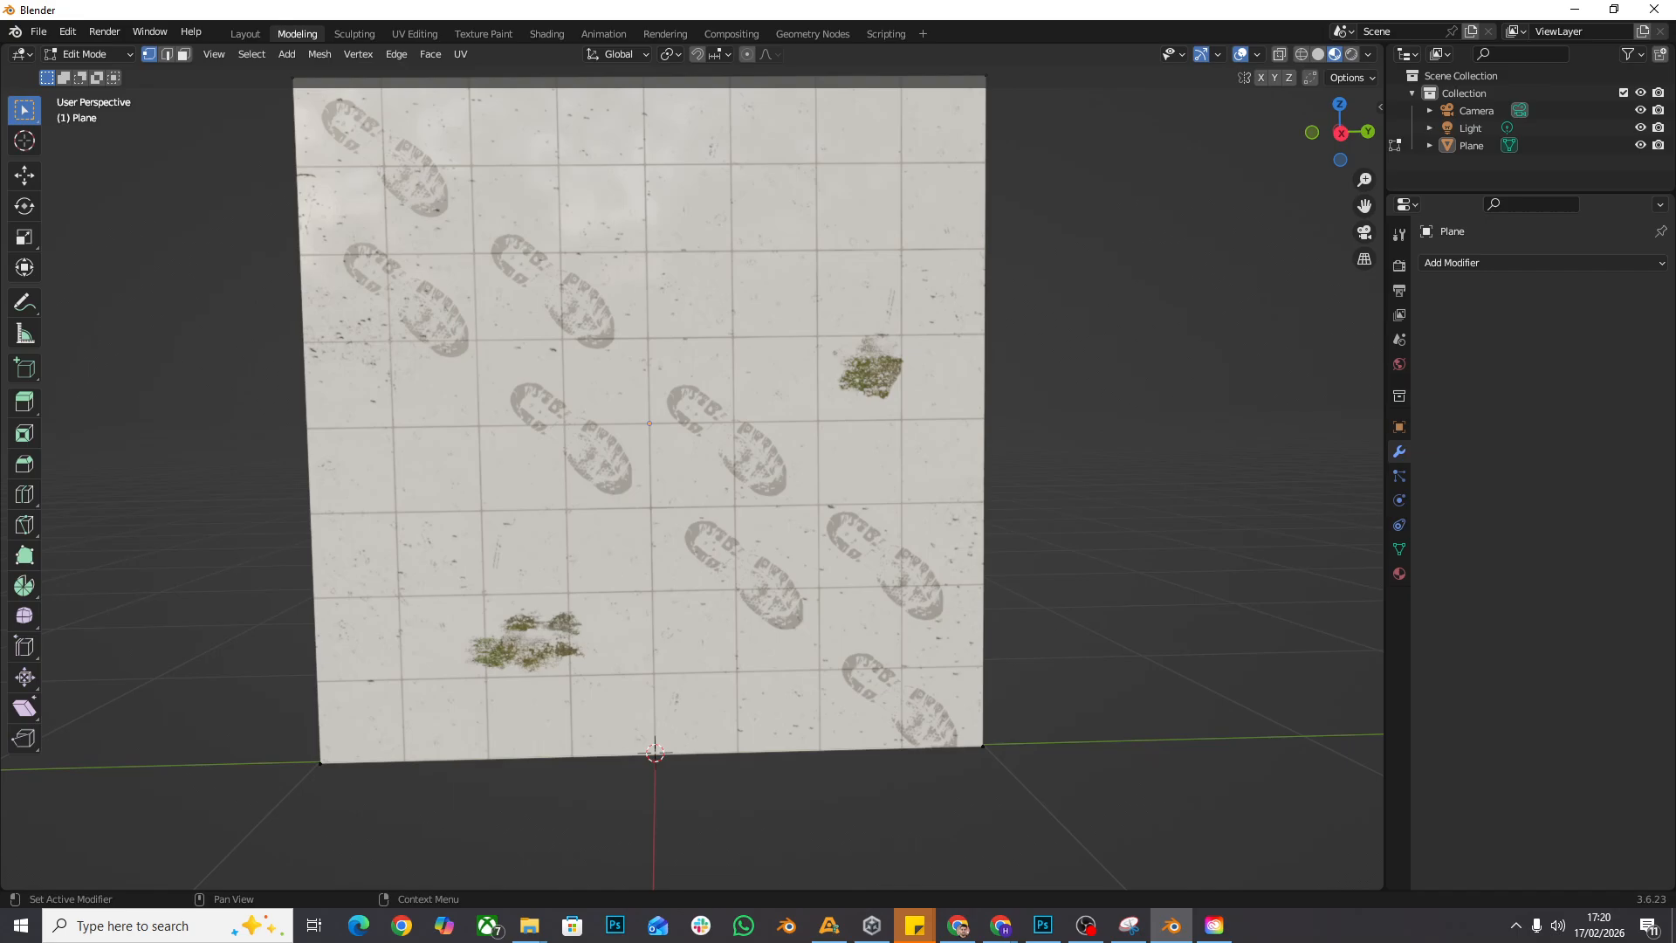